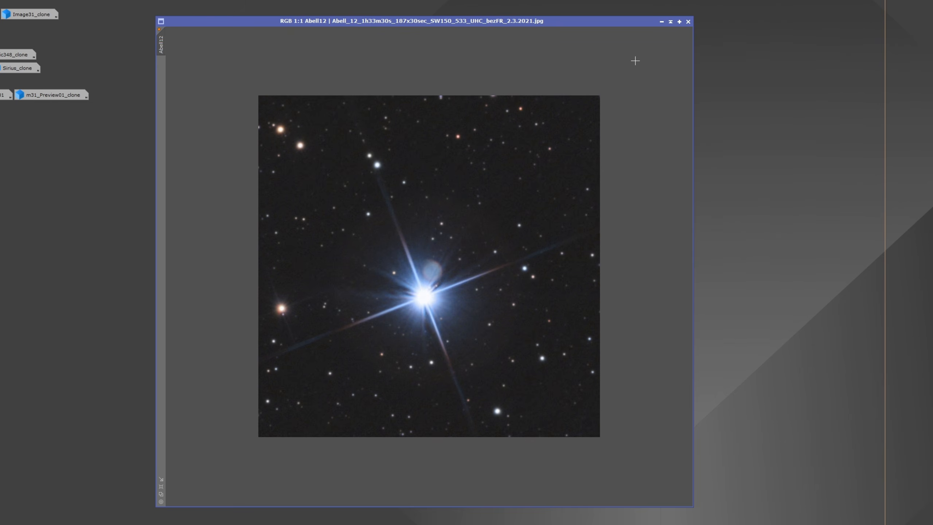
- Compare the original Abell12 image with its processed clone around the bright star's diffraction spikes
key("ctrl+Tab")
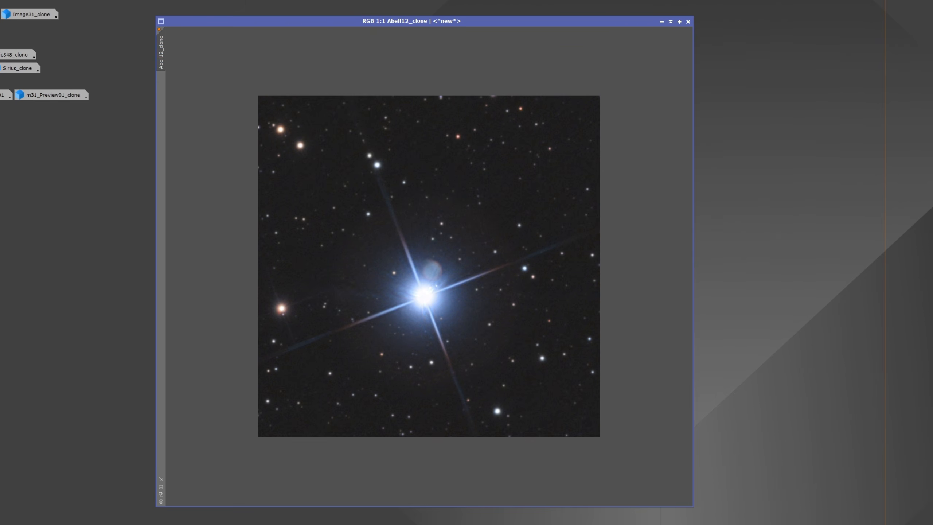
key("ctrl+Tab")
key("ctrl+Tab")
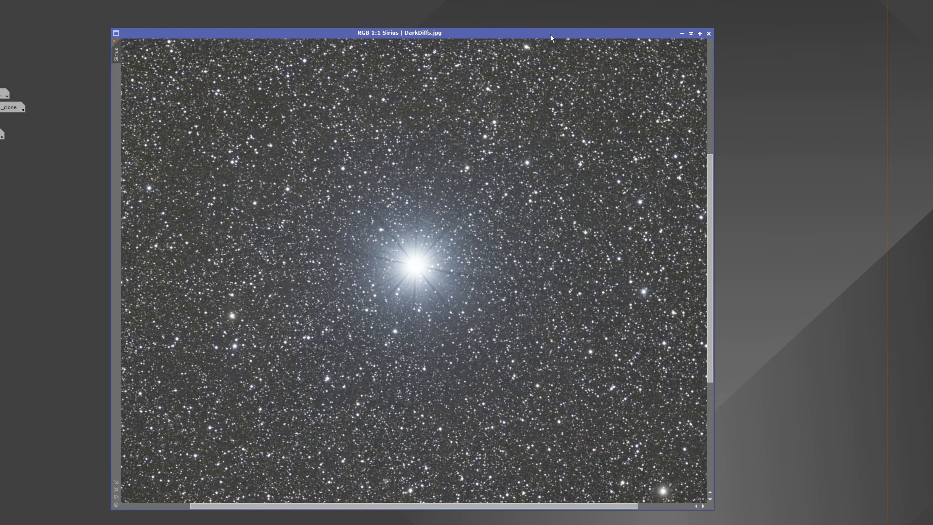
- Compare the original Sirius image with its processed clone, focusing on the dark lines around the star
key("ctrl+Tab")
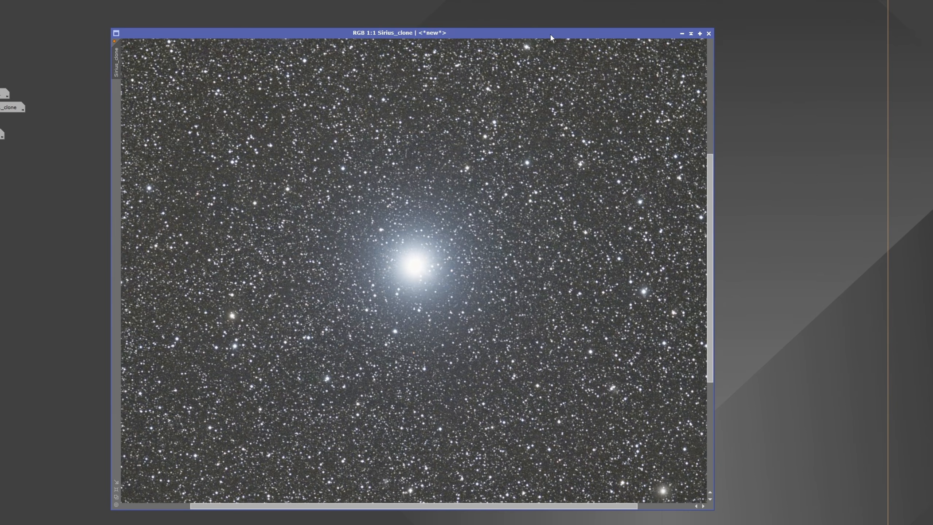
key("ctrl+Tab")
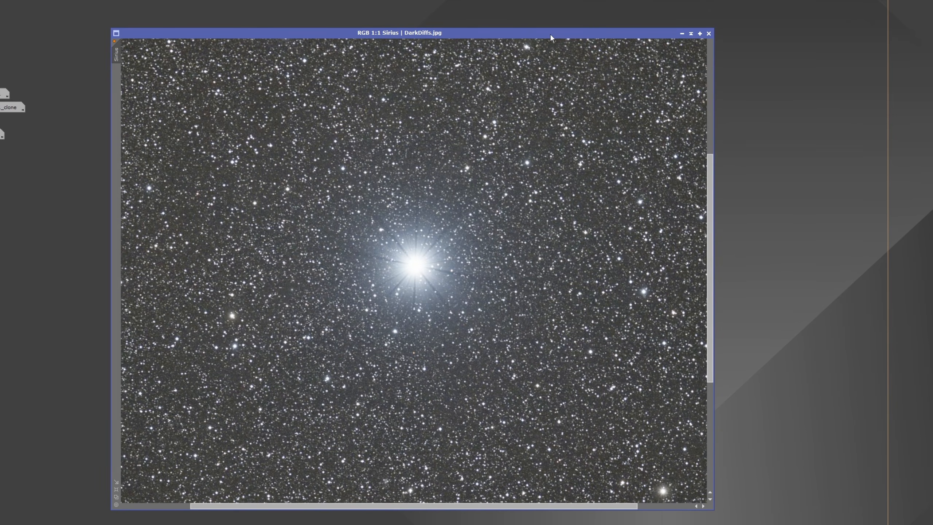
key("ctrl+Tab")
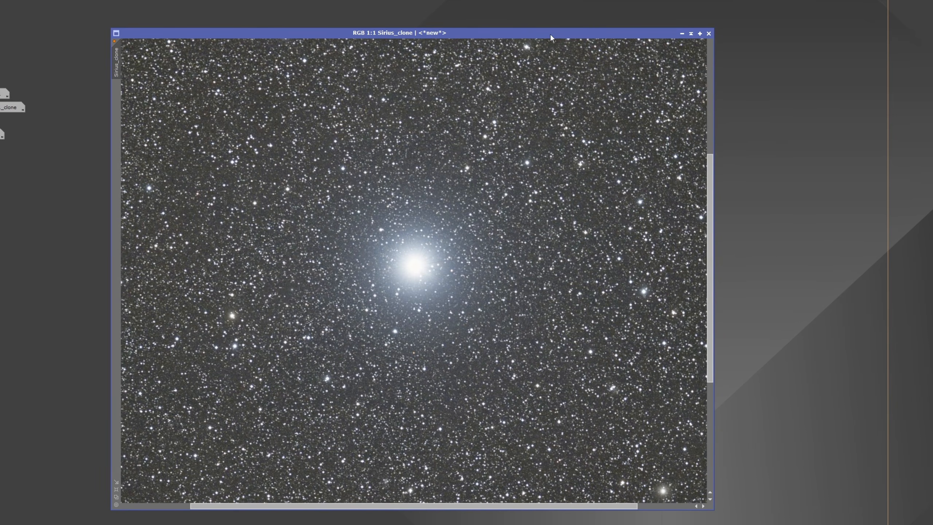
key("ctrl+Tab")
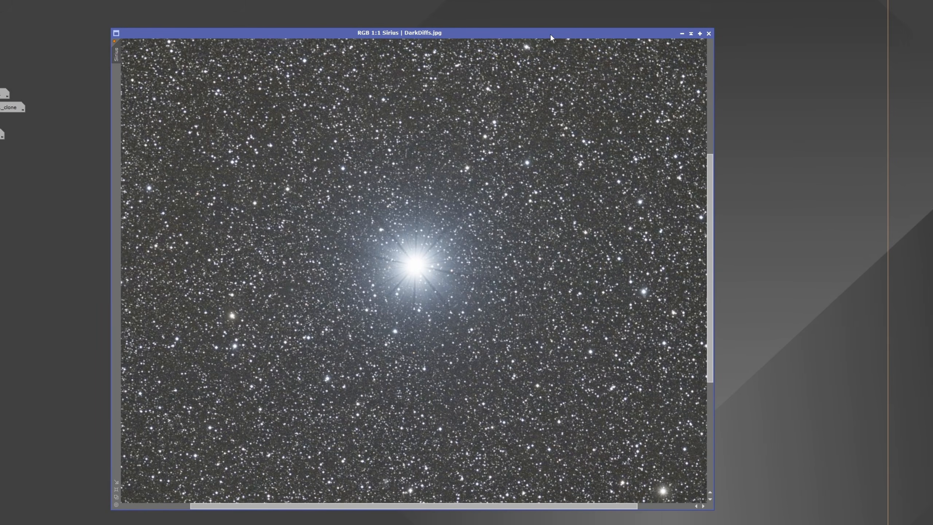
key("ctrl+Tab")
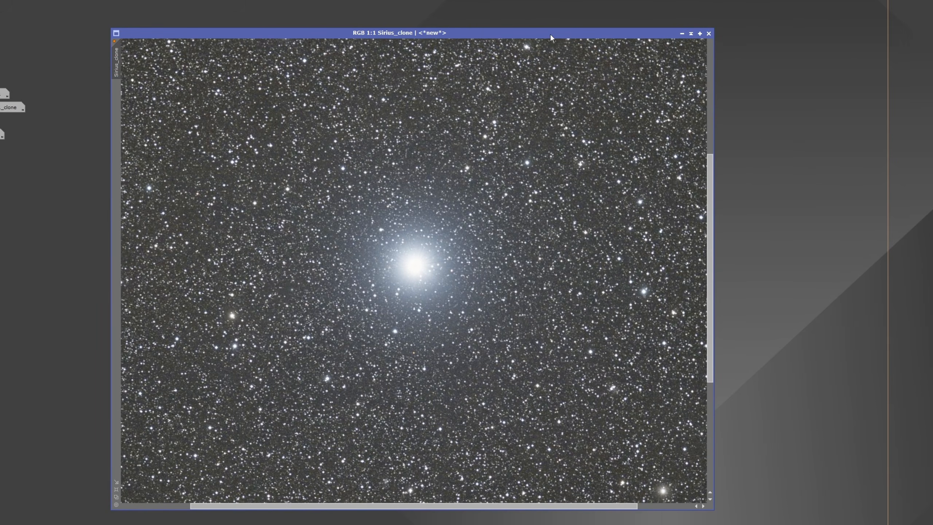
key("ctrl+Tab")
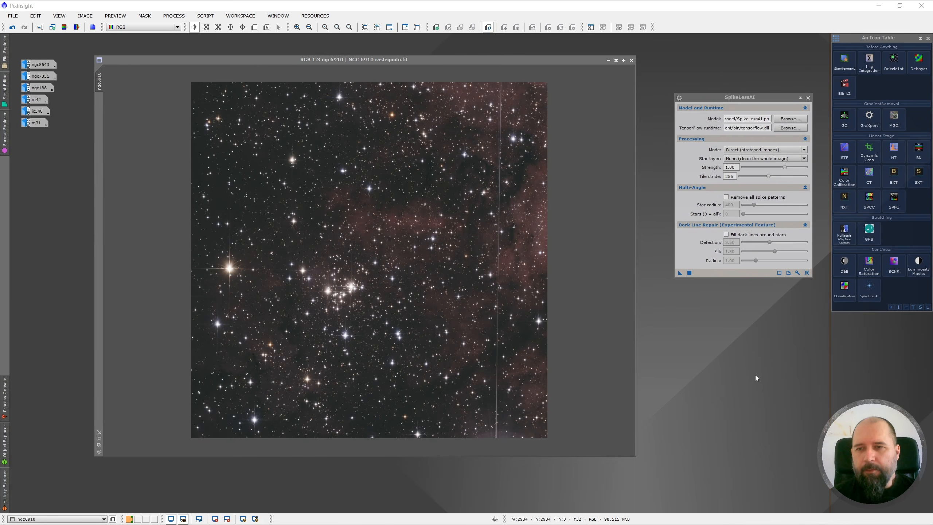
left_click(733, 100)
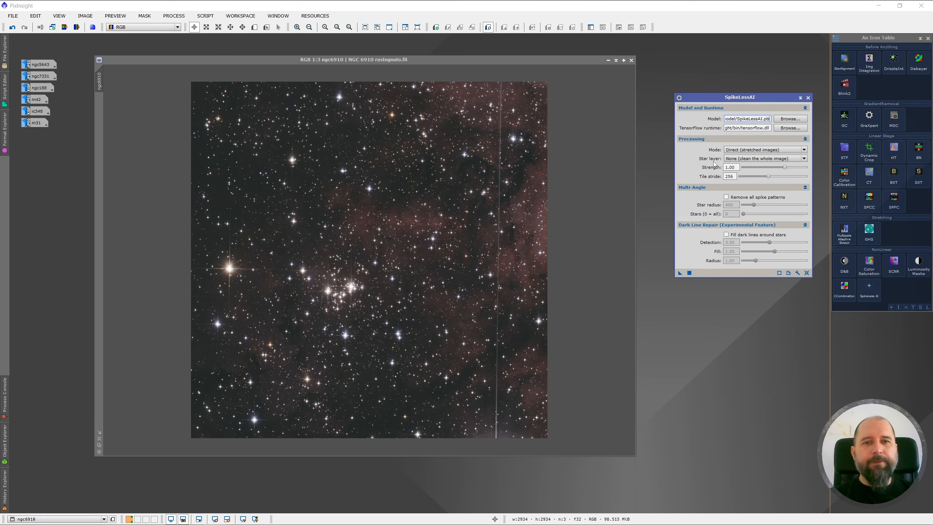
left_click(756, 158)
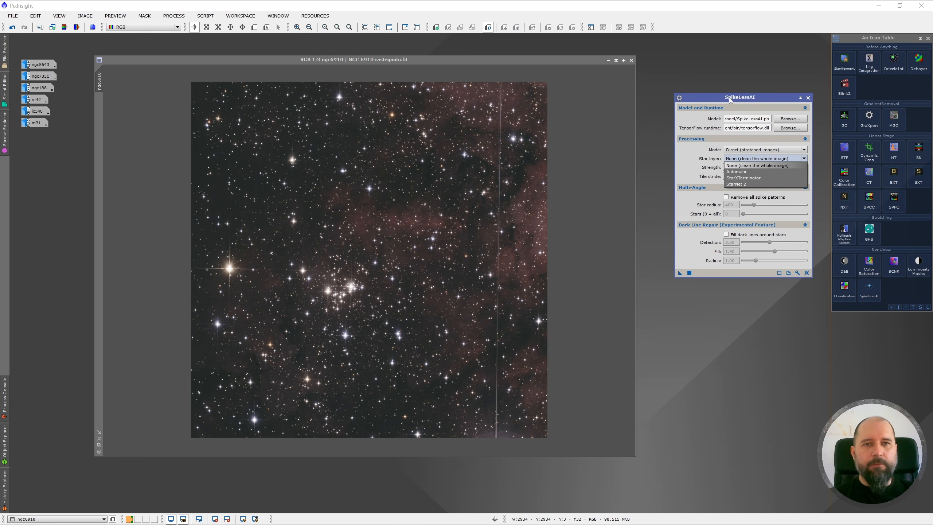
left_click(749, 99)
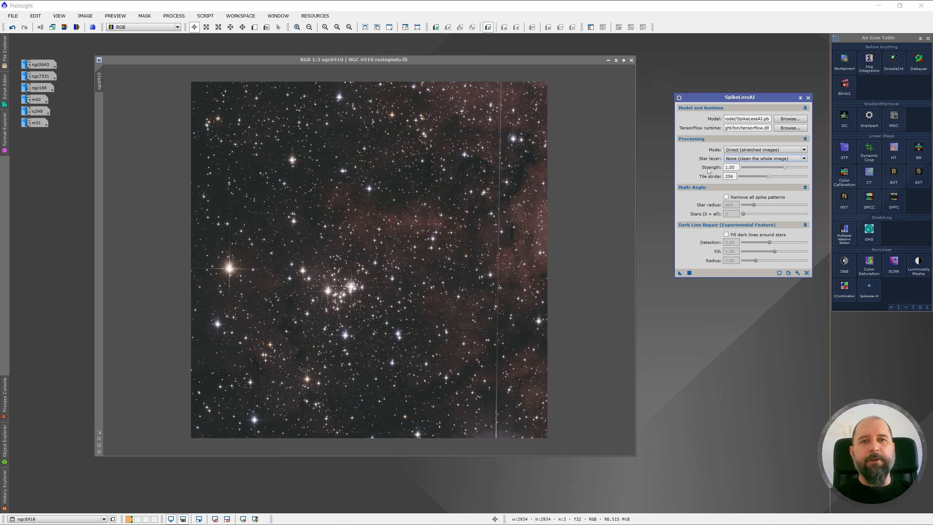
- Examine the long near-vertical streak running through the ngc6910 image up close and across the full frame
left_click(509, 60)
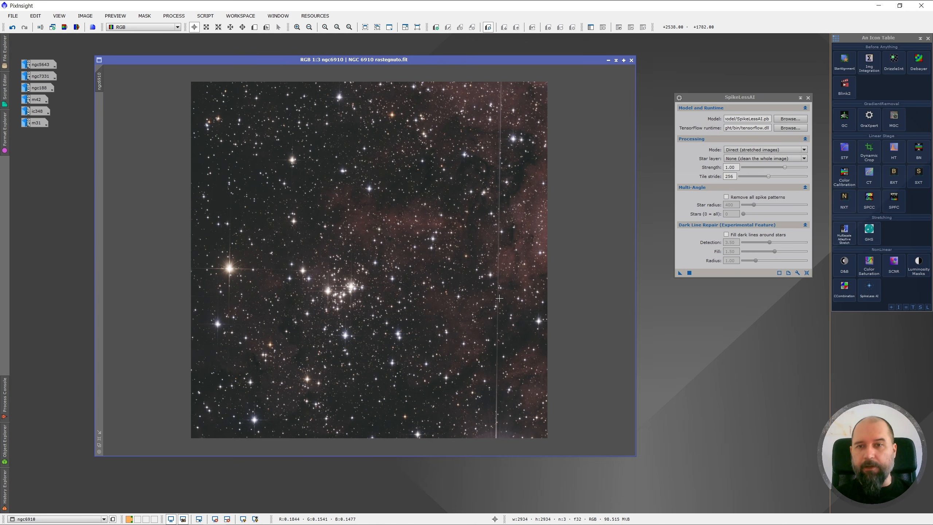
scroll(515, 201, "up", 1)
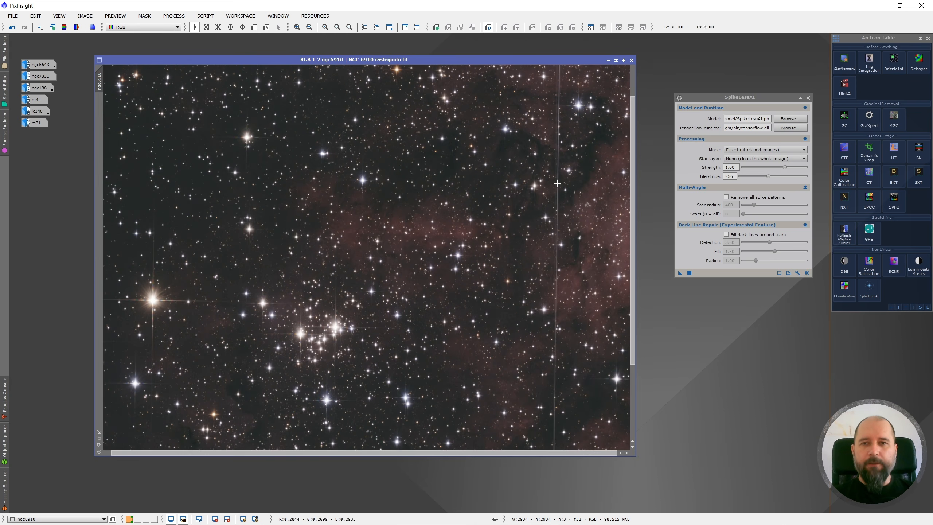
scroll(572, 185, "up", 1)
scroll(633, 219, "up", 2)
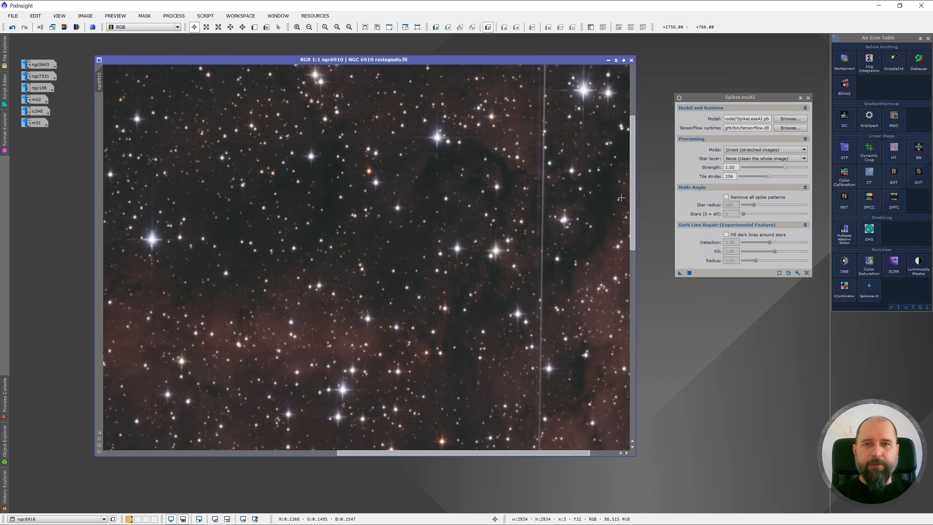
left_click_drag(634, 203, 635, 144)
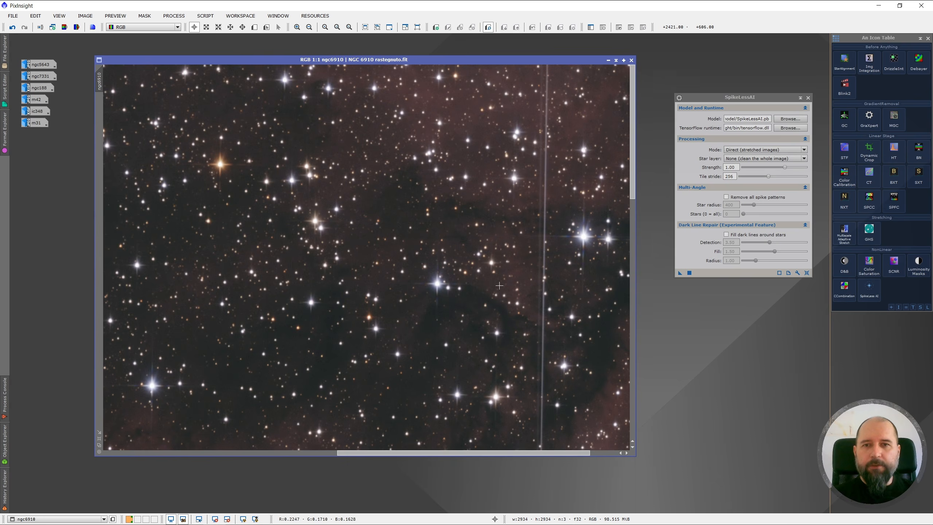
scroll(505, 284, "down", 2)
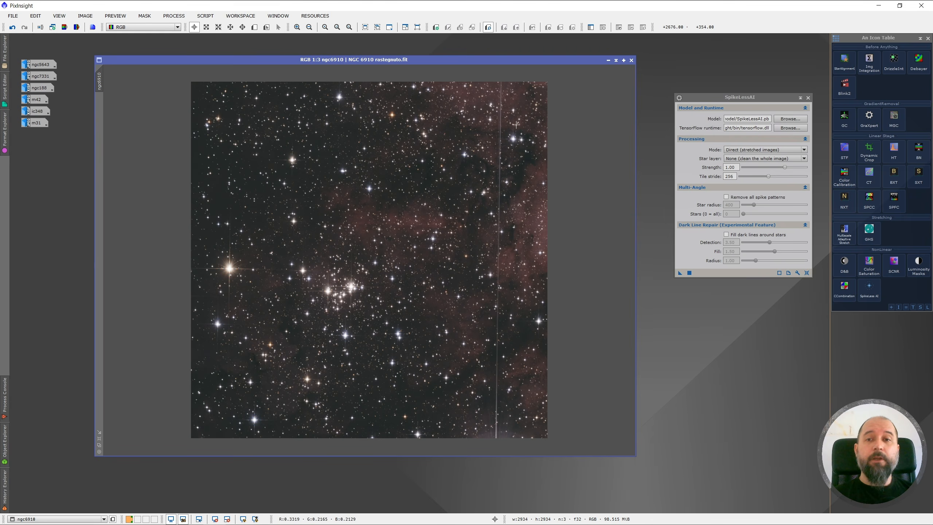
scroll(514, 121, "up", 2)
left_click_drag(433, 453, 492, 453)
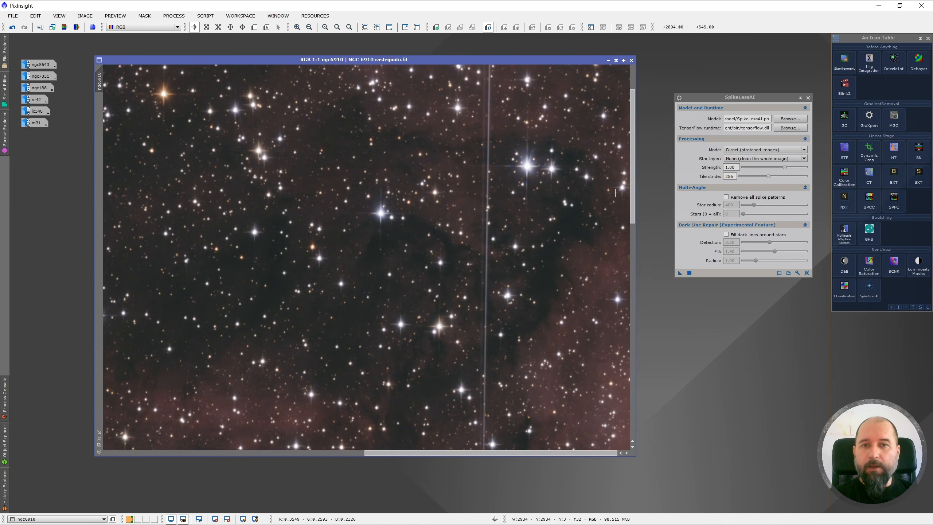
left_click_drag(634, 194, 625, 155)
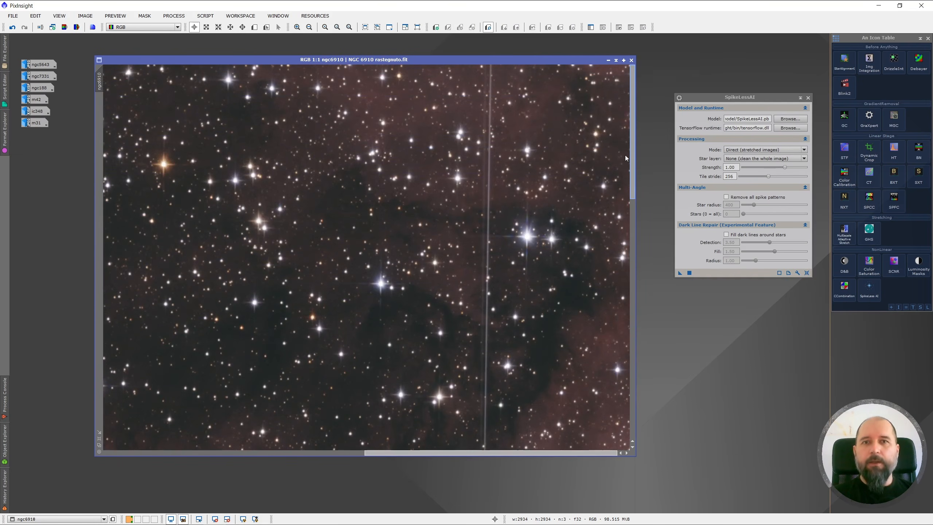
scroll(461, 266, "down", 3)
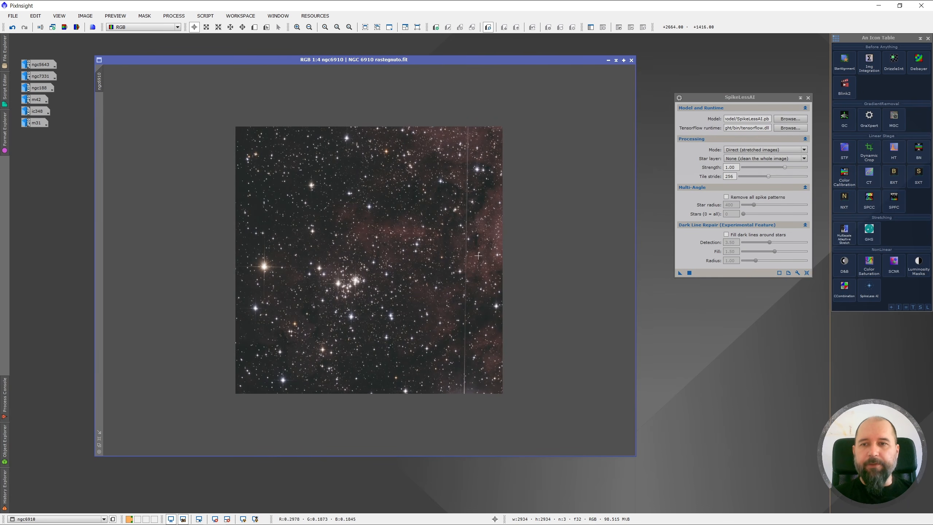
- Open the Dodge & Burn tool and place its window below the SpikeLessAI window, clear of the image
double_click(844, 261)
left_click_drag(718, 278, 729, 318)
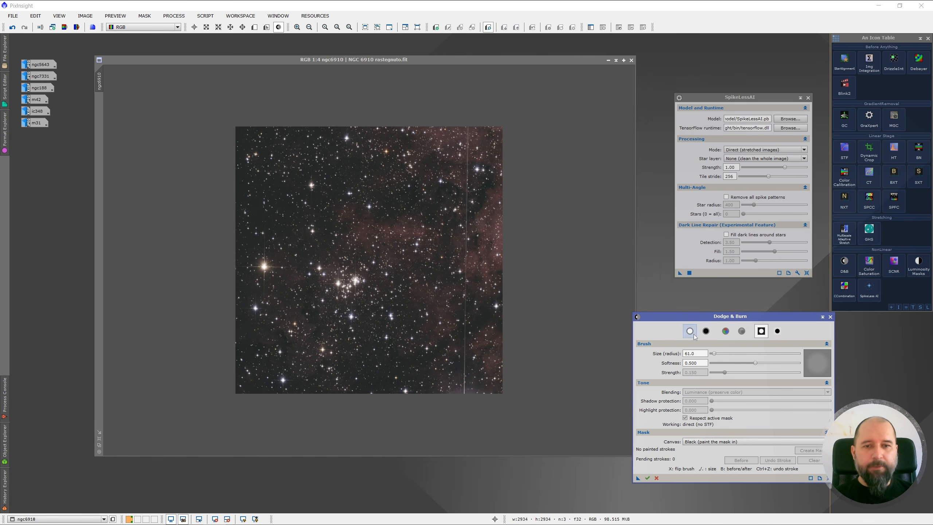
left_click_drag(717, 314, 729, 316)
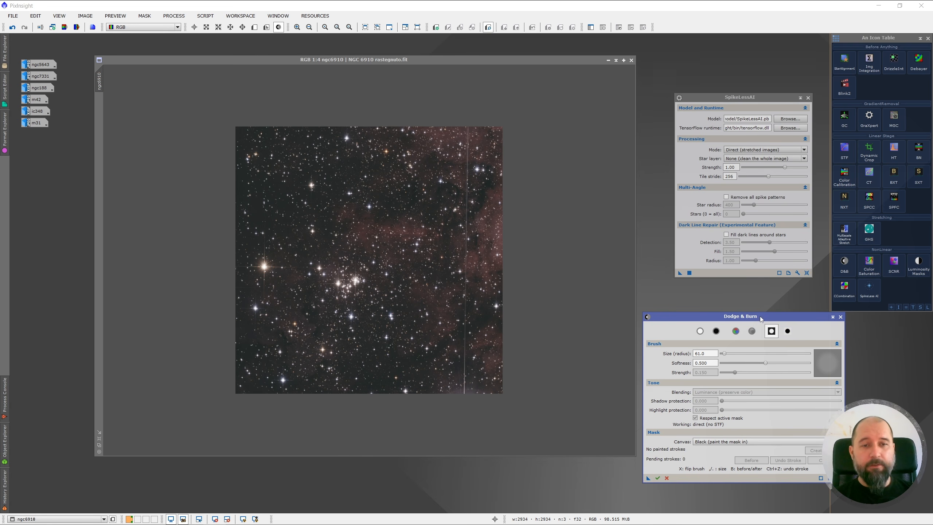
left_click_drag(759, 317, 762, 317)
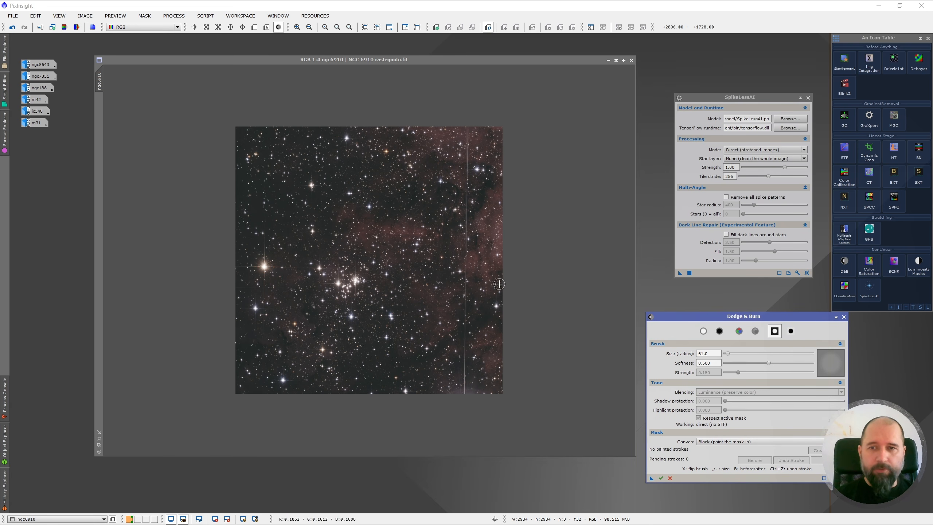
- Set the mask brush's softness to 0.140 and its radius to 22 to suit the streak in ngc6910
left_click(456, 263)
scroll(483, 241, "up", 2)
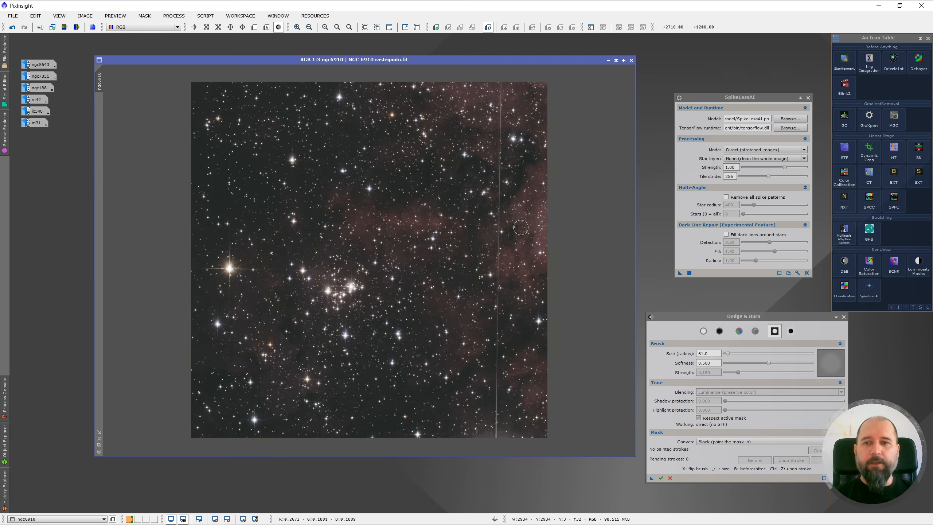
left_click_drag(635, 290, 633, 86)
scroll(598, 120, "up", 1)
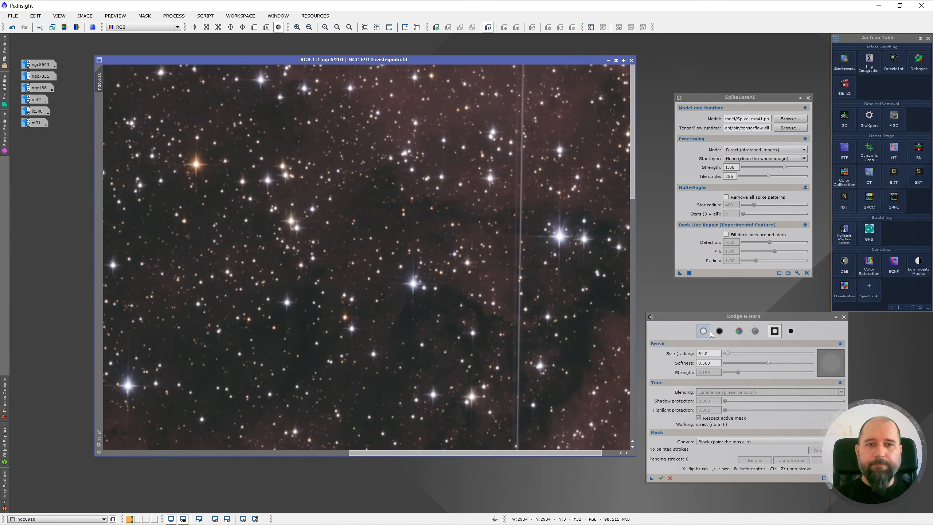
left_click_drag(768, 363, 735, 363)
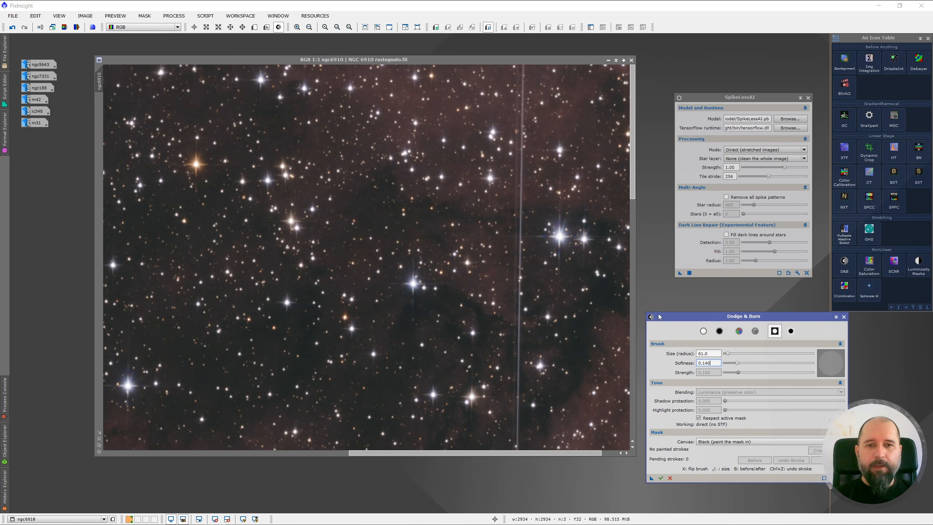
left_click(518, 59)
key("comma")
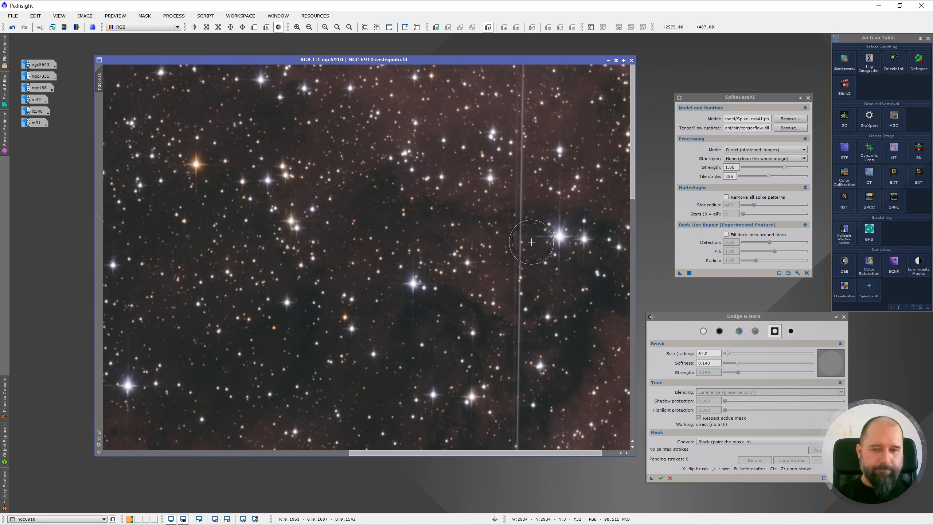
key("comma")
key("comma")
key("comma")
key("comma")
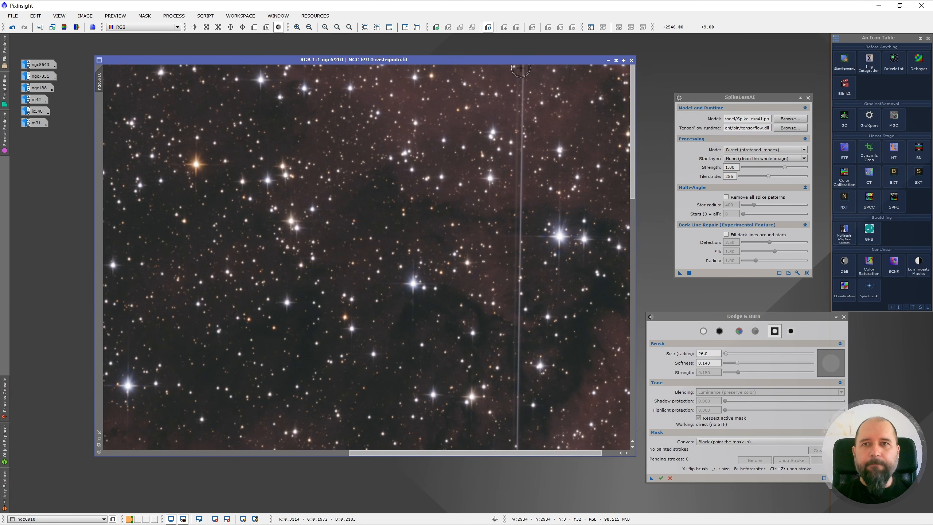
key("comma")
- Paint a straight mask band over the near-vertical streak, from the upper edge to the lower edge of the ngc6910 image
left_click(520, 69)
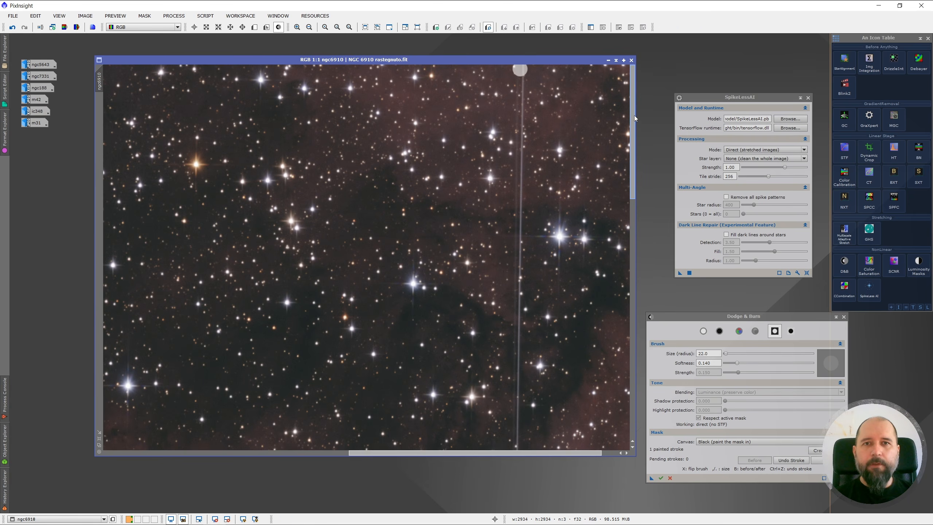
left_click_drag(634, 116, 634, 354)
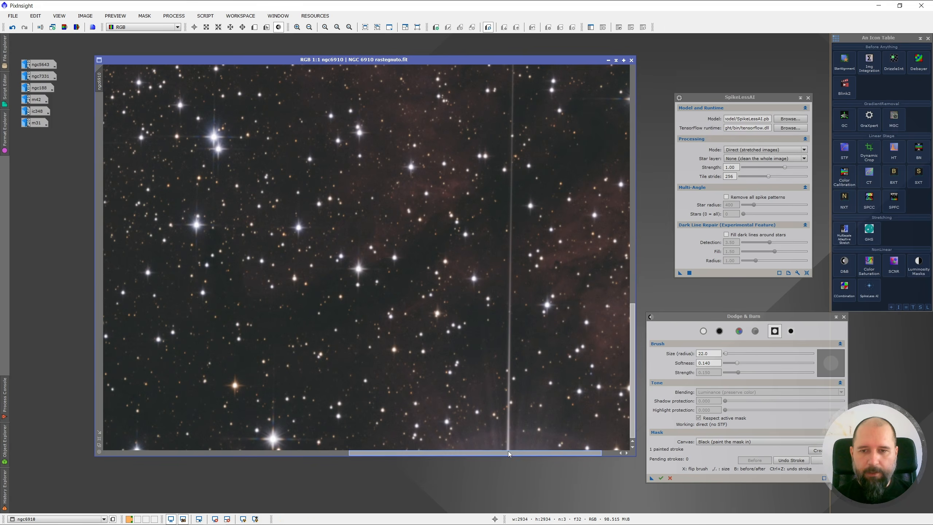
left_click_drag(508, 446, 512, 66)
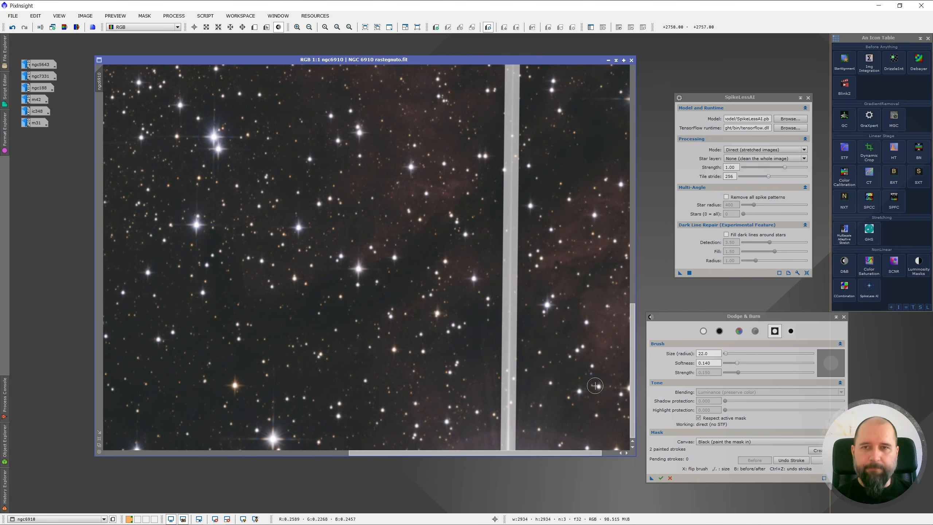
left_click_drag(633, 372, 650, 97)
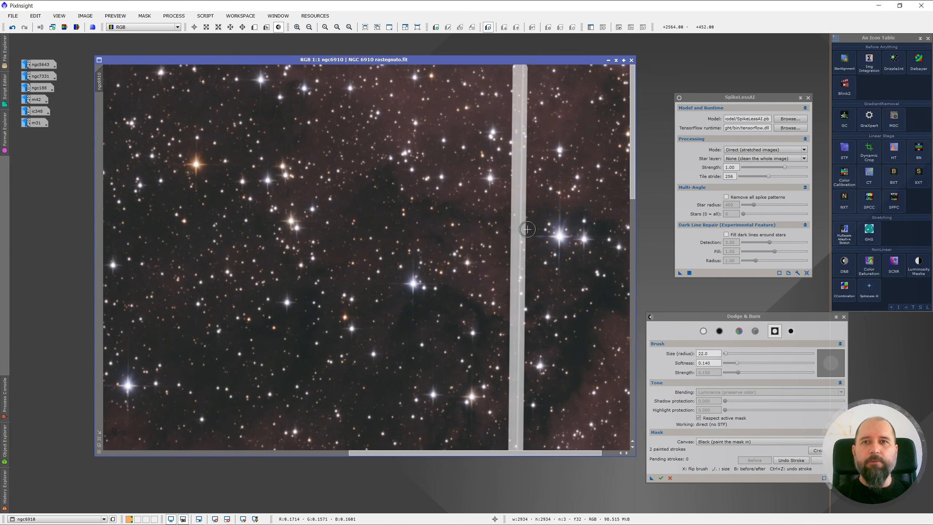
scroll(475, 272, "down", 2)
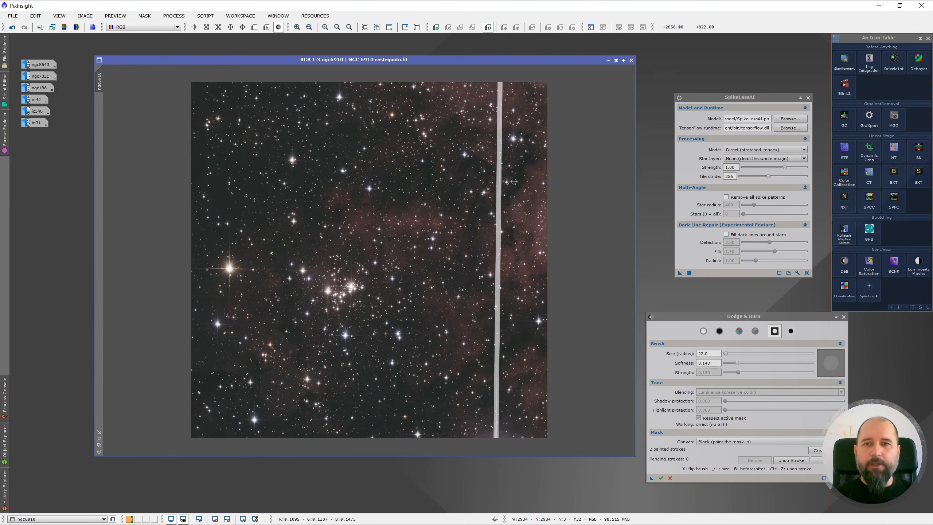
scroll(534, 185, "up", 2)
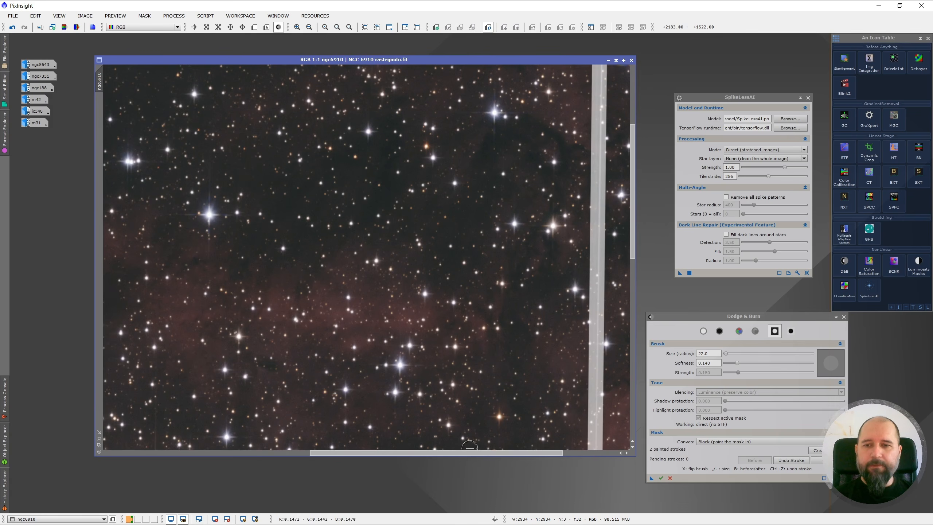
left_click_drag(469, 454, 526, 457)
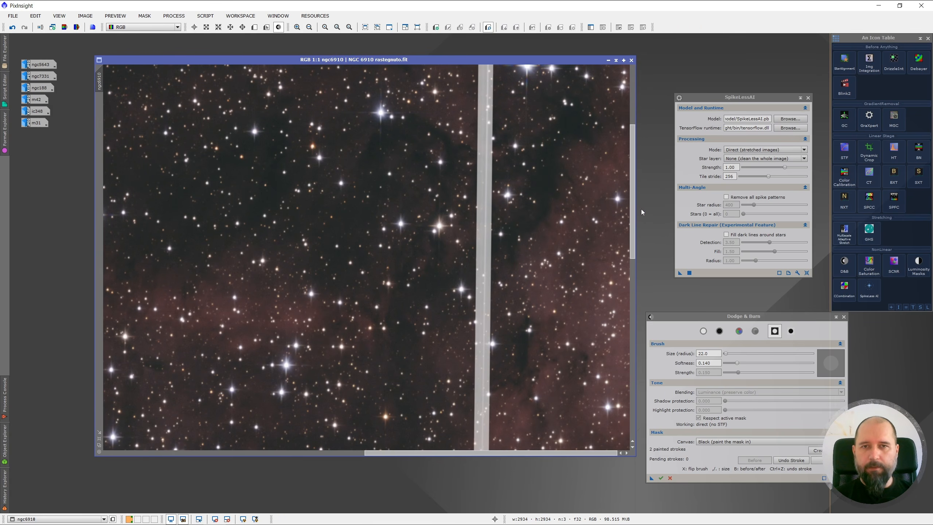
left_click_drag(632, 209, 636, 135)
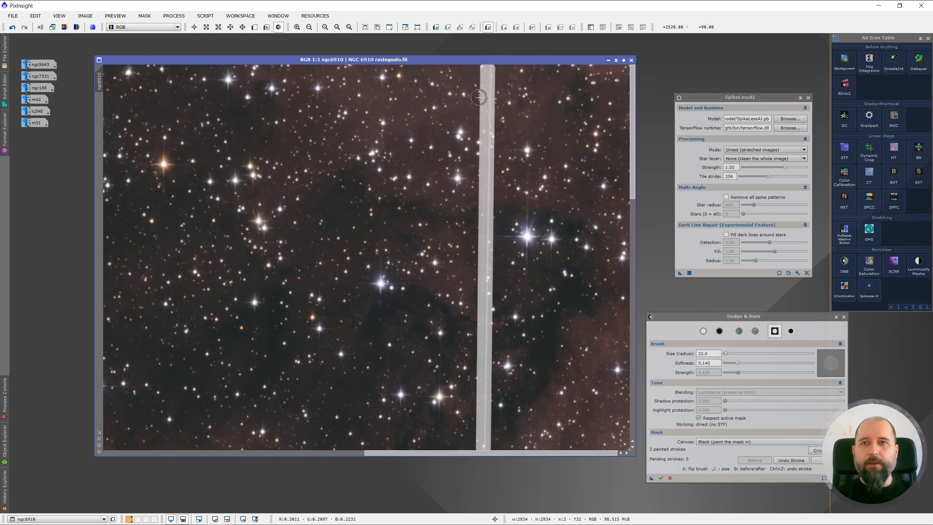
- Check the painted band down to the image's lower edge and create a mask image from the painted strokes
left_click_drag(634, 99, 633, 339)
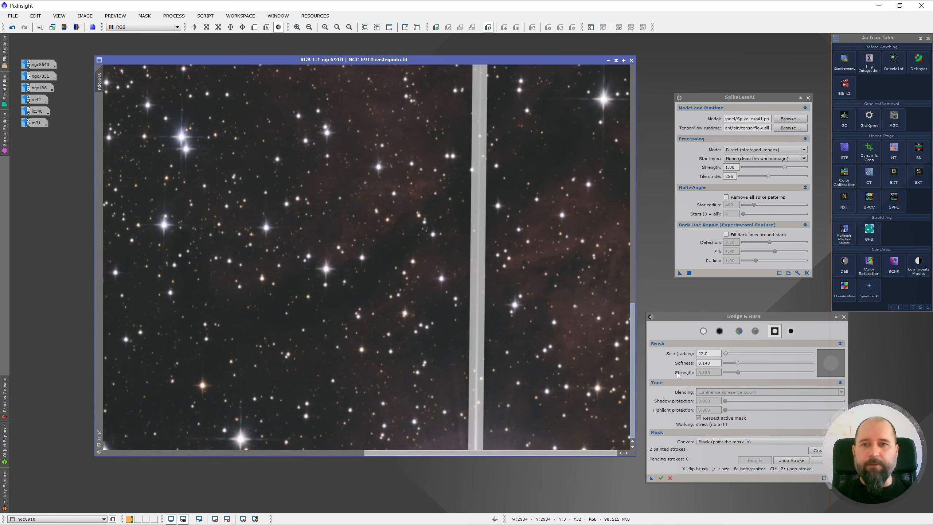
scroll(494, 385, "down", 2)
scroll(495, 385, "down", 1)
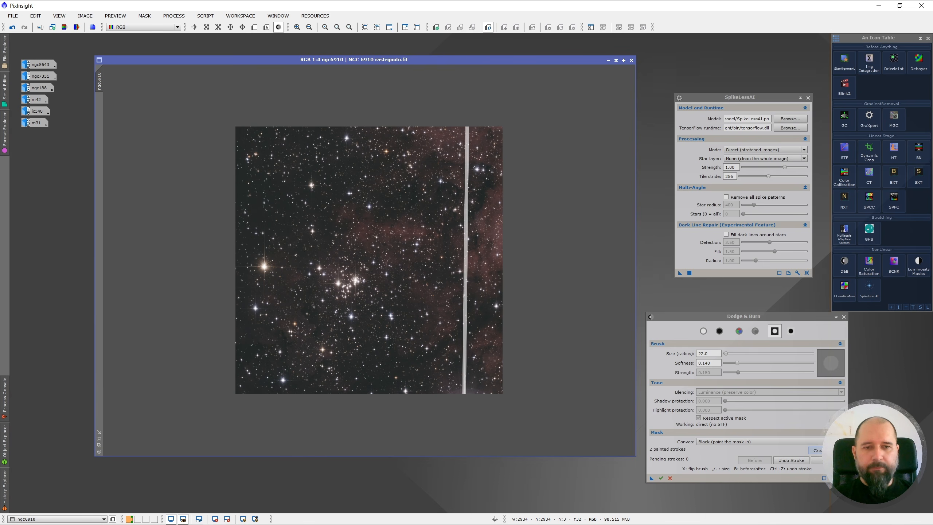
left_click(826, 450)
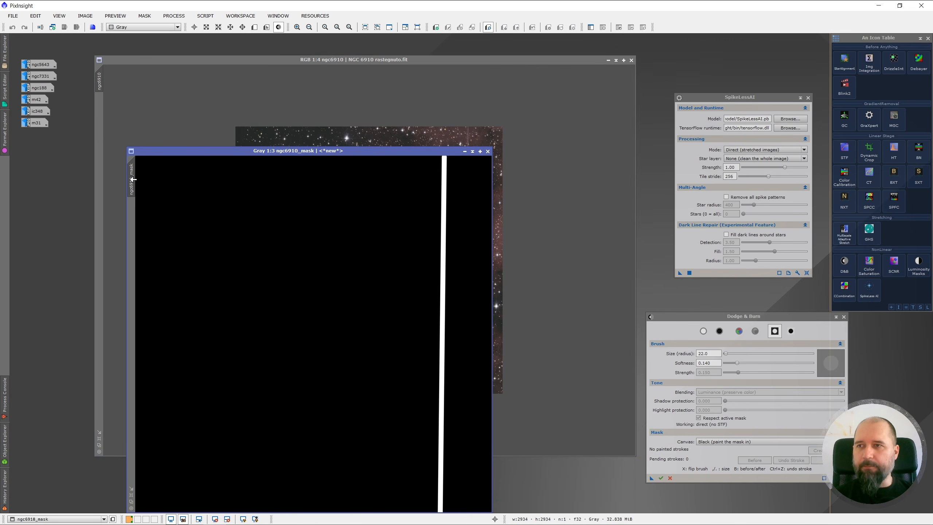
- Apply ngc6910_mask as the mask of the ngc6910 image, iconize the mask and place its icon above the image window
left_click_drag(132, 179, 99, 99)
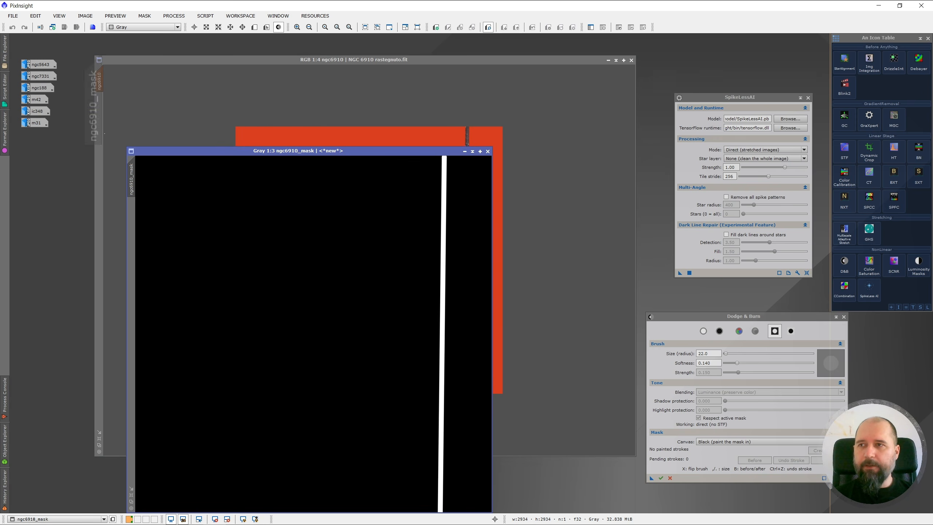
left_click(465, 151)
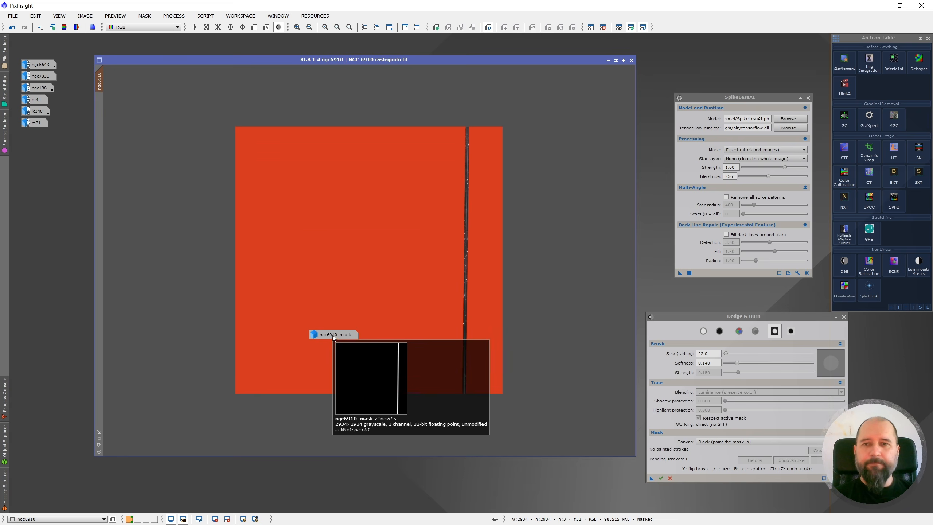
left_click_drag(331, 336, 172, 46)
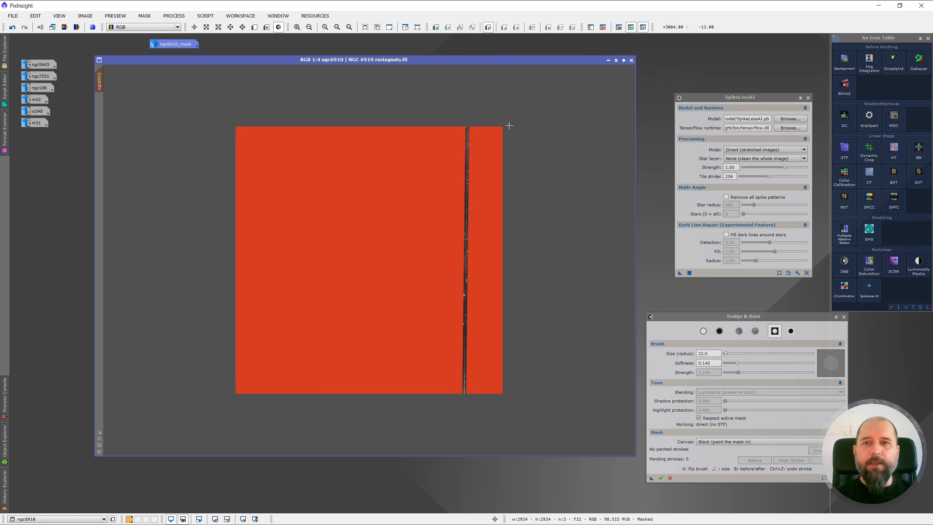
- Exit Dodge & Burn and keep the mask enabled on ngc6910 with its red overlay hidden
left_click(643, 28)
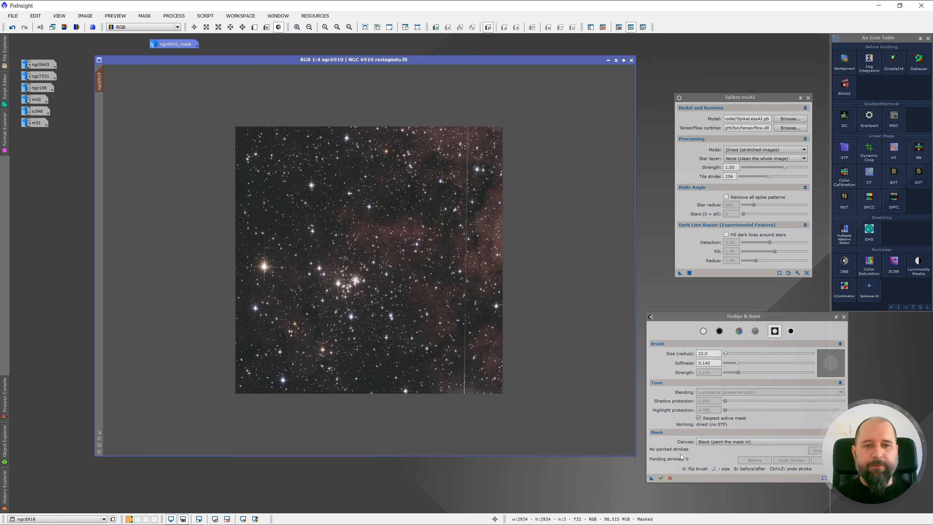
left_click(669, 477)
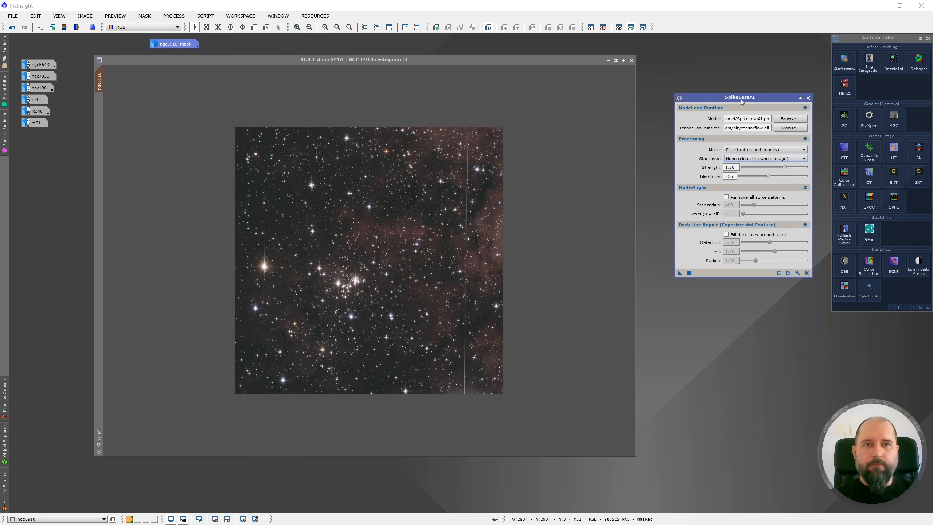
left_click(644, 28)
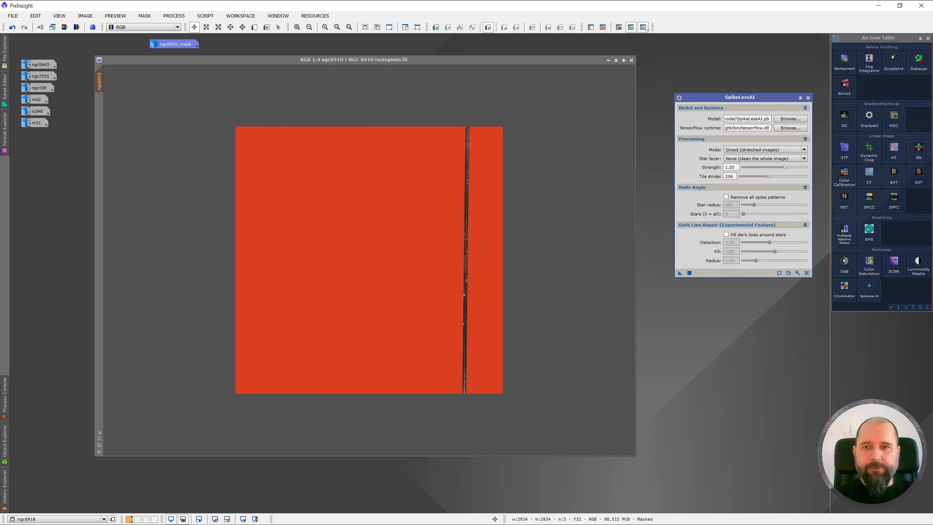
left_click(645, 28)
- Run SpikeLessAI on the masked ngc6910 image in Direct mode with strength 1.00 and no star layer
left_click(733, 99)
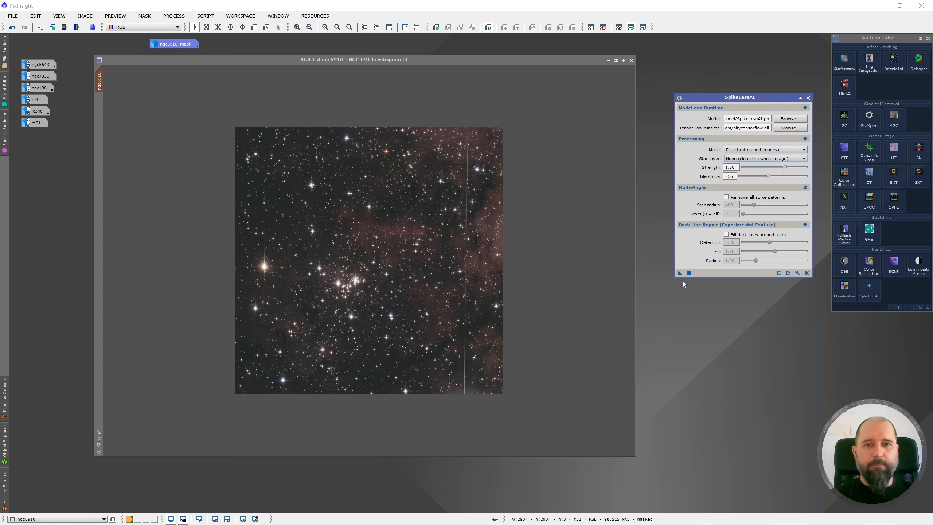
left_click_drag(680, 272, 417, 250)
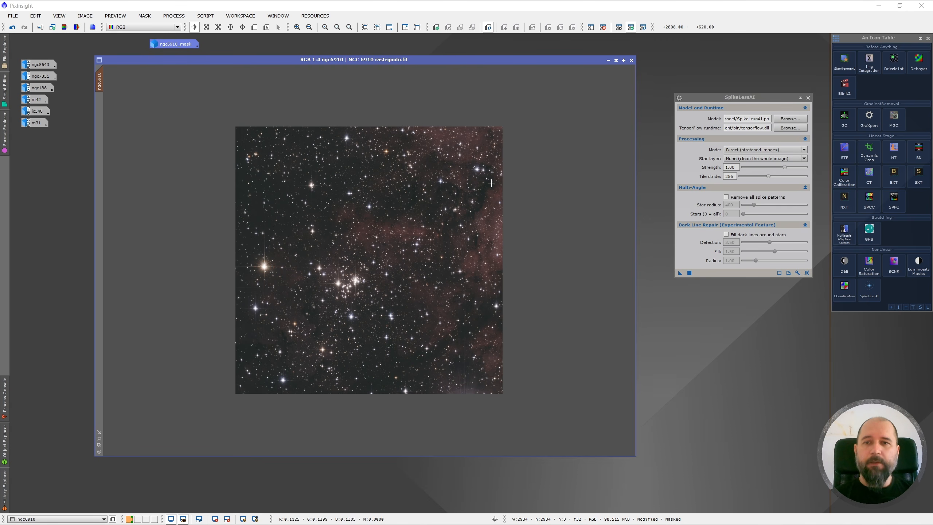
- Compare the upper part of ngc6910 before and after SpikeLessAI, at 1:2 and at 1:1, along the masked streak
scroll(492, 180, "up", 2)
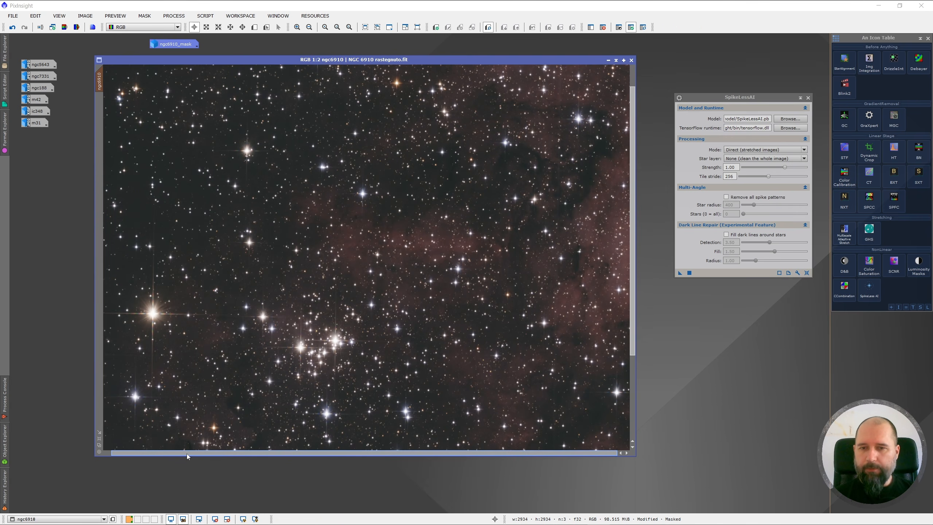
right_click(329, 453)
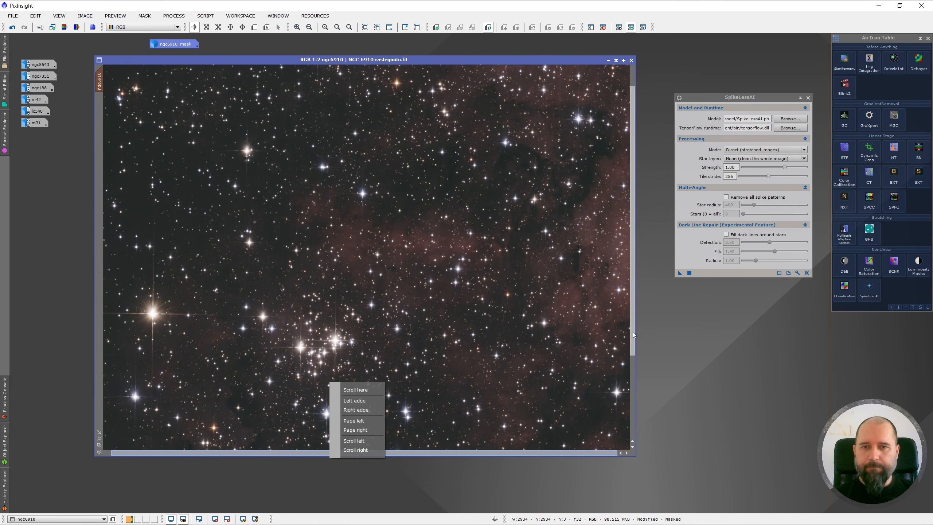
left_click(630, 299)
scroll(633, 302, "up", 1)
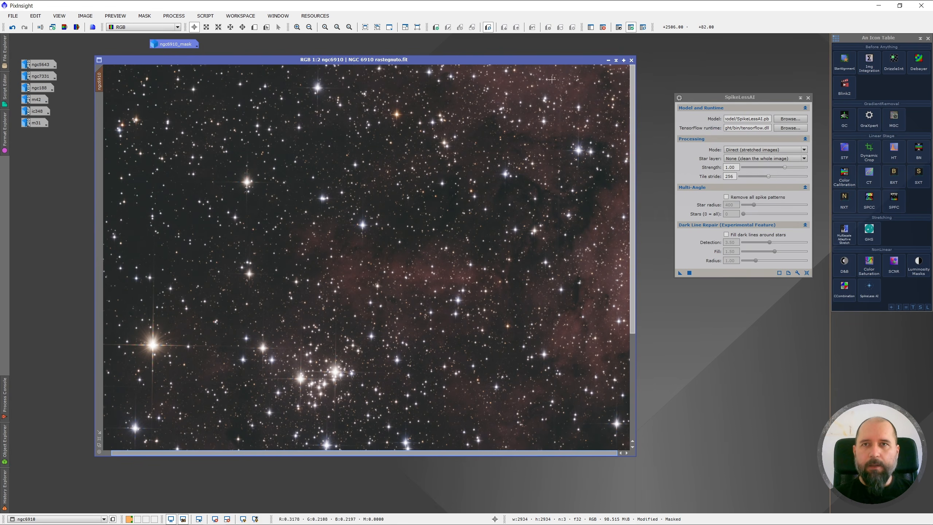
left_click(12, 27)
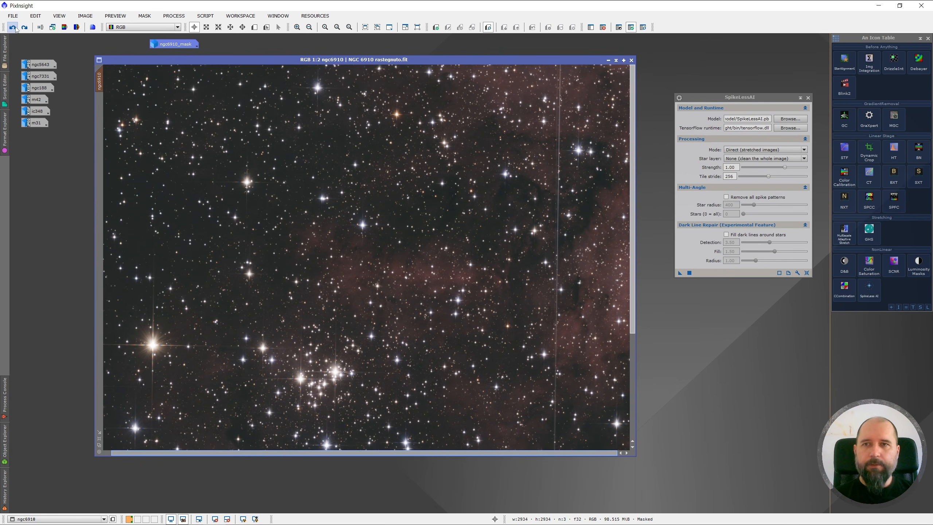
left_click(24, 27)
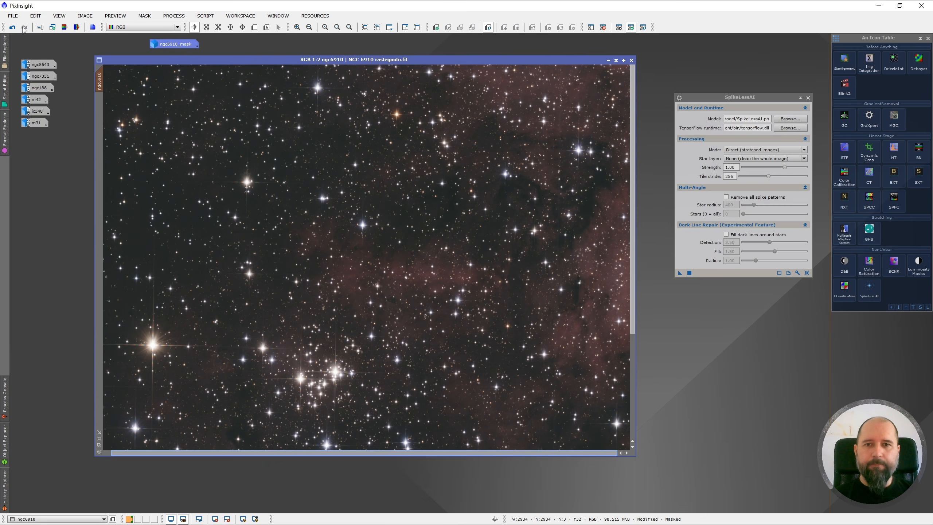
scroll(590, 295, "up", 1)
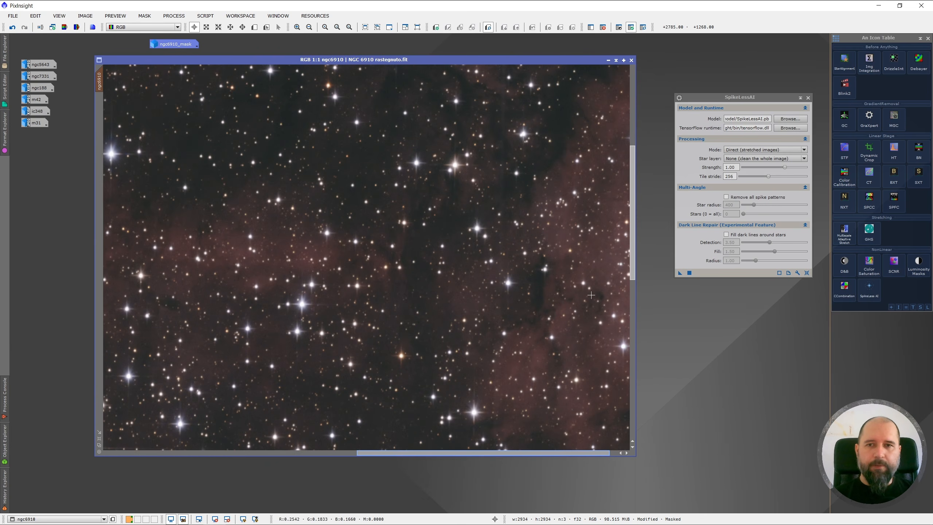
left_click(13, 28)
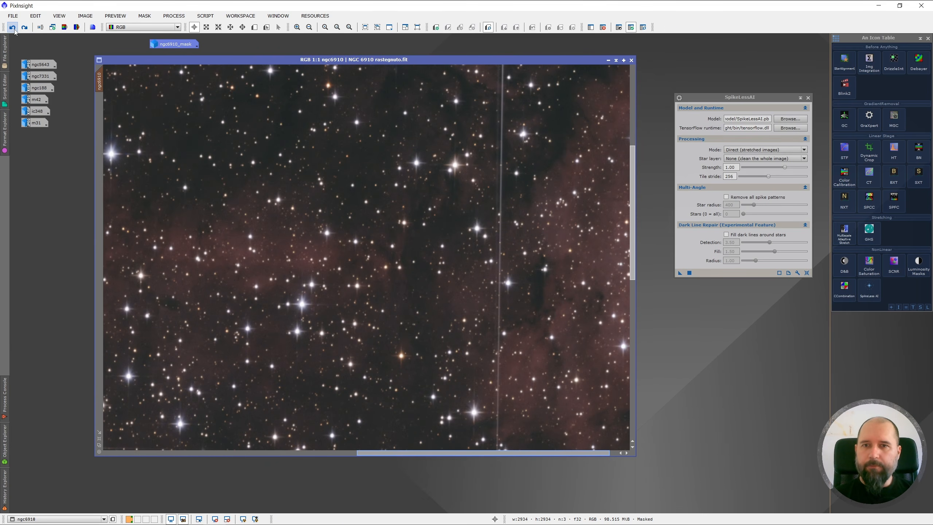
left_click(24, 32)
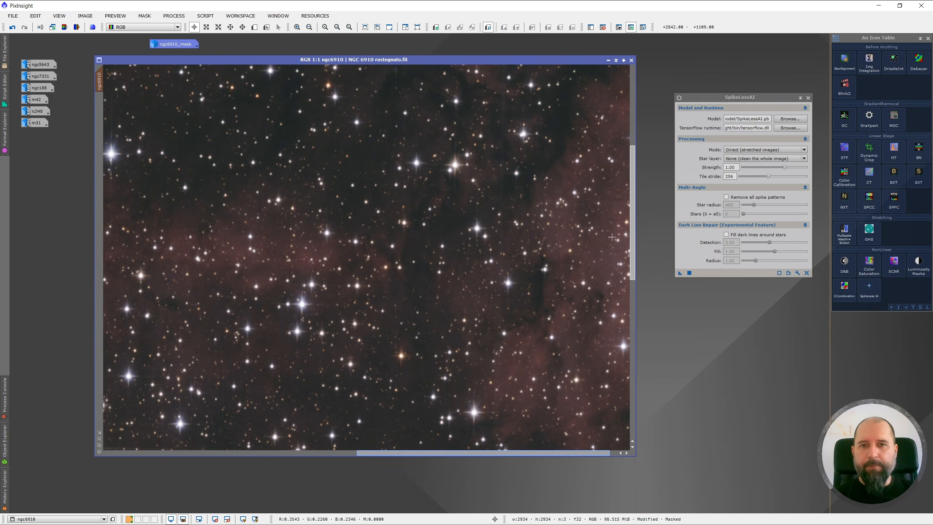
- Compare the middle and lower parts of ngc6910 before and after SpikeLessAI, and review the upper part and whole frame
left_click_drag(633, 220, 649, 314)
left_click(12, 28)
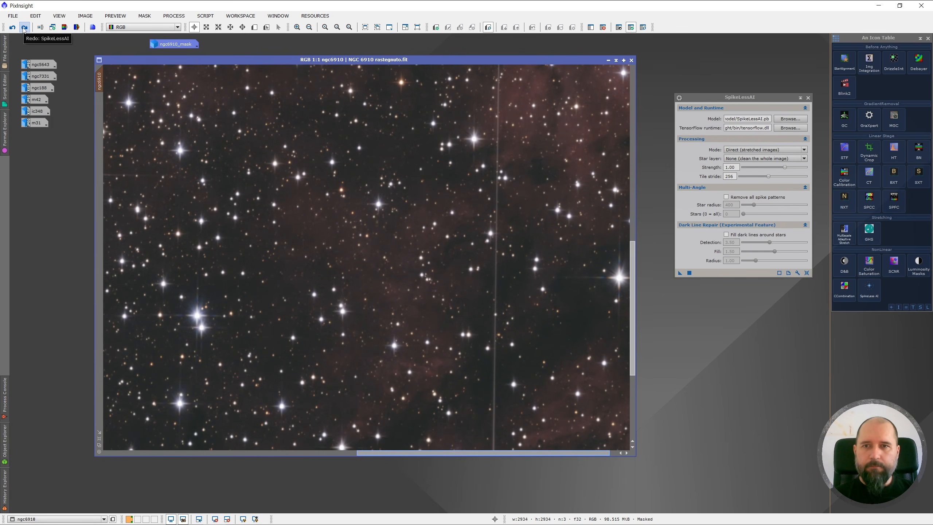
left_click(25, 28)
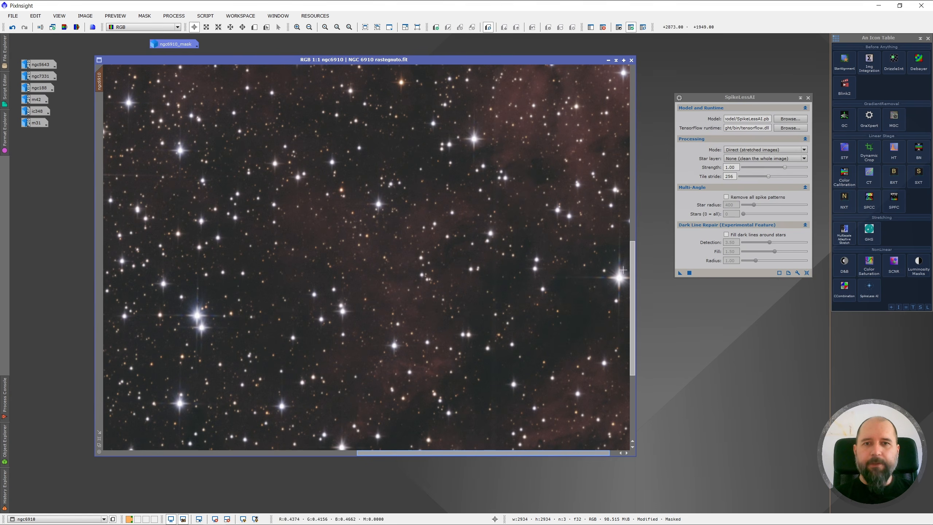
left_click_drag(634, 278, 643, 372)
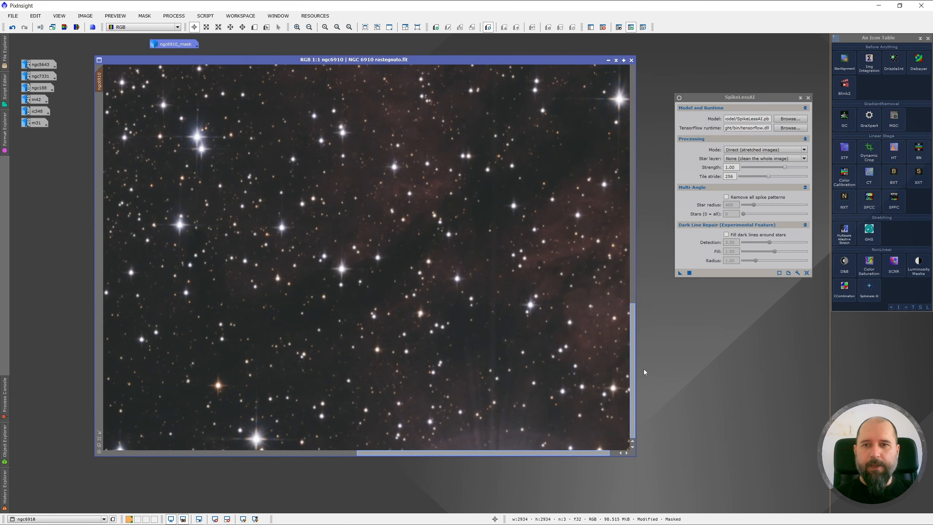
left_click(12, 27)
left_click(25, 27)
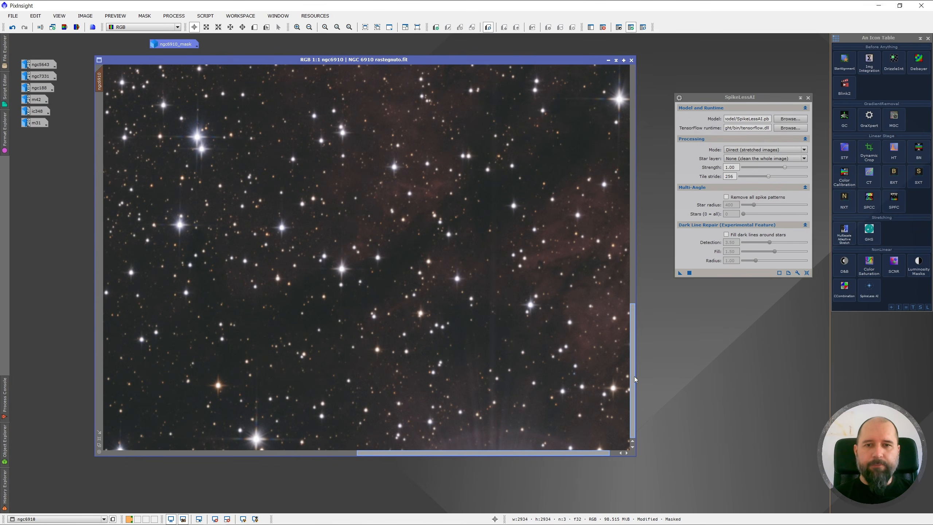
left_click_drag(634, 377, 637, 130)
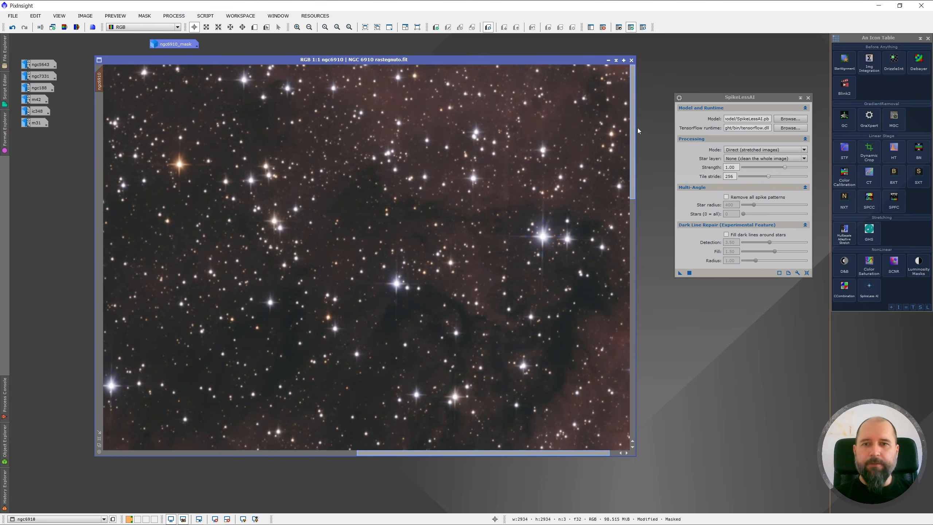
scroll(366, 240, "down", 1)
scroll(366, 259, "down", 1)
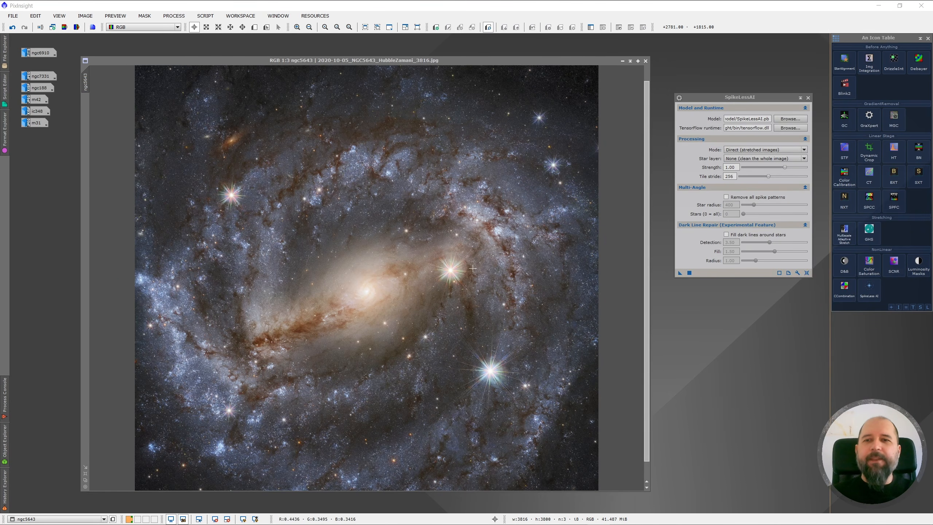
- Inspect the many-pointed bright stars in ngc5643 and run SpikeLessAI on the image in Direct mode with strength 1.00
scroll(473, 269, "up", 1)
scroll(440, 268, "up", 1)
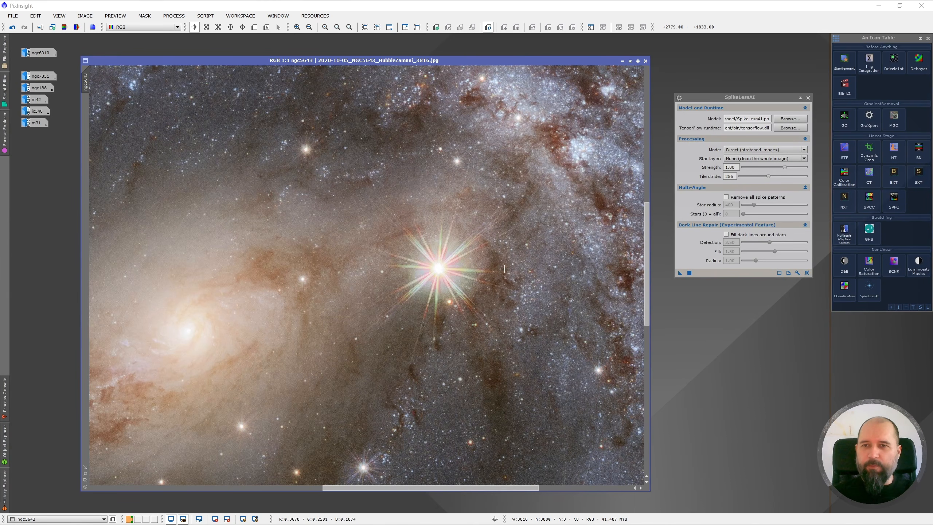
scroll(486, 286, "down", 1)
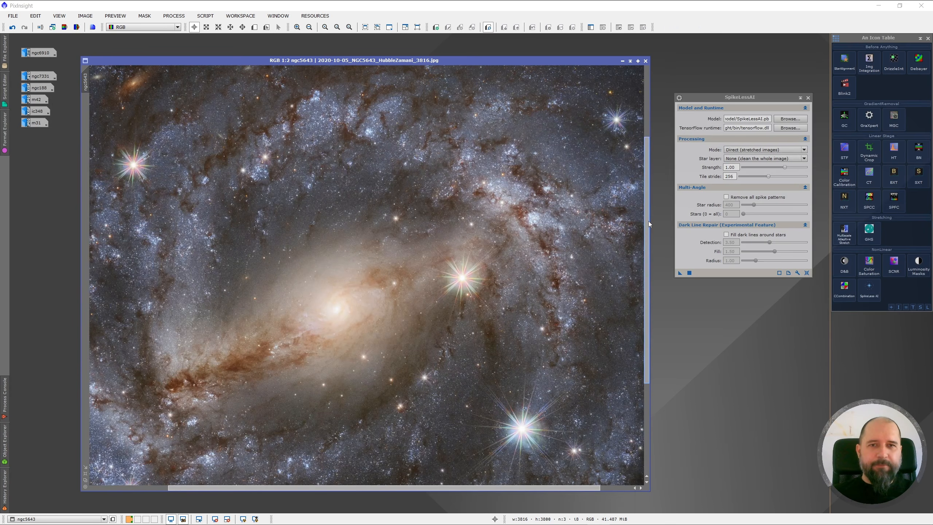
left_click_drag(648, 221, 647, 303)
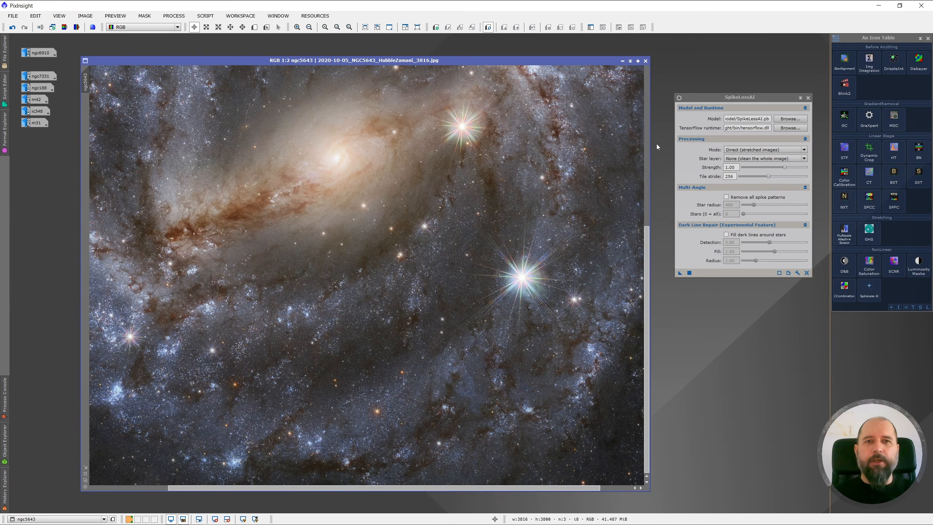
left_click(730, 97)
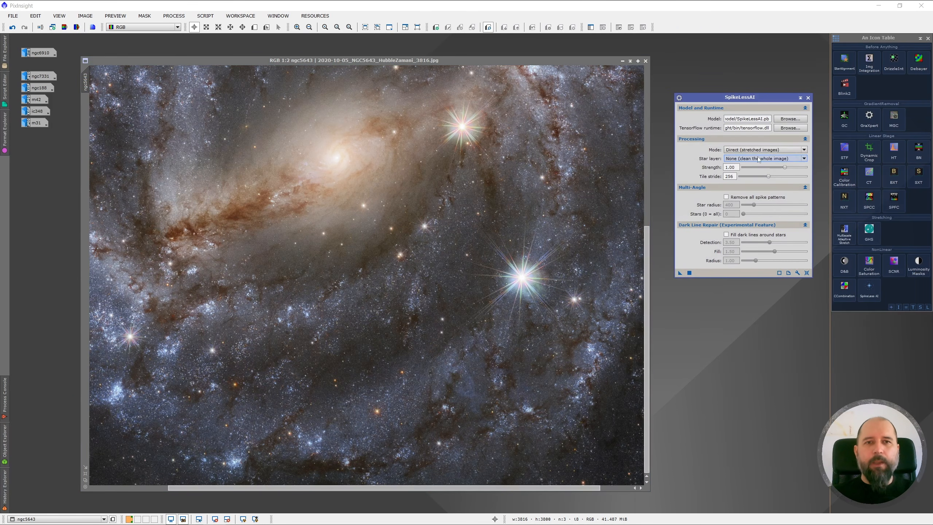
left_click(679, 273)
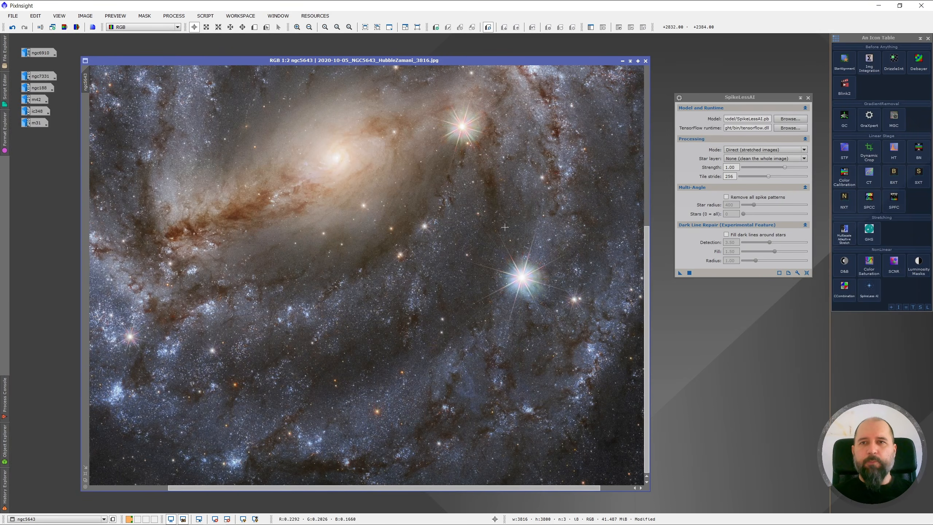
- Compare the spikes of the brightest star in ngc5643 before and after SpikeLessAI, and review the galaxy at 1:3
scroll(552, 273, "up", 1)
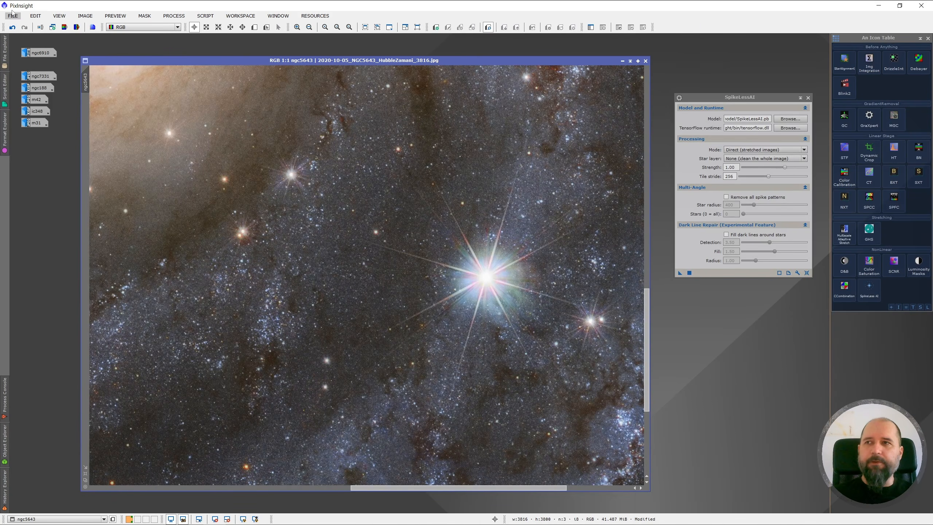
left_click(12, 27)
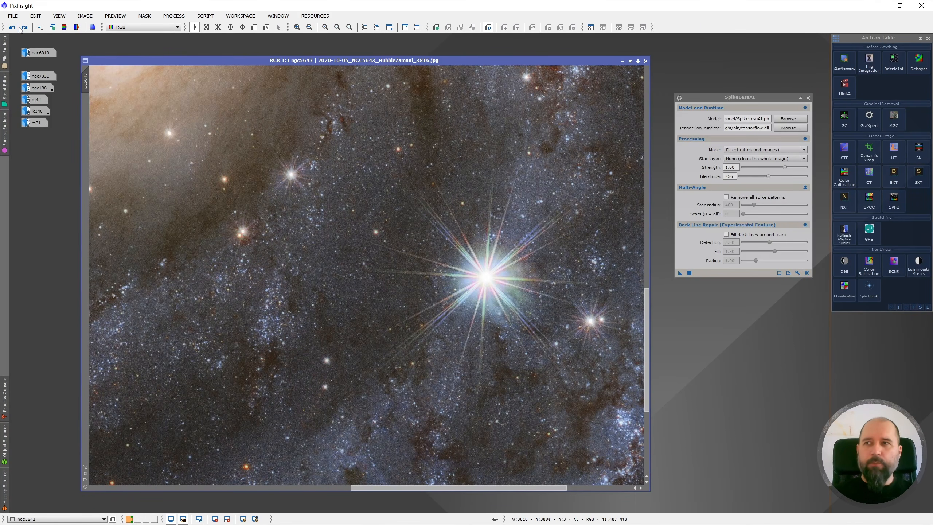
left_click(23, 27)
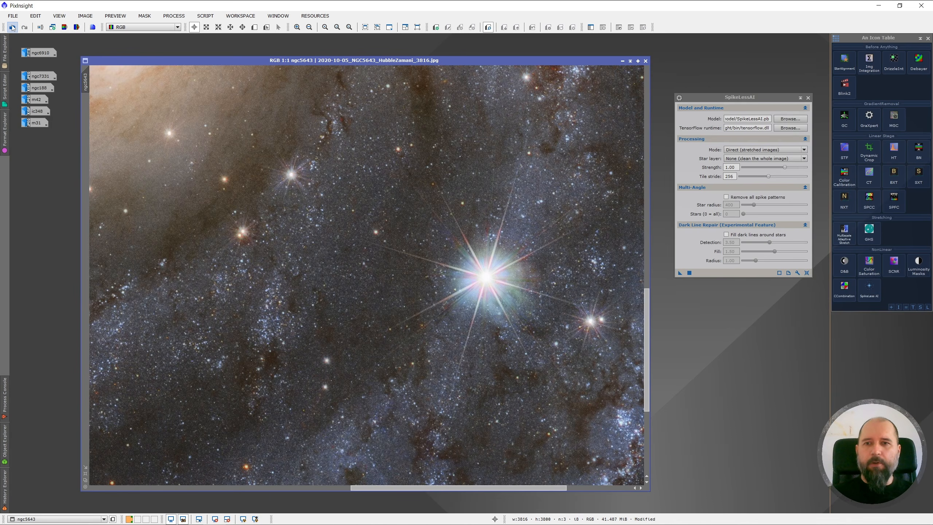
left_click(12, 27)
left_click(25, 27)
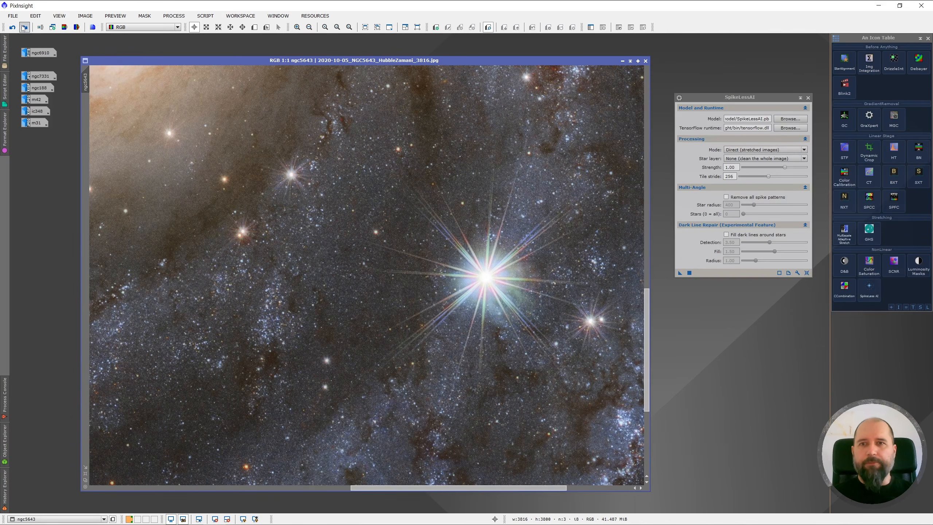
scroll(426, 234, "down", 1)
scroll(426, 234, "down", 1)
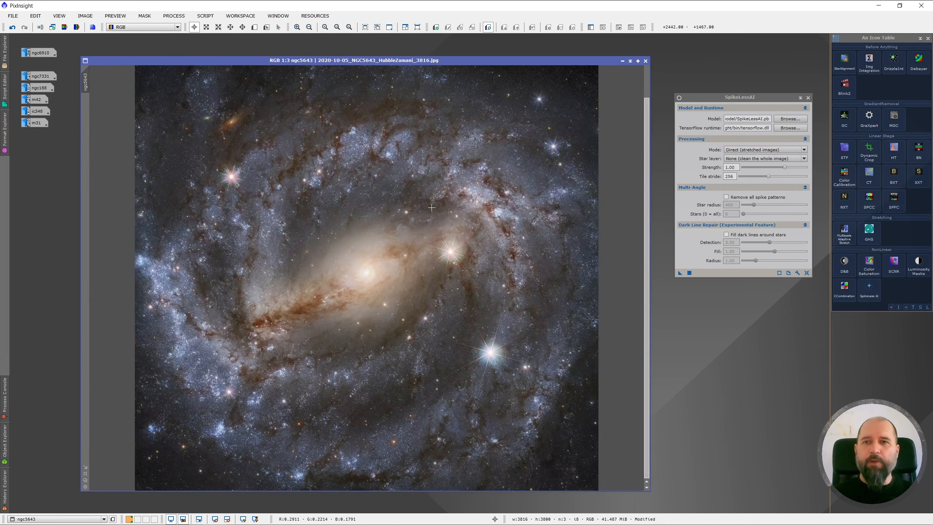
- Review the remaining spikes on the bright stars in ngc5643 at several zoom levels, and undo the SpikeLessAI run
scroll(459, 251, "up", 2)
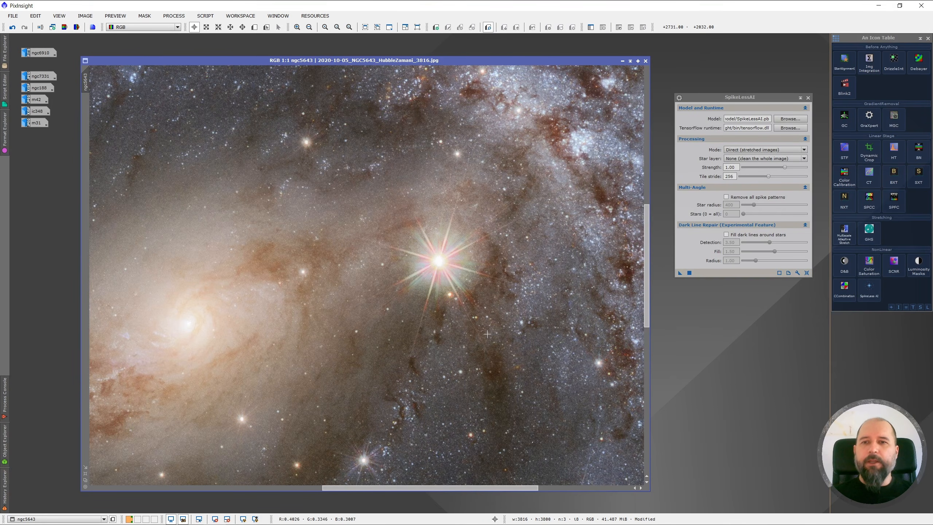
scroll(487, 334, "down", 3)
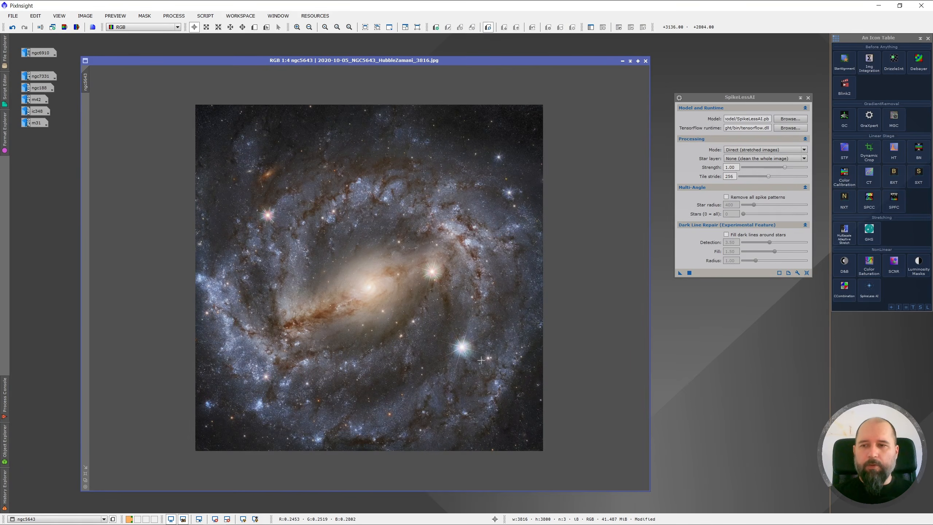
scroll(479, 350, "up", 2)
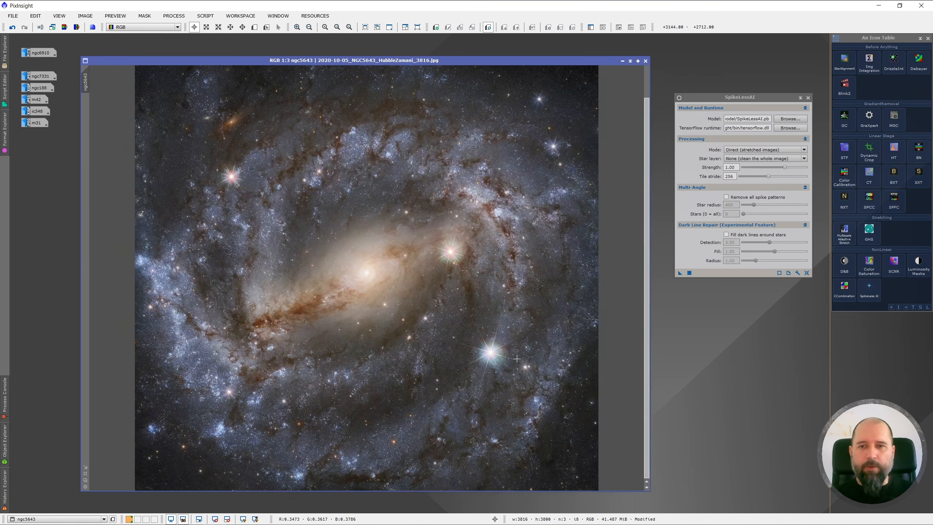
key("ctrl+z")
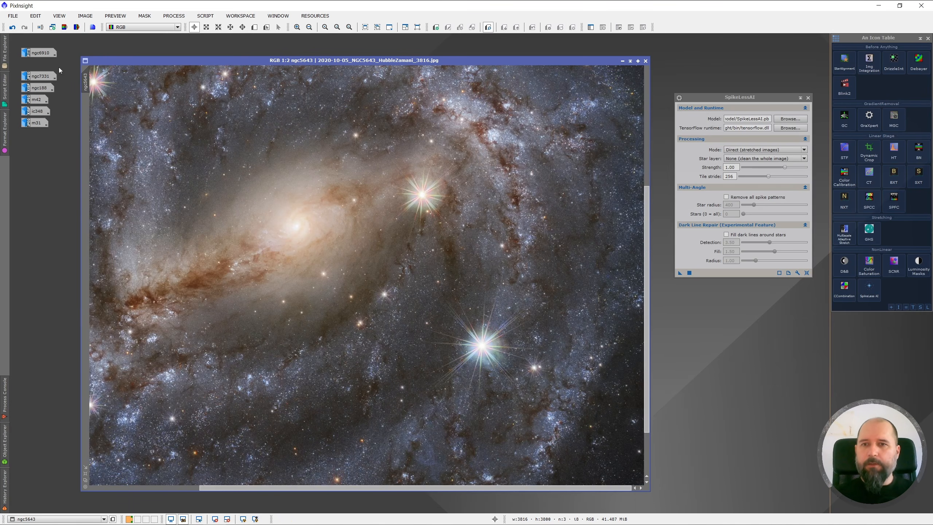
- Enable removal of all spike patterns in SpikeLessAI and run it on ngc5643
left_click(747, 96)
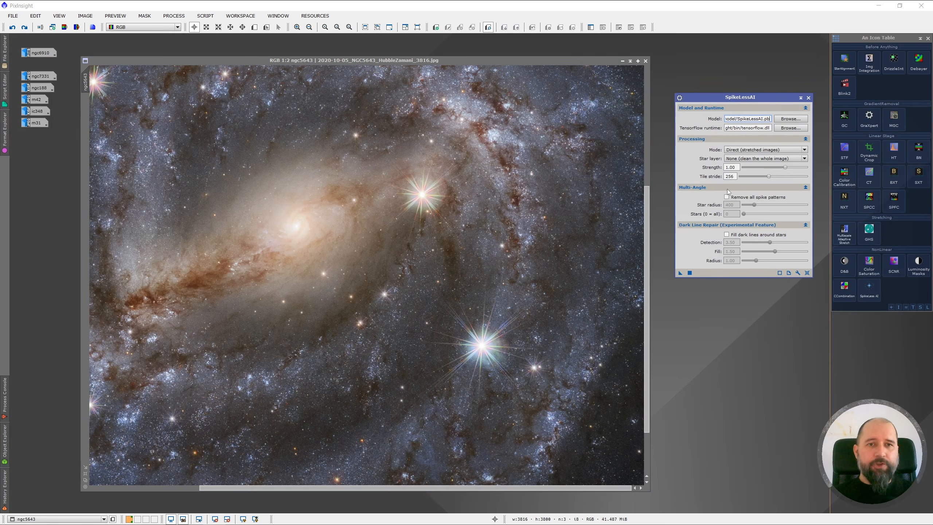
left_click(727, 197)
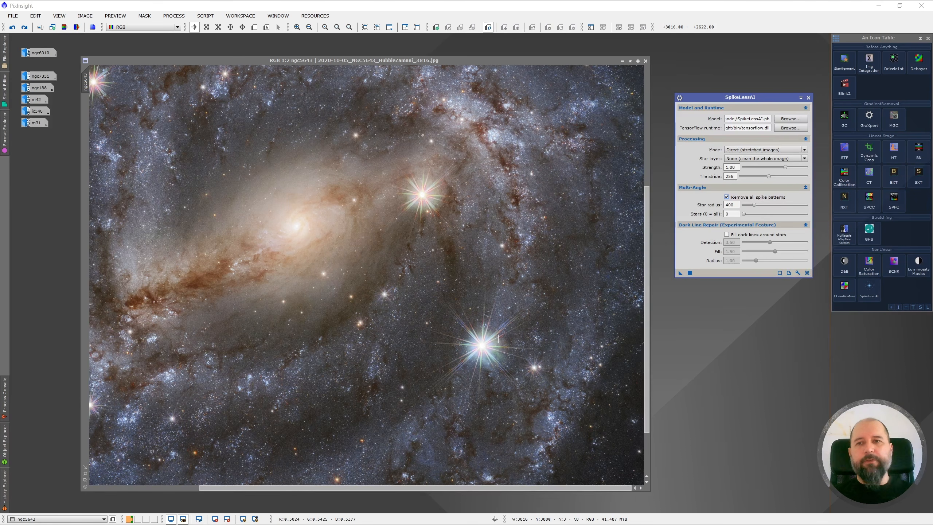
scroll(496, 338, "down", 1)
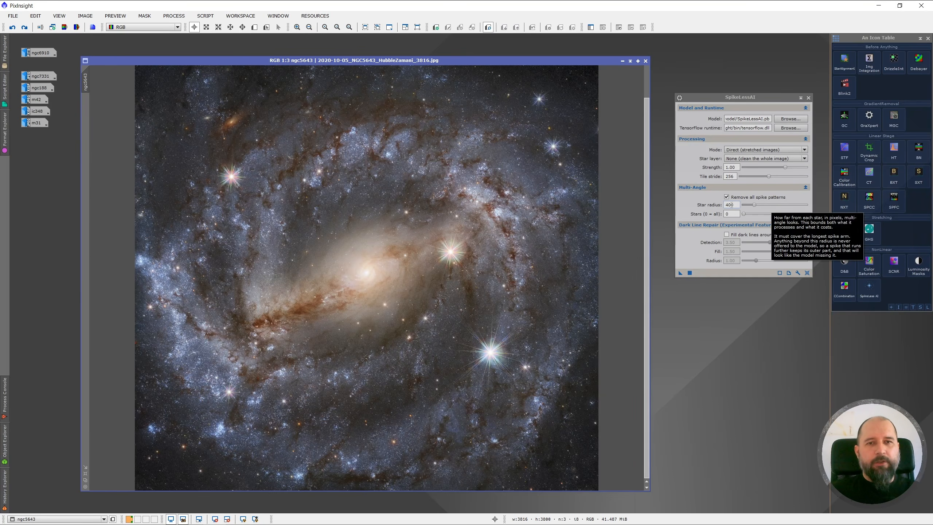
mouse_move(737, 205)
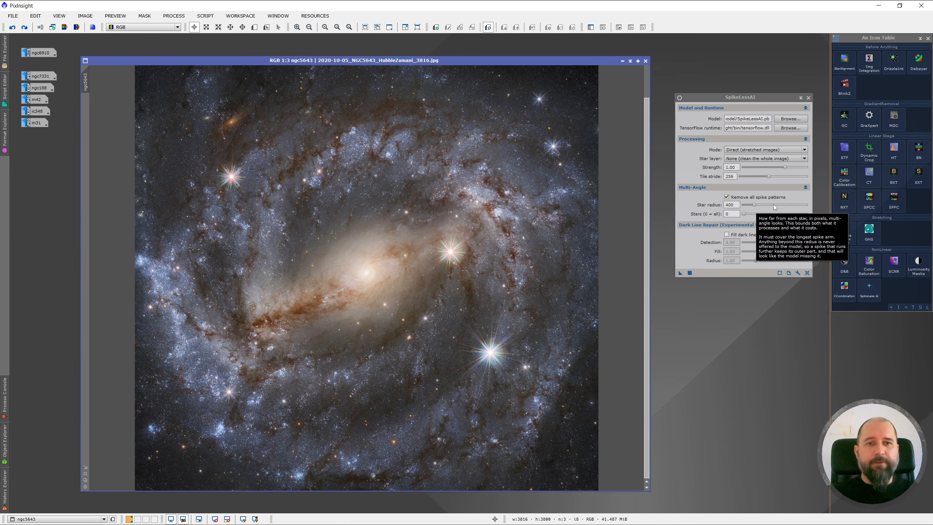
mouse_move(699, 217)
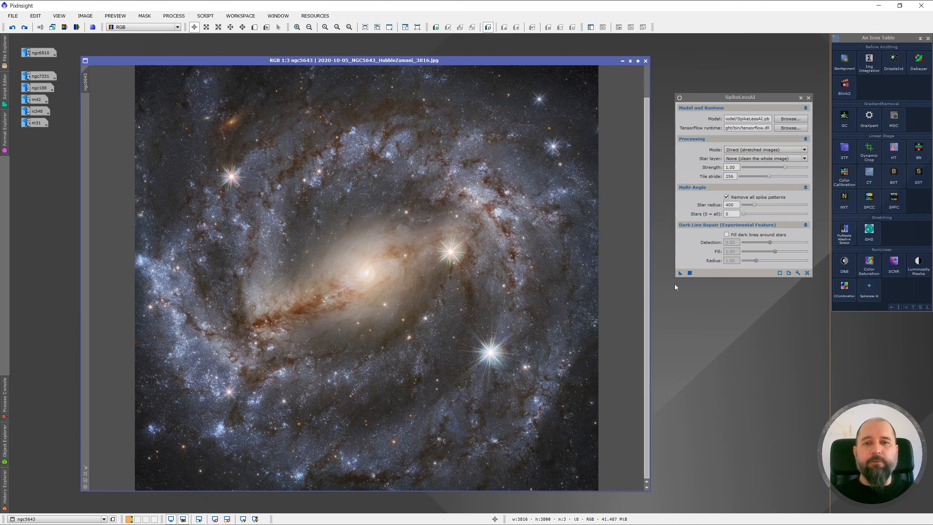
left_click(680, 274)
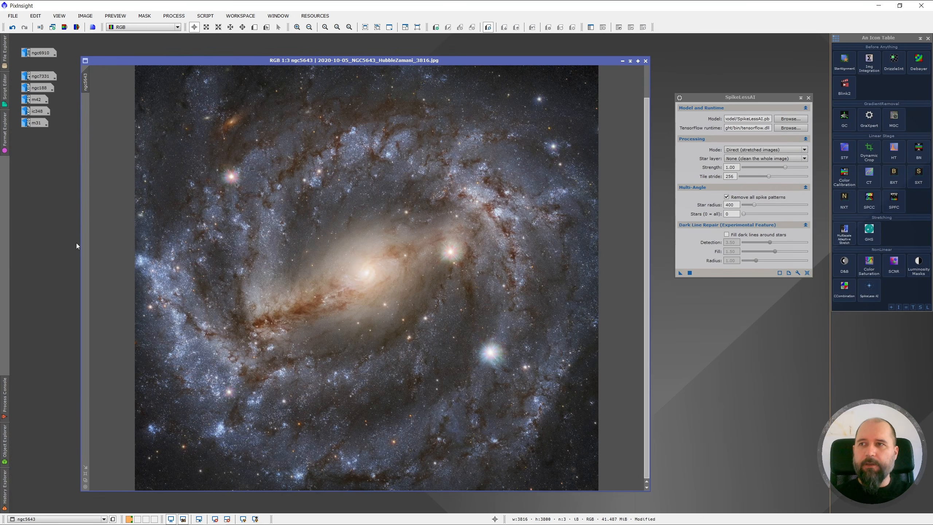
- Compare the brightest star in ngc5643 before and after multi-angle spike removal, at 2:1 and at 1:1
mouse_move(86, 84)
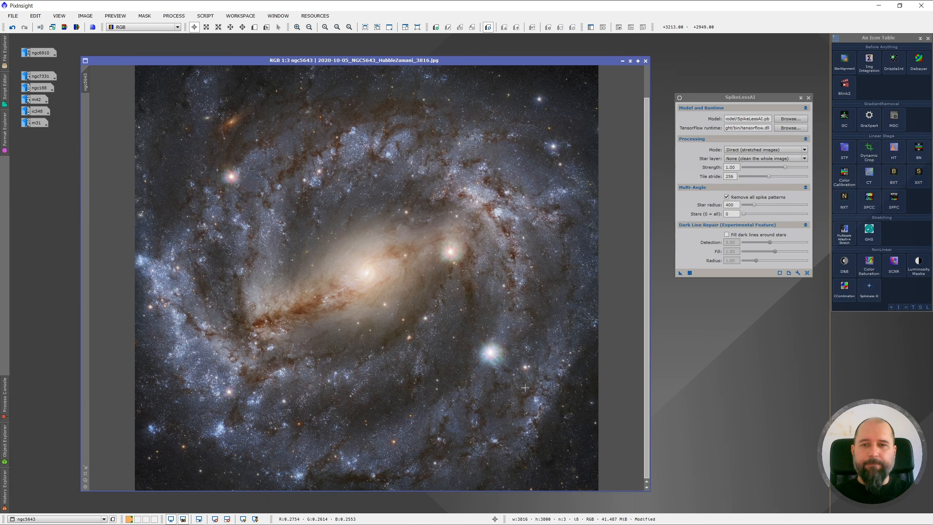
scroll(511, 377, "up", 2)
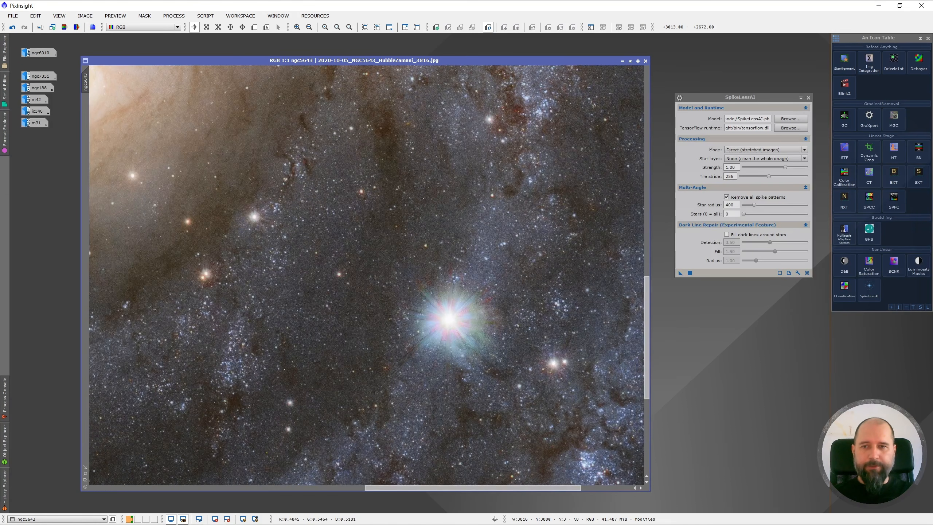
scroll(478, 314, "up", 1)
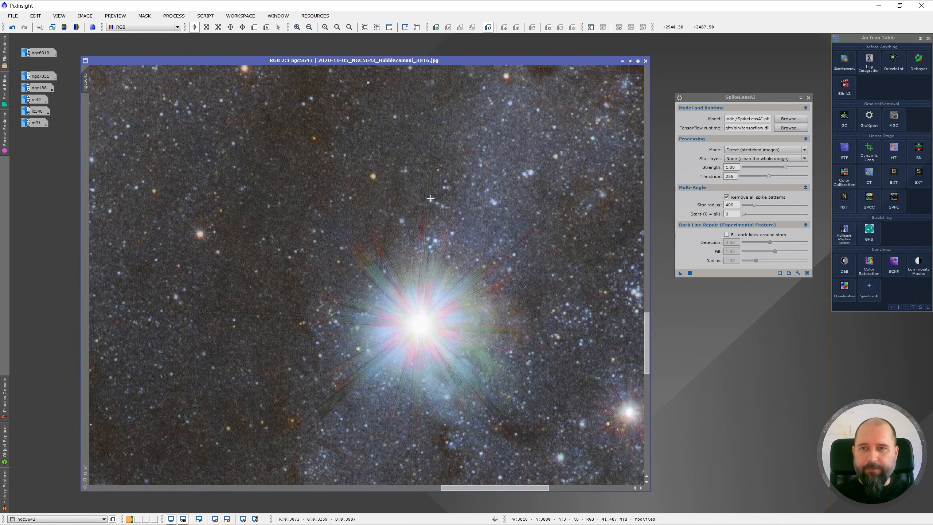
left_click(12, 29)
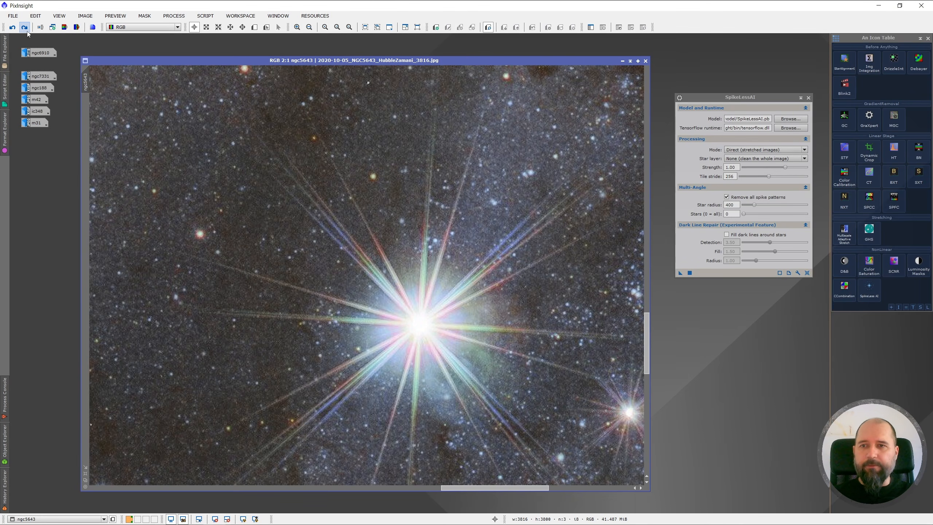
left_click(24, 27)
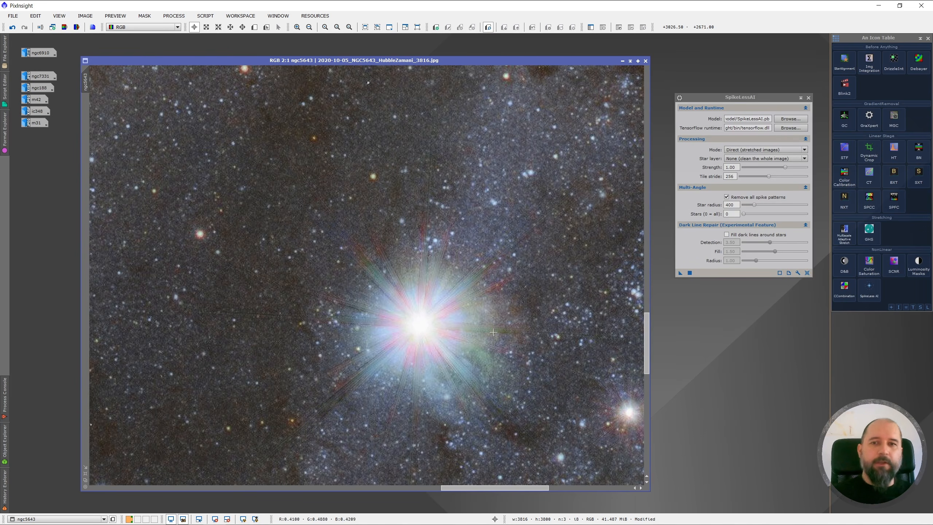
scroll(492, 332, "down", 1)
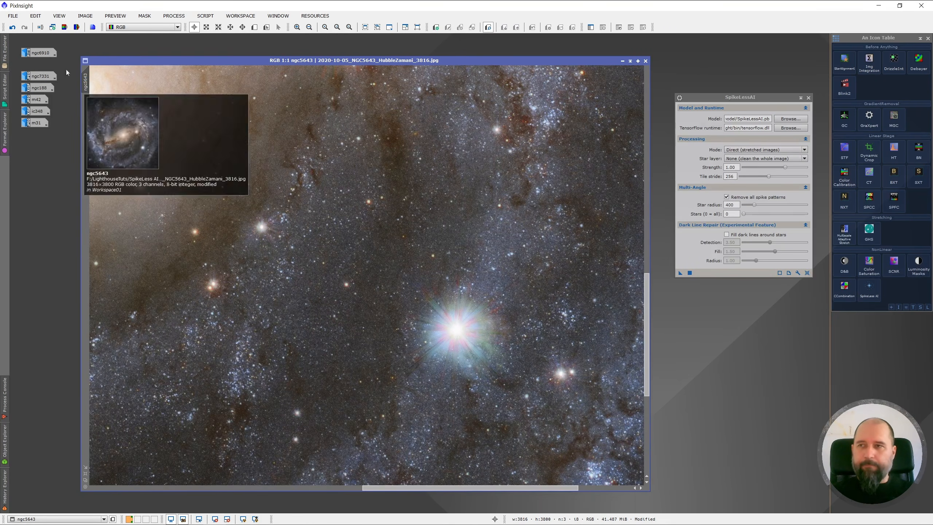
left_click(12, 27)
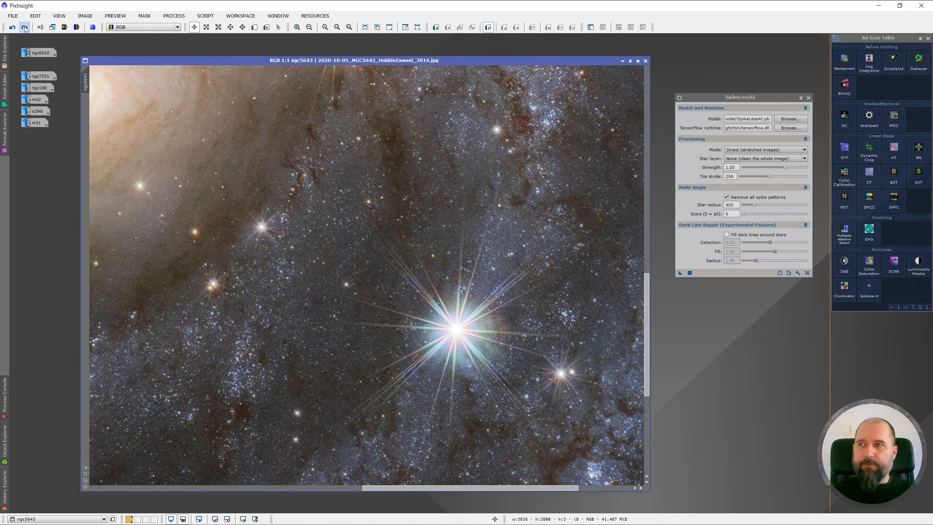
left_click(24, 28)
scroll(181, 127, "down", 2)
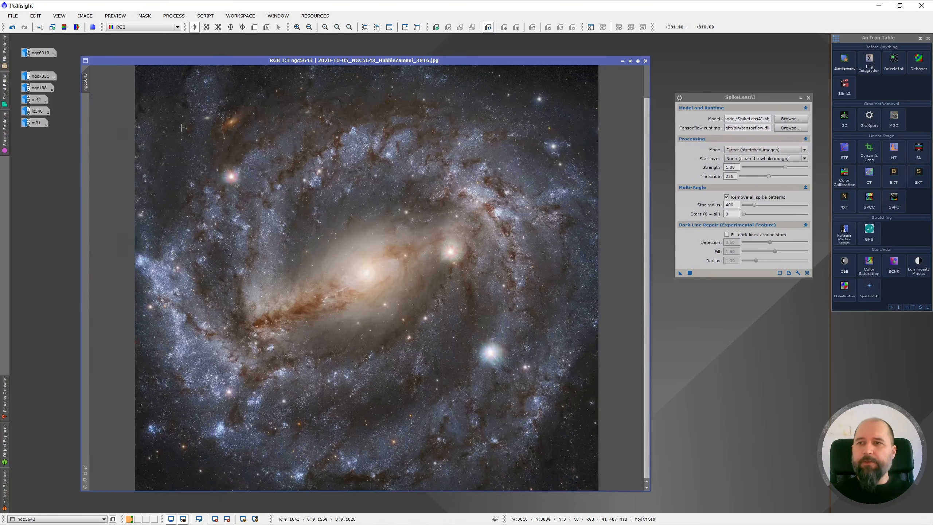
- Compare the reddish star in the galaxy's upper-left area before and after multi-angle removal at 1:1, and review the frame at 1:3
scroll(181, 128, "up", 2)
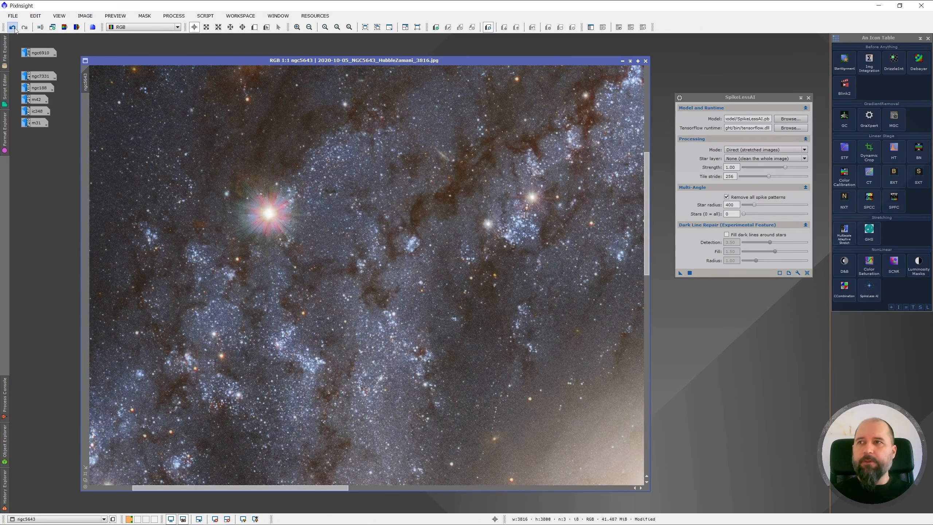
left_click(13, 28)
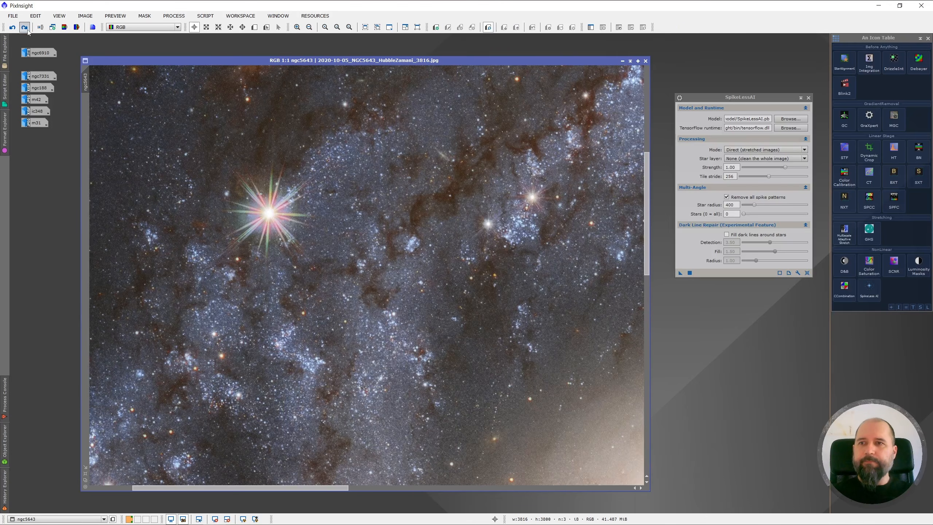
left_click(24, 28)
scroll(451, 363, "down", 2)
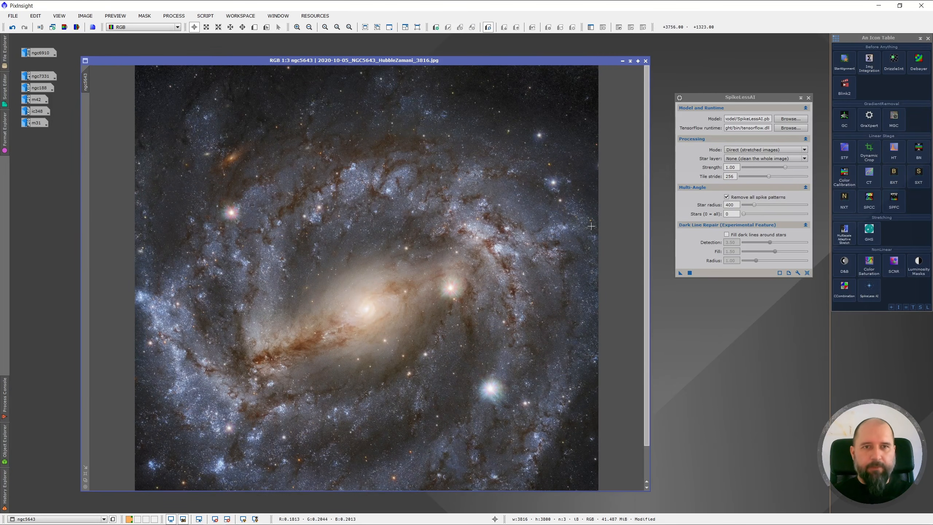
- Bring up ngc7331 in place of ngc5643, turn off removal of all spike patterns, and inspect the spiked stars at 1:1
left_click(731, 99)
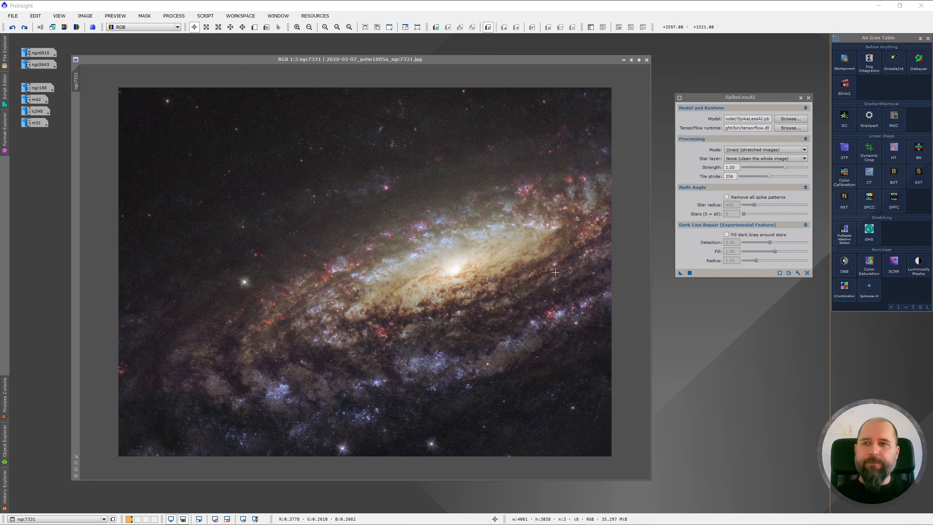
scroll(207, 286, "up", 2)
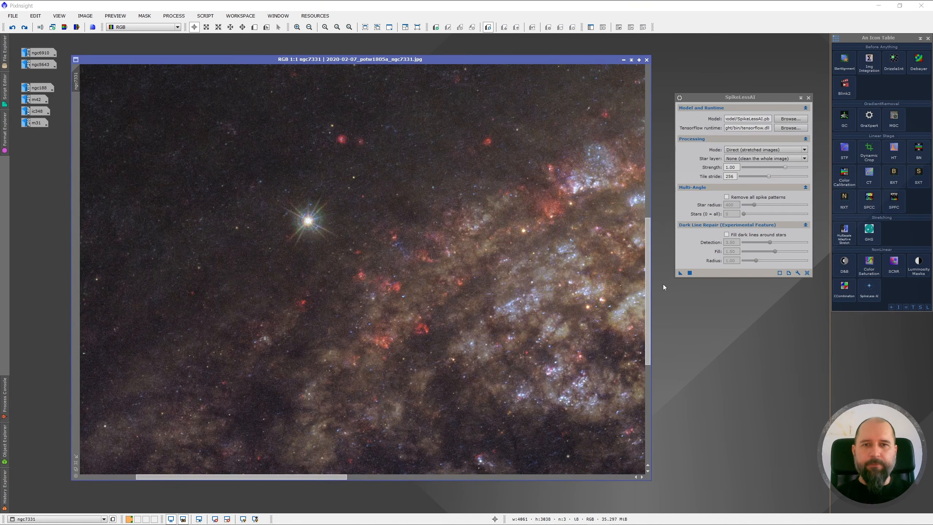
left_click_drag(649, 296, 649, 392)
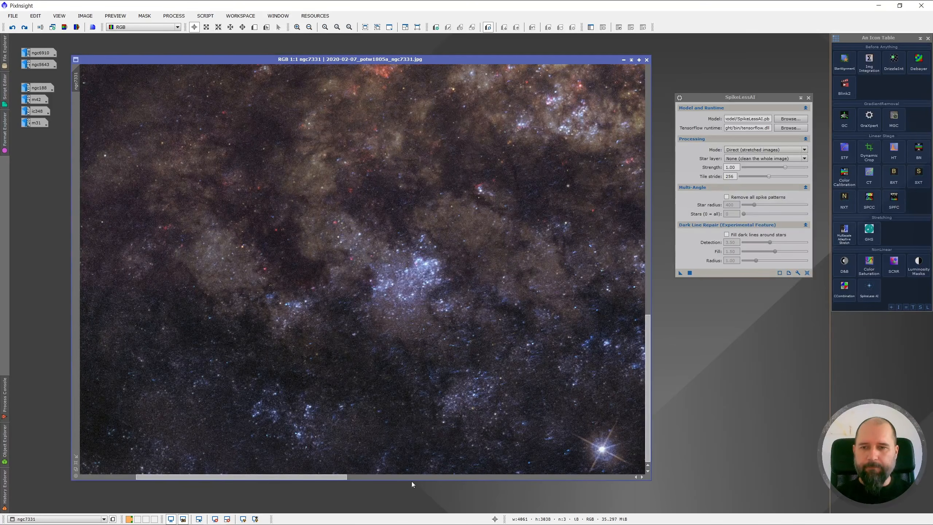
left_click_drag(330, 477, 451, 495)
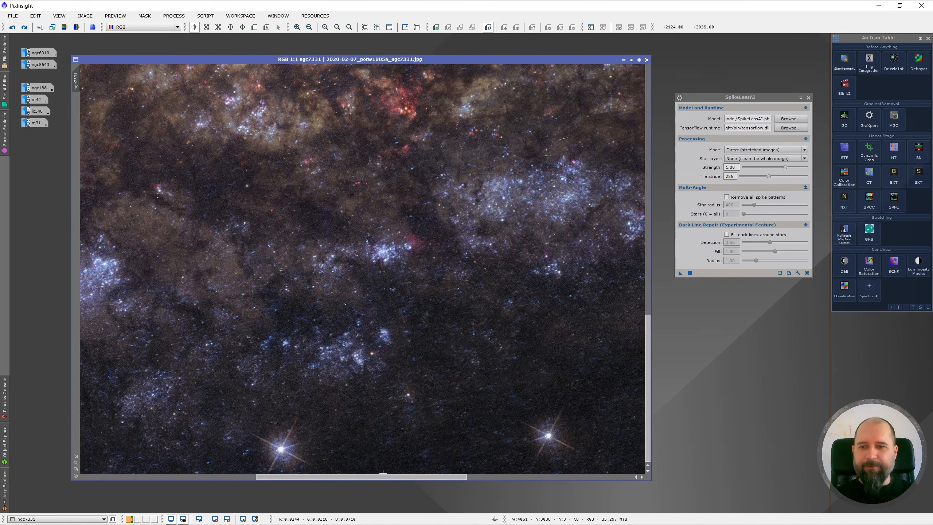
left_click_drag(383, 478, 284, 478)
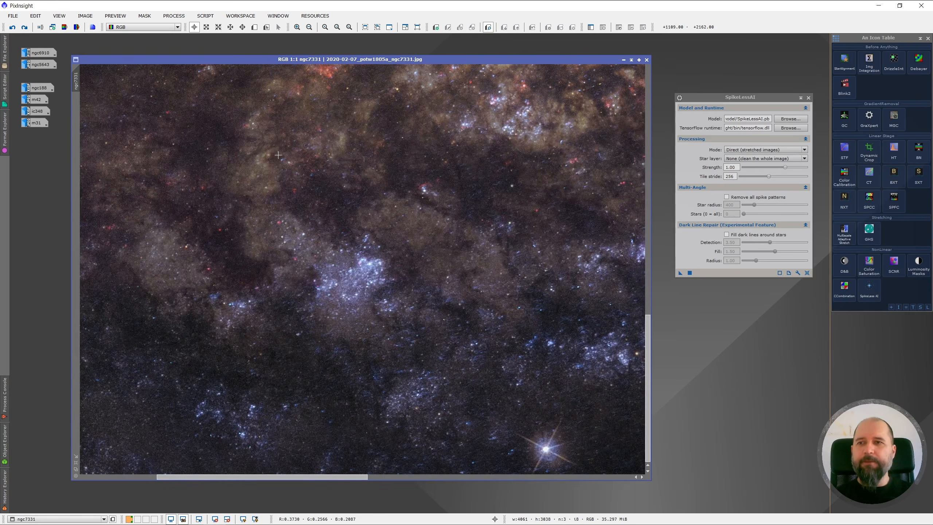
left_click_drag(277, 150, 440, 419)
left_click_drag(445, 216, 436, 254)
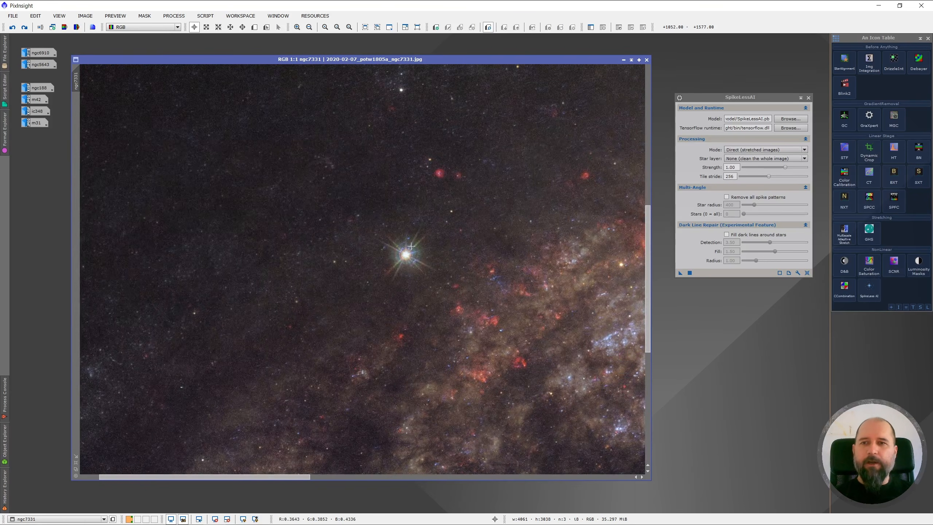
- Examine the eight-pointed star in ngc7331 at 2:1 and run SpikeLessAI in Direct mode without multi-angle removal
scroll(411, 246, "down", 2)
scroll(248, 297, "up", 3)
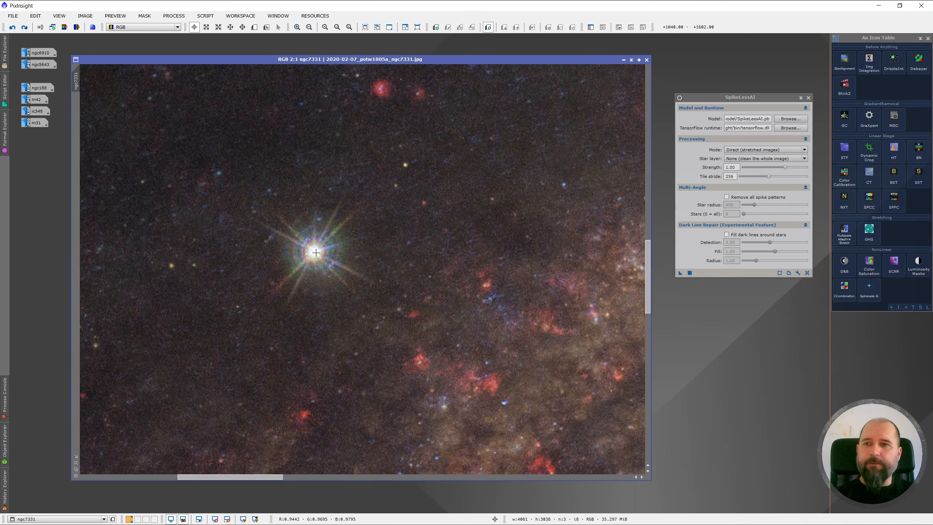
scroll(367, 264, "down", 2)
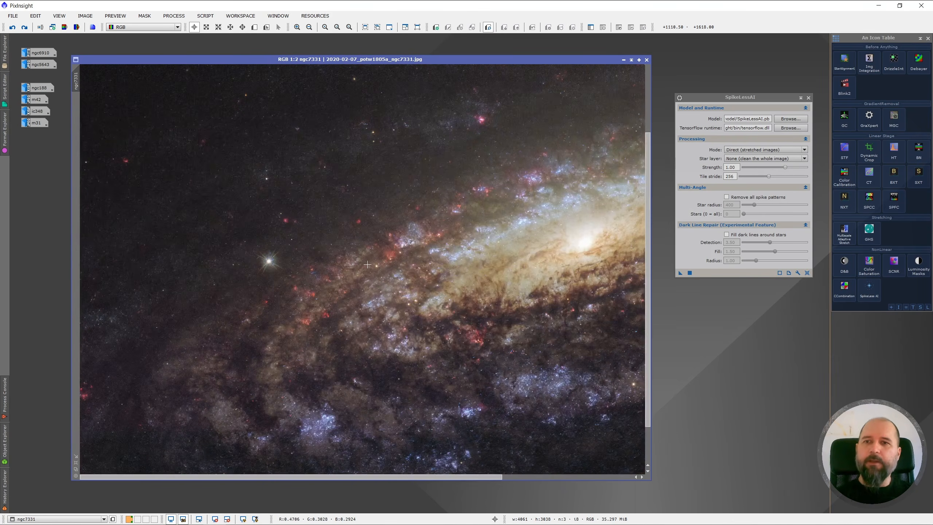
scroll(269, 267, "up", 1)
scroll(212, 264, "up", 1)
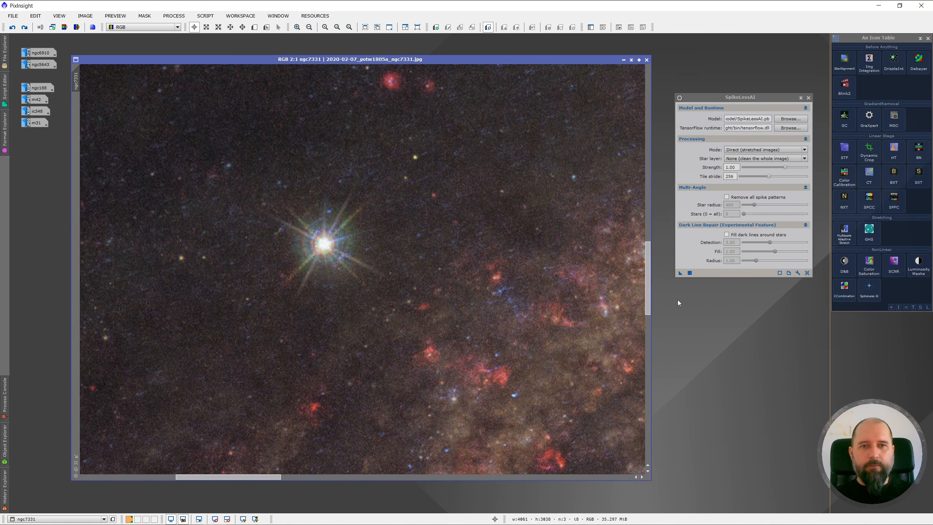
left_click(680, 274)
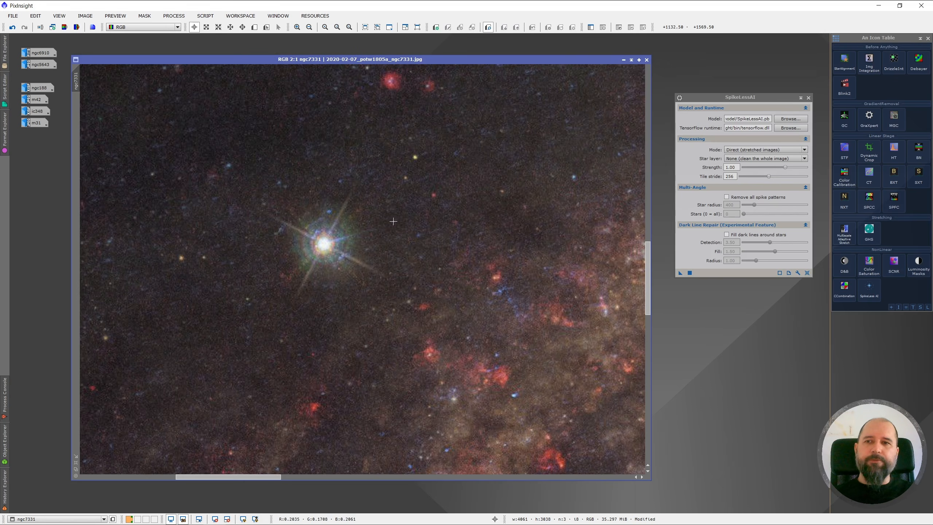
- Compare the eight-pointed star in ngc7331 at 2:1 before and after the SpikeLessAI pass without multi-angle removal
left_click(12, 27)
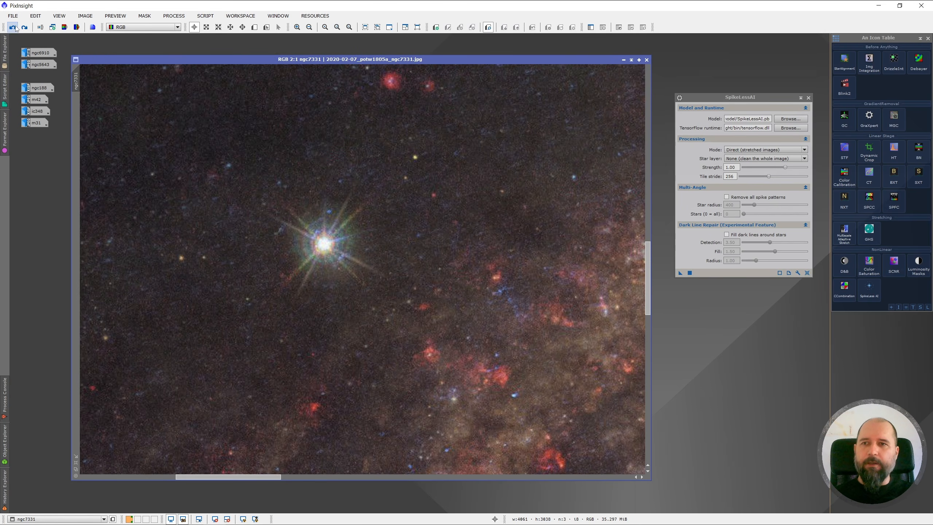
left_click(24, 28)
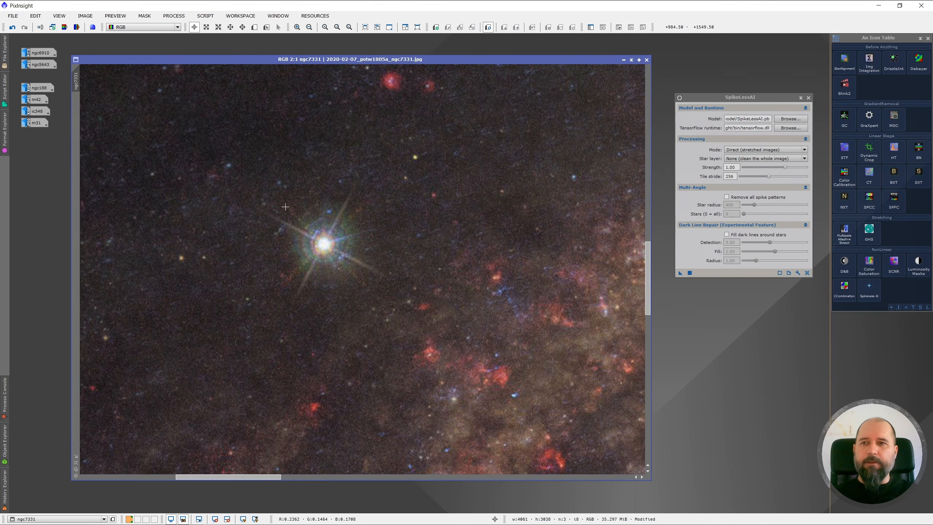
left_click(12, 27)
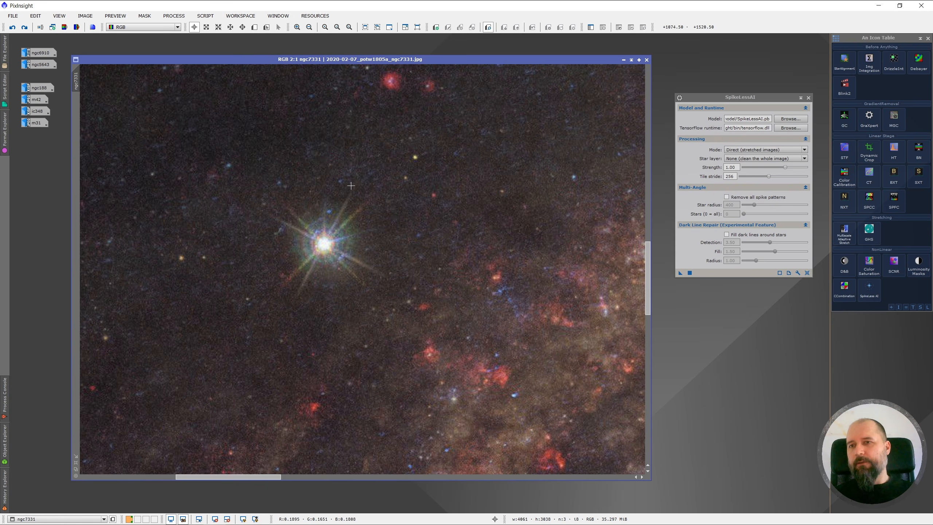
- Compare the bright star near the lower edge of ngc7331 at 2:1 and the whole frame at 1:3 before and after the pass
left_click_drag(649, 276, 664, 446)
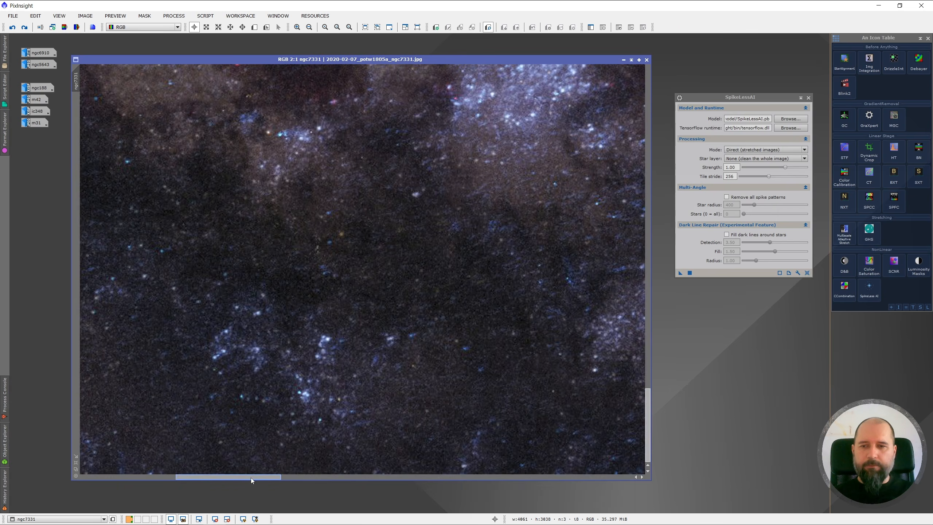
left_click_drag(250, 477, 350, 479)
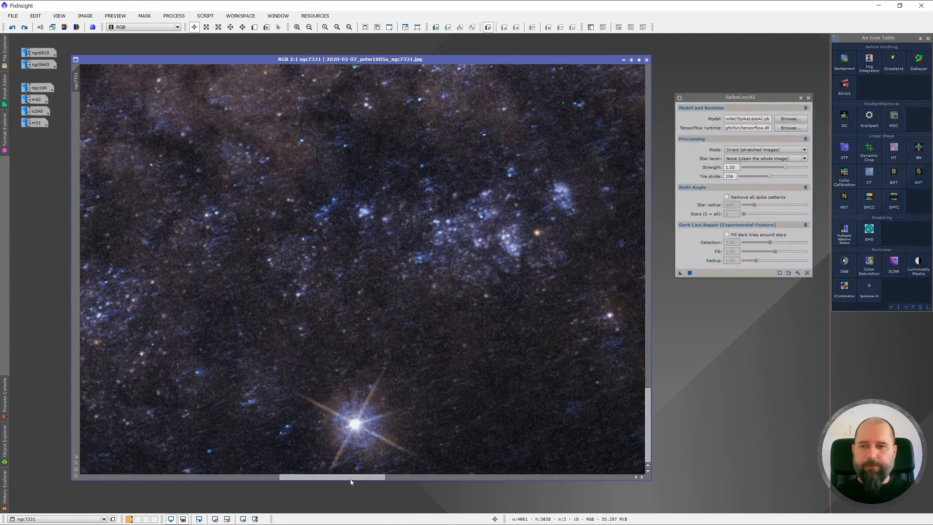
left_click(24, 27)
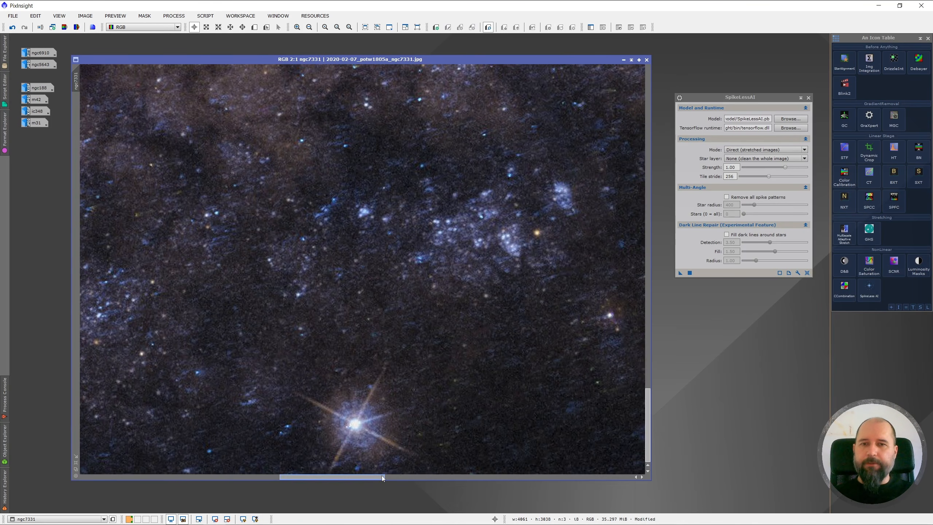
left_click(12, 27)
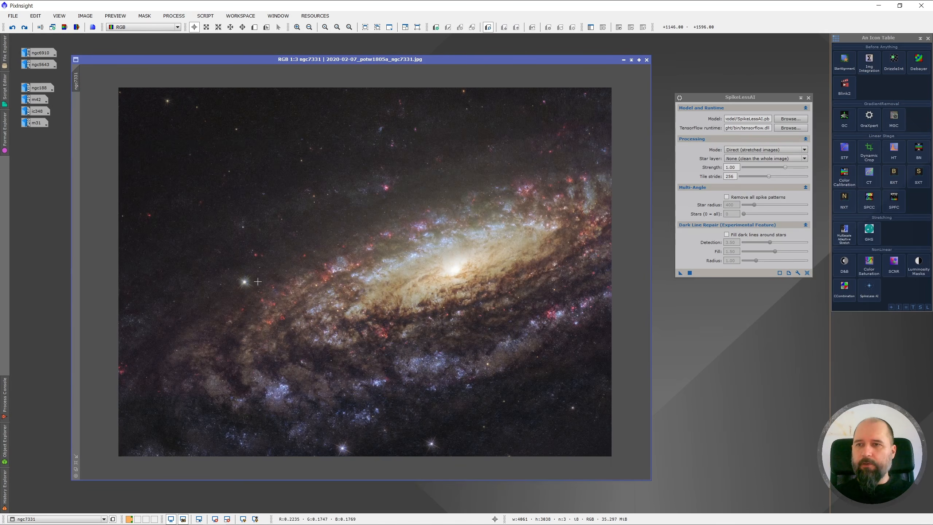
left_click(24, 28)
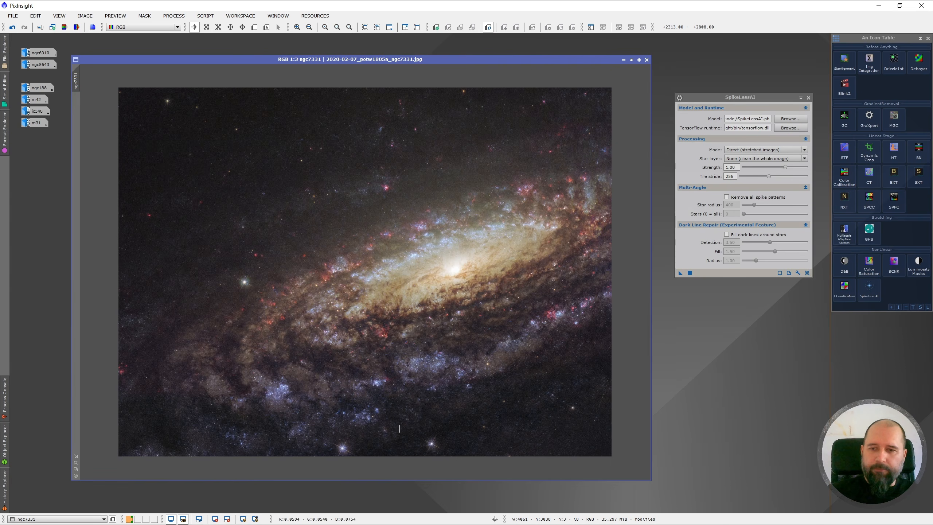
- Undo the last pass and rerun SpikeLessAI on ngc7331 with all spike patterns removed, star radius 400 and stars 0
key("ctrl+z")
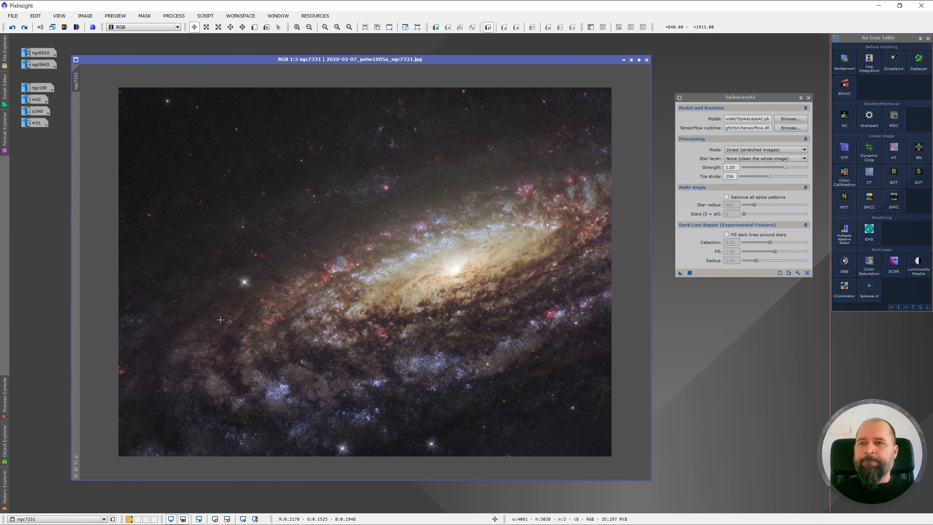
left_click(737, 200)
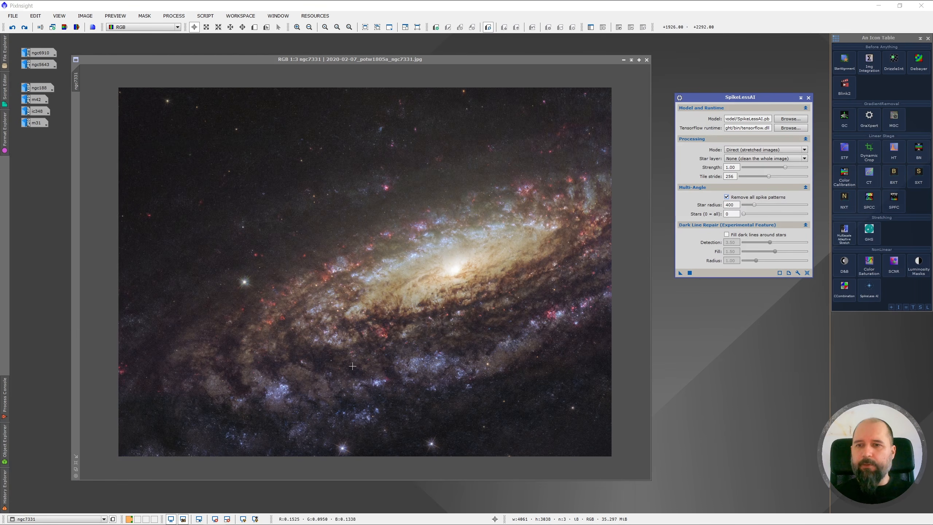
left_click(689, 273)
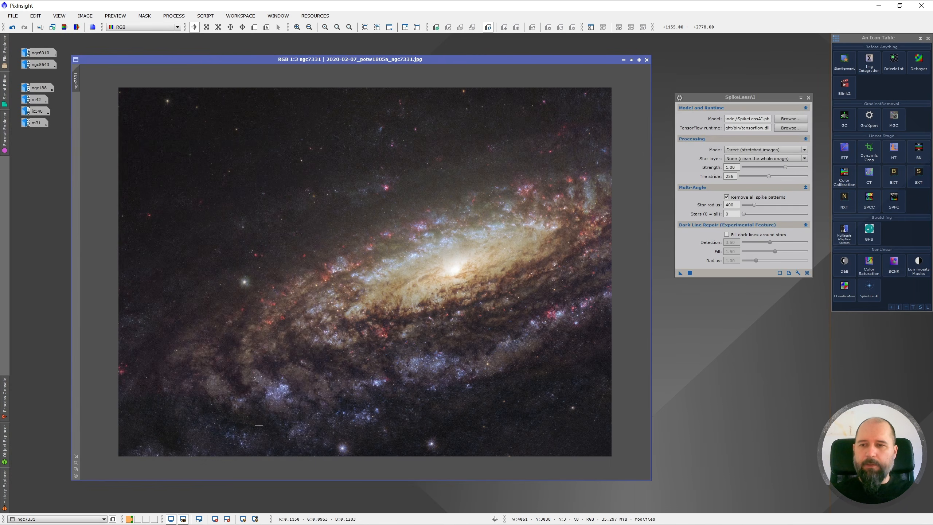
- Compare the eight-pointed star at 2:1 before and after the multi-angle removal
scroll(203, 289, "up", 2)
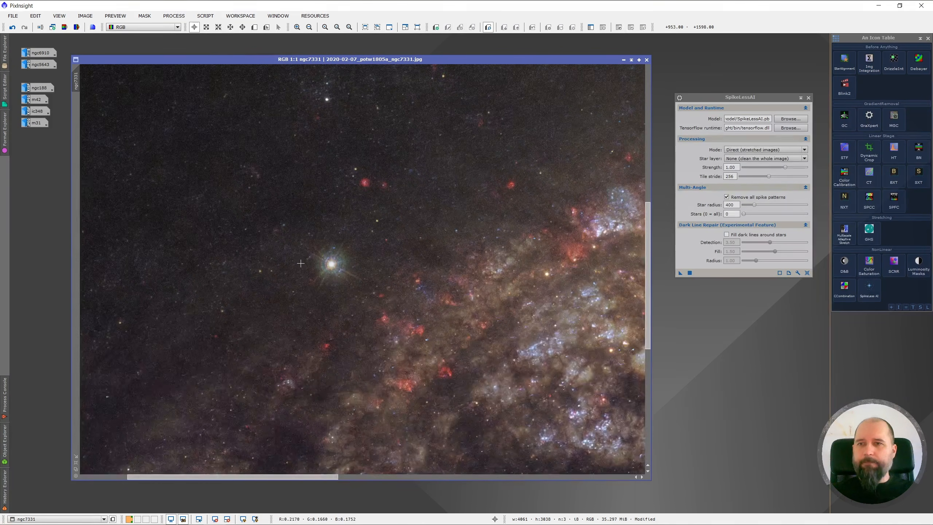
scroll(300, 263, "up", 1)
left_click(12, 28)
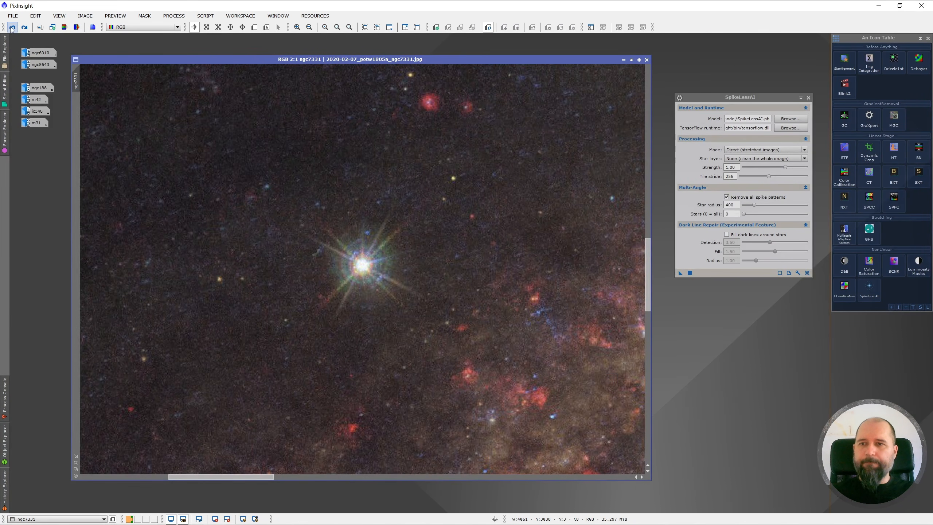
left_click(25, 28)
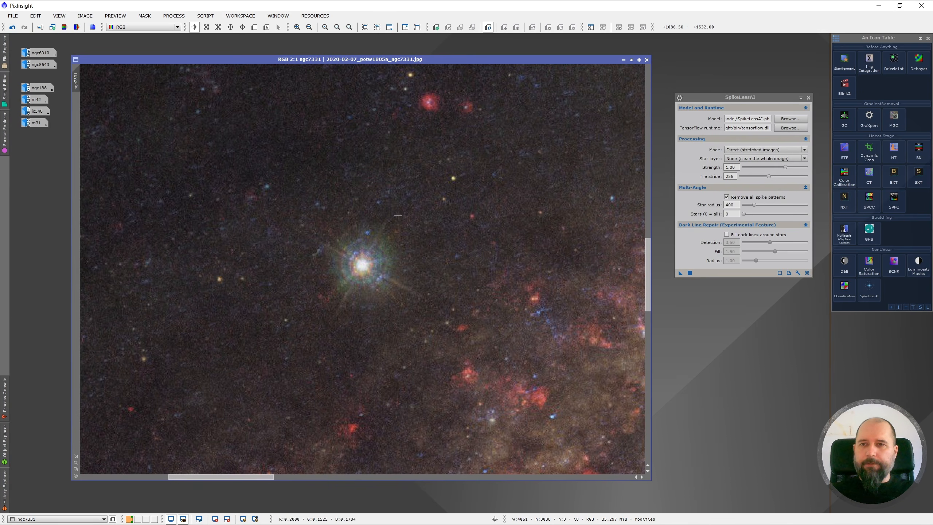
left_click(12, 28)
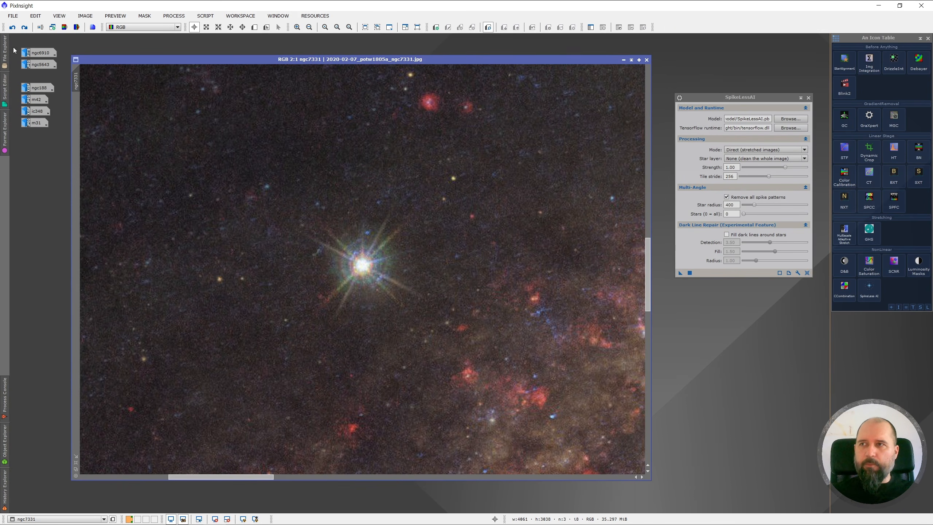
left_click(25, 28)
- Compare the two bright stars near the lower edge of ngc7331 at 2:1 before and after the multi-angle removal
scroll(519, 373, "down", 4)
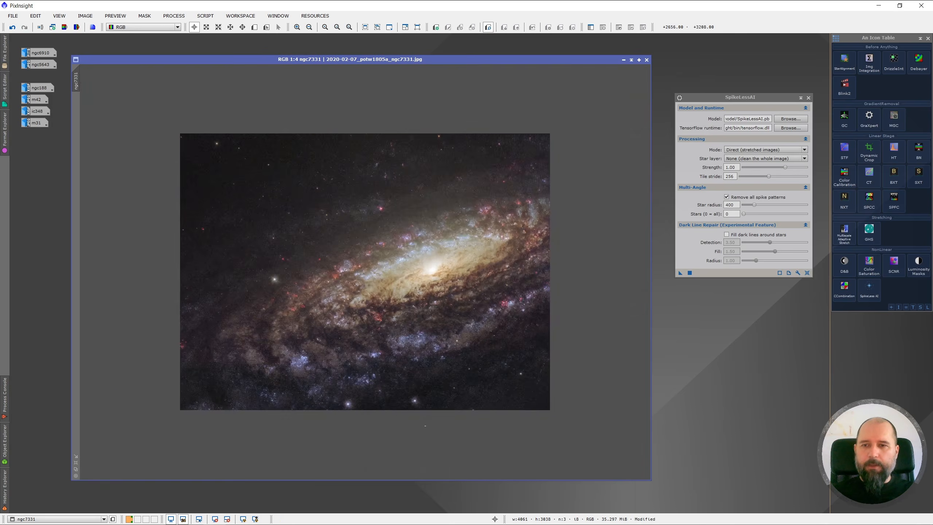
scroll(425, 422, "up", 3)
left_click_drag(648, 351, 649, 369)
scroll(307, 468, "up", 1)
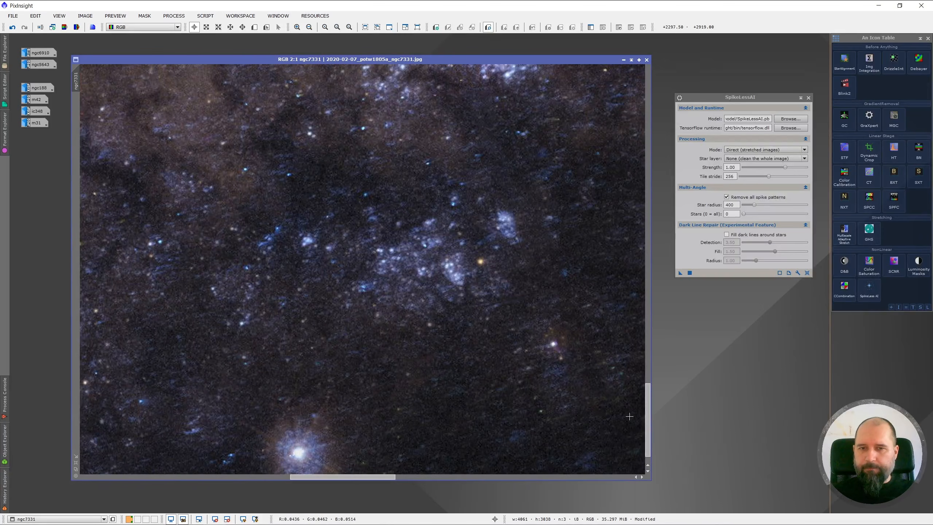
left_click_drag(649, 430, 651, 443)
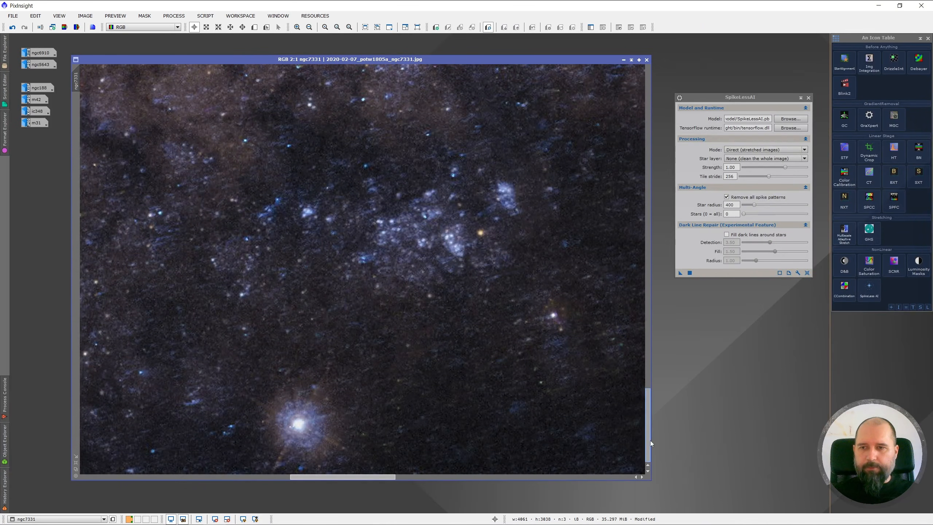
left_click(13, 27)
left_click(25, 27)
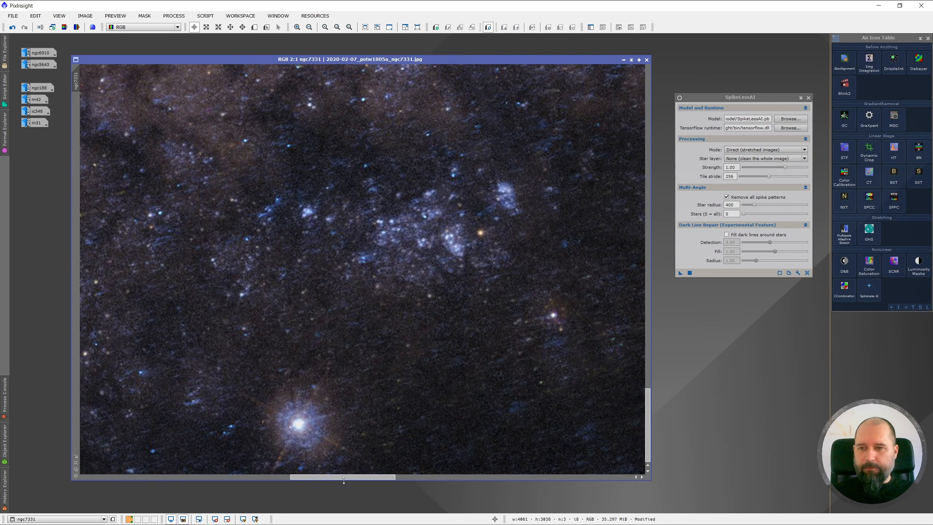
left_click_drag(347, 477, 427, 490)
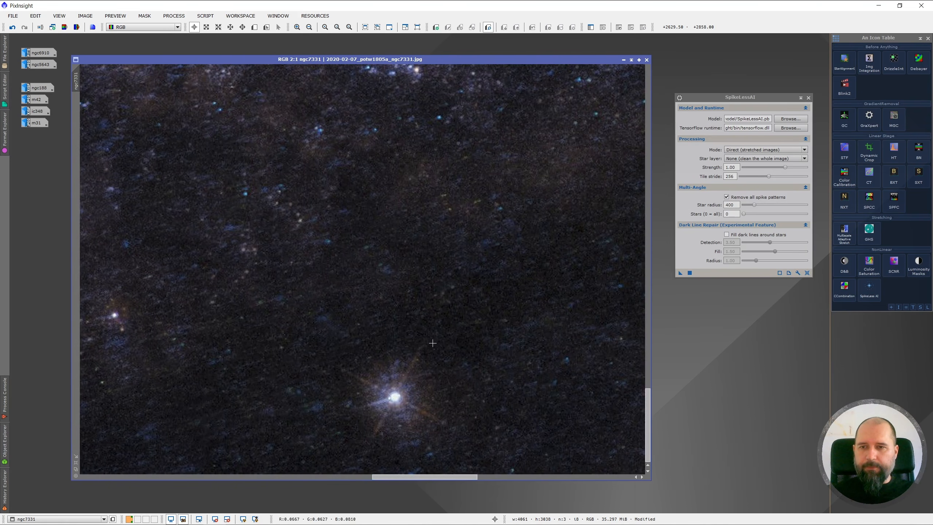
left_click(12, 28)
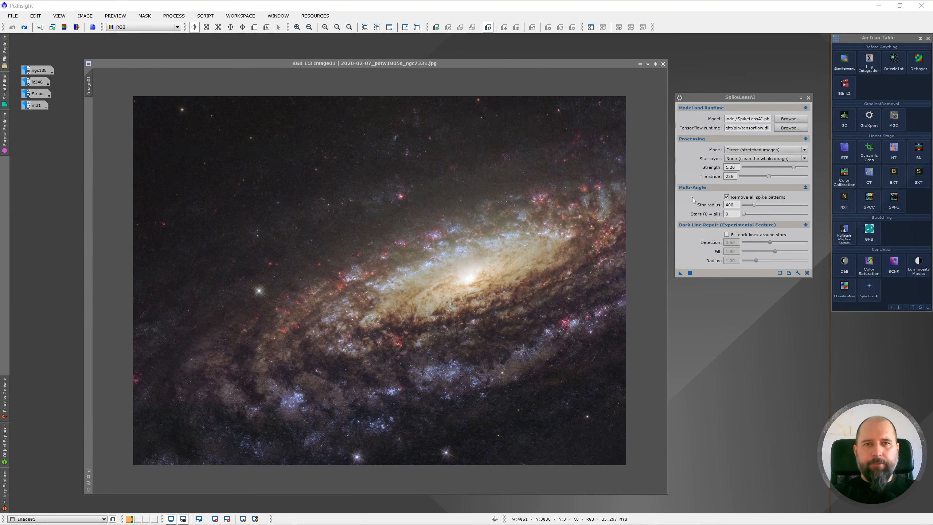
- Run SpikeLessAI on Image01 with StarXTerminator as the star layer and strength 1.00, keeping multi-angle removal on
left_click(745, 158)
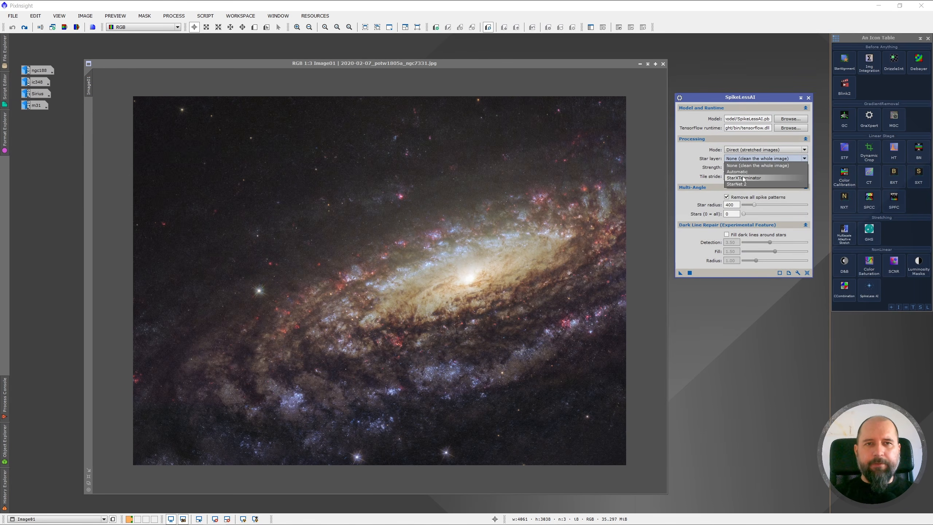
left_click(743, 178)
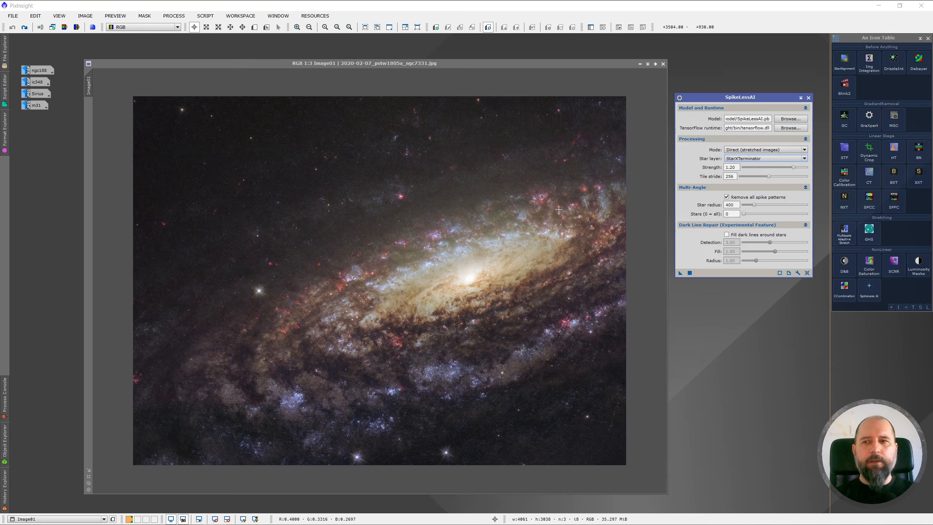
scroll(244, 298, "up", 2)
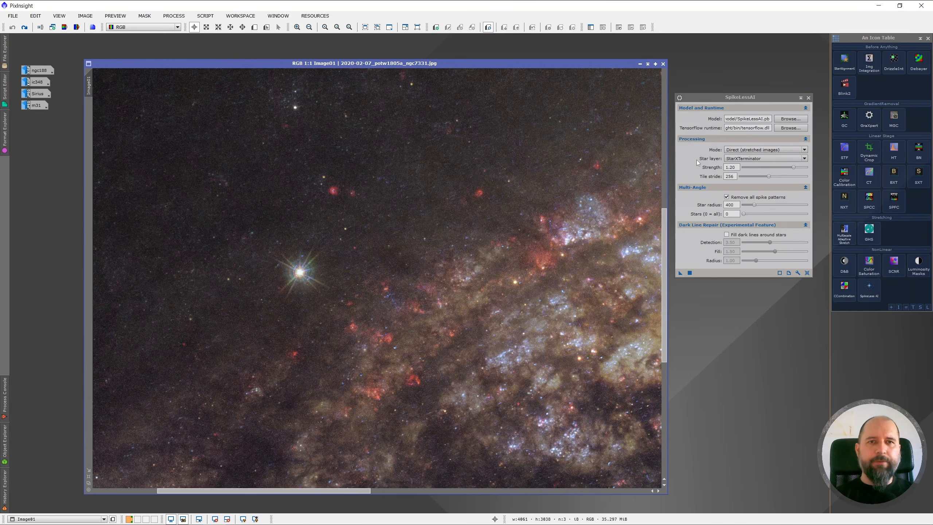
mouse_move(744, 160)
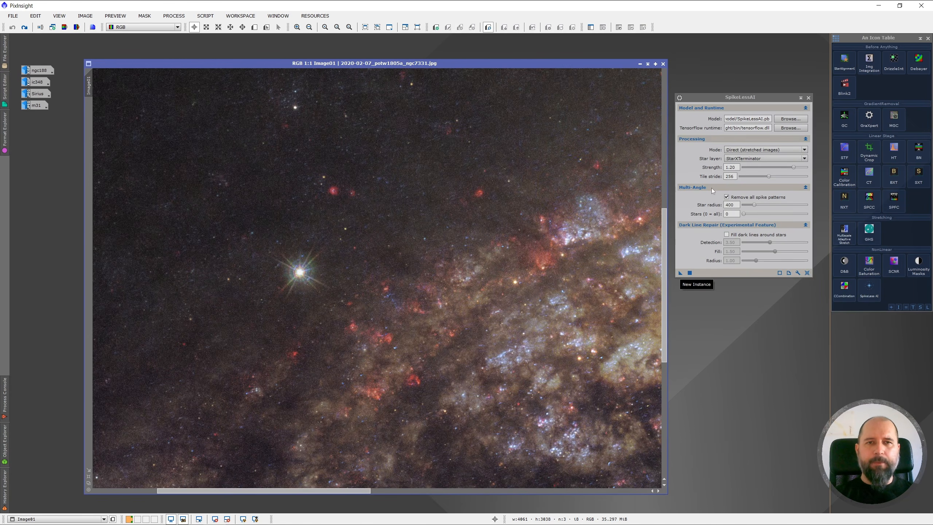
left_click(702, 172)
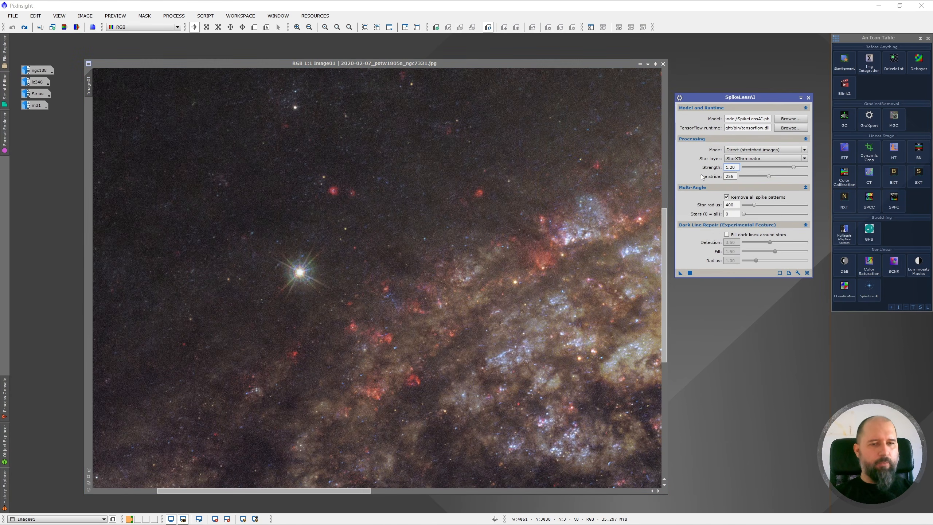
left_click(730, 176)
left_click(680, 274)
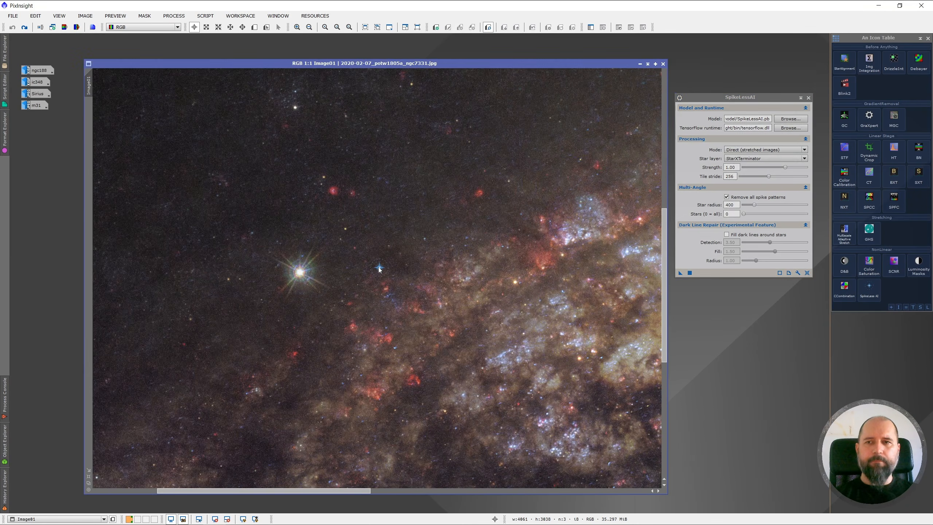
- Examine the bright star in Image01 at 3:1, 1:1 and 2:1 for leftover spikes after the StarXTerminator-based pass
scroll(265, 283, "up", 2)
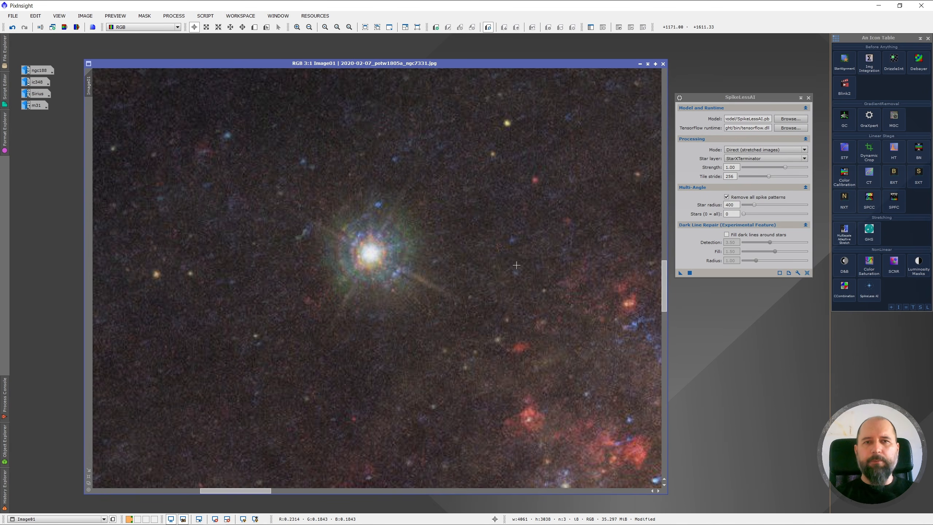
scroll(412, 299, "down", 2)
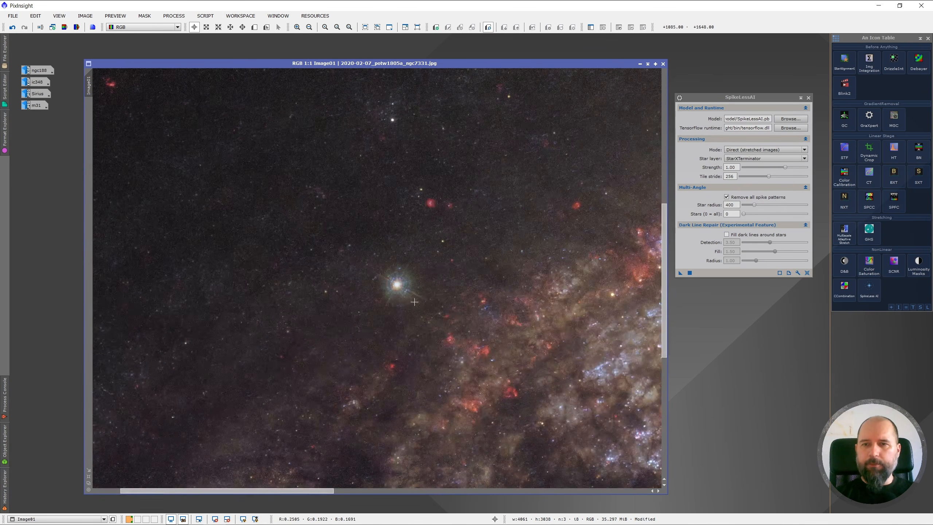
scroll(418, 303, "up", 1)
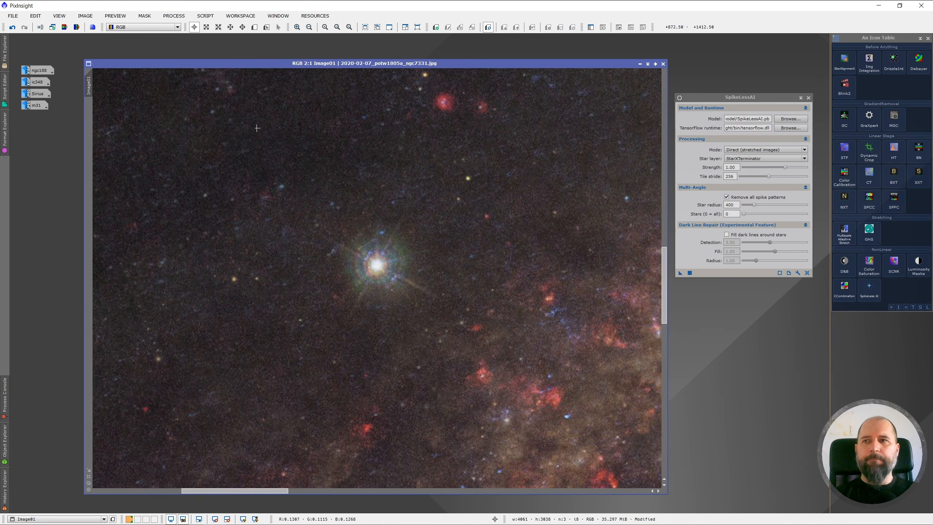
- Replace the last pass with a SpikeLessAI run at strength 1.50 and examine the bright star at 3:1
key("ctrl+z")
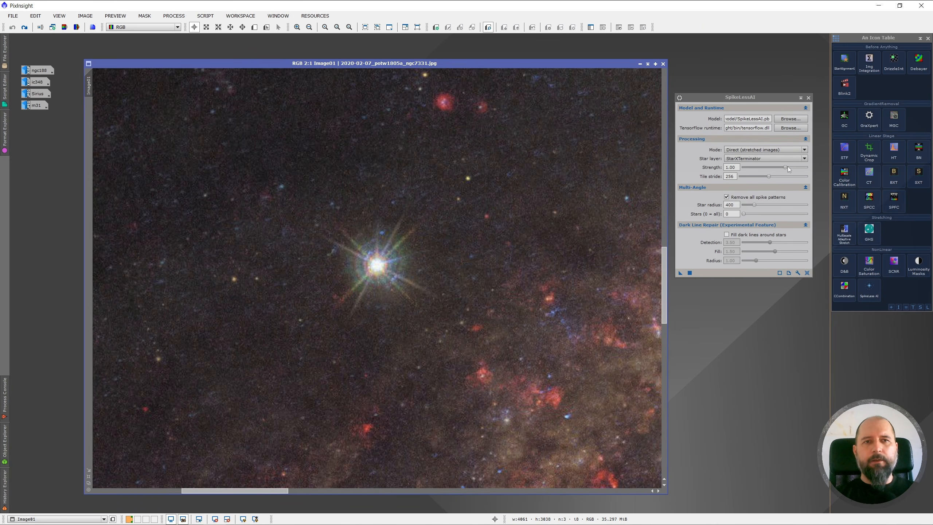
left_click_drag(786, 166, 809, 171)
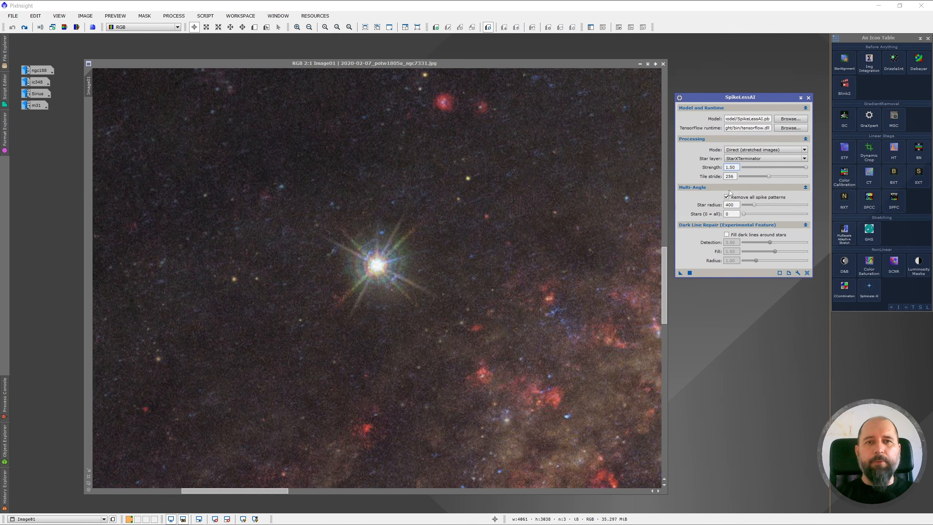
left_click(681, 272)
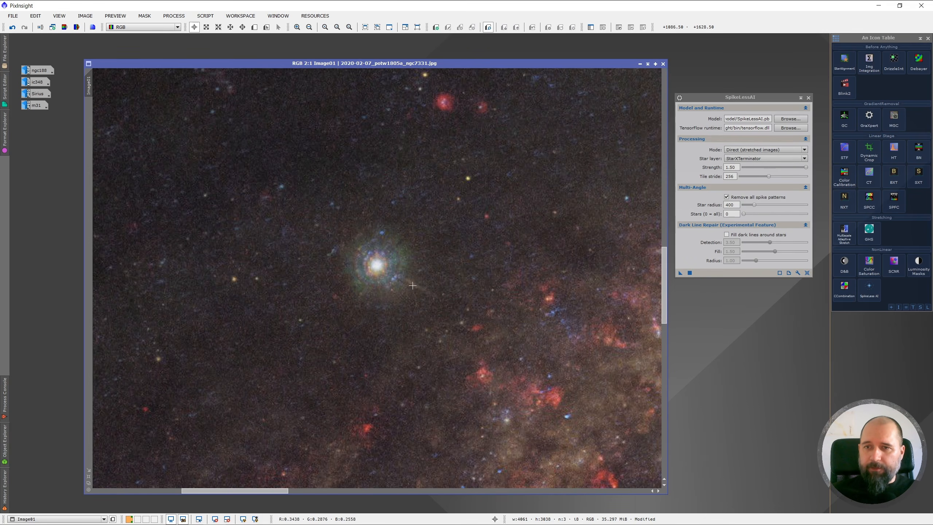
scroll(413, 285, "up", 1)
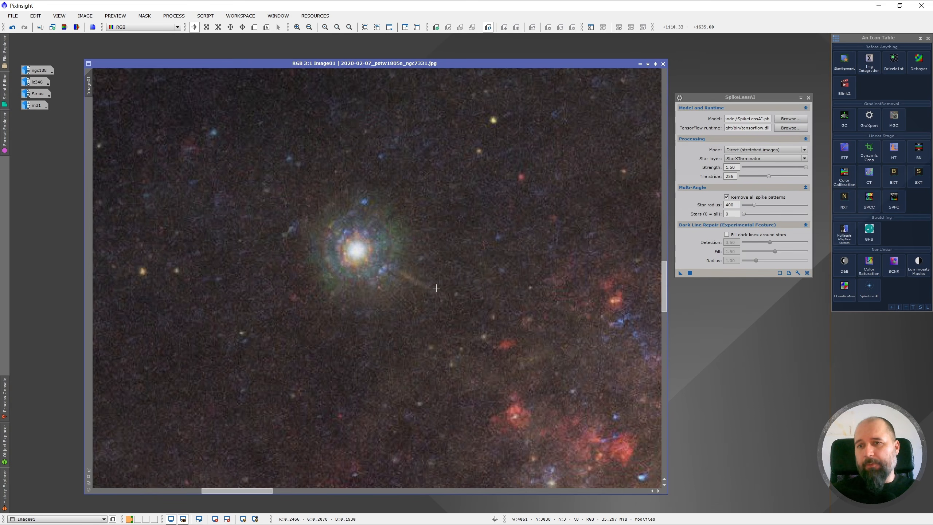
scroll(437, 318, "down", 3)
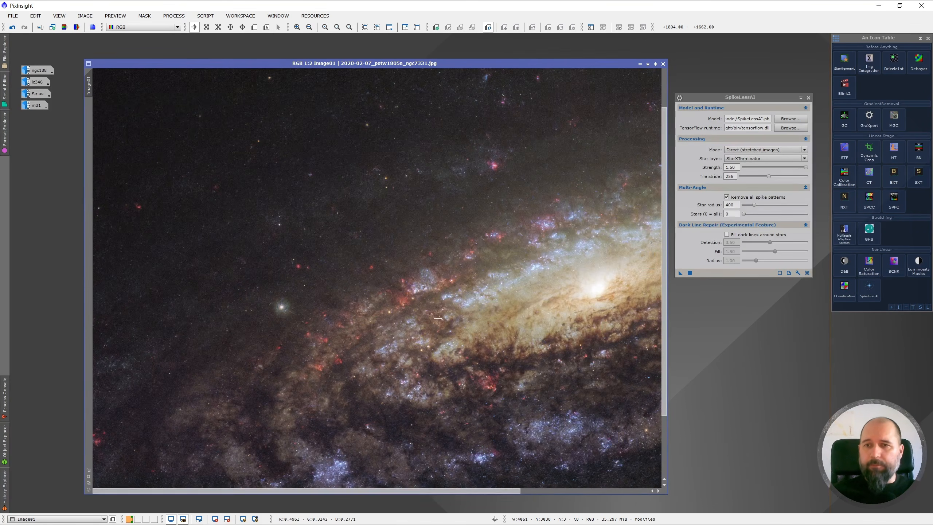
- Compare the two bright stars near the lower edge of Image01 at 2:1 before and after the strength 1.50 pass
scroll(398, 342, "down", 1)
scroll(381, 417, "up", 3)
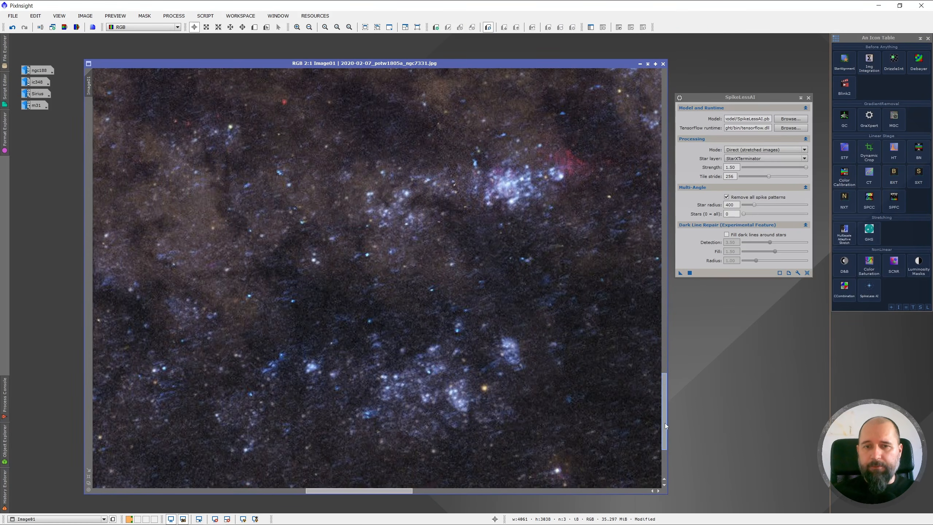
left_click_drag(664, 423, 668, 477)
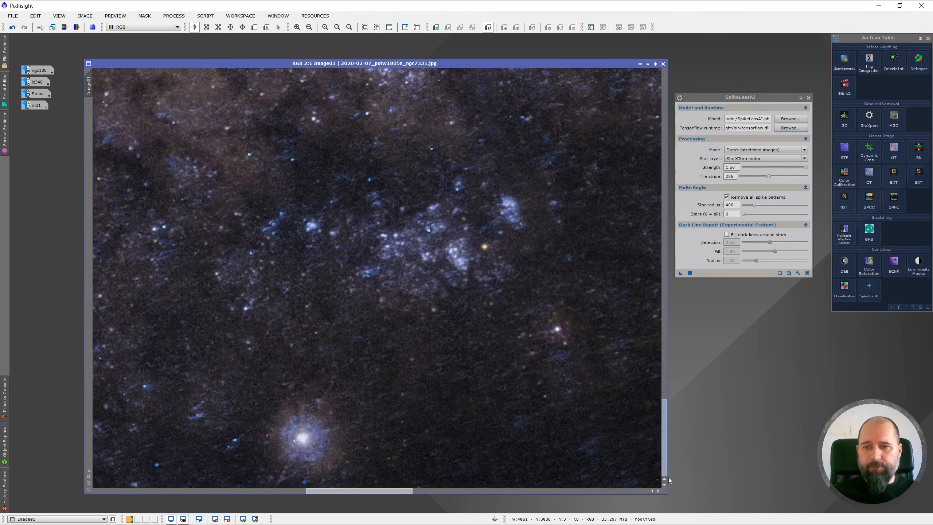
left_click(12, 27)
left_click(27, 30)
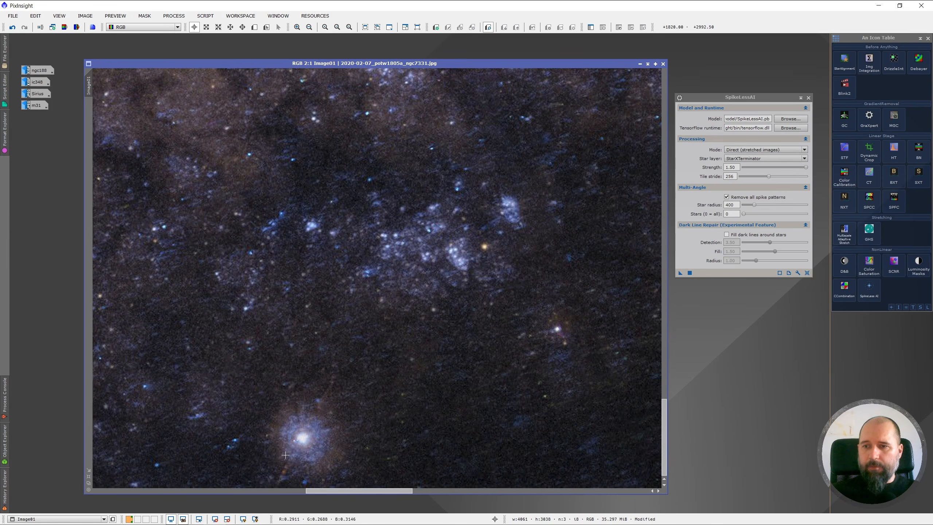
left_click_drag(330, 490, 410, 499)
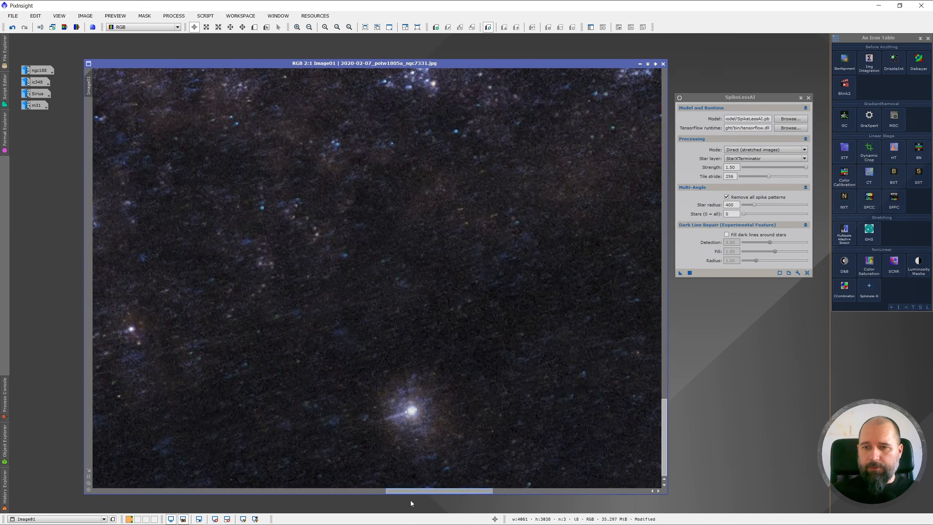
left_click(12, 28)
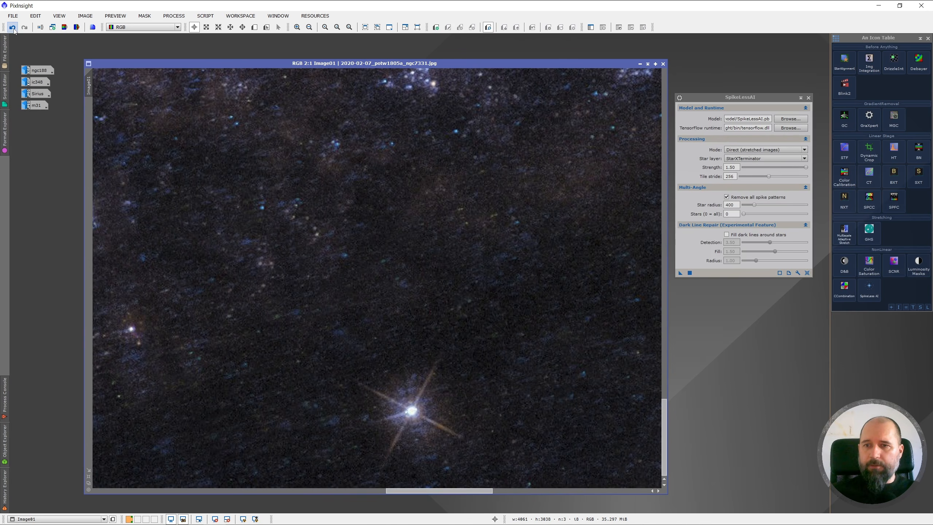
left_click(24, 28)
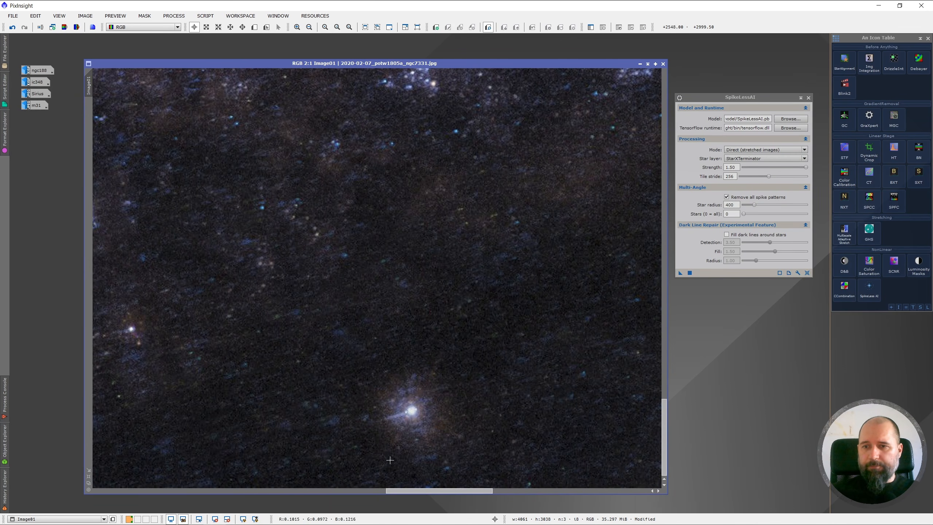
- Compare the bright star beside the galaxy's spiral arm in Image01 at 2:1 before and after the strength 1.50 pass
left_click_drag(420, 490, 256, 490)
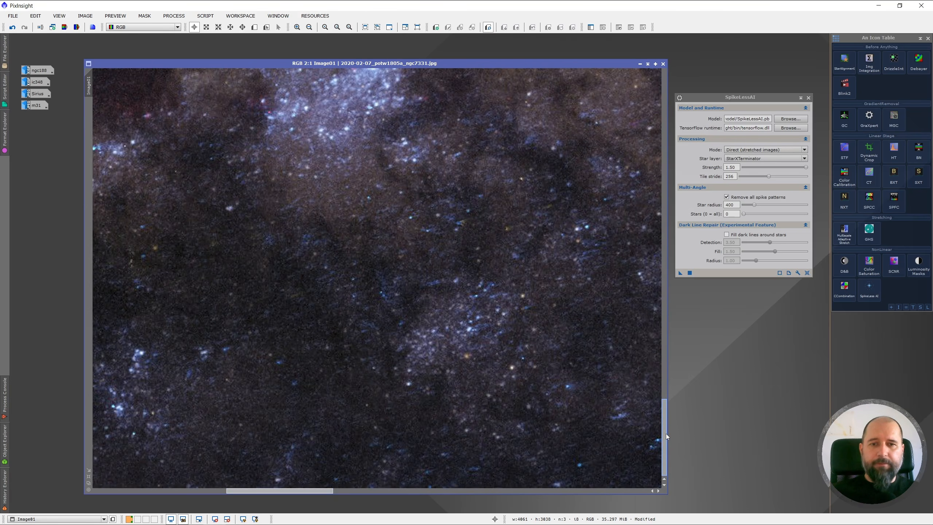
left_click_drag(665, 433, 657, 280)
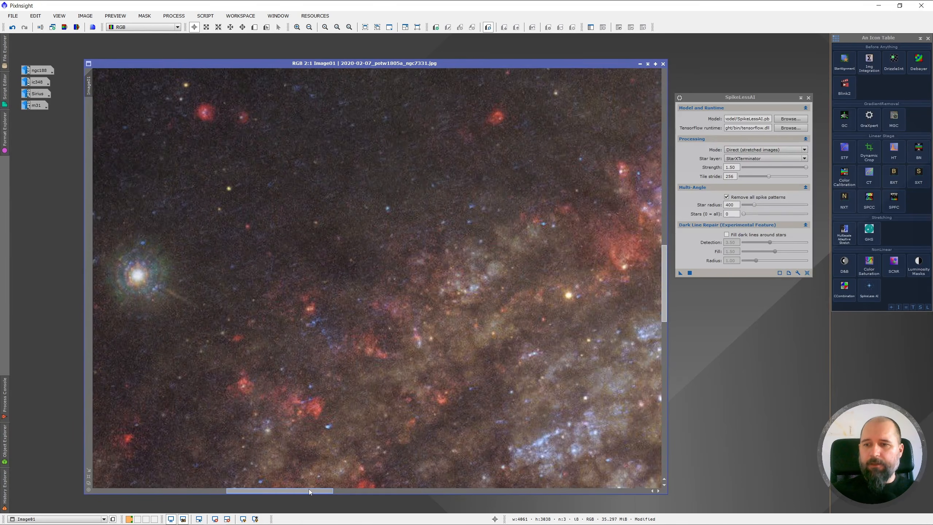
left_click_drag(309, 490, 287, 492)
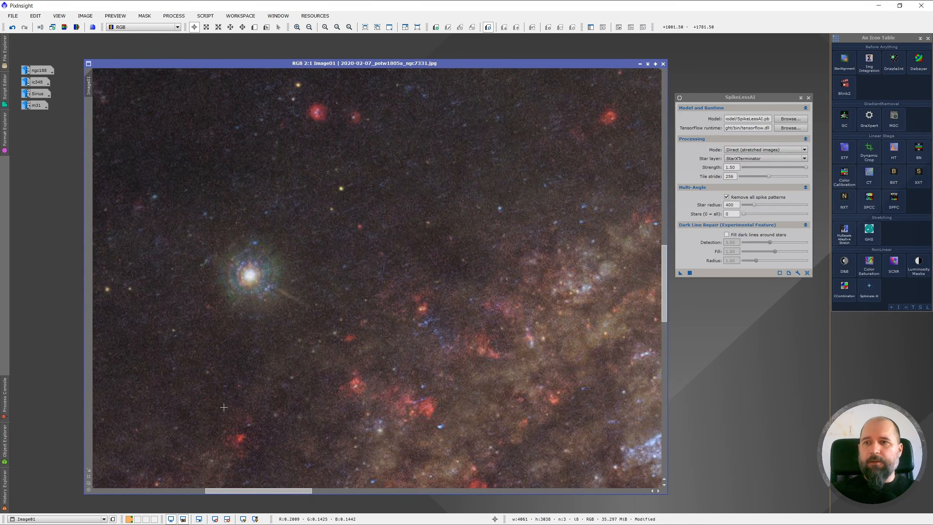
left_click(12, 28)
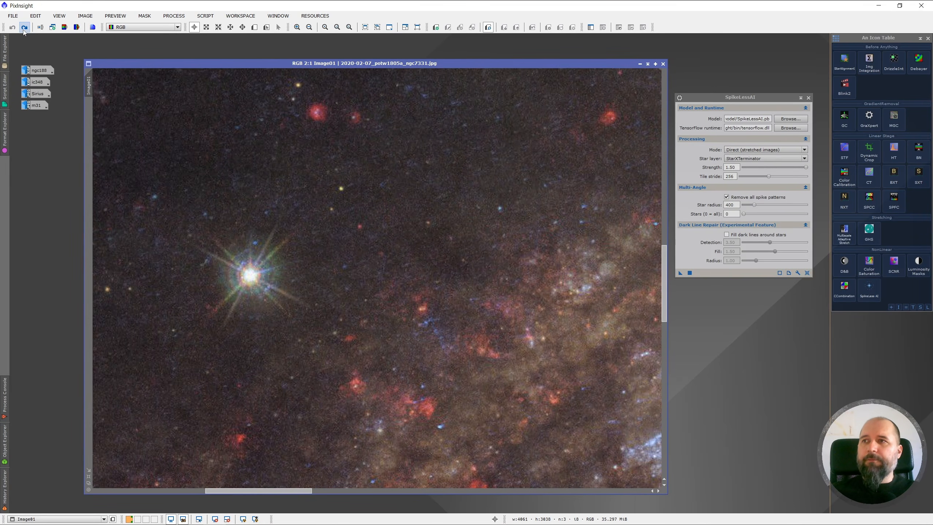
left_click(25, 28)
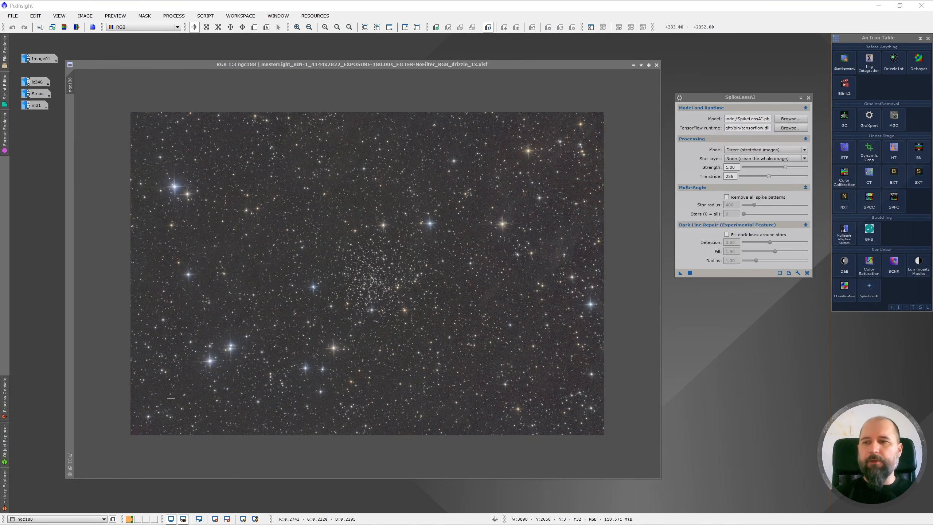
- Run SpikeLessAI on ngc188 with removal of all spike patterns enabled and no star layer, framing the bright stars at 1:1
scroll(171, 398, "up", 2)
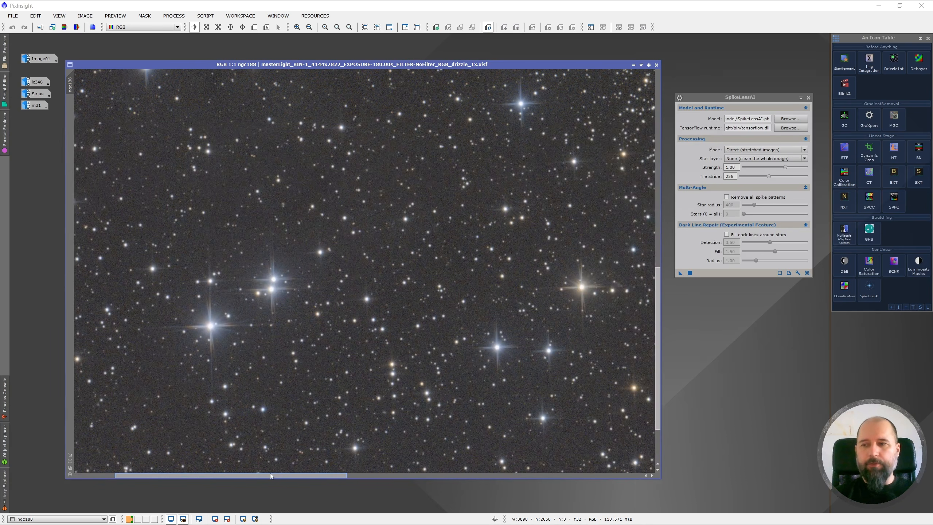
left_click_drag(270, 473, 229, 474)
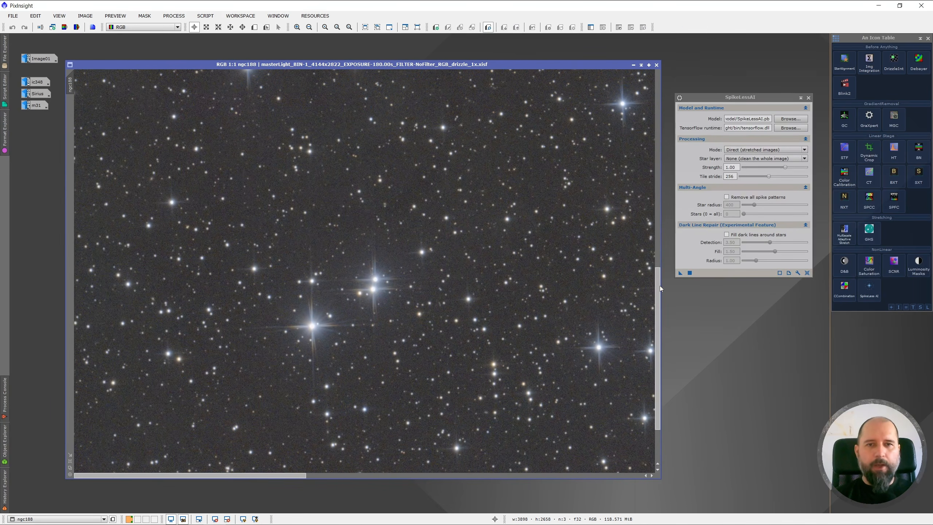
left_click_drag(659, 286, 659, 291)
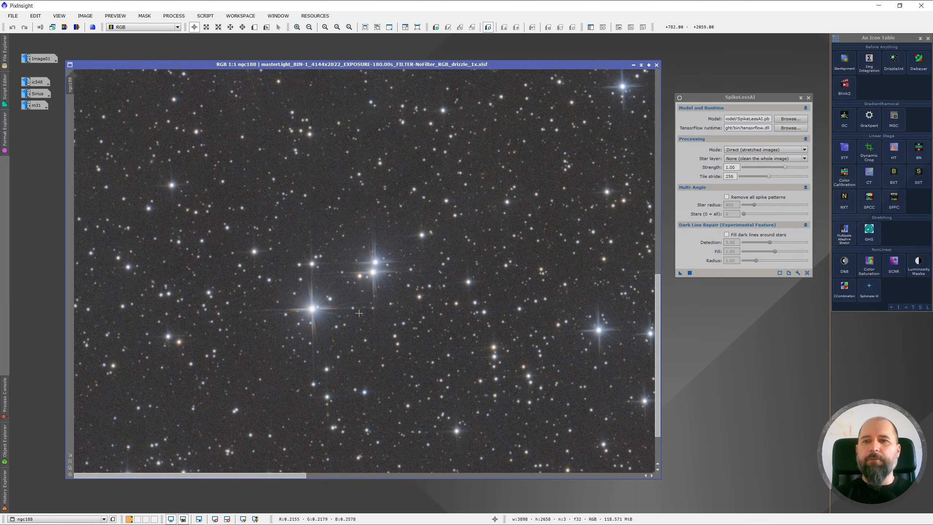
left_click(727, 197)
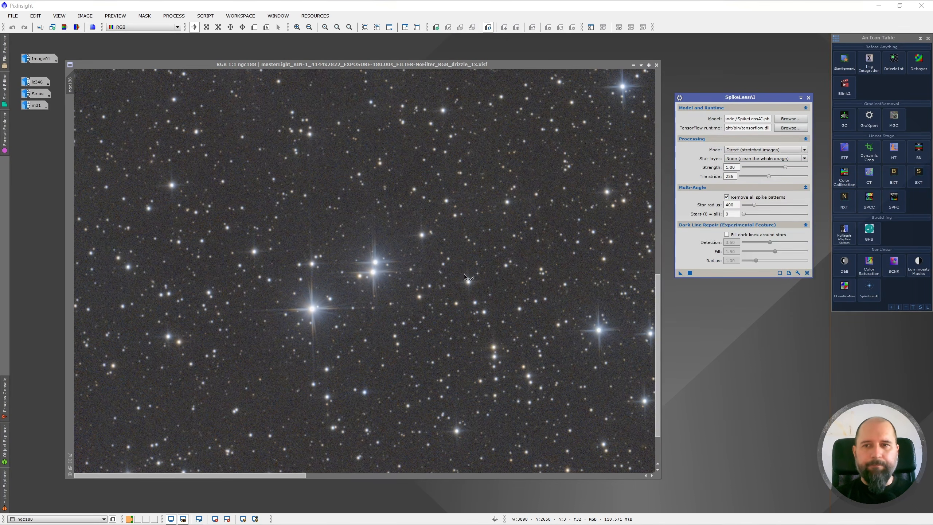
left_click_drag(463, 274, 404, 269)
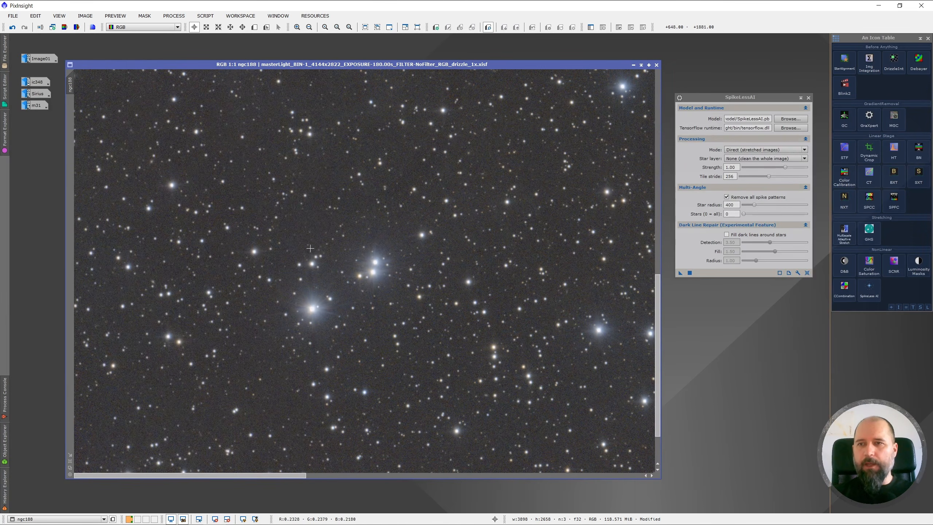
- Examine the bright blue star and the neighbouring close pair in ngc188 at 2:1 before and after the multi-angle removal
scroll(290, 290, "up", 1)
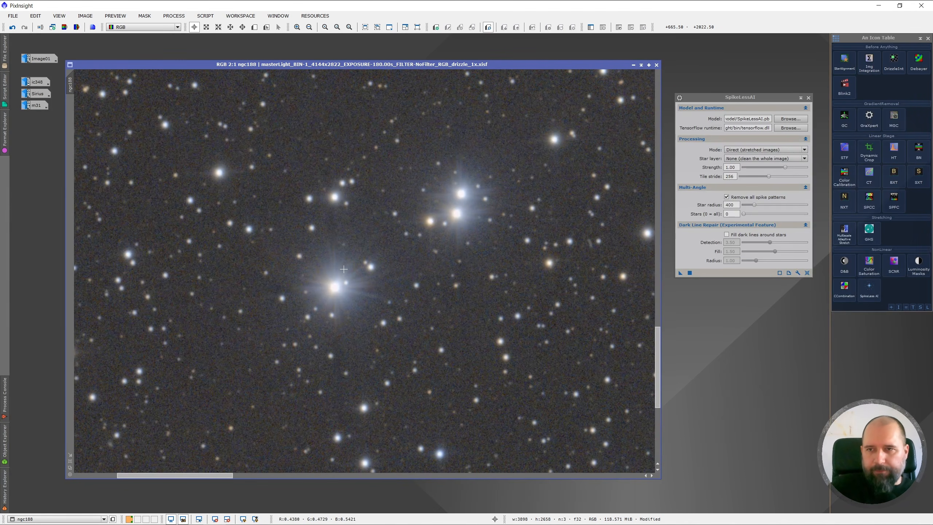
scroll(341, 258, "down", 2)
scroll(136, 391, "up", 1)
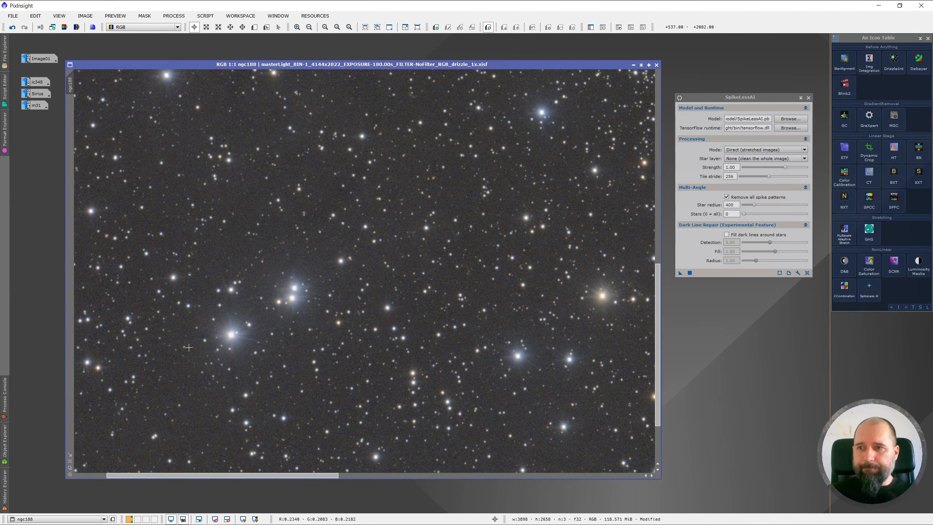
scroll(180, 332, "up", 1)
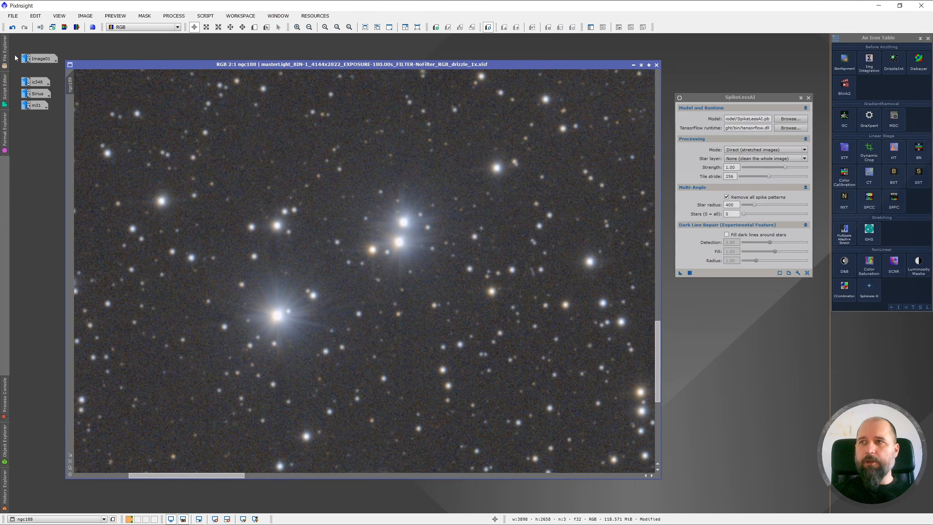
left_click(12, 27)
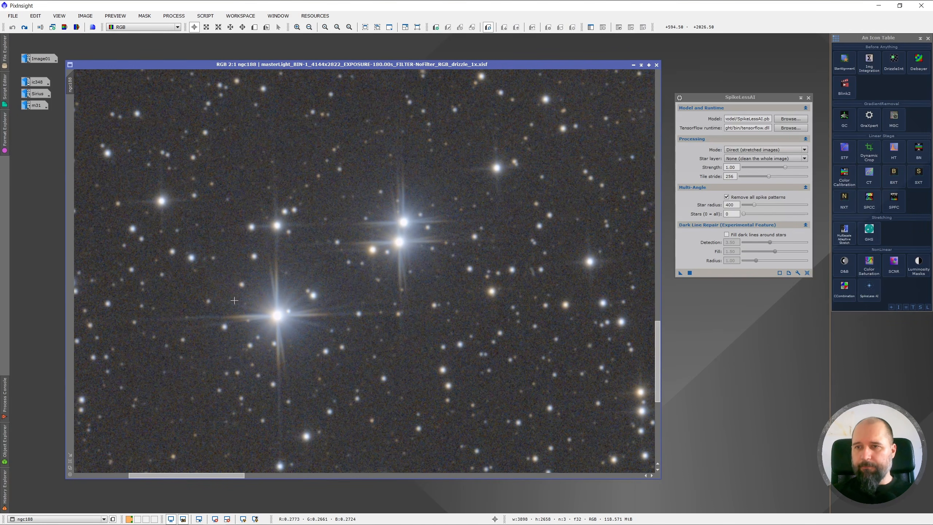
left_click(24, 28)
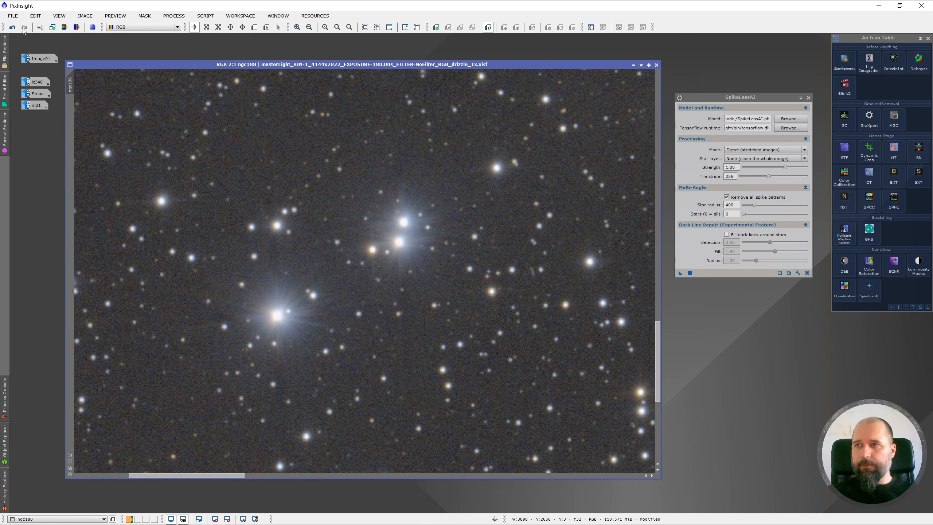
left_click(12, 27)
left_click(24, 28)
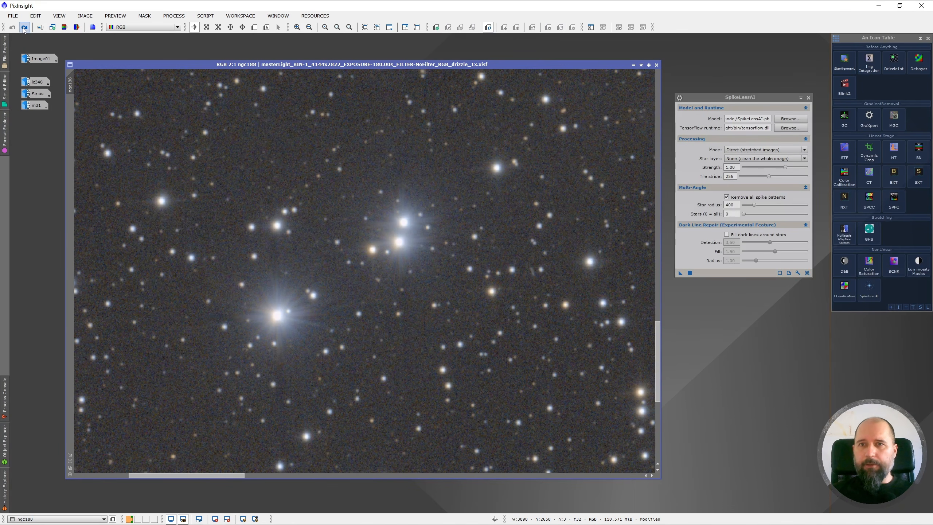
- Undo the pass on ngc188 and rerun SpikeLessAI with StarXTerminator as the star layer, keeping multi-angle removal on
left_click(12, 27)
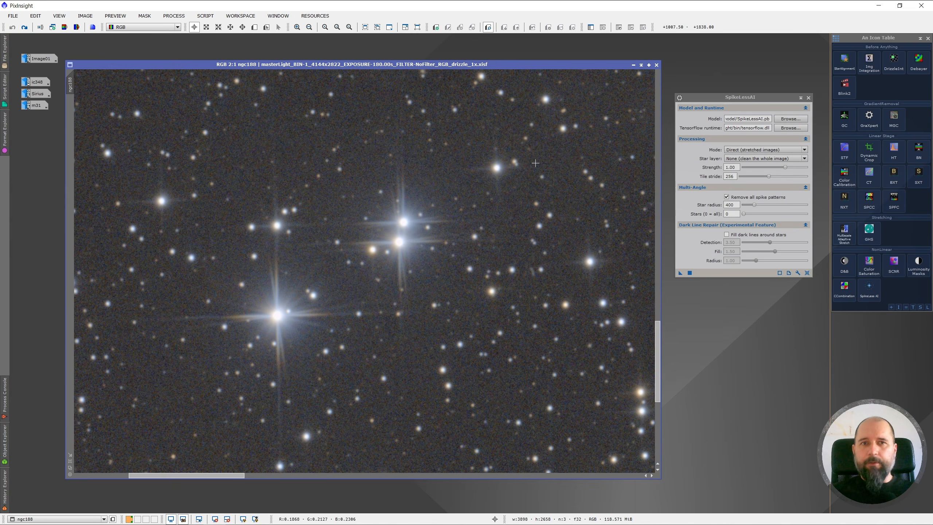
left_click(749, 158)
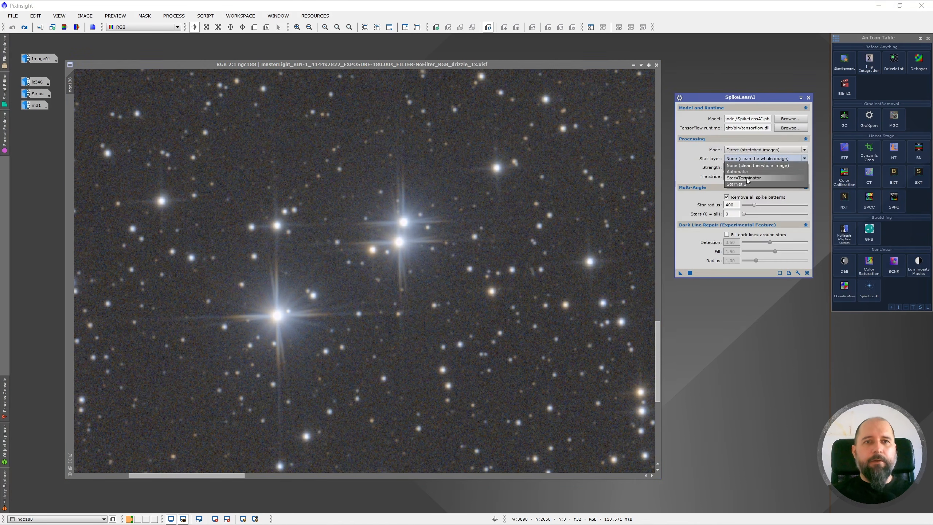
left_click(746, 178)
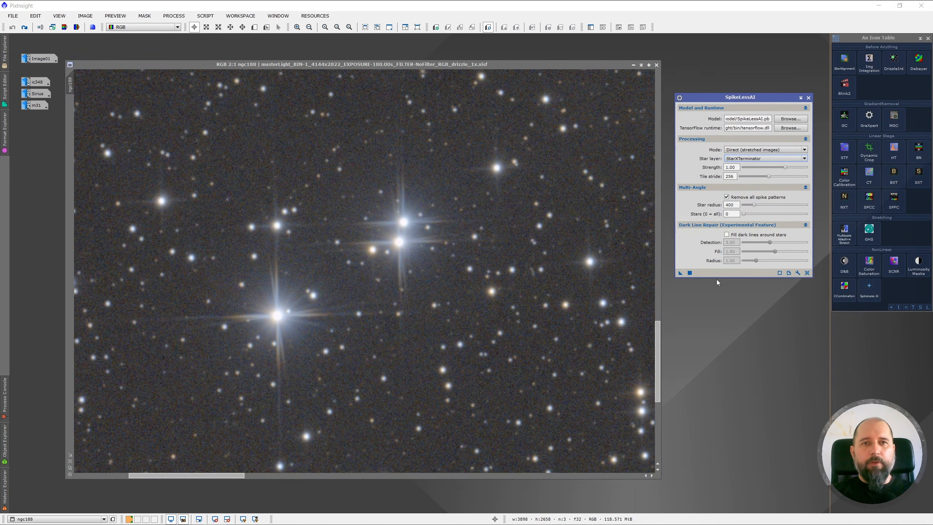
left_click(680, 274)
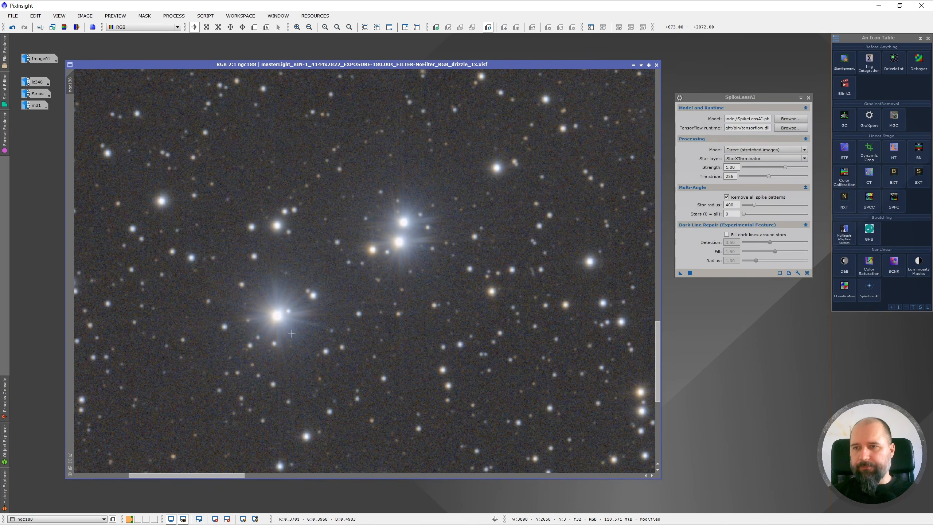
- Inspect the whole ngc188 field, a bright yellow star and the blue star group at 2:1 for leftover spikes
scroll(292, 293, "down", 1)
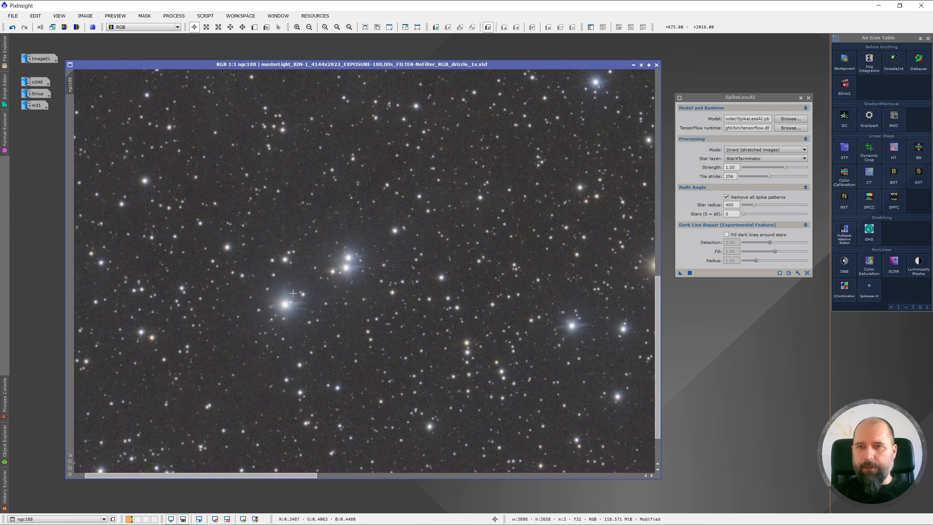
scroll(508, 311, "down", 2)
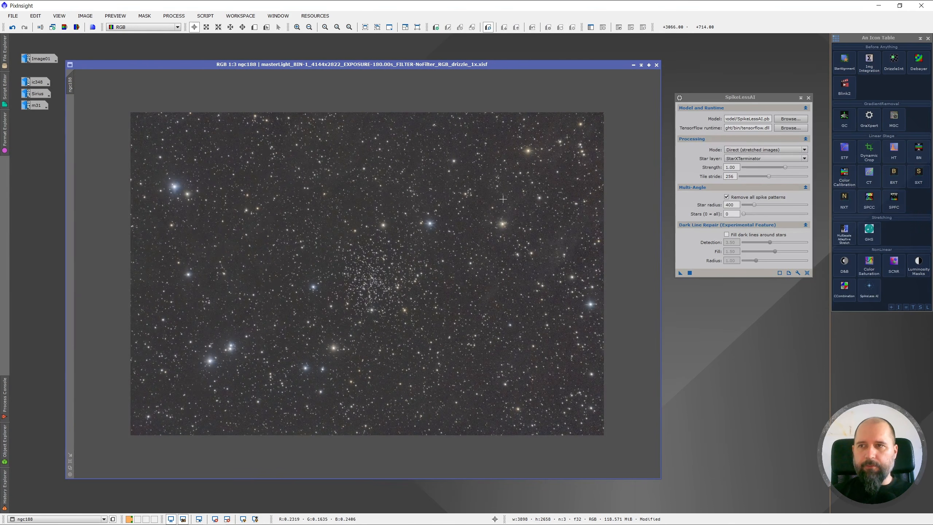
scroll(503, 199, "up", 2)
scroll(514, 291, "up", 1)
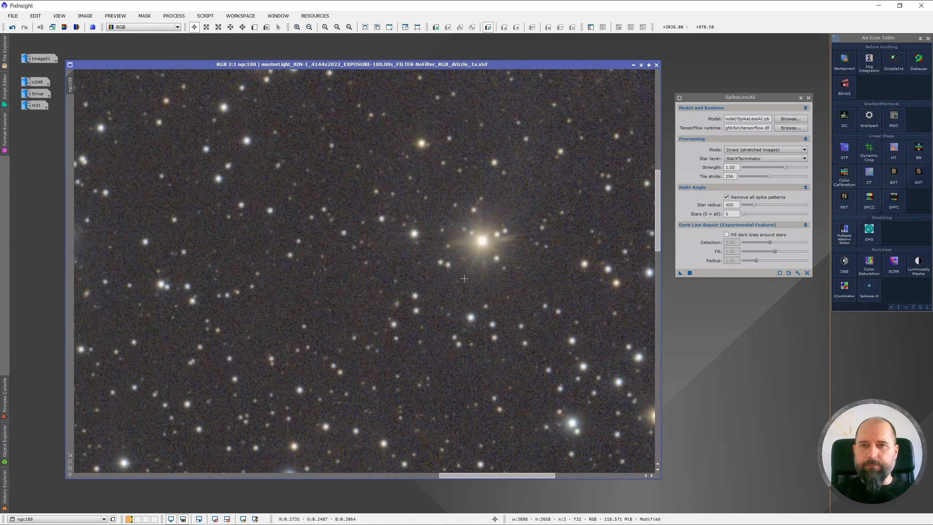
scroll(464, 279, "down", 3)
scroll(203, 393, "down", 1)
scroll(202, 383, "up", 1)
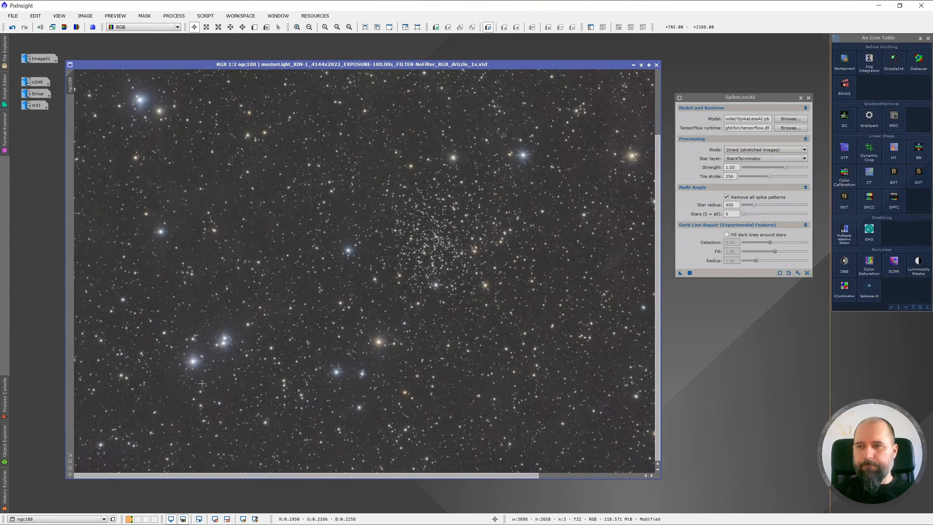
scroll(188, 367, "up", 1)
scroll(158, 339, "up", 1)
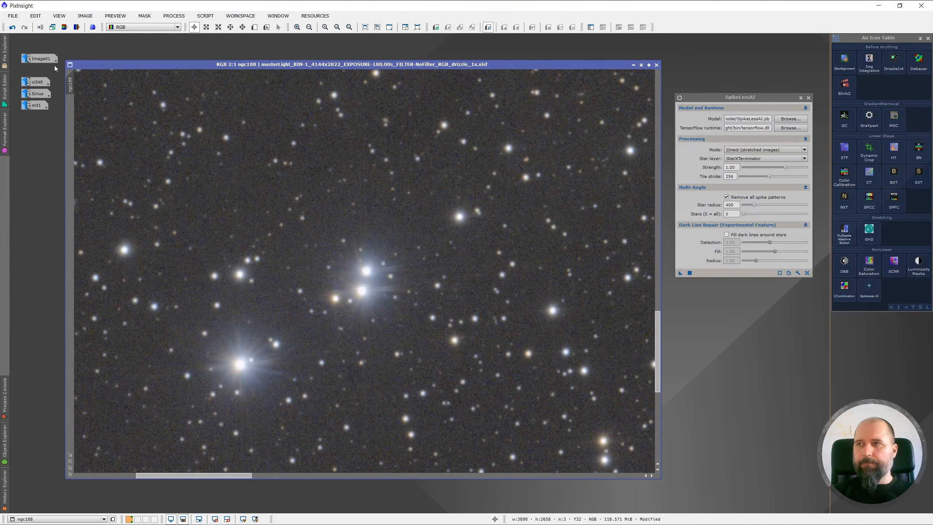
- Undo the pass on ngc188 and rerun SpikeLessAI with removal of all spike patterns disabled, keeping StarXTerminator as the star layer
left_click(15, 28)
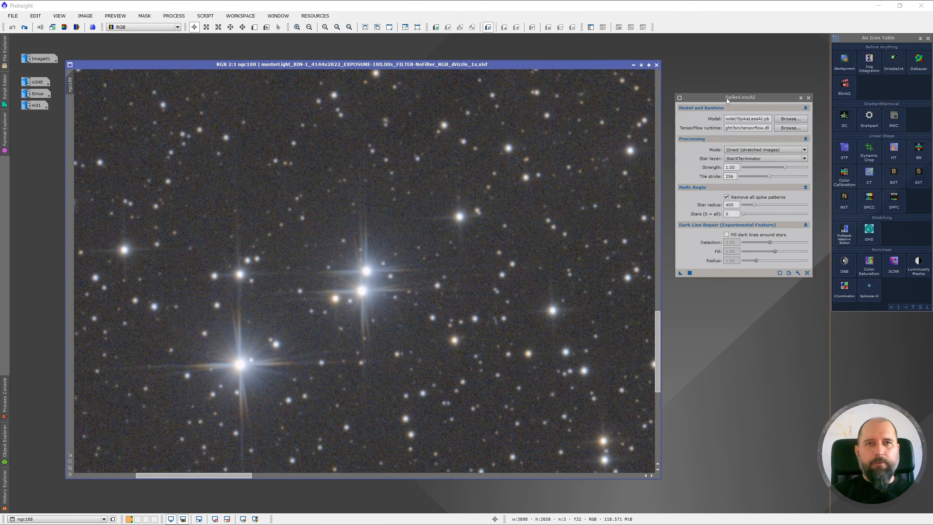
left_click_drag(727, 101, 728, 101)
left_click(726, 197)
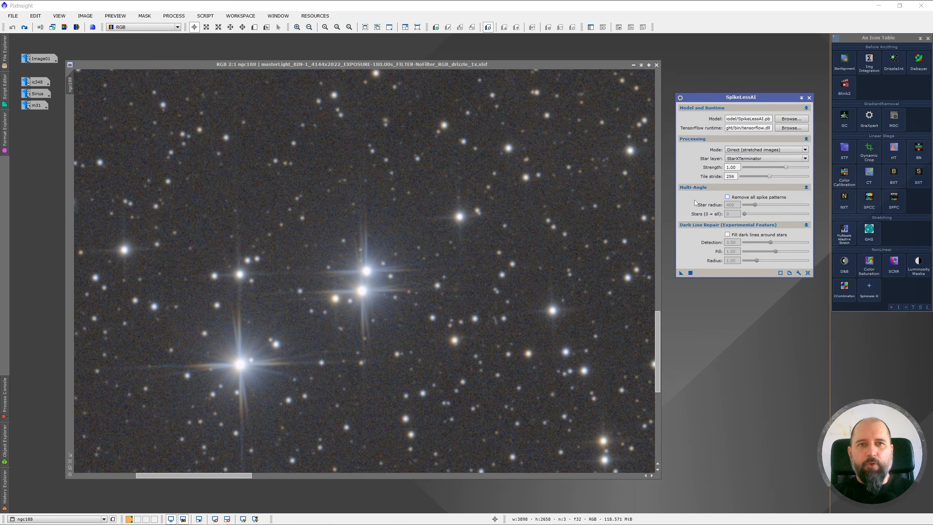
left_click_drag(680, 273, 371, 285)
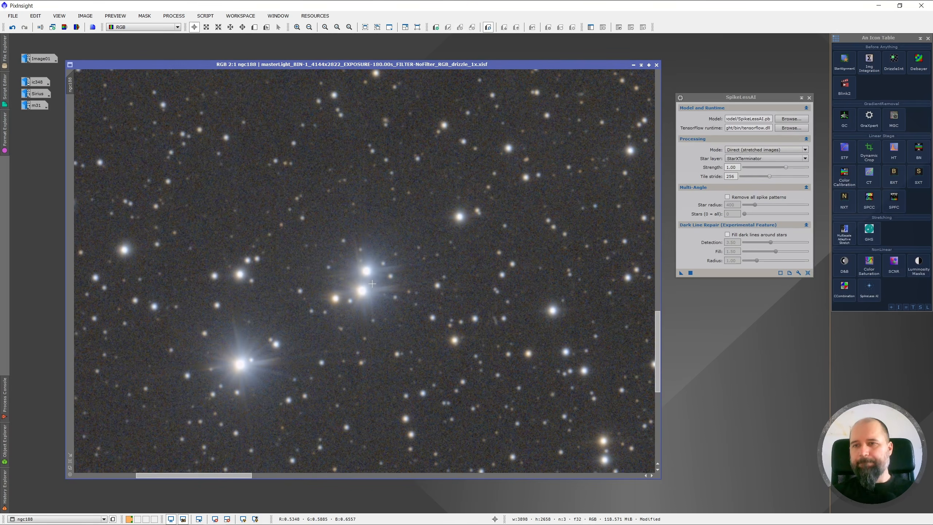
- Compare the bright blue star and the close pair in ngc188 before and after the single-pass StarXTerminator removal, ending on the original
left_click(13, 27)
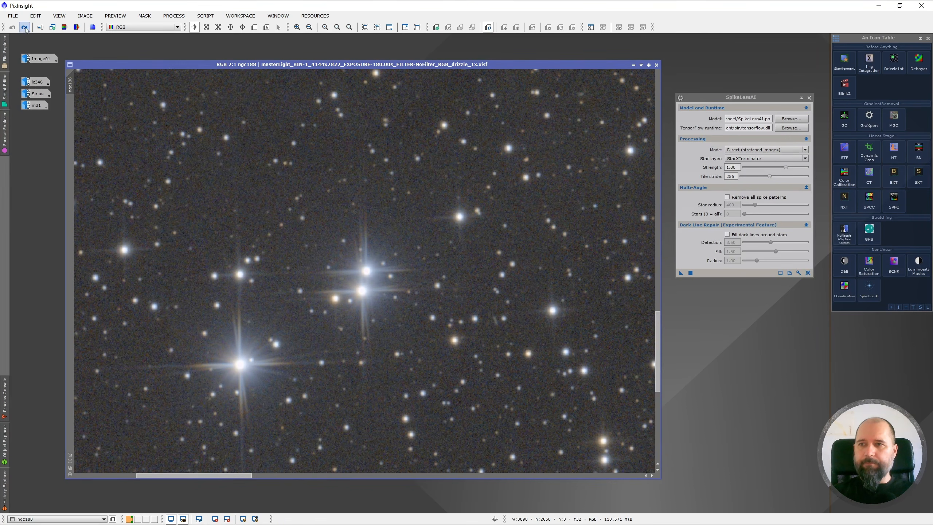
left_click(25, 28)
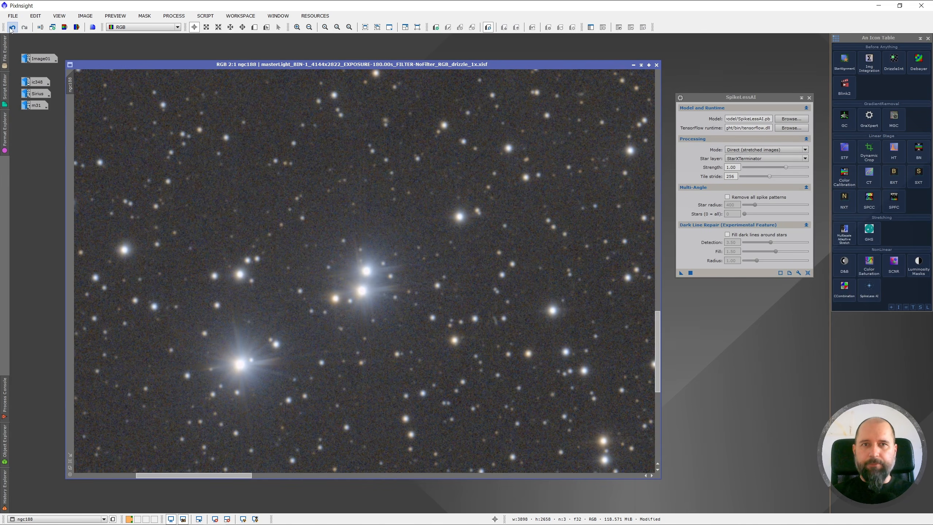
left_click(12, 27)
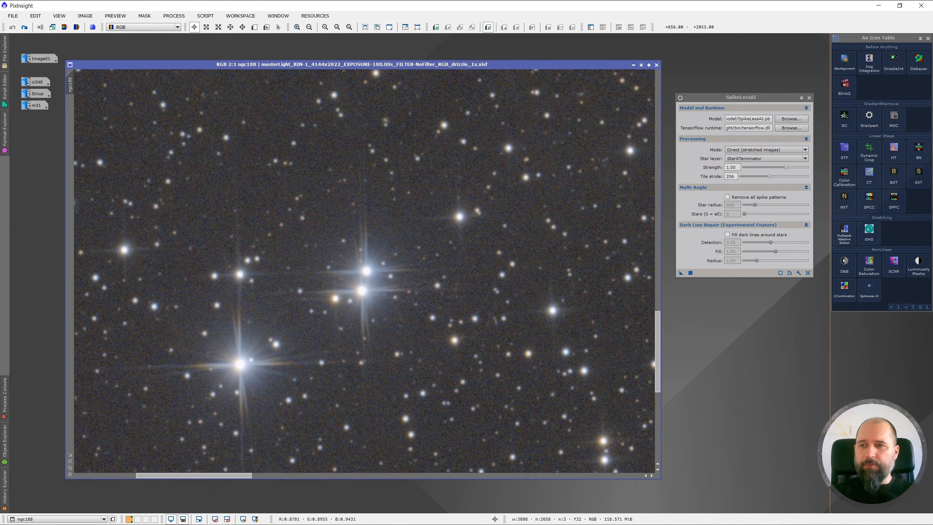
- Run a single SpikeLessAI pass on ngc188 with the star layer set to None (clean the whole image), and undo it for comparison
left_click(746, 158)
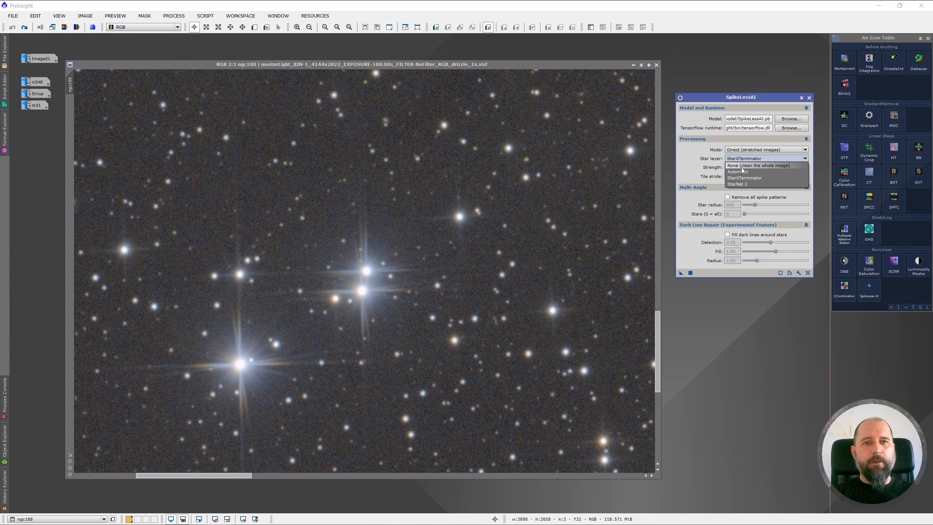
left_click(742, 167)
left_click(681, 273)
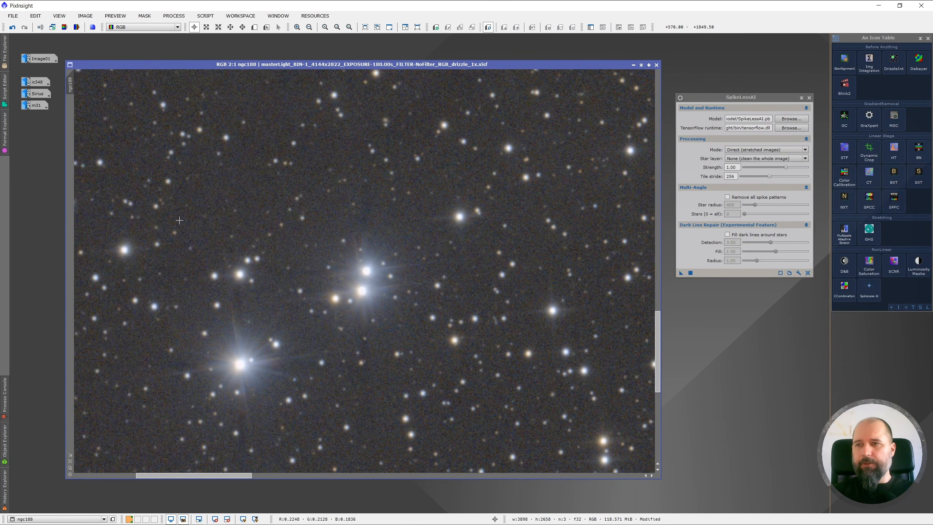
left_click(13, 30)
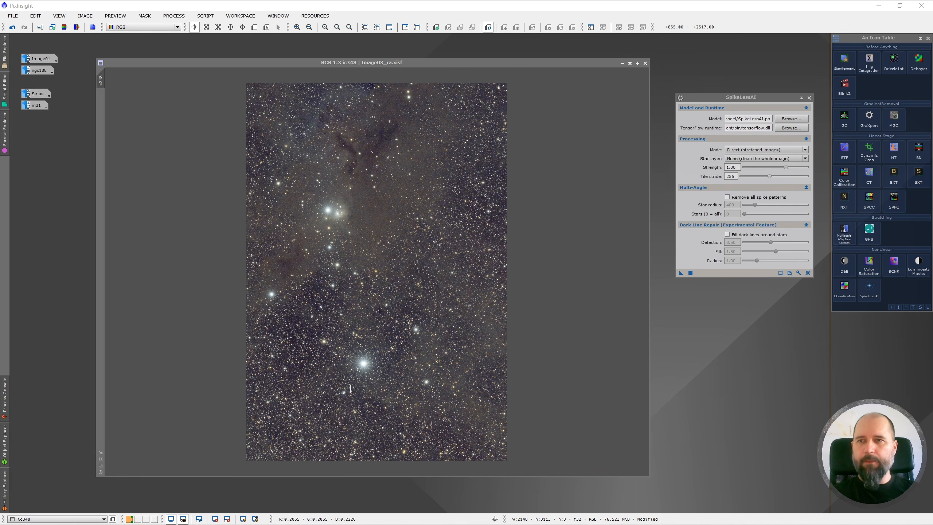
- Examine the spike patterns on the brightest star and the nebula-side star group of ic348 at magnifications up to 2:1
scroll(350, 388, "up", 1)
scroll(315, 386, "up", 1)
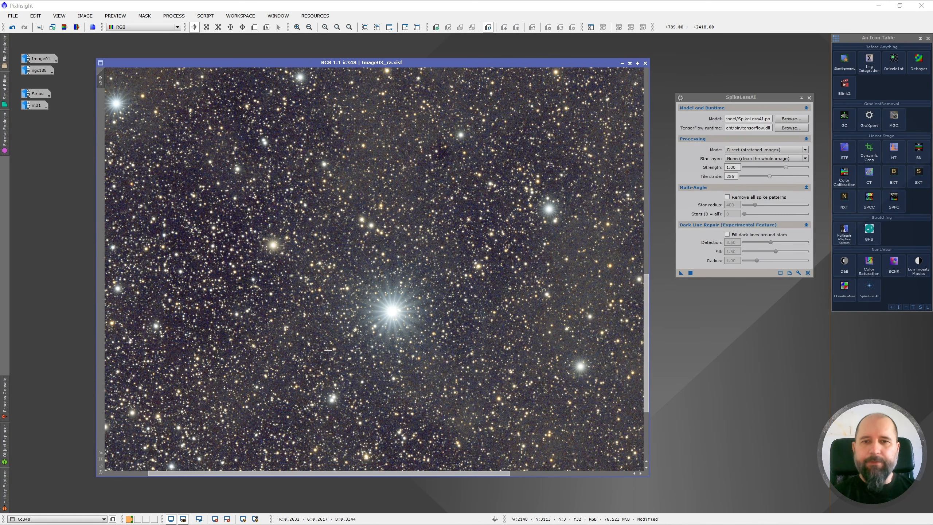
scroll(399, 327, "up", 1)
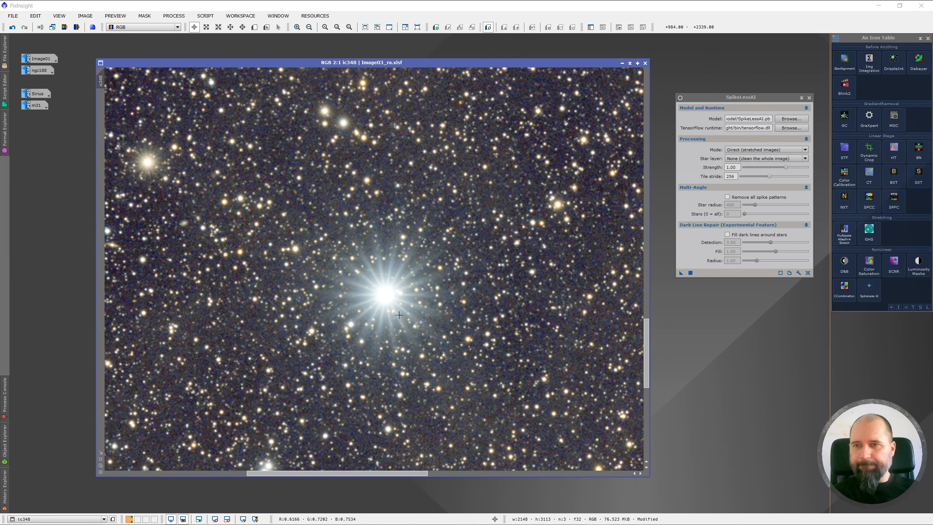
scroll(399, 314, "down", 1)
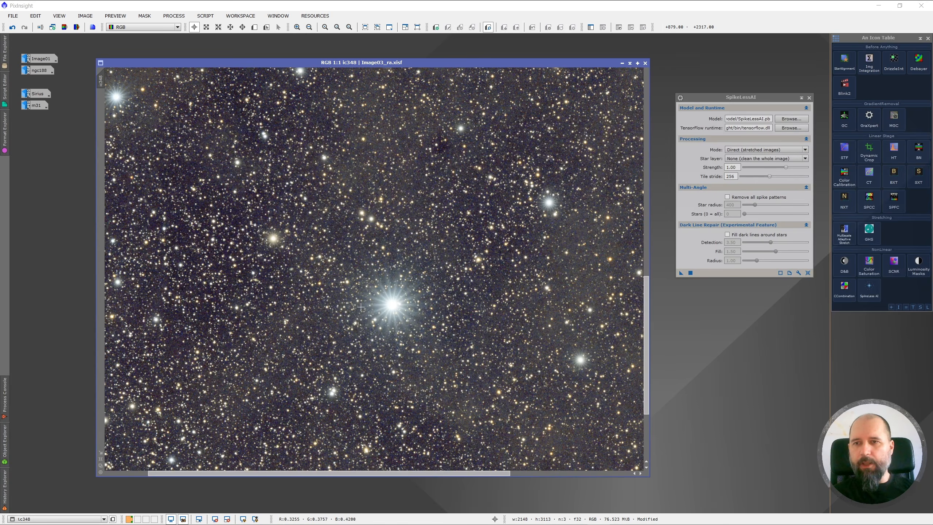
scroll(361, 293, "down", 2)
scroll(258, 208, "up", 3)
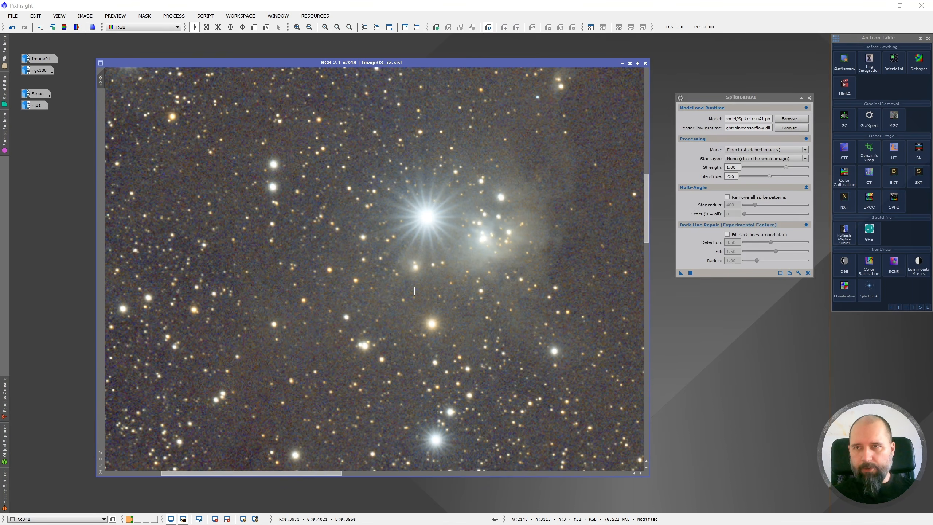
scroll(384, 323, "up", 2)
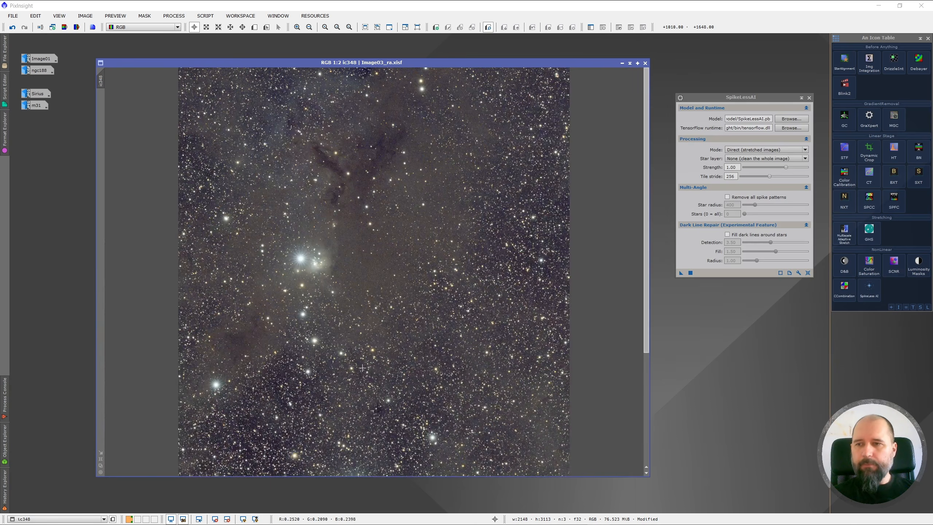
scroll(362, 367, "up", 1)
scroll(364, 370, "down", 2)
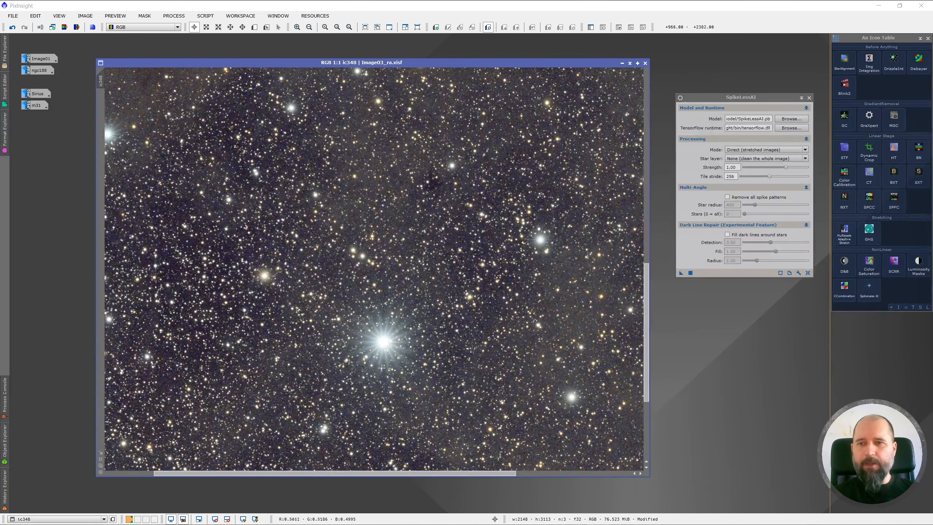
scroll(381, 368, "down", 1)
- Run SpikeLessAI on ic348 with no star layer and removal of all spike patterns disabled, framing the brightest star at 2:1
left_click(743, 101)
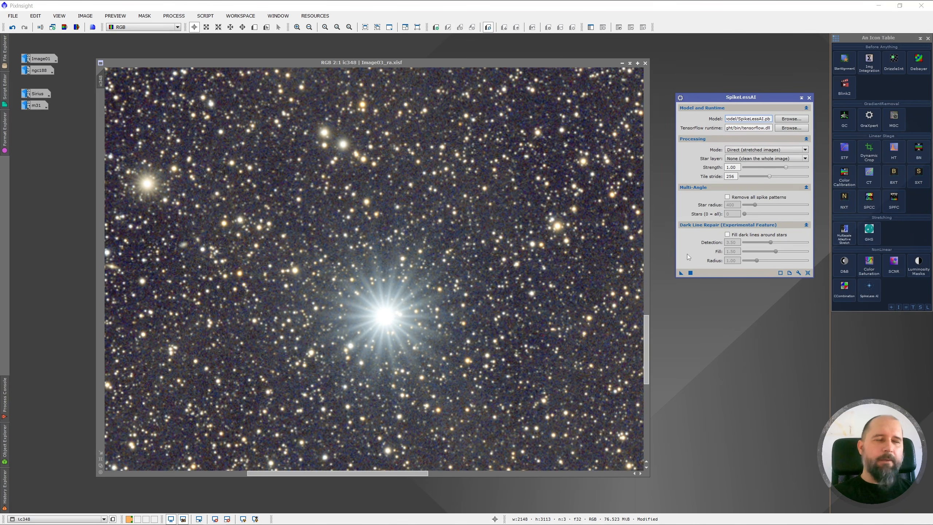
mouse_move(688, 255)
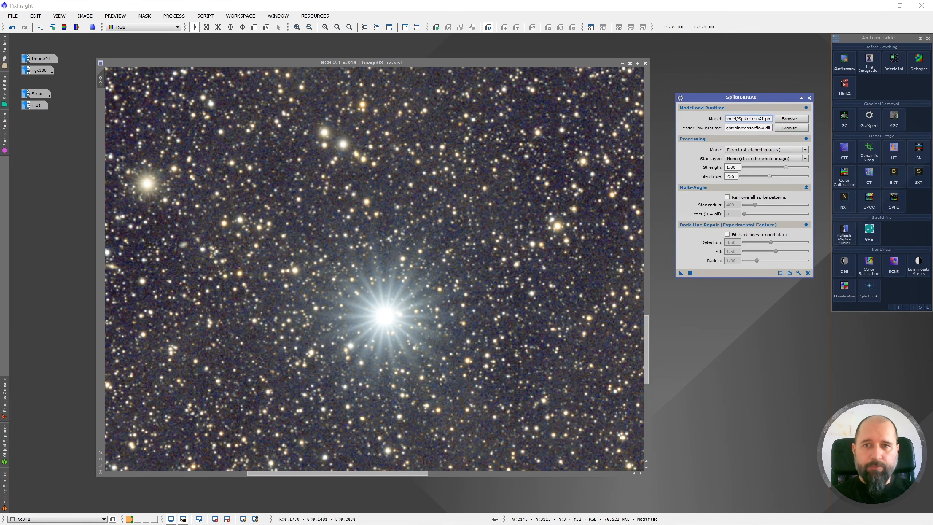
scroll(469, 287, "down", 2)
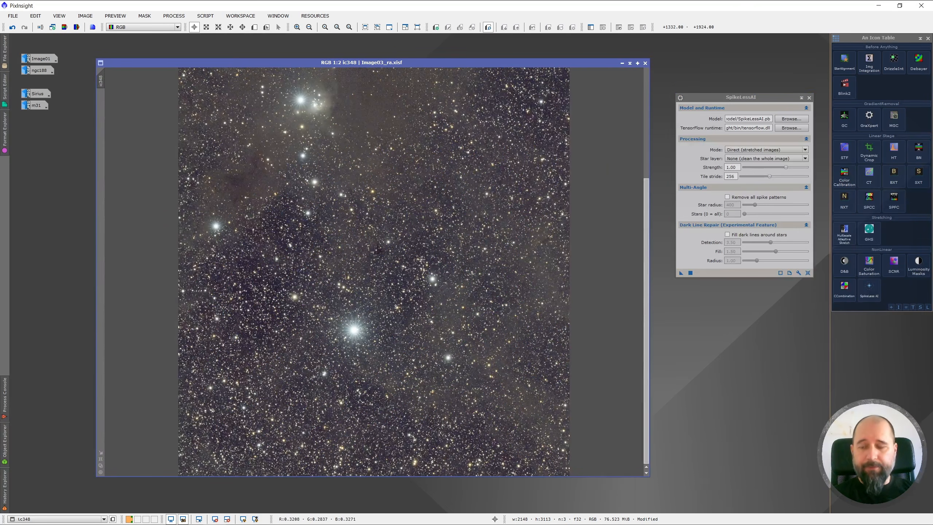
scroll(427, 267, "down", 1)
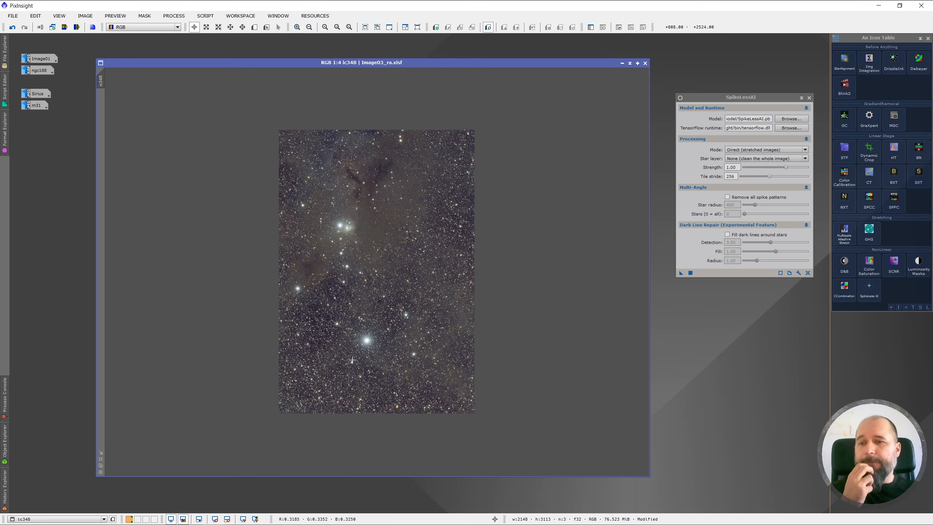
scroll(352, 361, "up", 2)
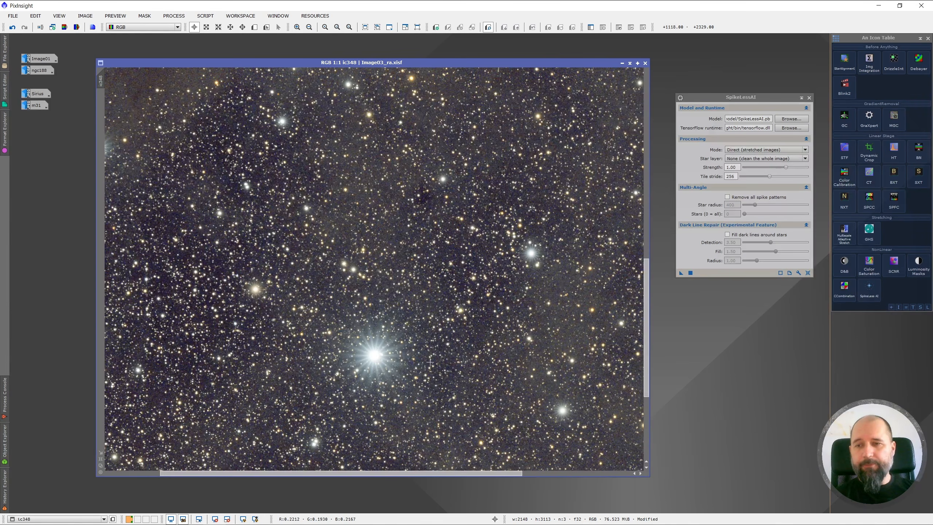
scroll(430, 362, "up", 1)
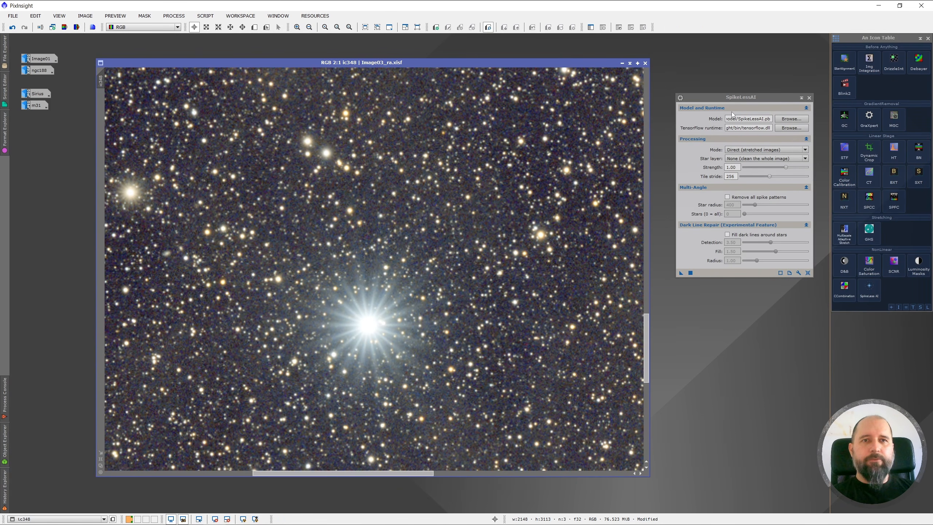
left_click(738, 98)
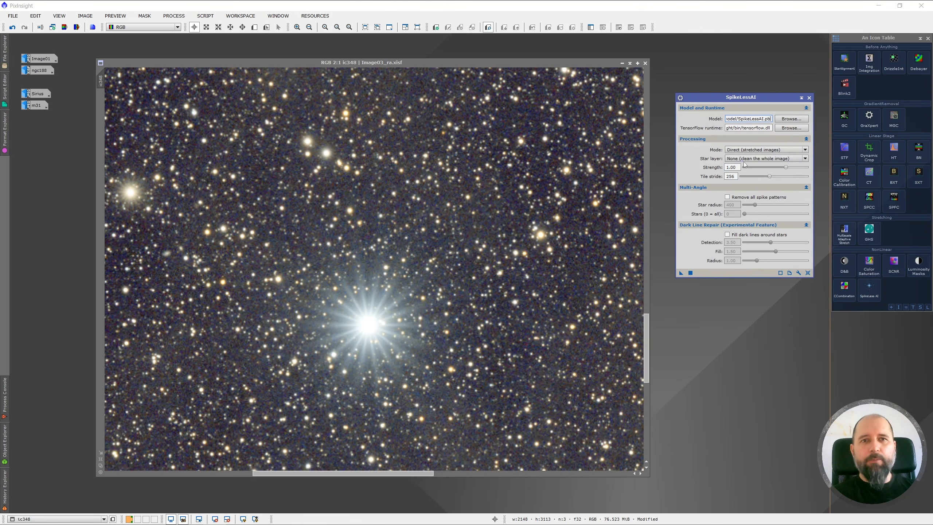
left_click(728, 197)
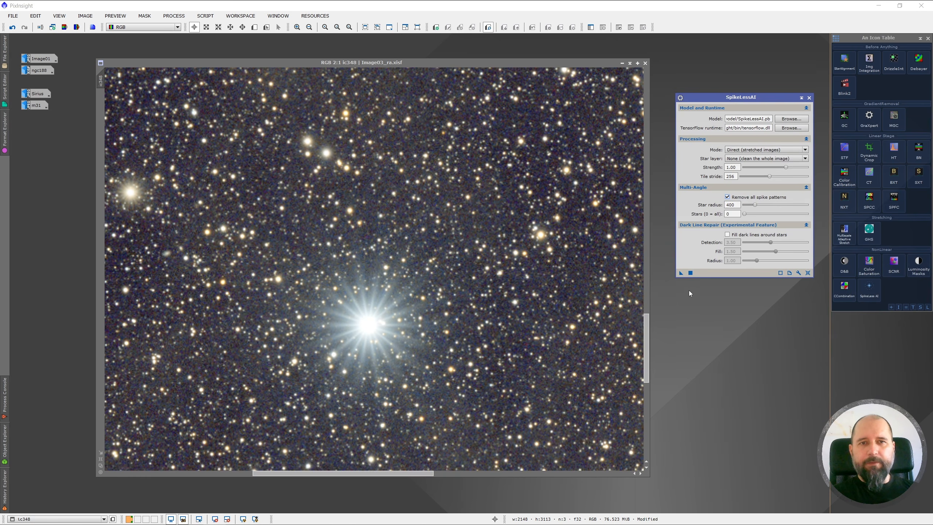
left_click(728, 197)
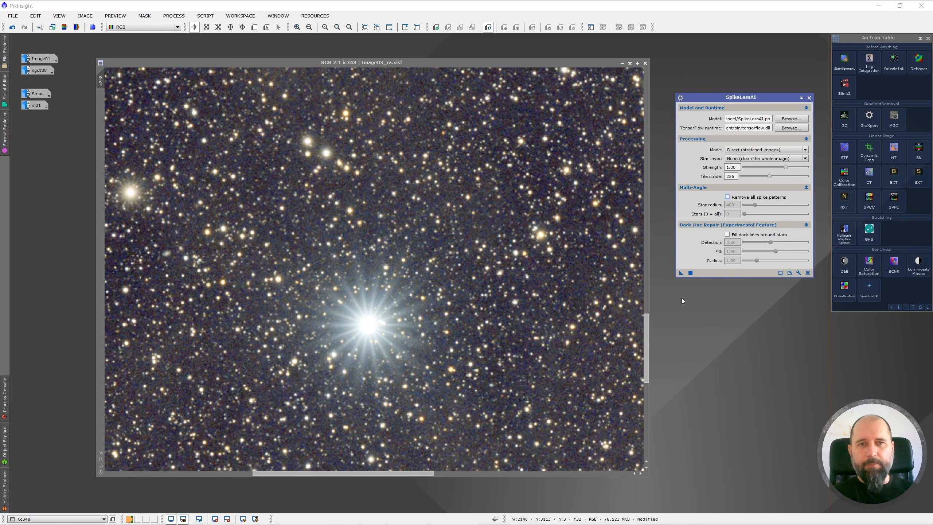
left_click_drag(393, 315, 362, 329)
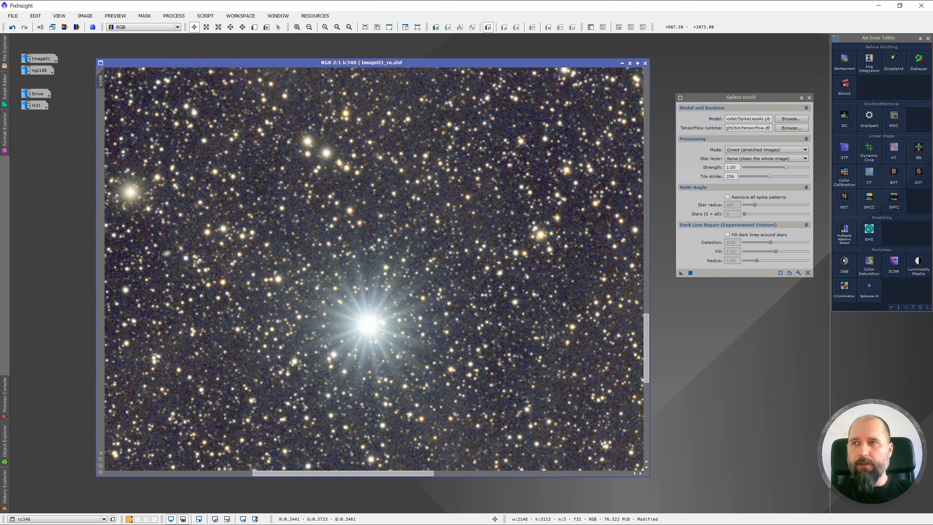
- Compare the rays of the brightest star in ic348 before and after the single pass at 2:1 and 3:1
left_click(13, 27)
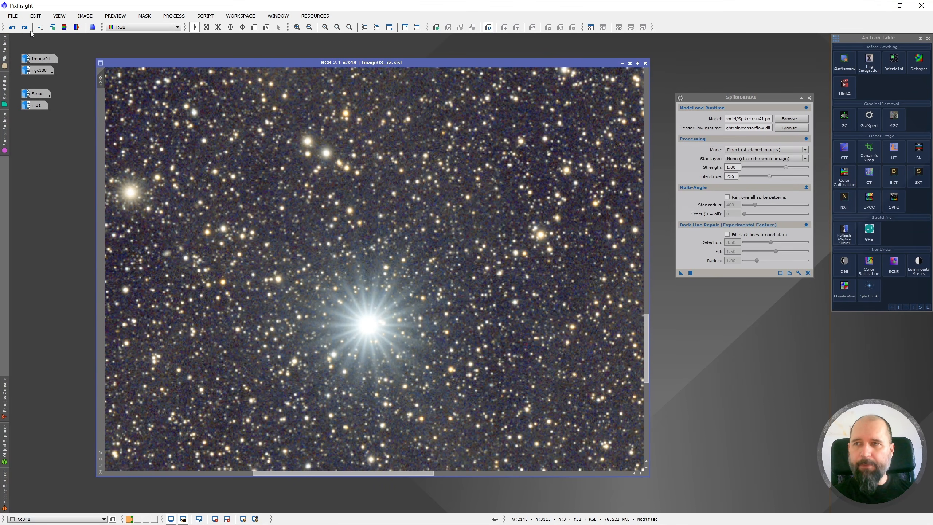
left_click(24, 27)
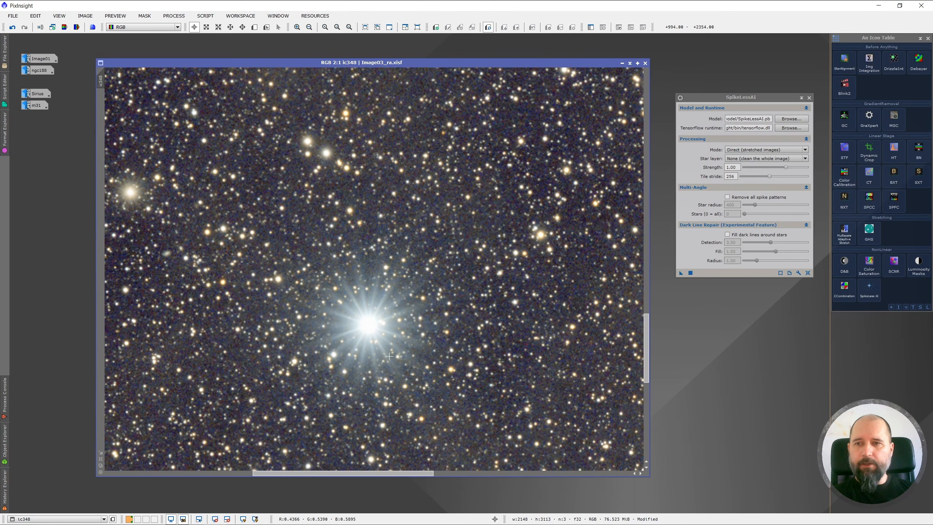
scroll(388, 356, "up", 1)
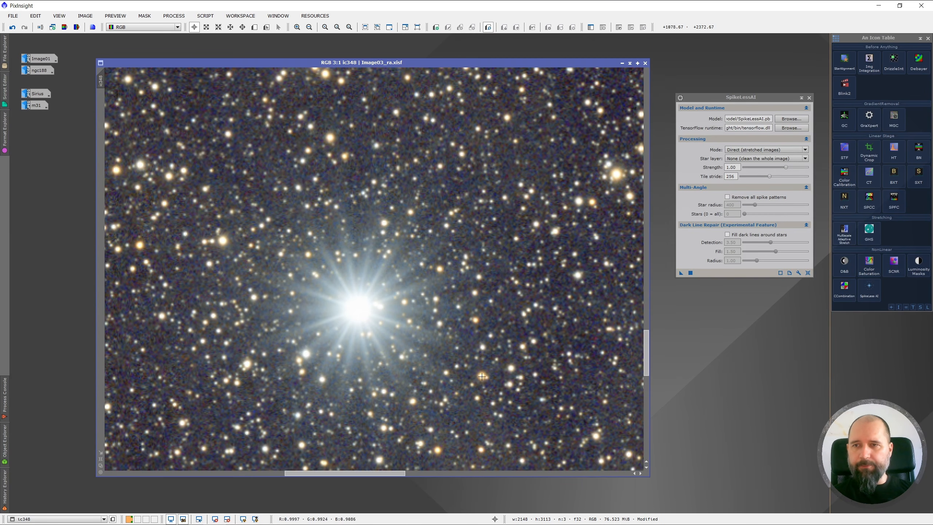
left_click(11, 28)
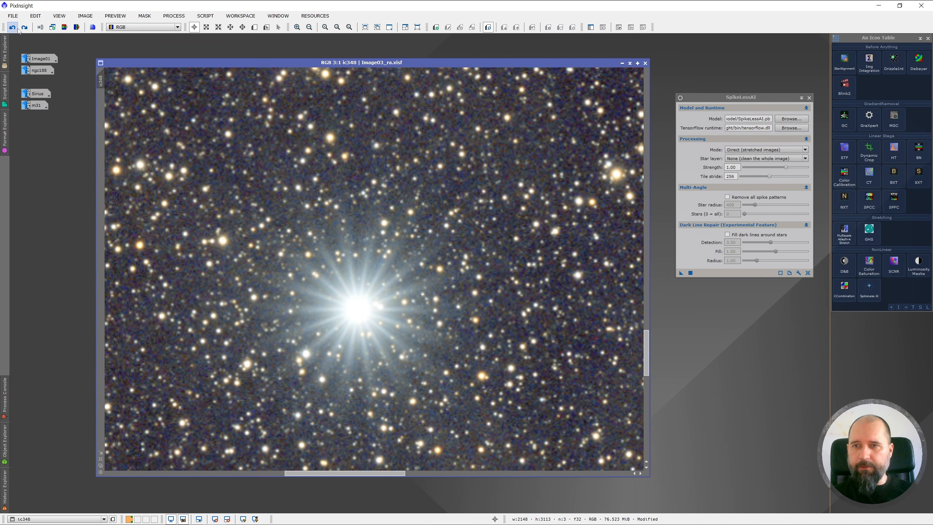
left_click(25, 28)
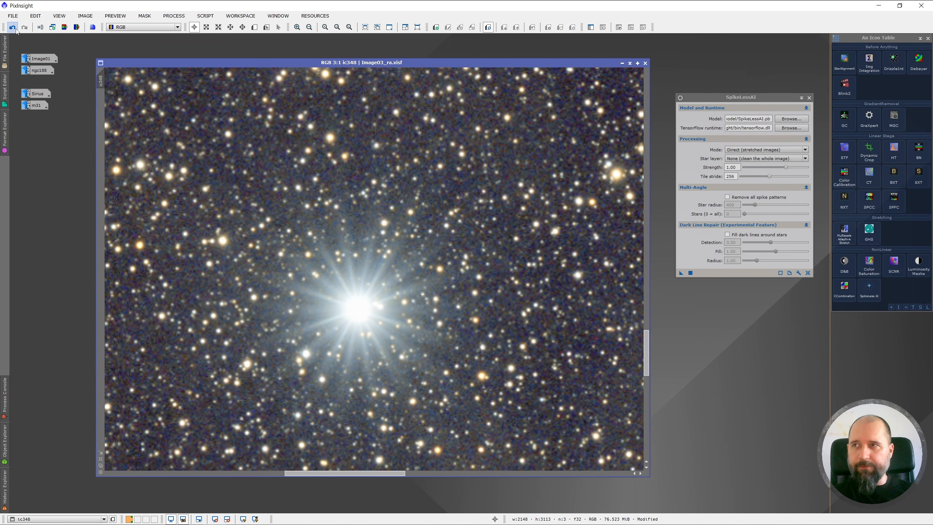
left_click(12, 28)
left_click(25, 28)
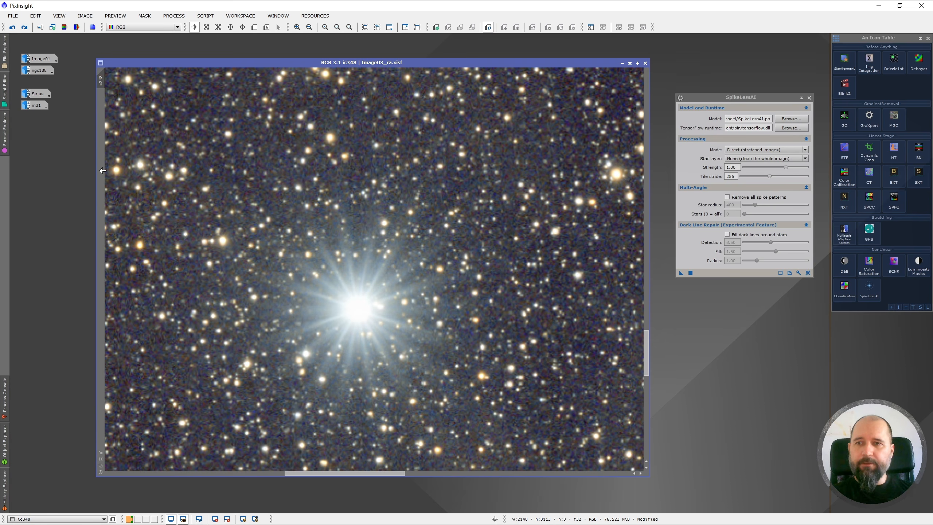
- Undo the single pass on ic348 and rerun SpikeLessAI with removal of all spike patterns enabled, viewing the brightest star at 2:1
left_click(13, 28)
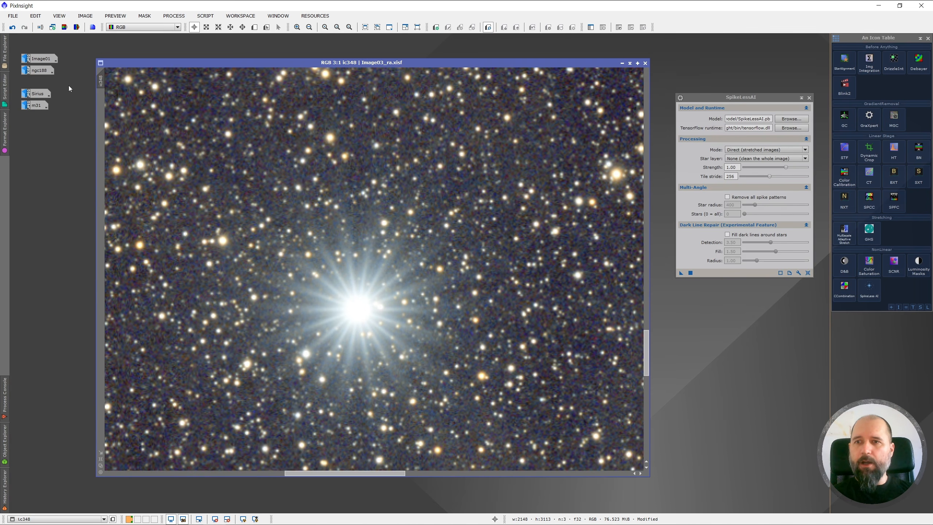
left_click(733, 197)
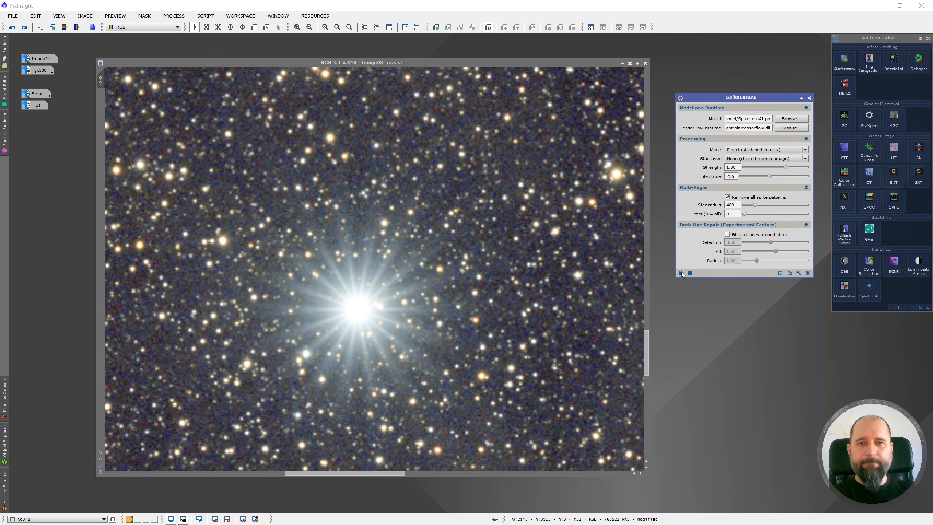
left_click_drag(682, 272, 402, 277)
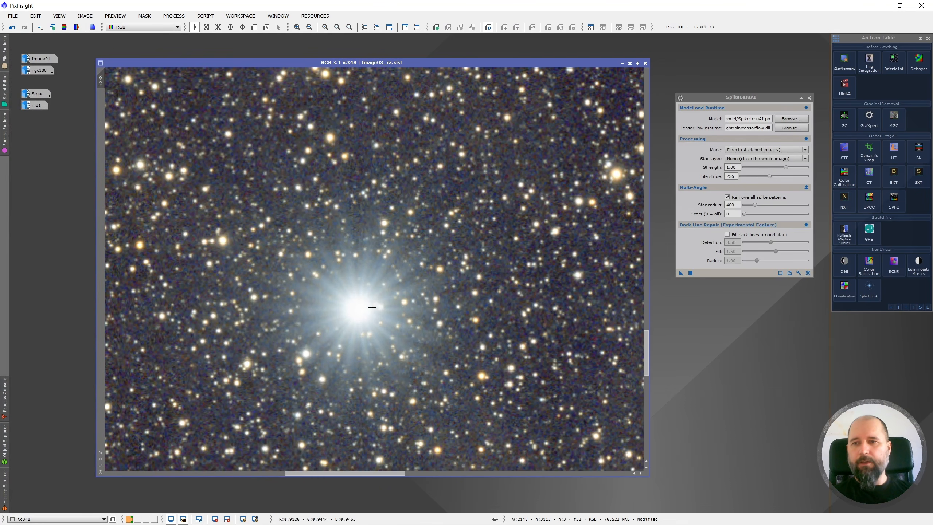
scroll(372, 307, "down", 1)
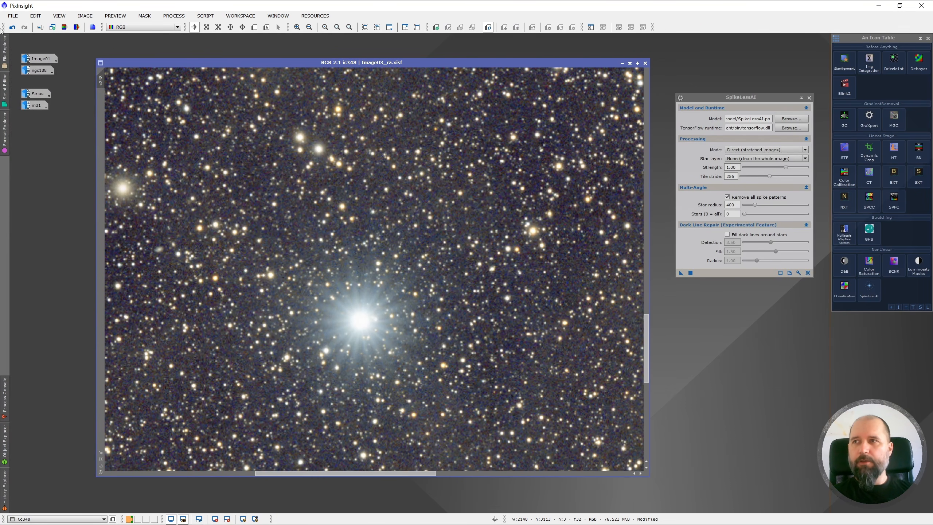
- Compare ic348 before and after the multi-angle pass at 2:1, on the brightest star and the nebula-side star group
left_click(12, 27)
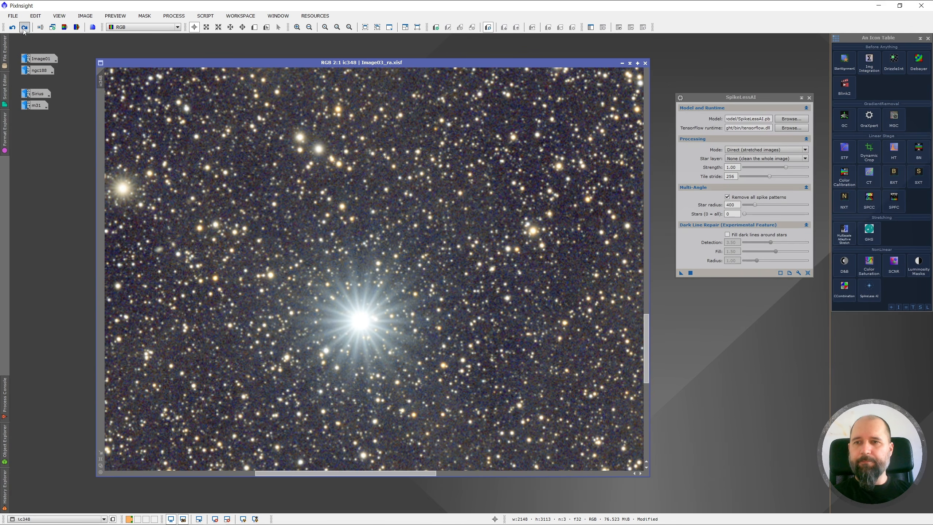
left_click(24, 28)
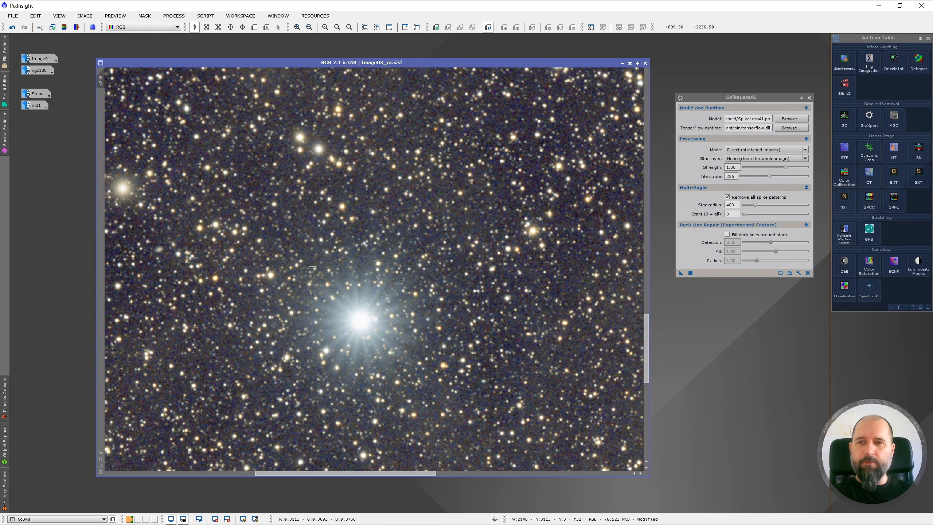
scroll(307, 275, "down", 2)
scroll(283, 81, "up", 2)
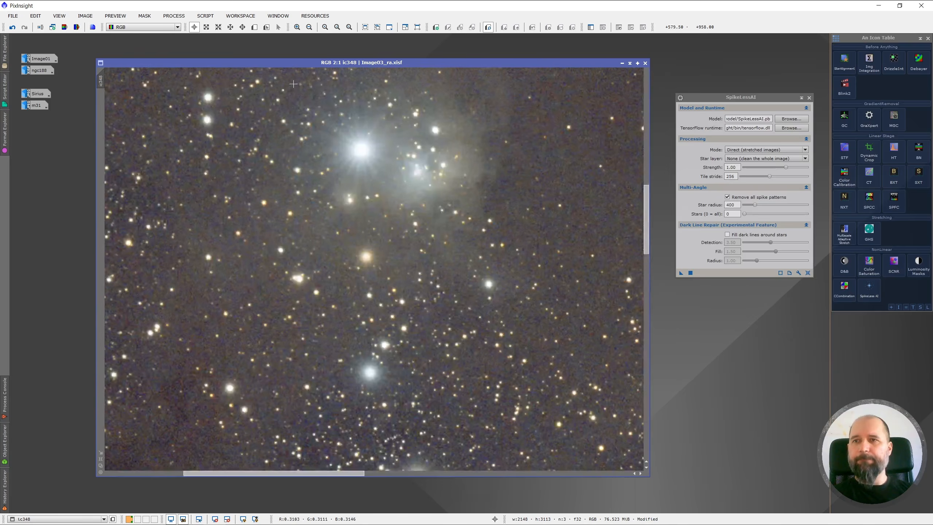
left_click(12, 27)
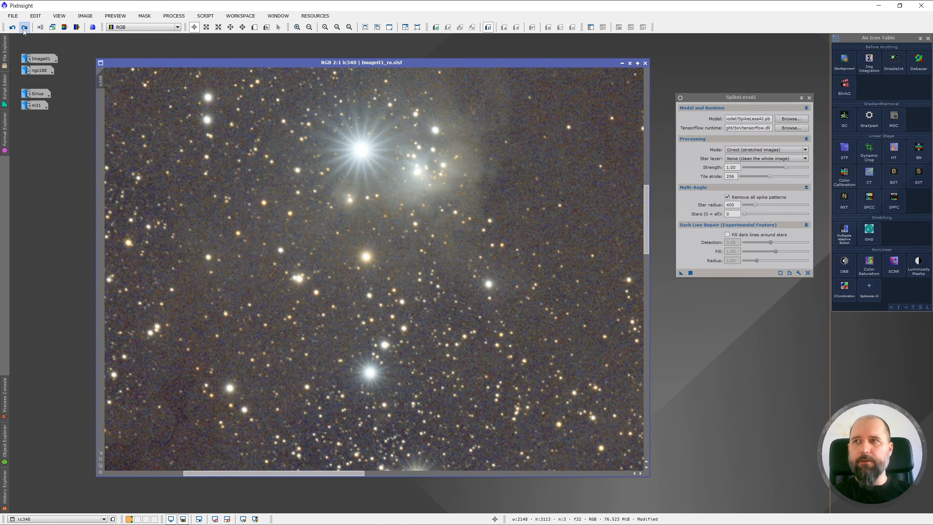
left_click(24, 28)
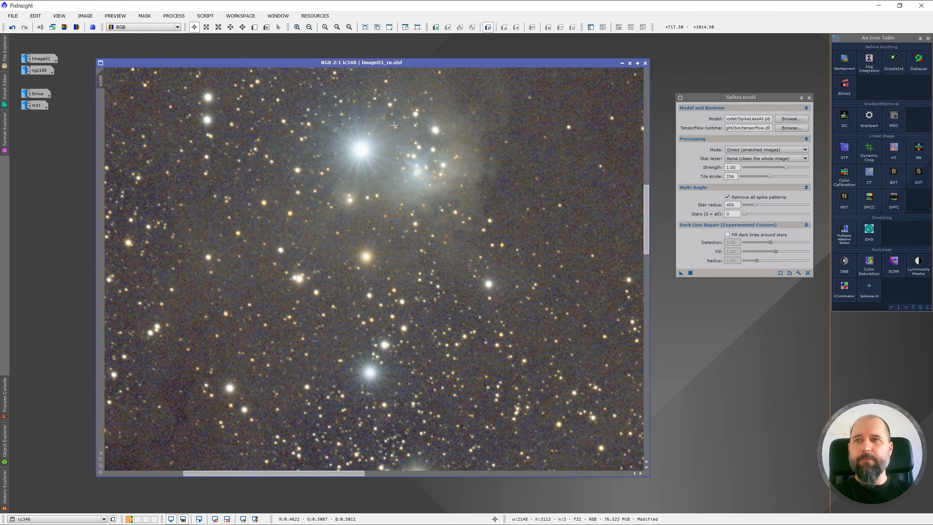
- Compare the nebula-side star group of ic348 before and after the multi-angle pass at 3:1
scroll(392, 124, "up", 1)
left_click(12, 28)
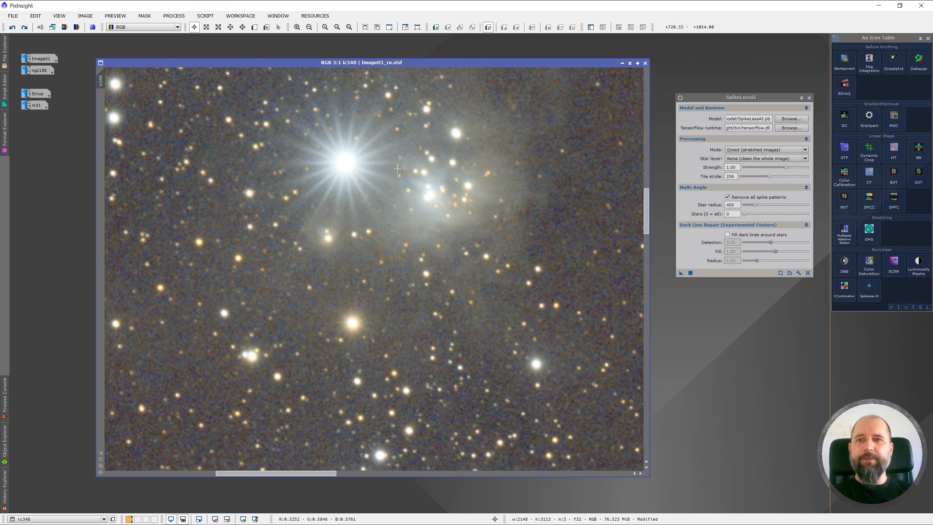
left_click(25, 28)
left_click(12, 28)
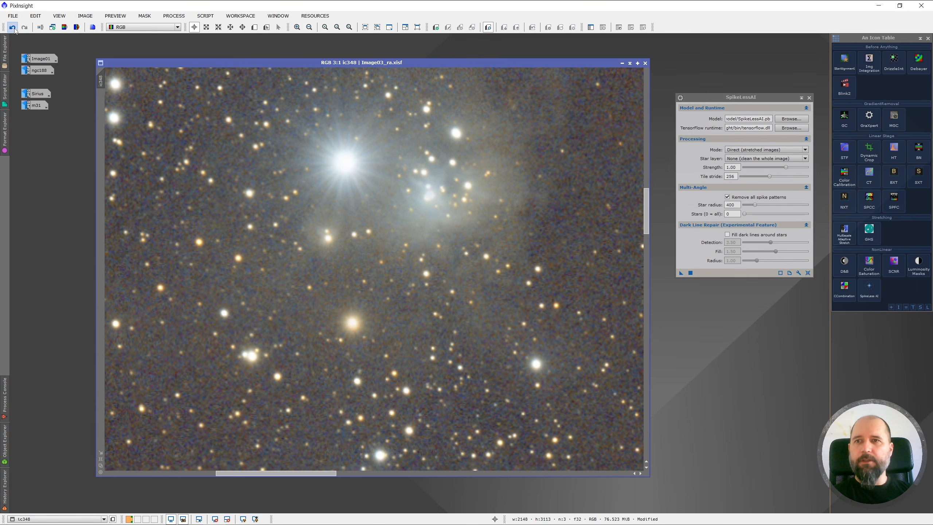
left_click(25, 29)
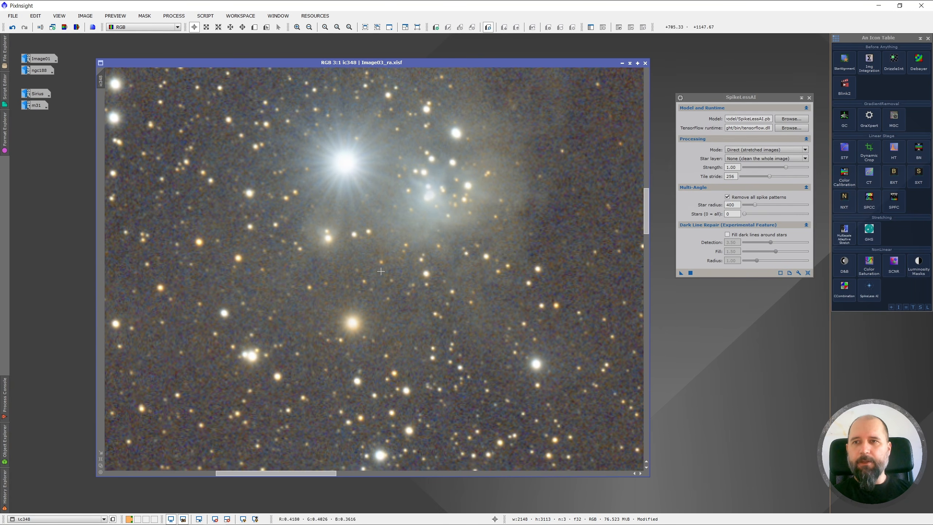
- Undo the whole-image pass on ic348 and rerun SpikeLessAI with the star layer set to StarXTerminator and removal of all spike patterns enabled
left_click(12, 28)
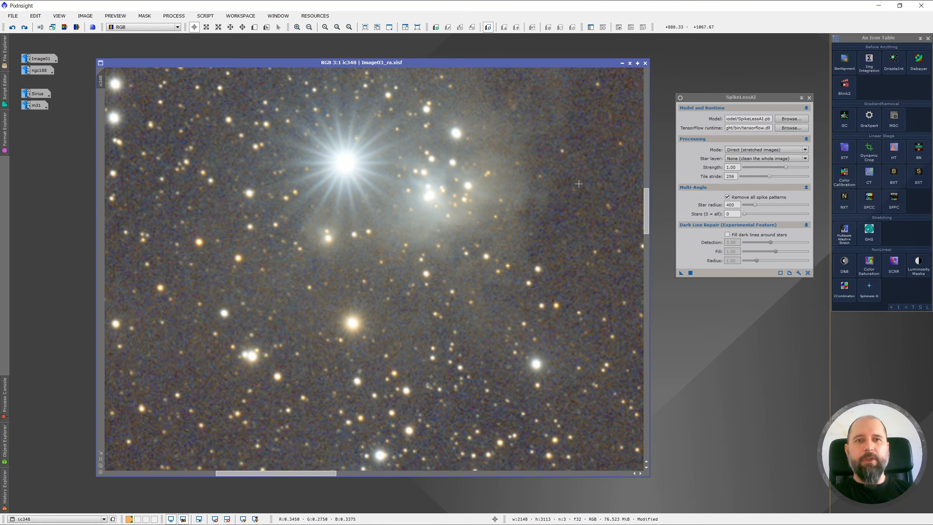
left_click(757, 160)
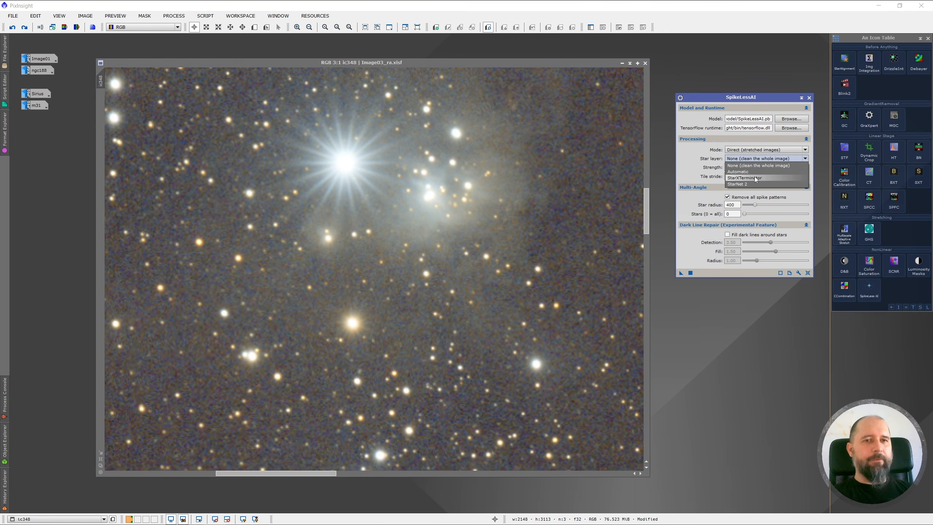
left_click(753, 167)
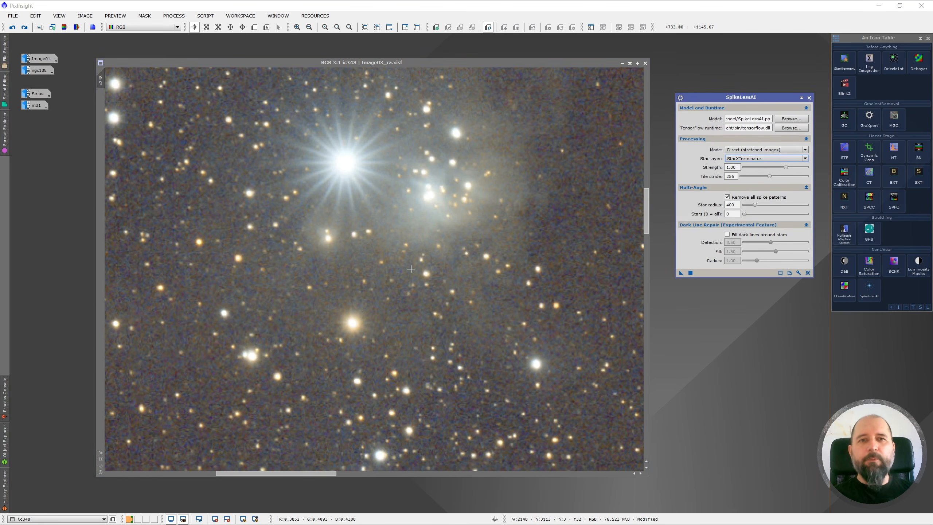
scroll(432, 253, "down", 3)
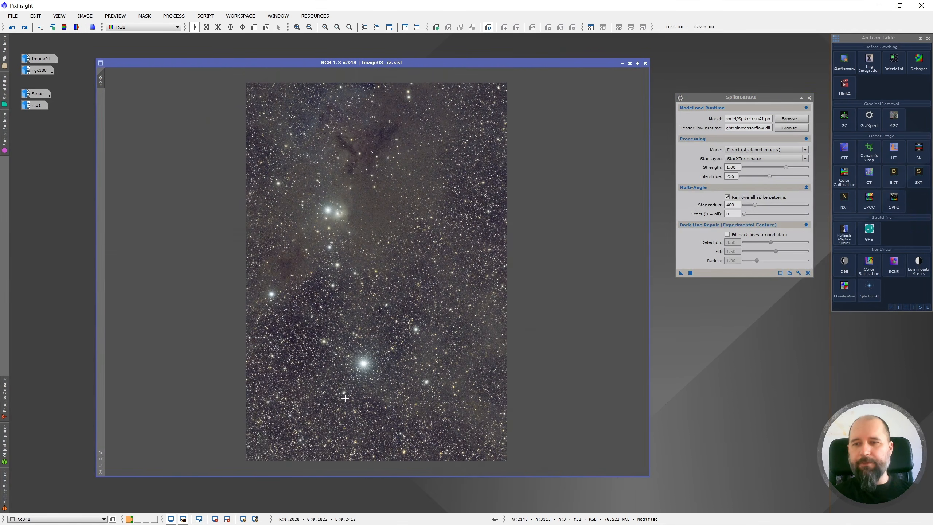
scroll(297, 379, "up", 1)
scroll(383, 337, "up", 1)
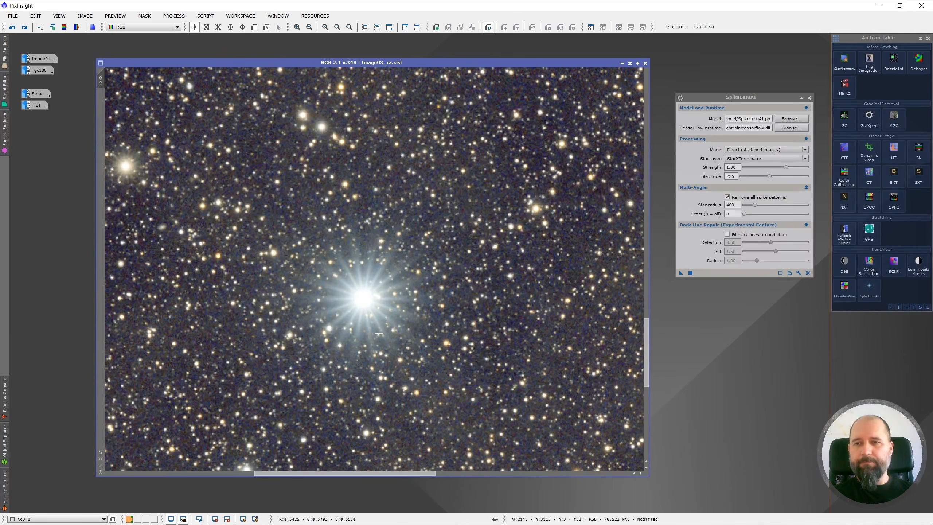
left_click(679, 273)
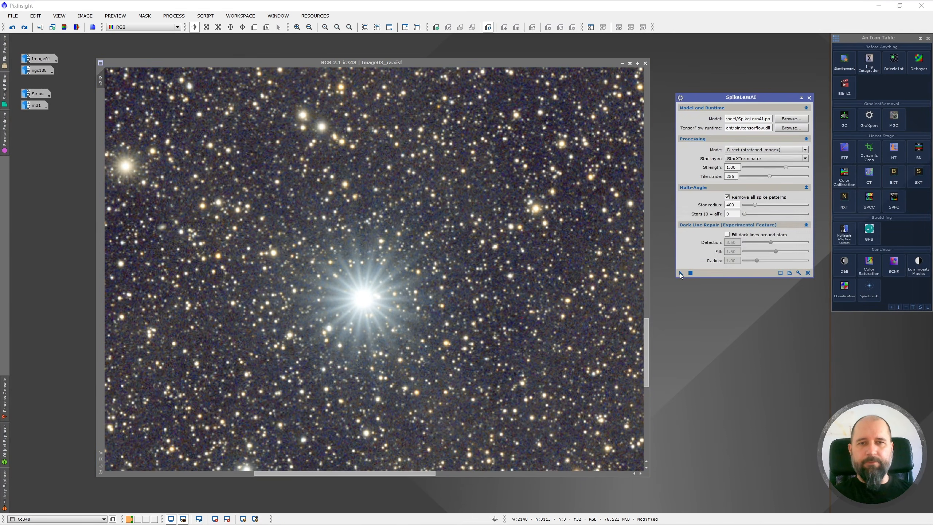
left_click_drag(376, 263, 375, 262)
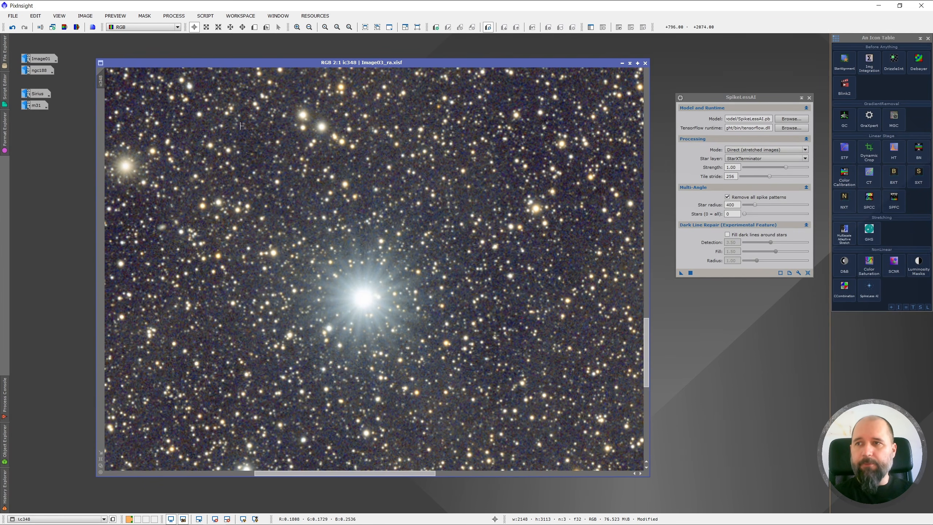
- Compare ic348 before and after the StarXTerminator pass, on the brightest star at 2:1 and the nebula-side group at 3:1
left_click(12, 27)
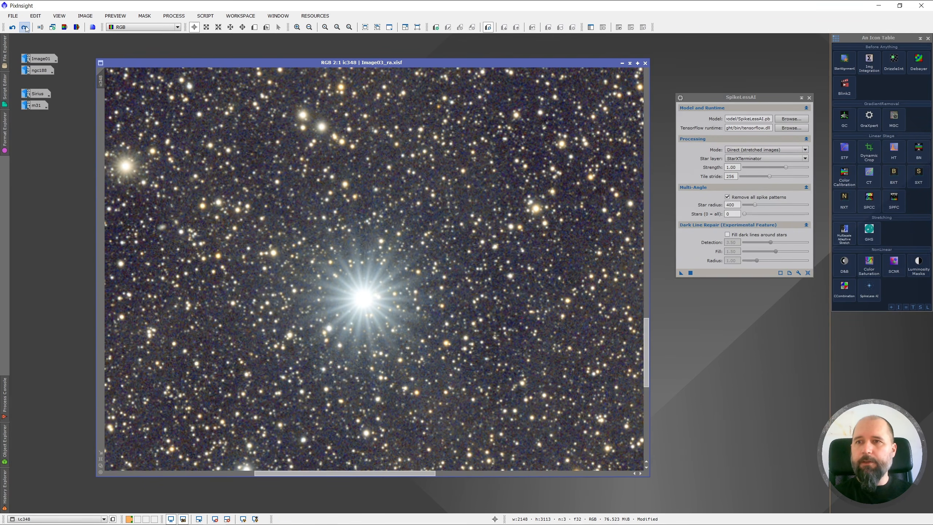
left_click(25, 27)
scroll(281, 206, "down", 3)
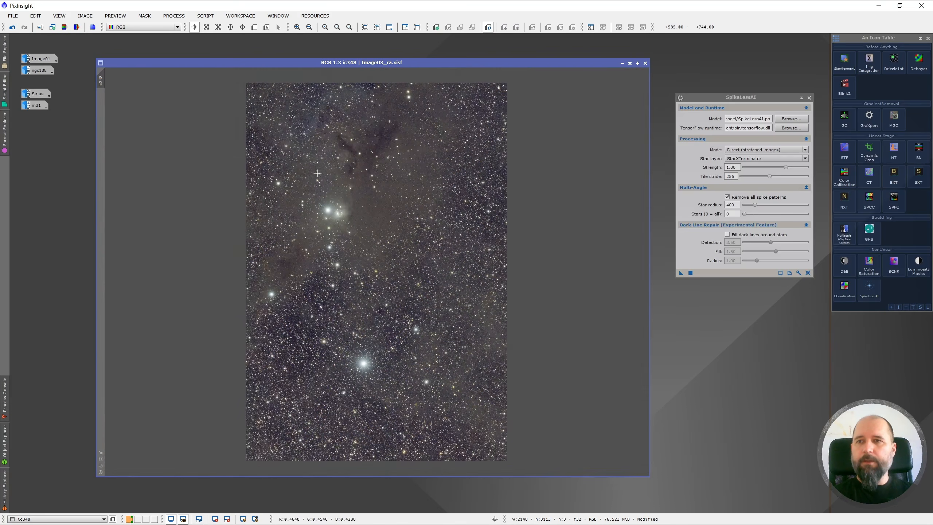
scroll(293, 219, "up", 2)
scroll(293, 220, "up", 2)
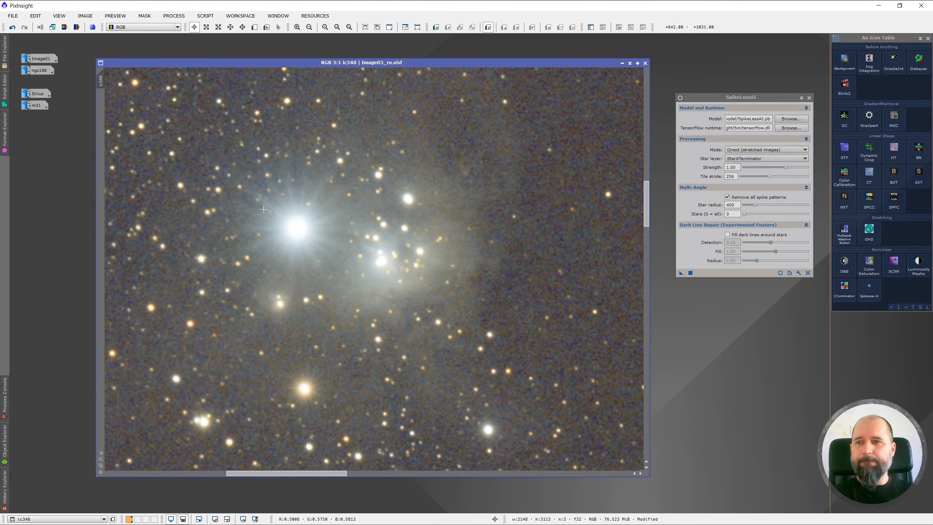
left_click(13, 28)
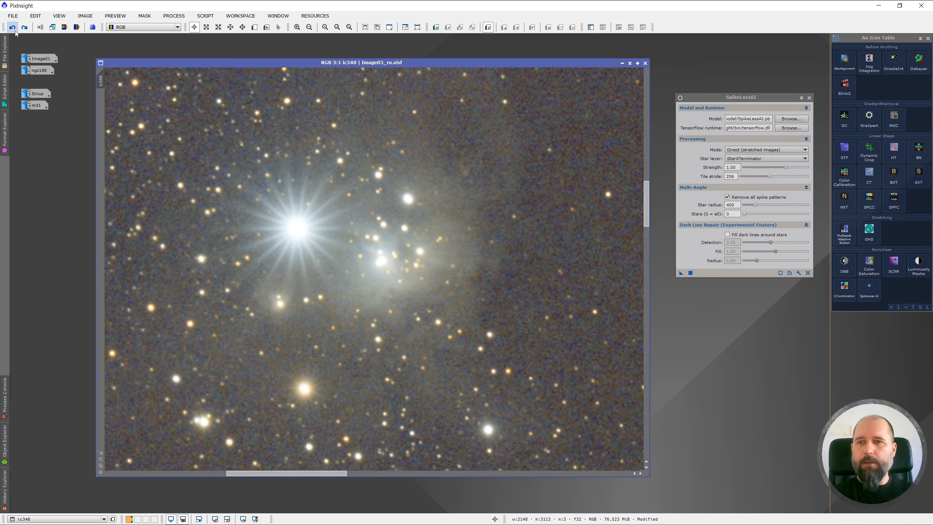
left_click(25, 28)
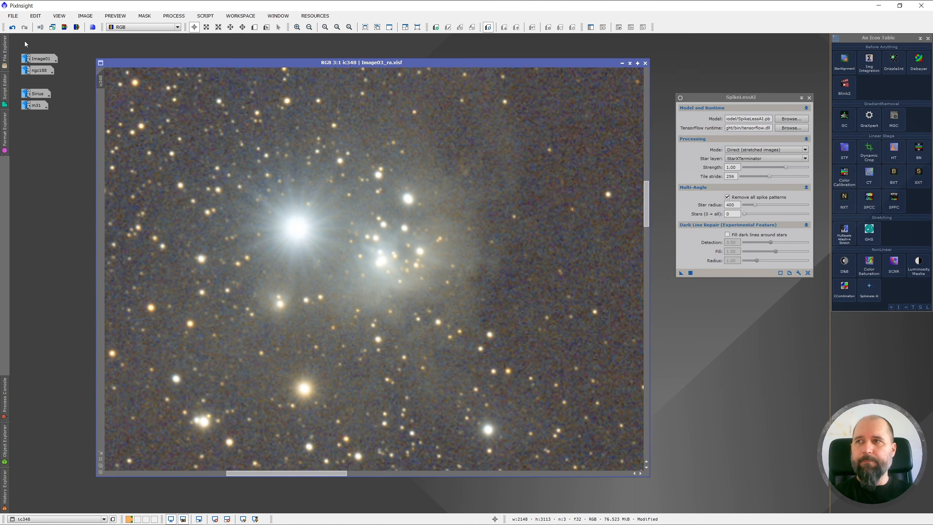
- Repeat the before-and-after comparison of the StarXTerminator pass on the nebula-side star group at 3:1, ending on the processed version
left_click(13, 28)
left_click(14, 28)
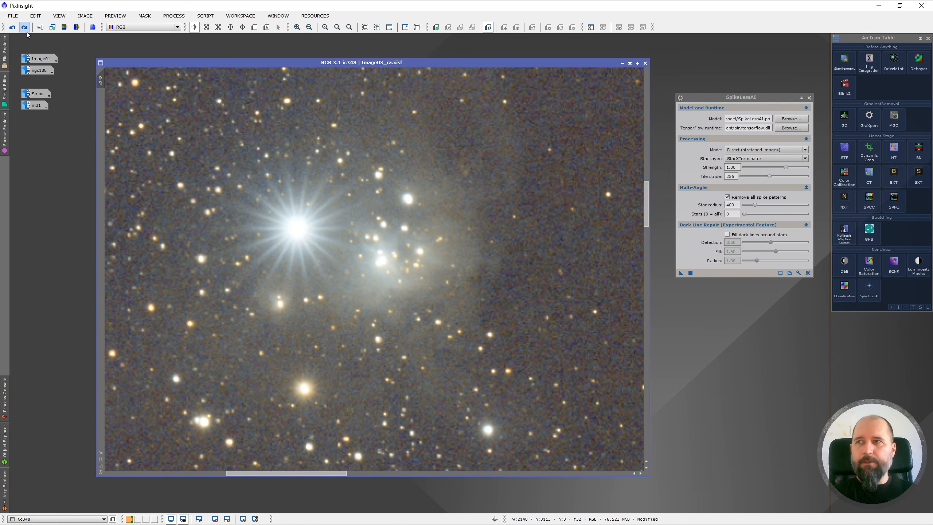
left_click(25, 30)
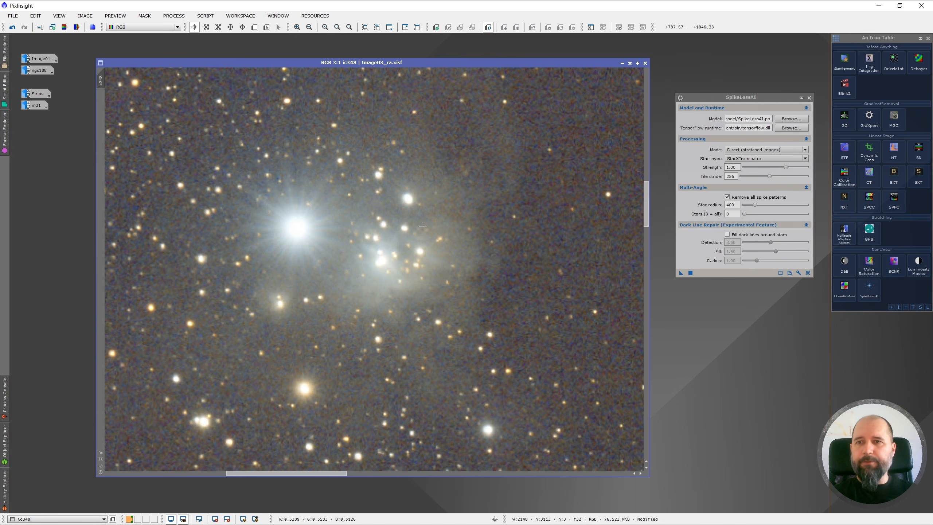
left_click(13, 28)
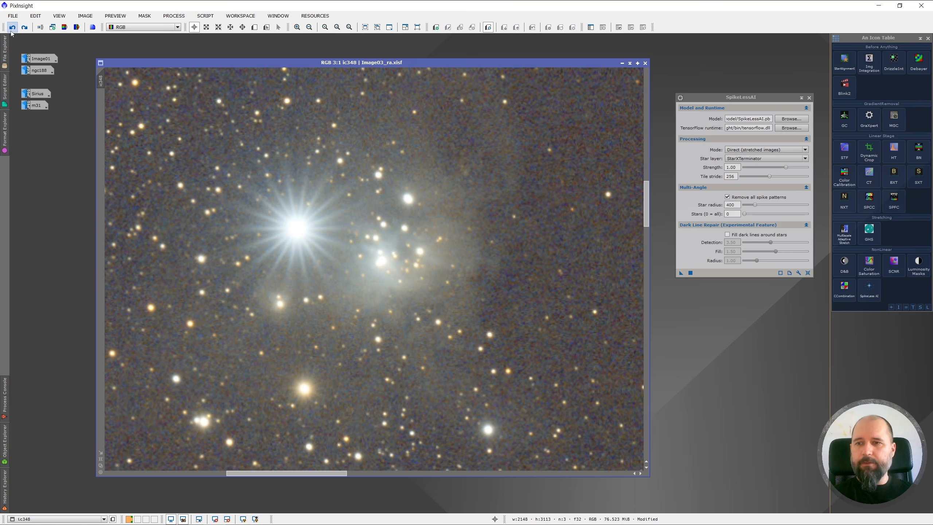
left_click(25, 28)
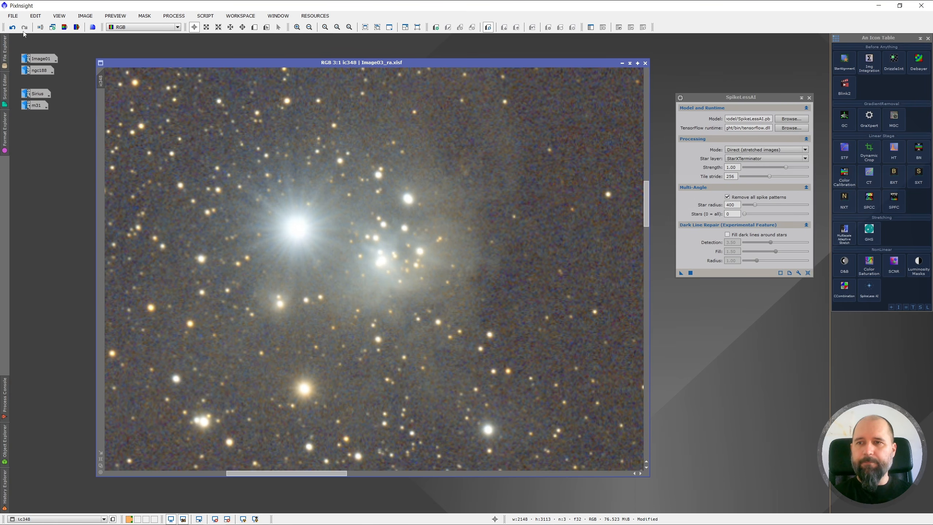
left_click(12, 28)
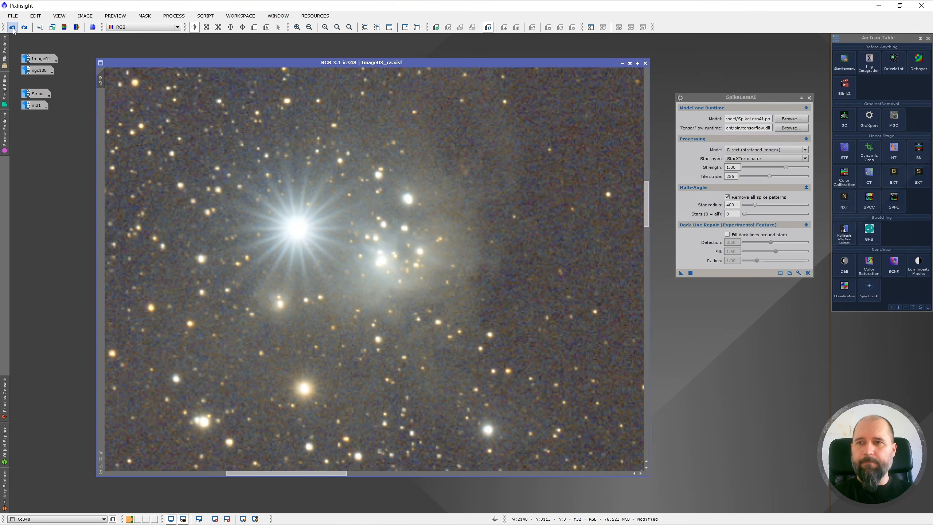
left_click(25, 27)
- Examine the halo of the brightest star in the processed ic348 for leftover dark lines at magnifications up to 3:1
scroll(377, 331, "down", 5)
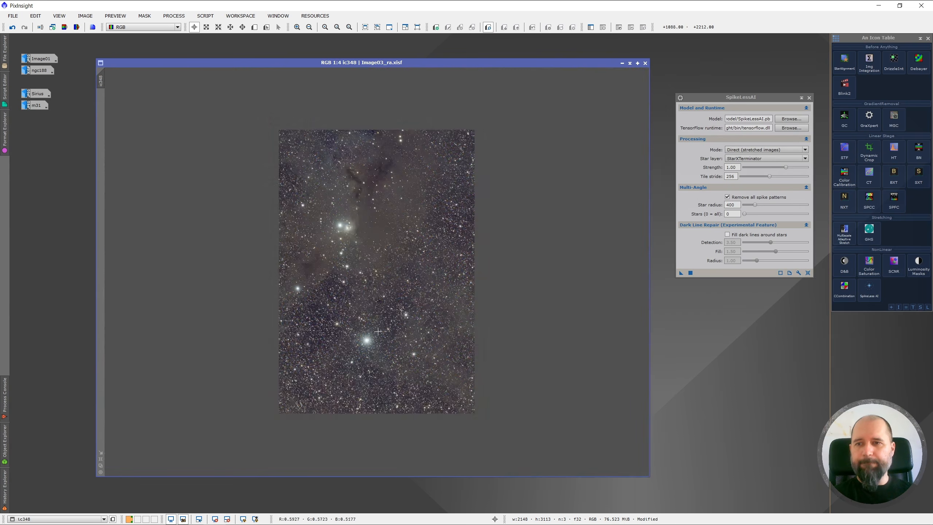
scroll(378, 332, "up", 1)
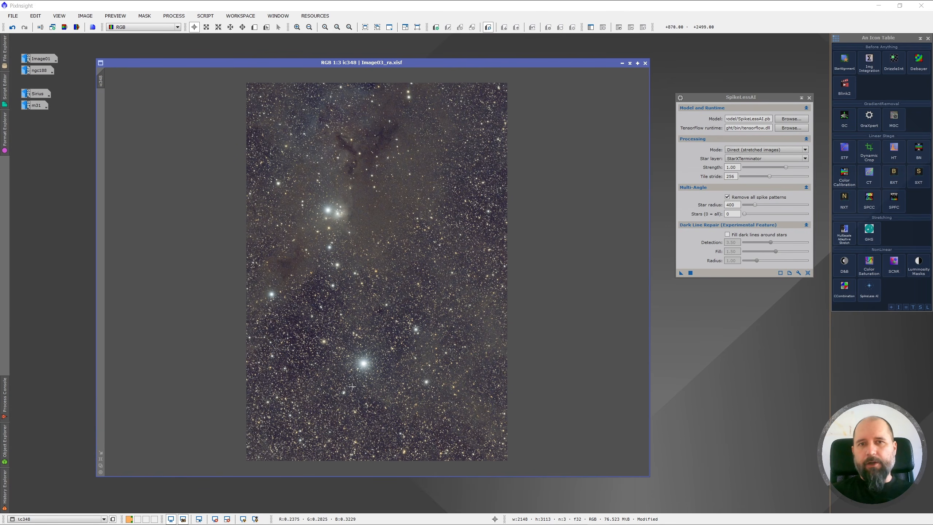
scroll(332, 397, "up", 1)
scroll(332, 397, "up", 1)
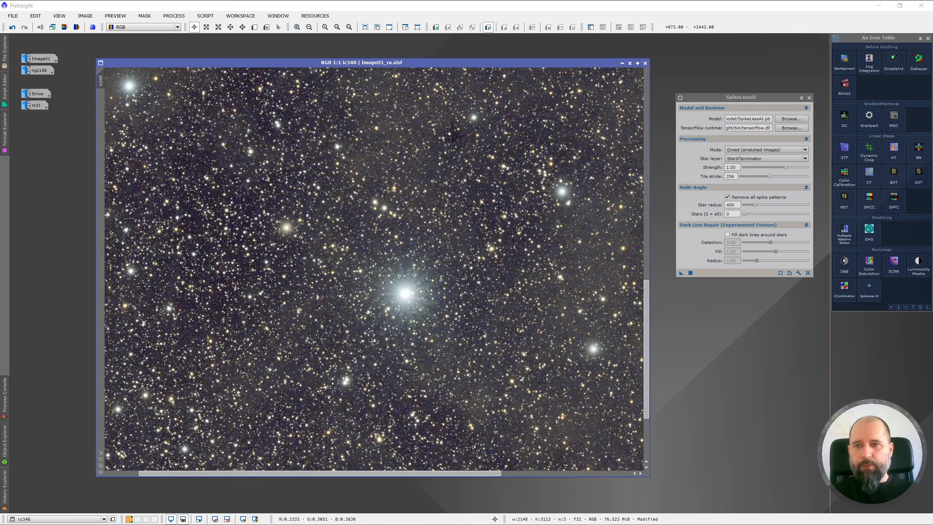
scroll(303, 394, "up", 1)
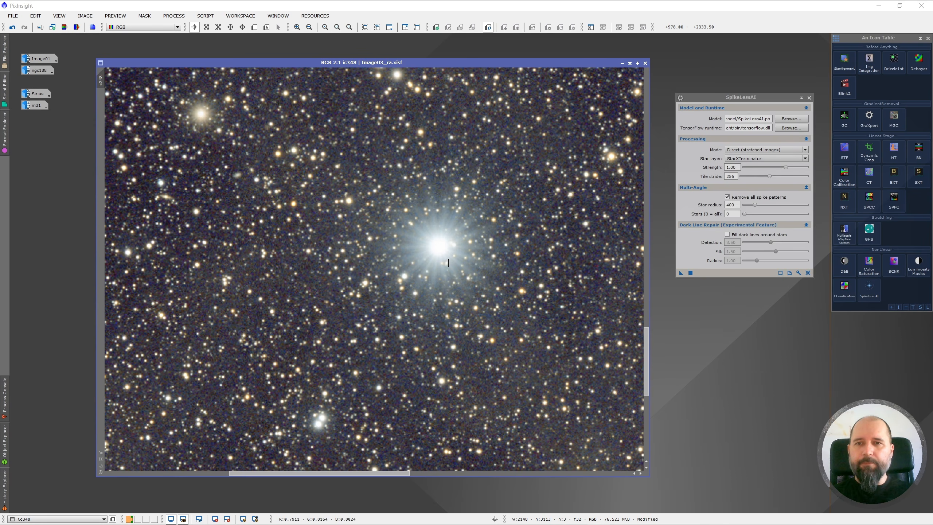
scroll(455, 258, "up", 1)
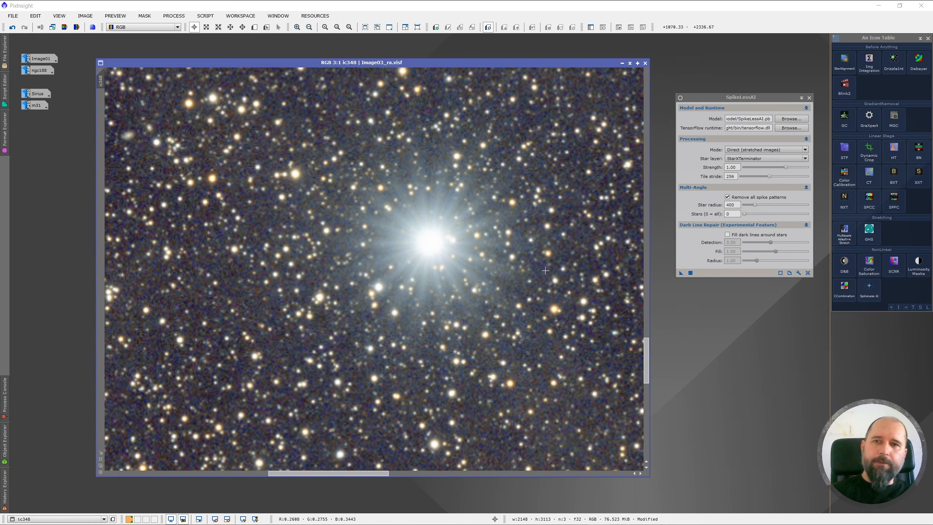
scroll(513, 270, "down", 2)
scroll(470, 286, "down", 1)
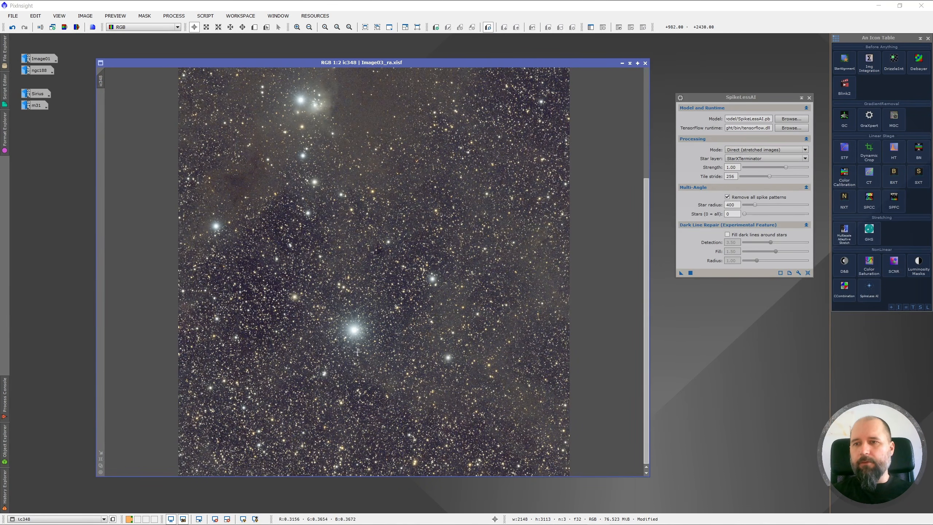
scroll(355, 343, "up", 2)
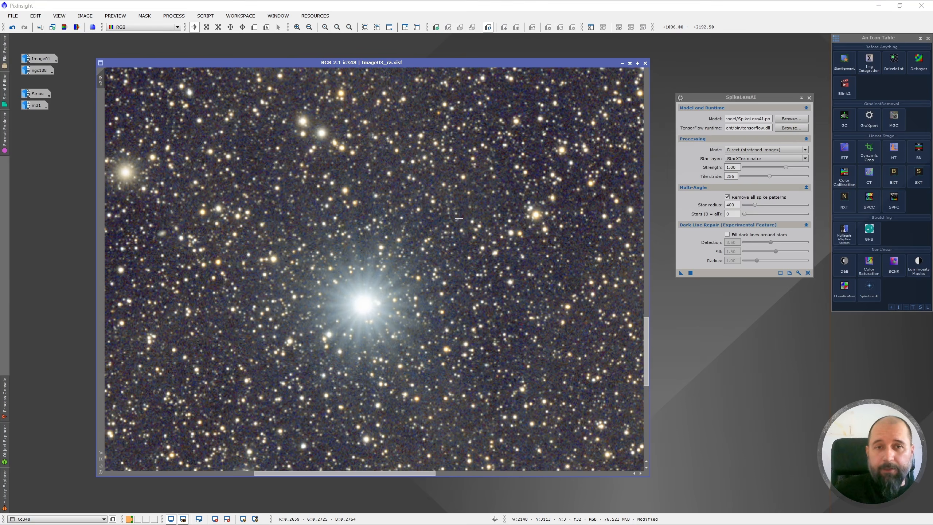
- Enable filling of dark lines around stars, set the star layer to None, and run the repair on ic348, viewing the brightest star at 3:1
left_click(728, 234)
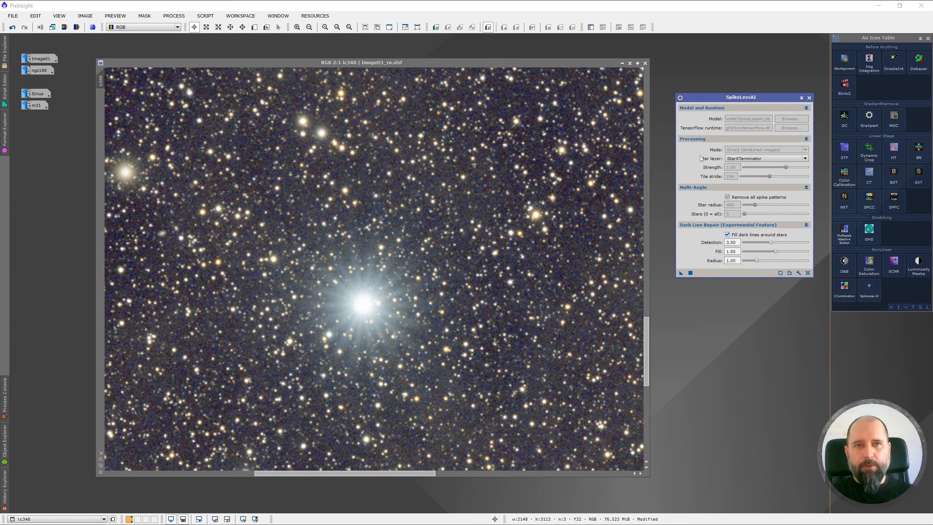
left_click(745, 158)
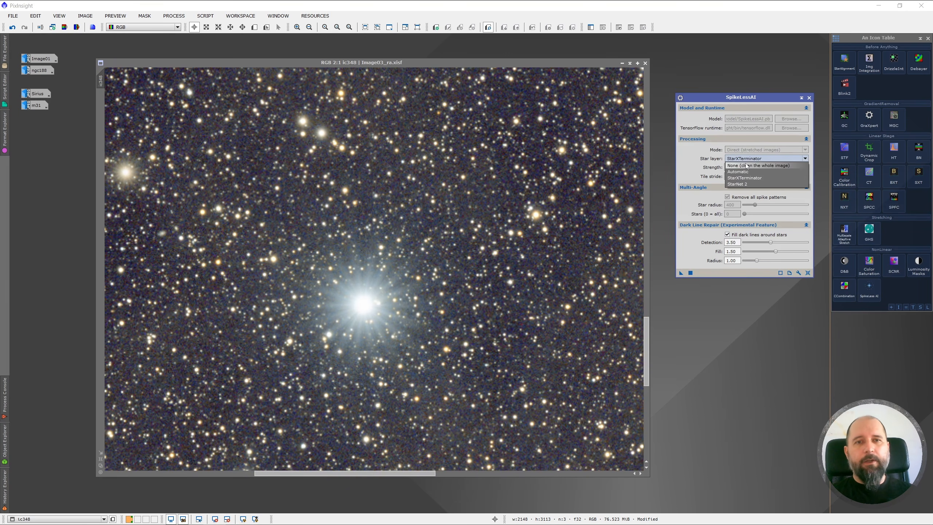
left_click(746, 165)
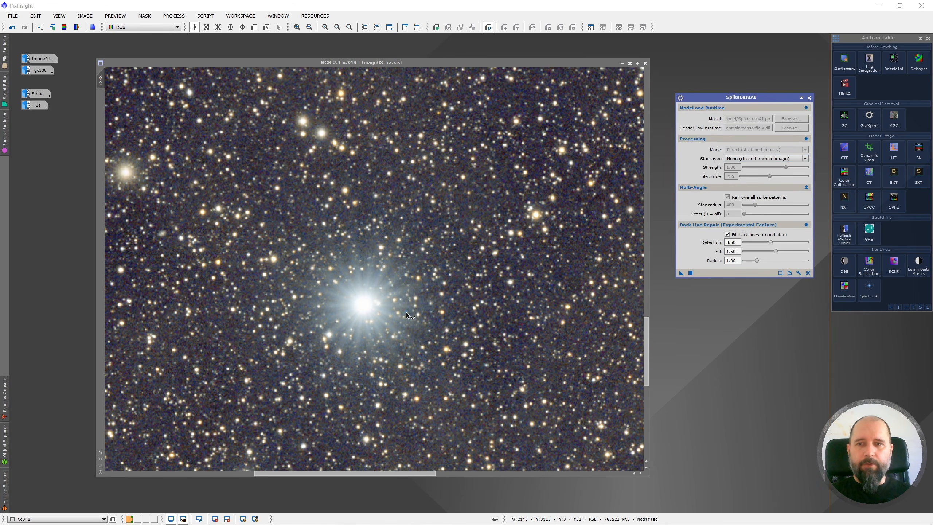
left_click_drag(406, 312, 406, 312)
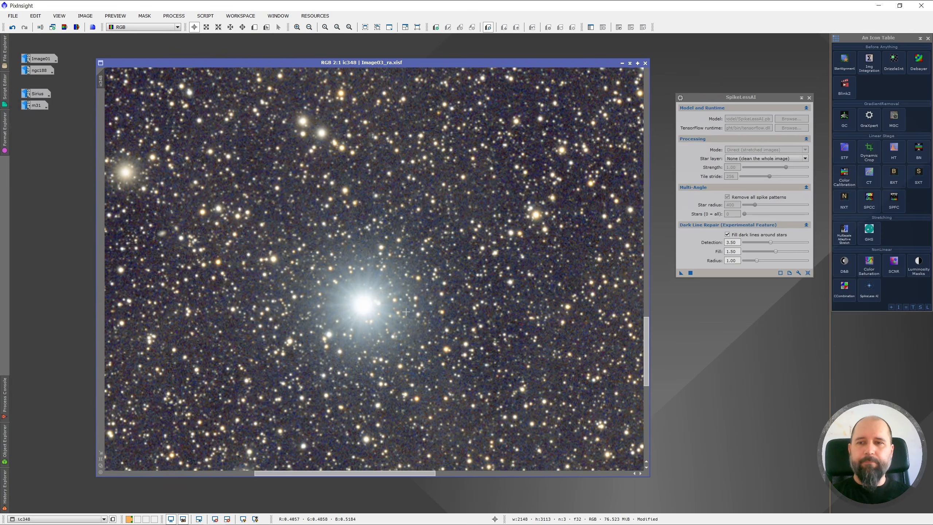
scroll(344, 340, "up", 1)
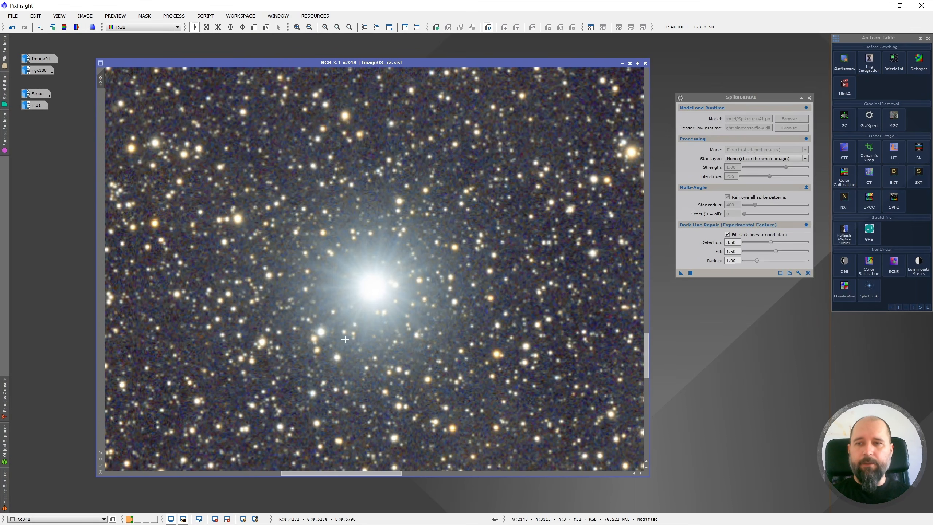
- Compare the large bright star before and after spike removal by undoing and redoing the process
left_click(13, 28)
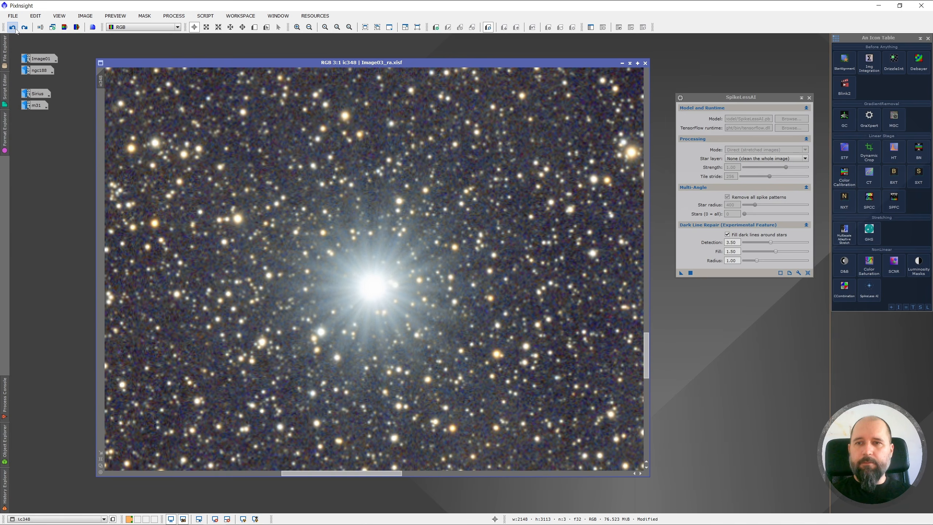
left_click(25, 28)
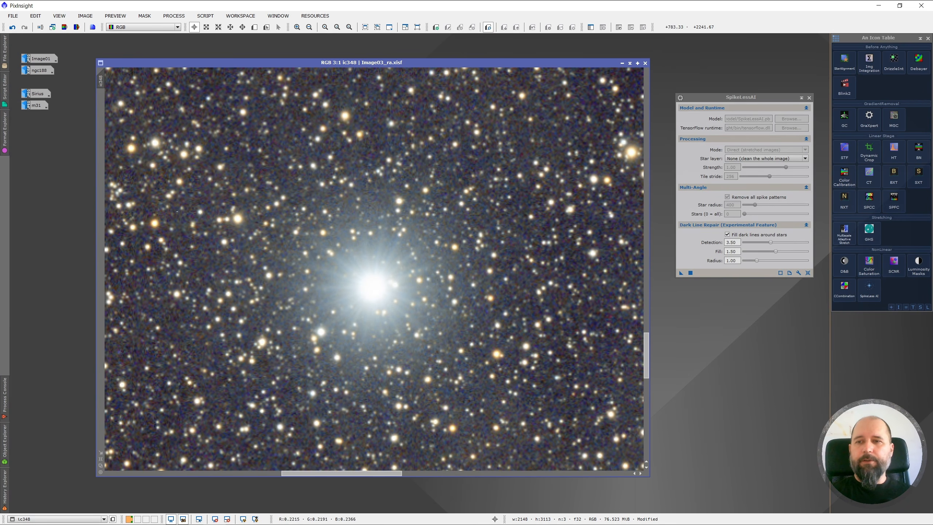
left_click(13, 28)
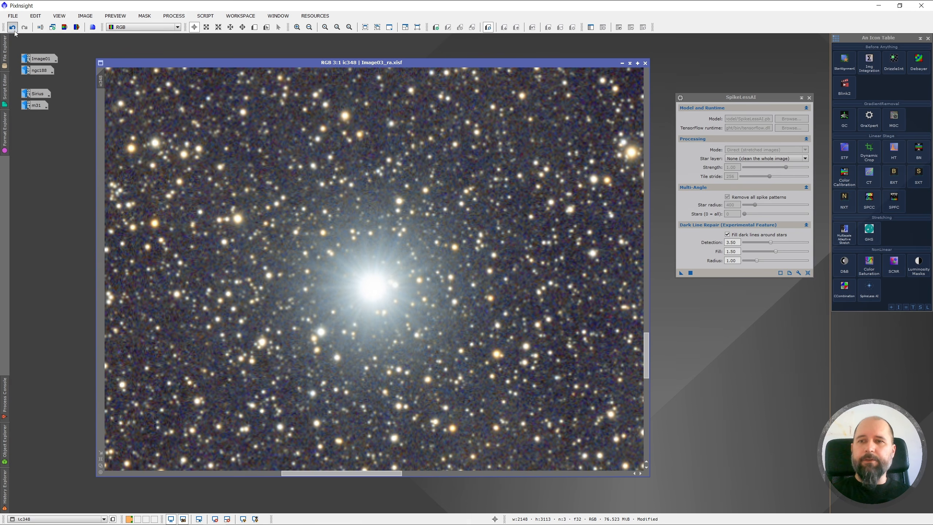
left_click(24, 28)
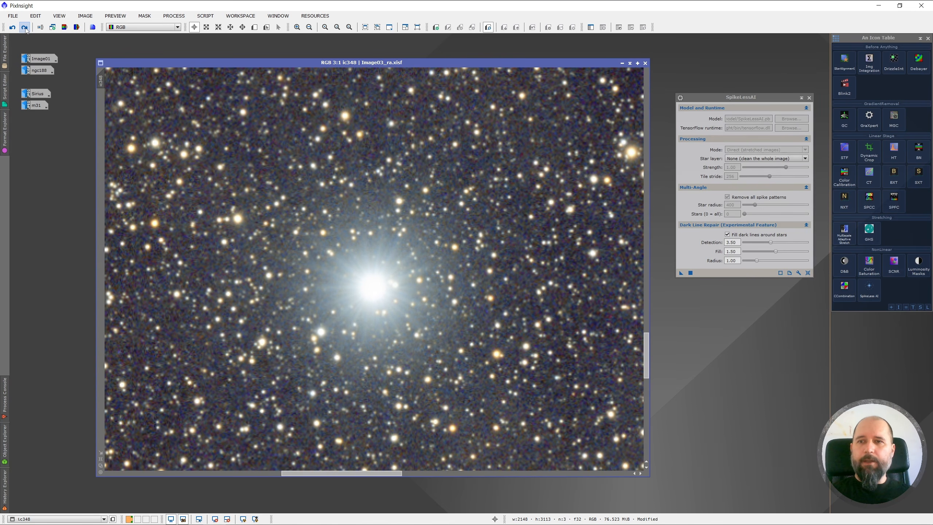
- Undo and redo the spike removal to compare the bright star beside the nebula cluster before and after
scroll(405, 325, "down", 1)
scroll(405, 325, "down", 1)
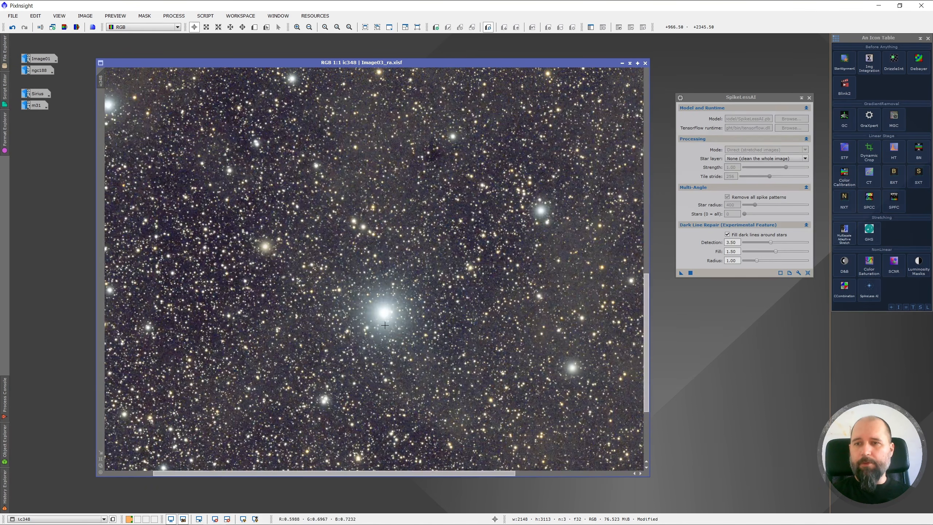
scroll(254, 253, "down", 3)
scroll(257, 235, "up", 5)
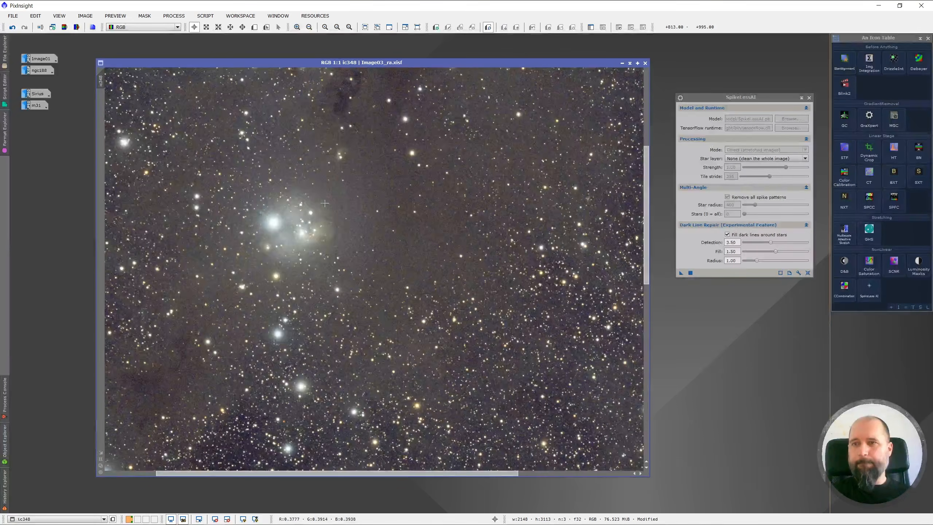
left_click(12, 28)
left_click(25, 28)
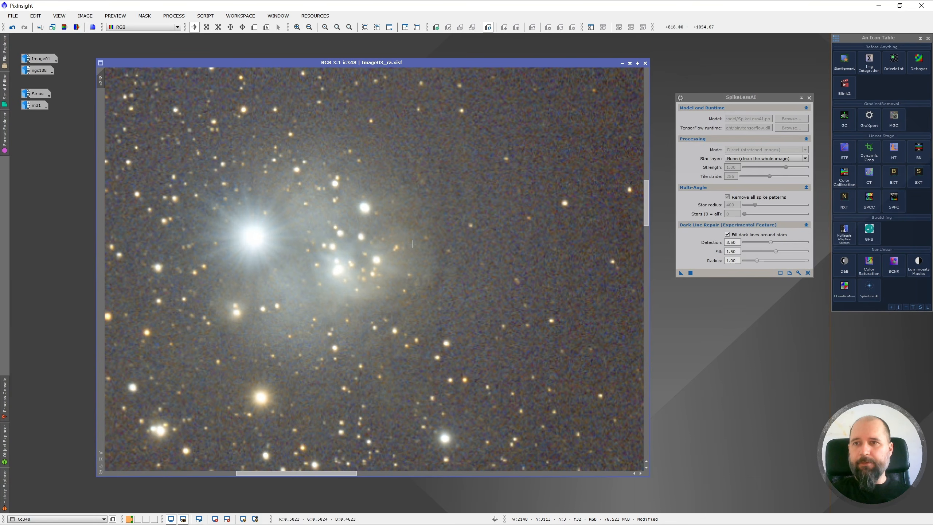
- Undo the spike removal that was run on the whole ic348 image without a star layer
scroll(180, 255, "down", 3)
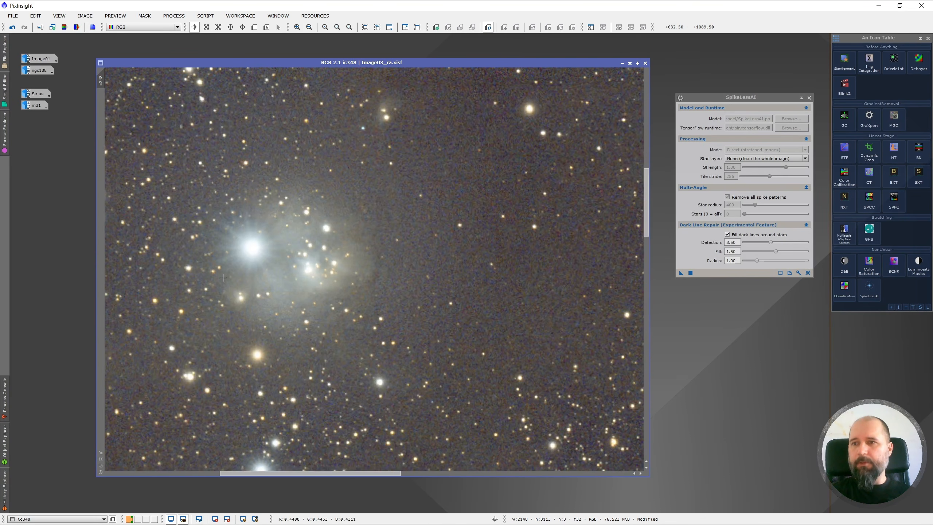
scroll(392, 419, "down", 1)
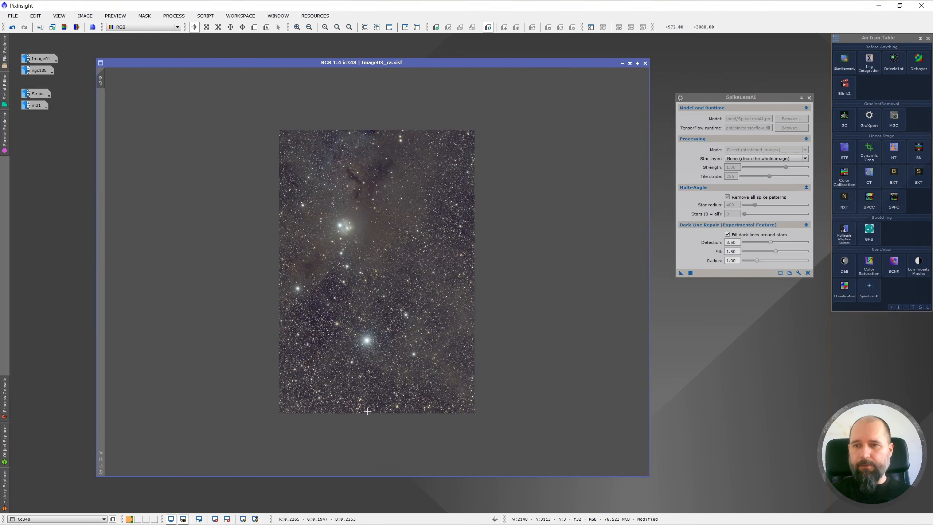
scroll(333, 344, "up", 2)
scroll(333, 344, "up", 1)
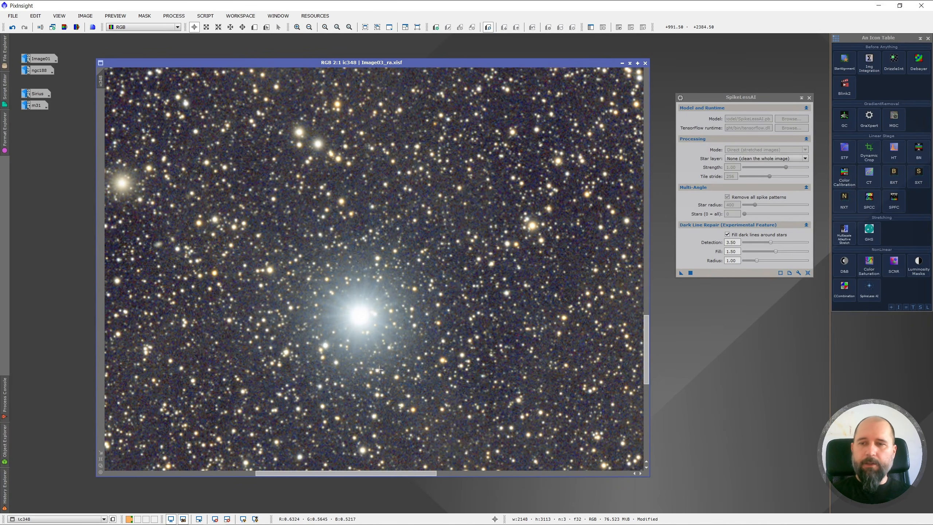
scroll(305, 293, "down", 3)
scroll(394, 223, "up", 3)
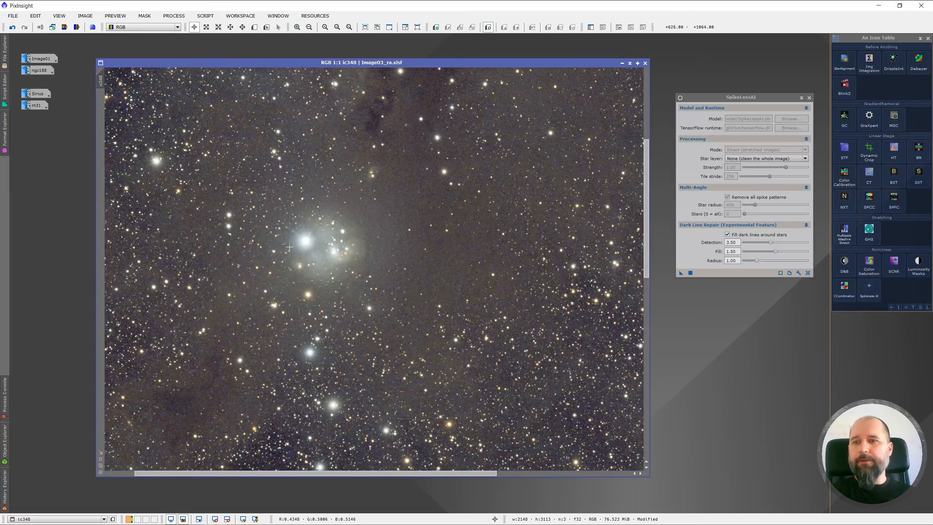
key("ctrl+z")
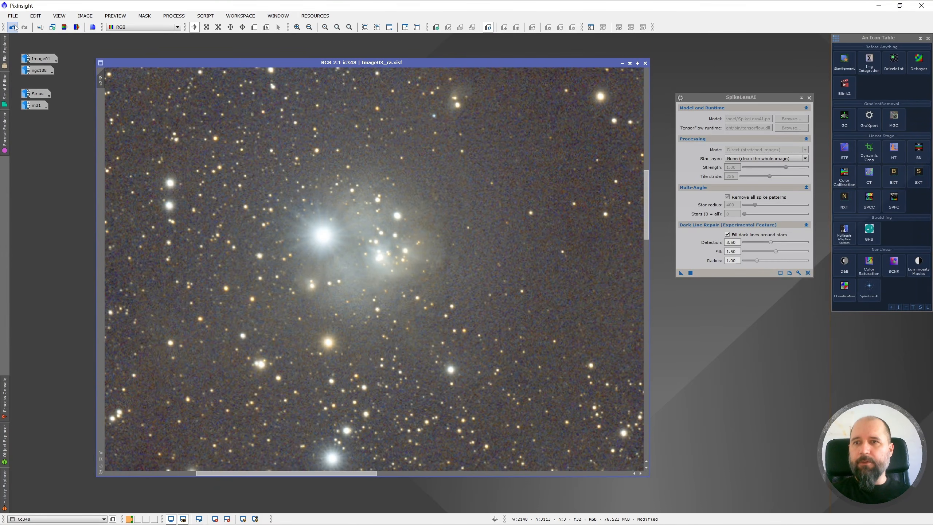
scroll(305, 226, "up", 1)
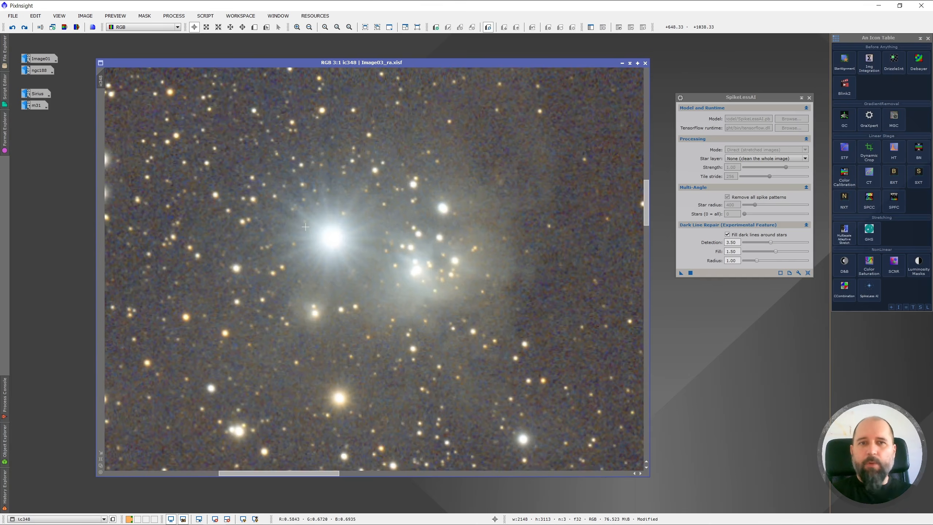
scroll(359, 263, "down", 1)
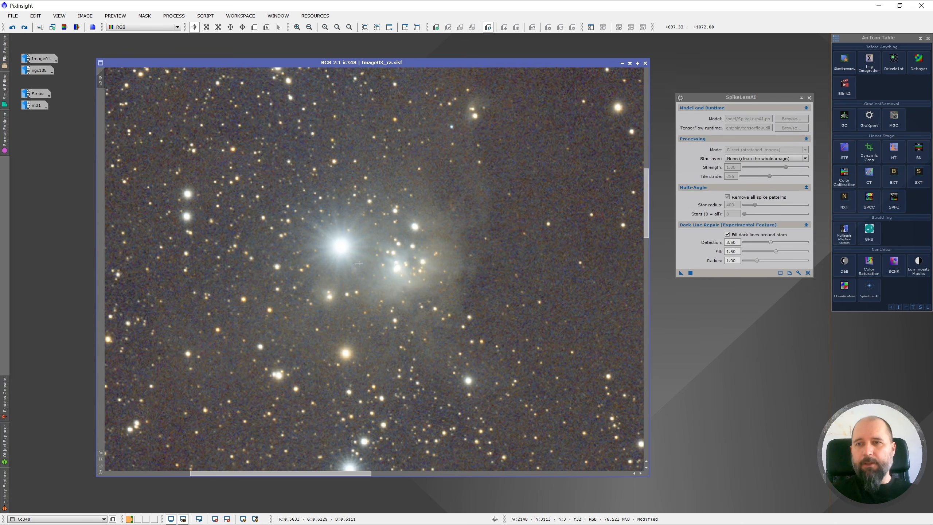
- Set the SpikeLessAI star layer to StarXTerminator and apply the process to the ic348 image
left_click(733, 159)
left_click(739, 178)
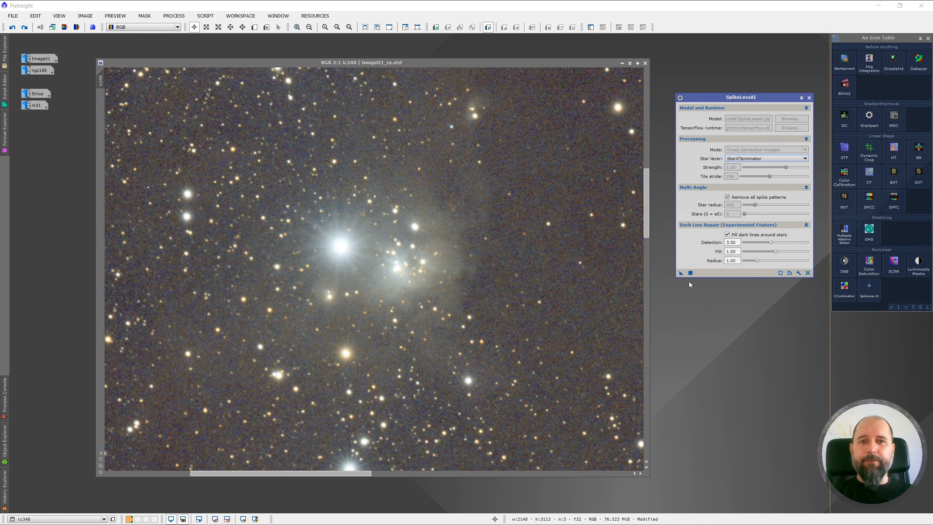
left_click_drag(681, 274, 422, 313)
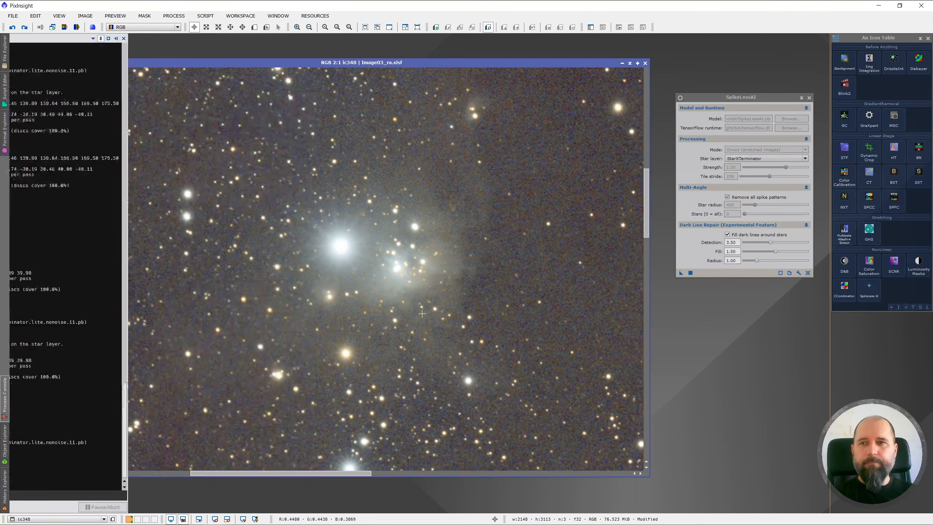
- Compare the nebula cluster and the large bright star before and after the StarXTerminator-based spike removal using undo and redo
left_click(12, 28)
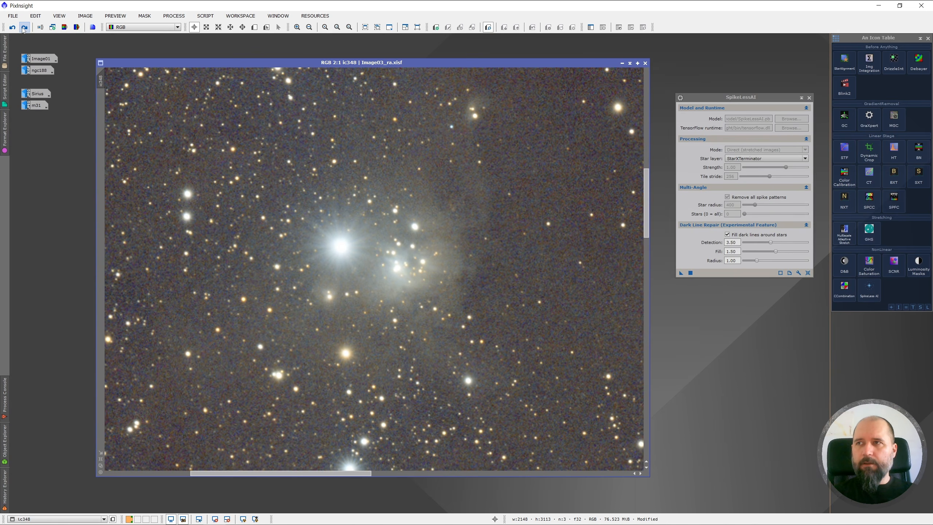
scroll(347, 442, "down", 2)
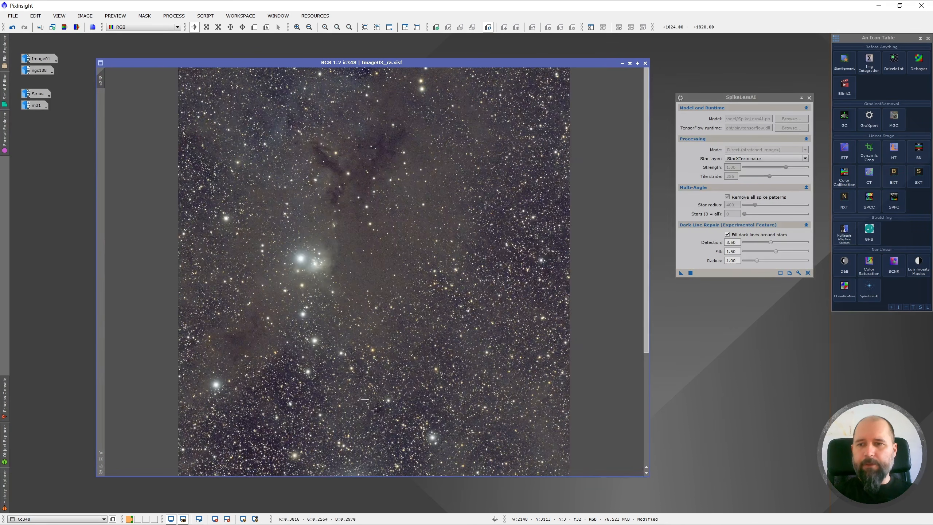
scroll(347, 442, "down", 1)
scroll(349, 373, "up", 3)
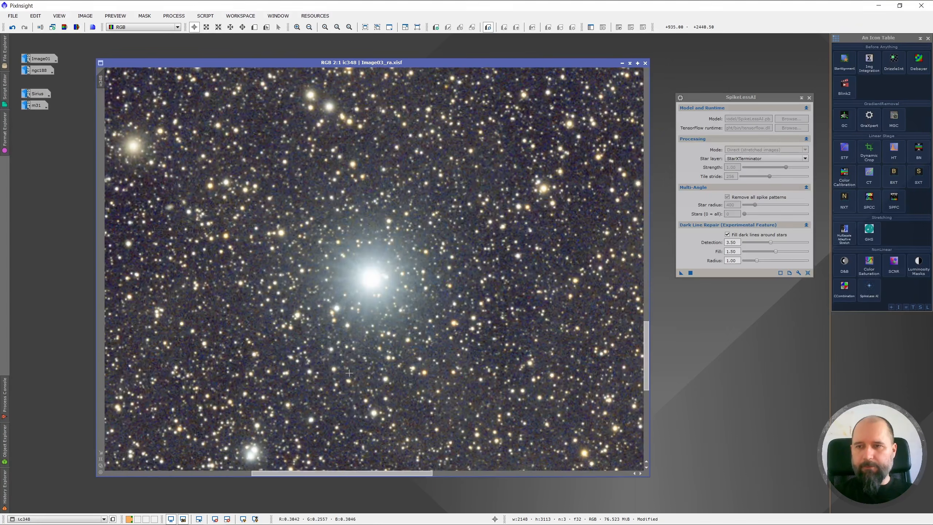
left_click(13, 28)
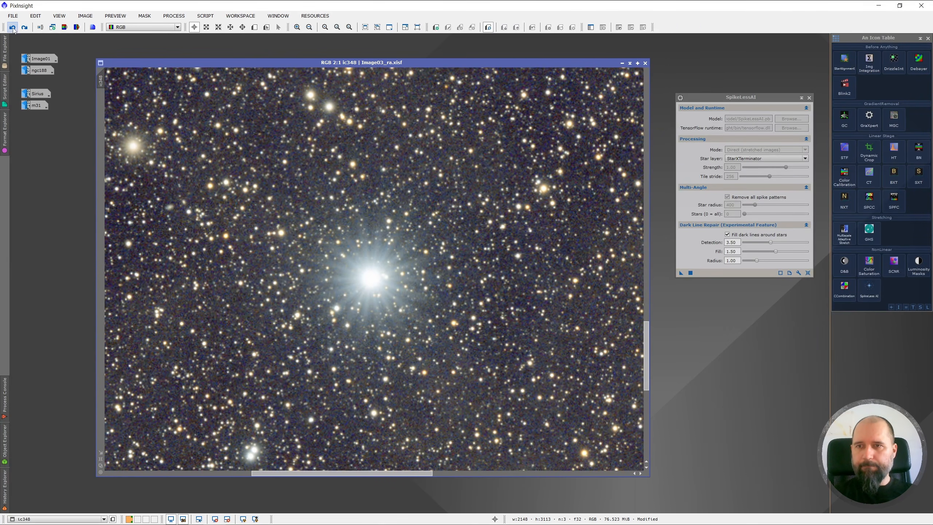
left_click(26, 31)
scroll(356, 298, "up", 1)
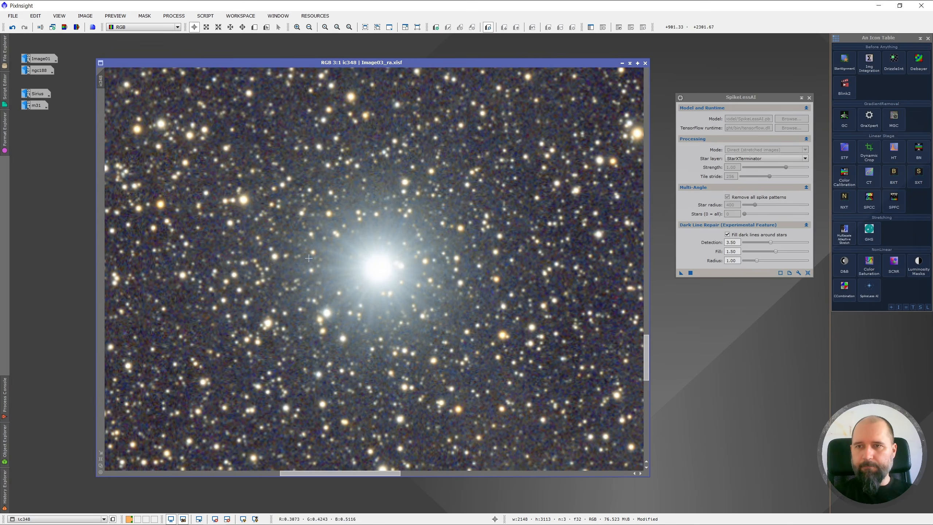
left_click(12, 29)
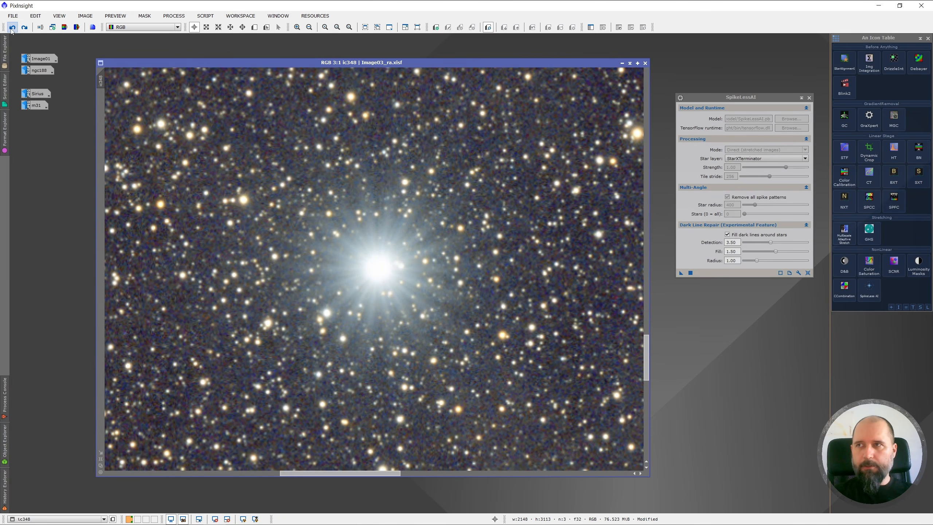
left_click(25, 28)
scroll(370, 341, "down", 1)
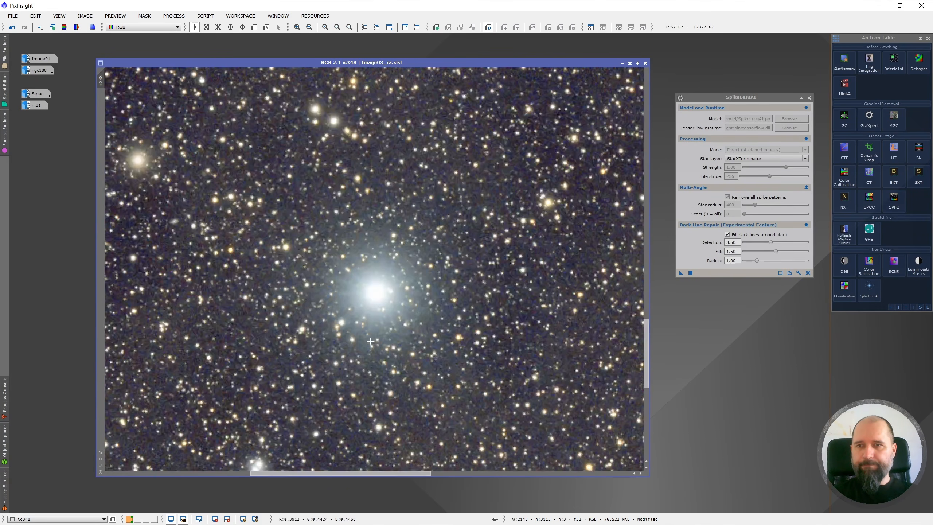
- Toggle the spike removal off and on to compare the smaller blue-white star up and right of the large bright star
scroll(370, 341, "down", 1)
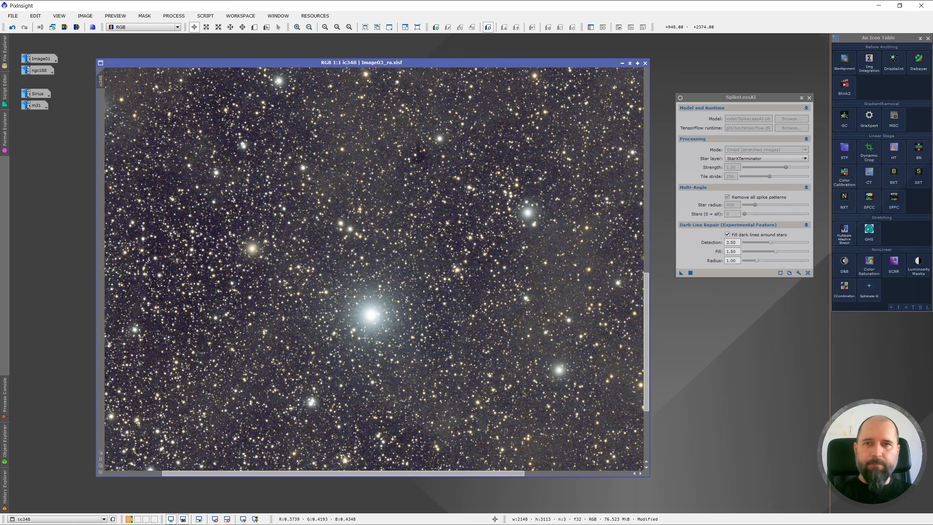
scroll(557, 205, "up", 1)
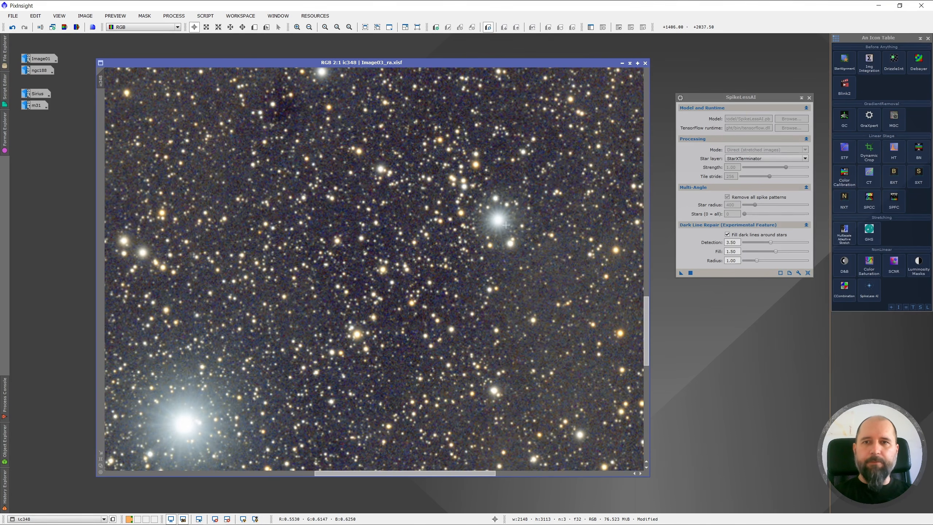
left_click(15, 30)
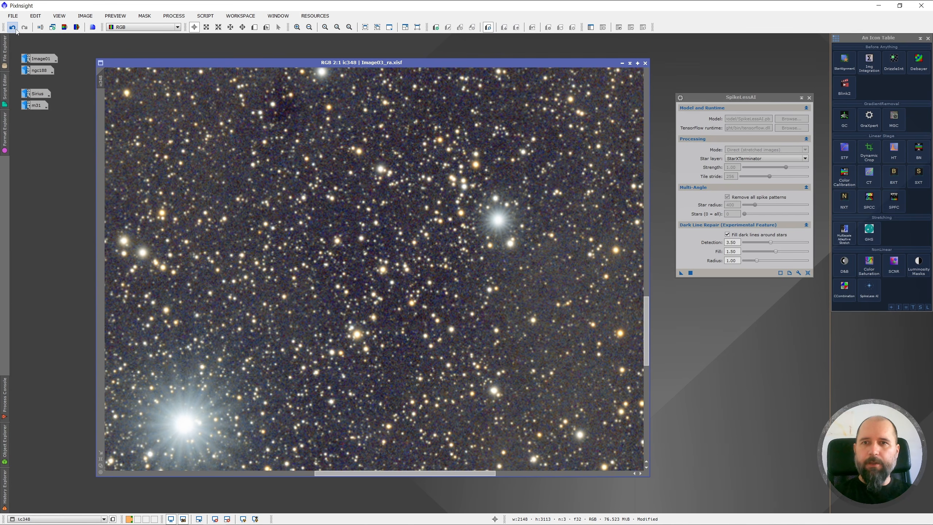
left_click(25, 31)
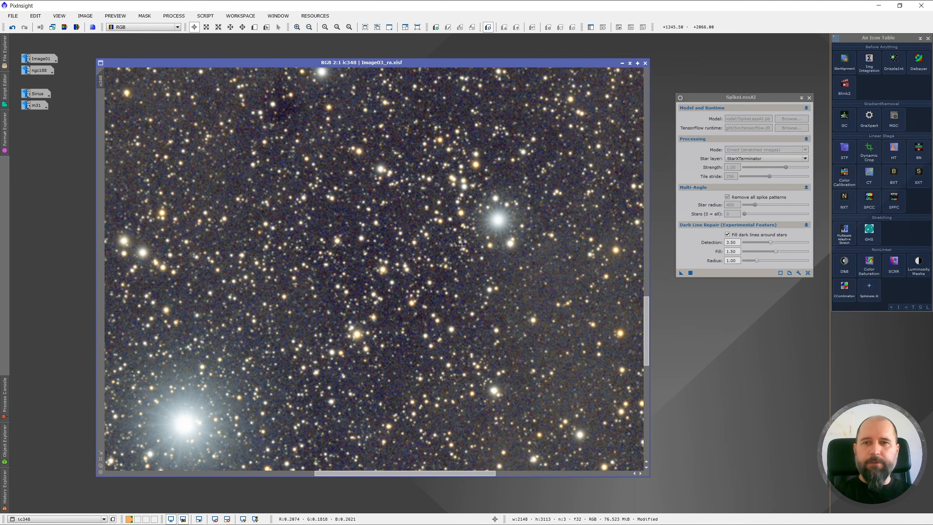
left_click(14, 29)
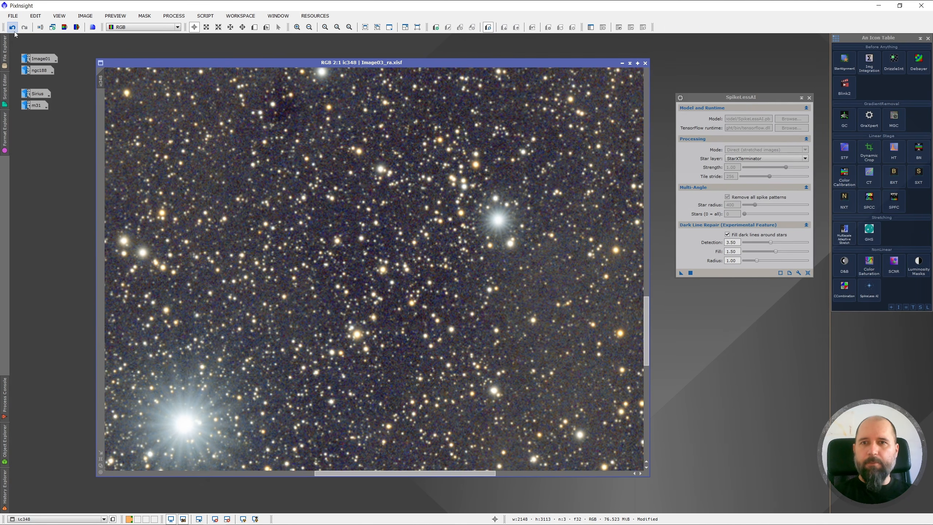
left_click(24, 28)
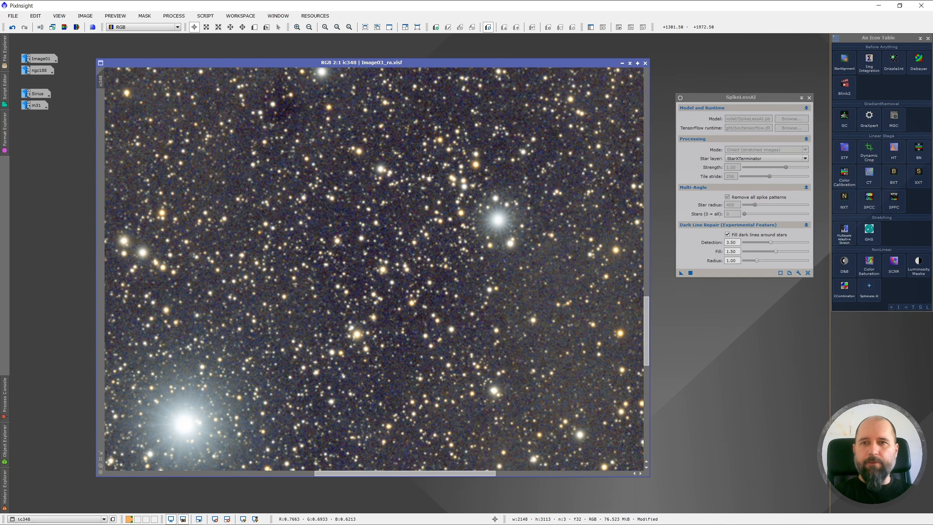
left_click(12, 27)
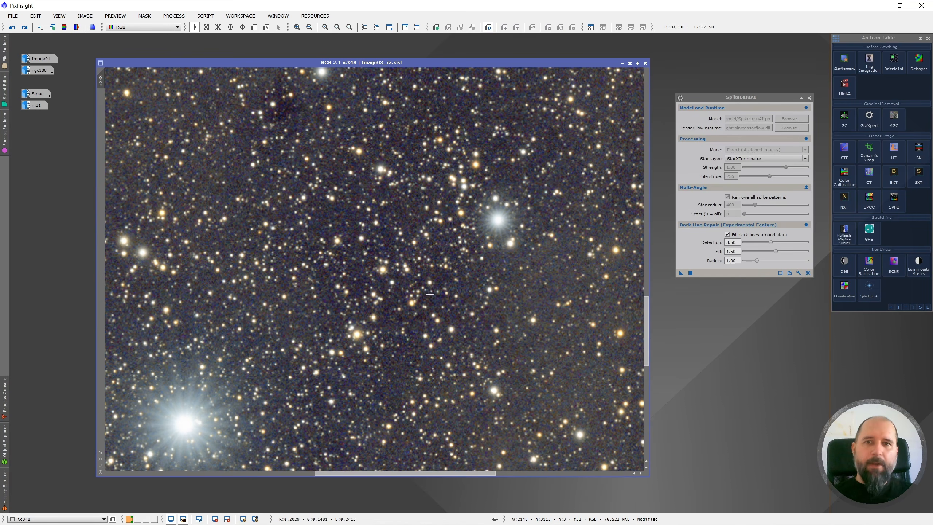
- Redo the spike removal and compare the result on the bright blue star near the image's left edge
scroll(429, 294, "down", 2)
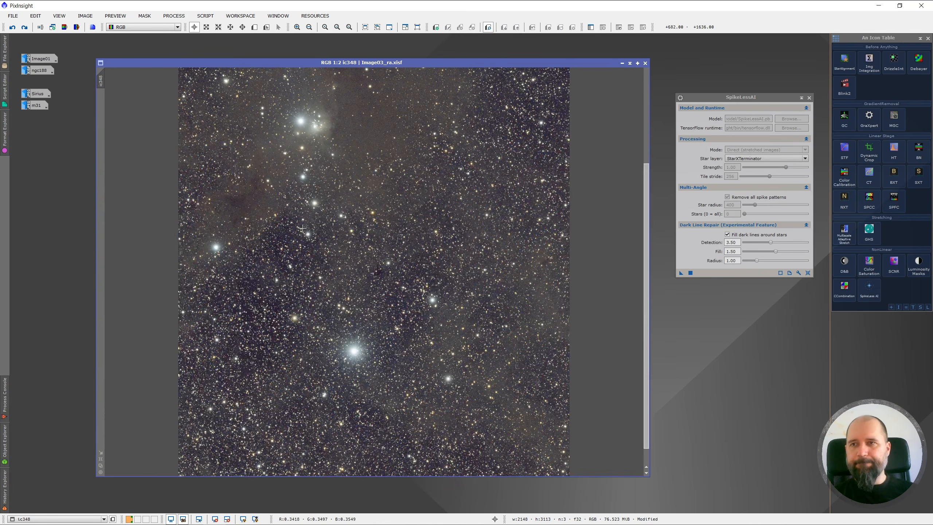
scroll(302, 229, "up", 2)
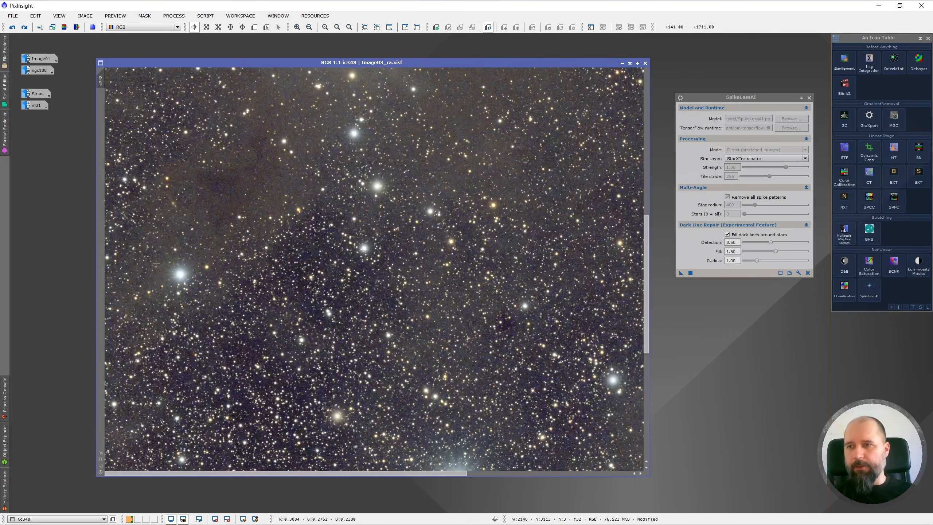
scroll(155, 264, "up", 1)
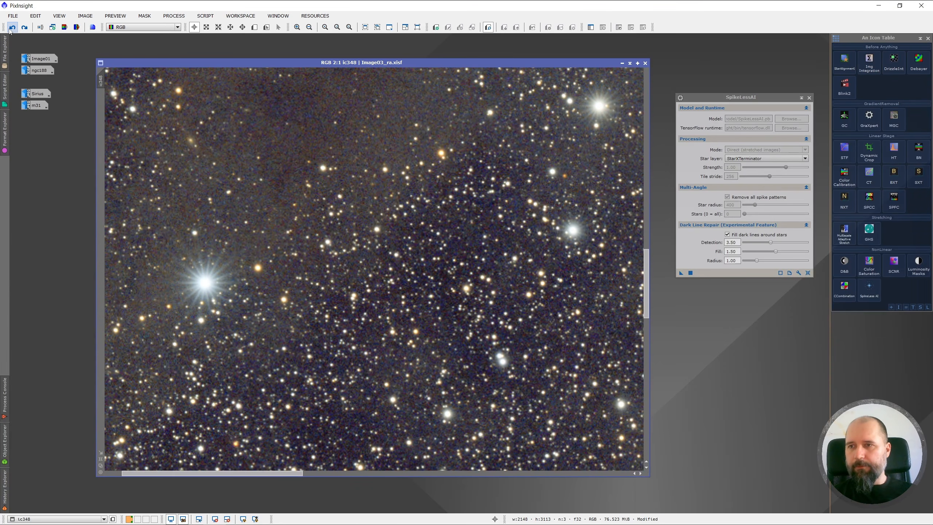
left_click(25, 28)
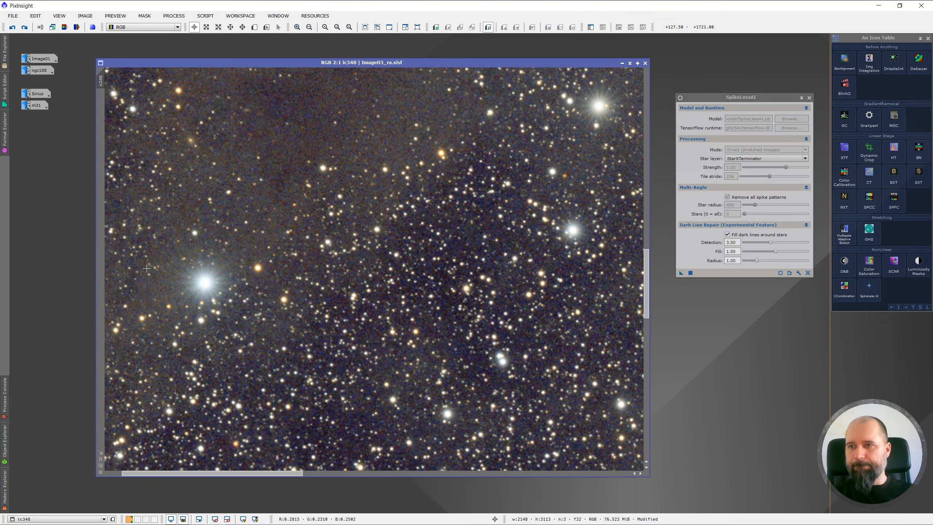
scroll(147, 273, "up", 1)
left_click(24, 29)
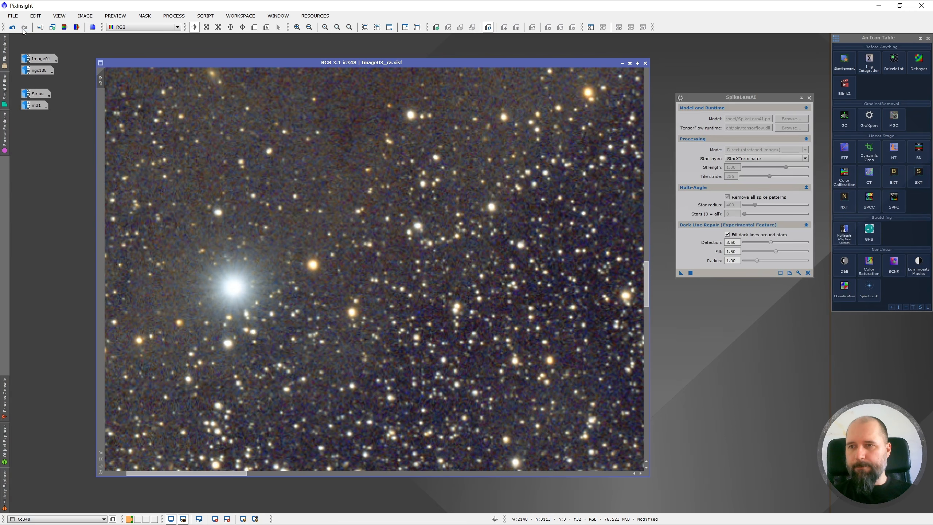
- Compare the bright blue star in ic348 before and after spike removal, and inspect the processed image around the large bright star
left_click(13, 29)
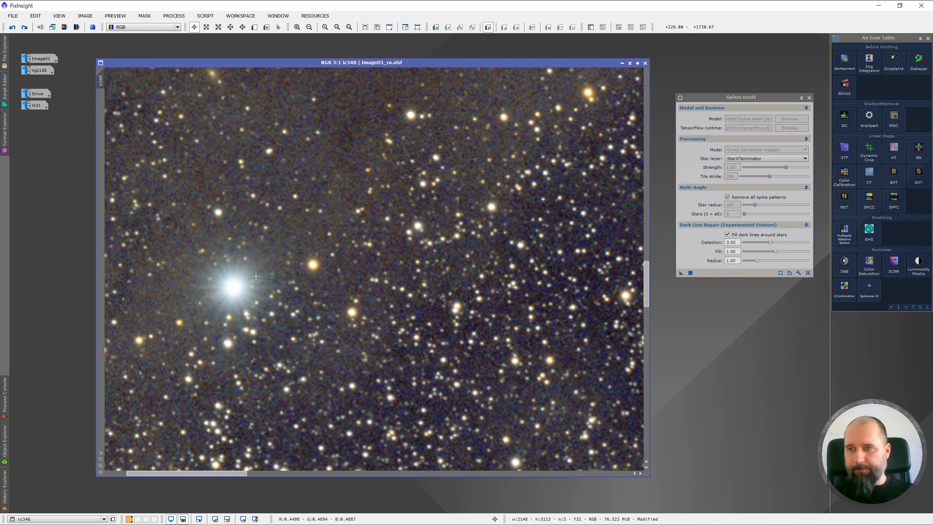
left_click(25, 27)
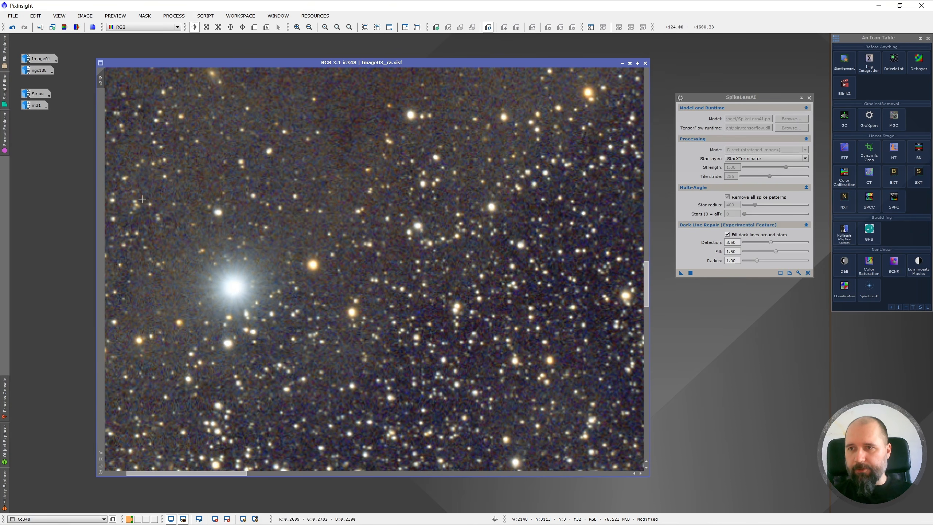
scroll(322, 312, "down", 1)
scroll(322, 313, "down", 2)
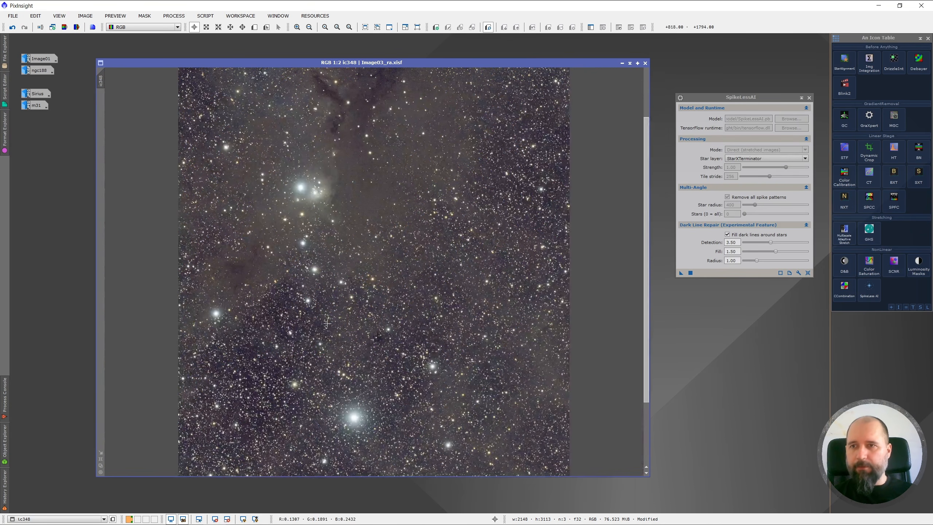
scroll(310, 383, "down", 1)
scroll(310, 383, "up", 1)
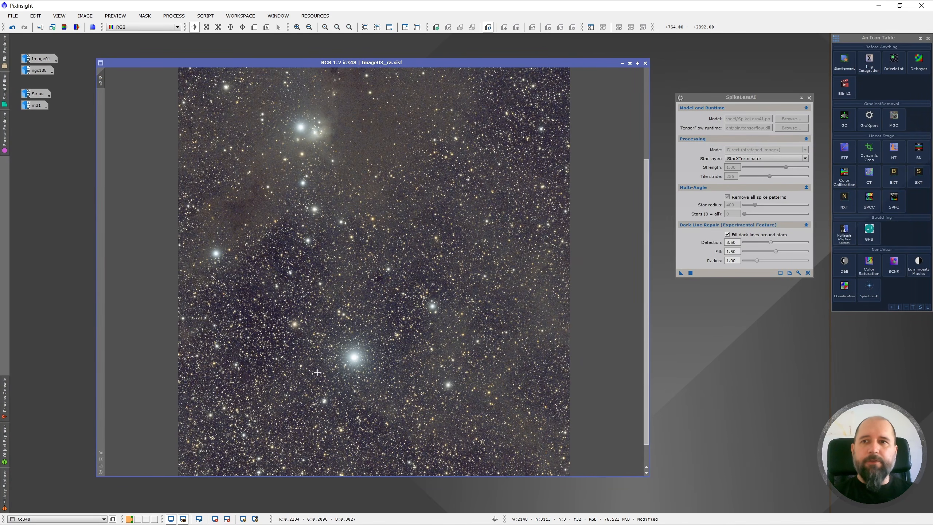
scroll(335, 384, "up", 1)
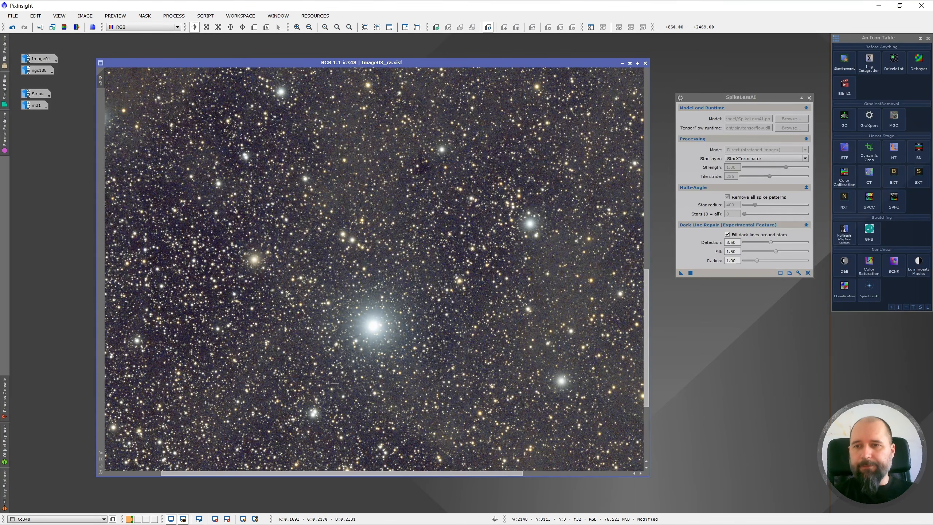
scroll(336, 373, "up", 1)
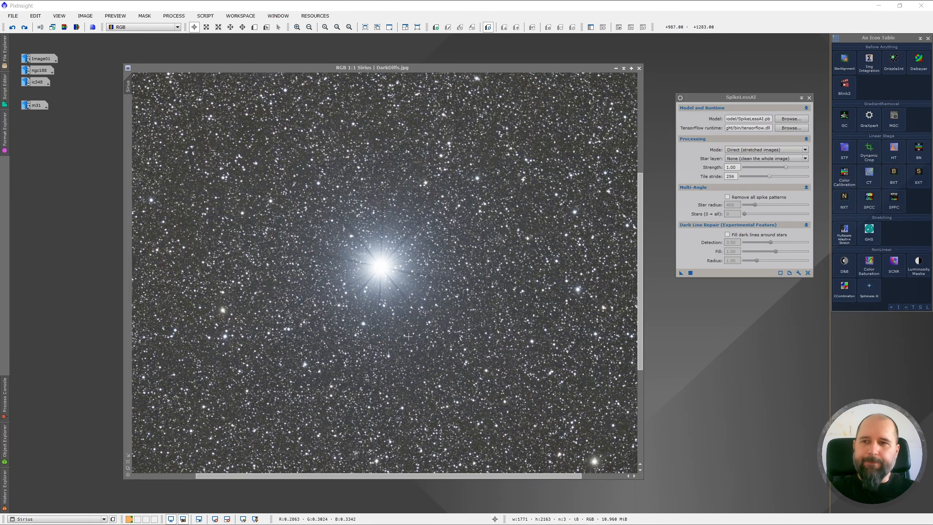
- Examine the dark lines radiating from the bright central star in the Sirius image
scroll(390, 268, "up", 1)
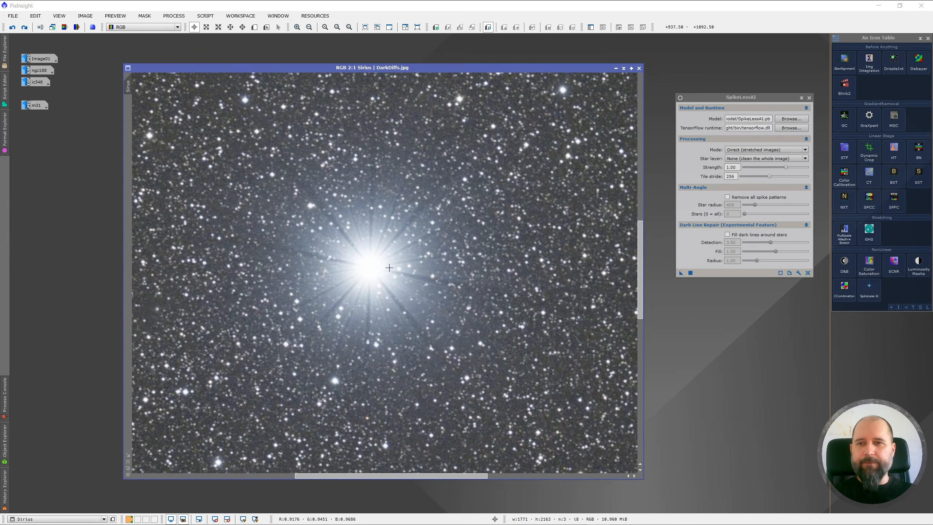
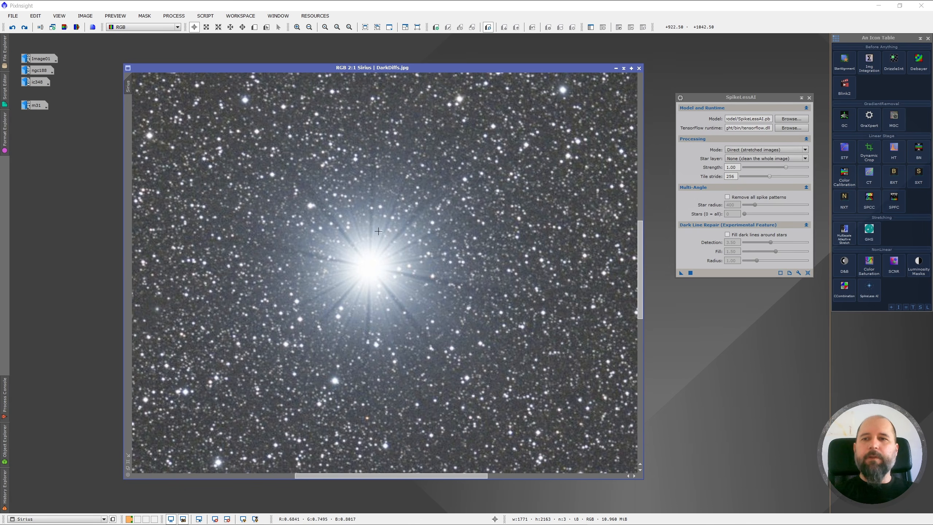
scroll(374, 265, "down", 2)
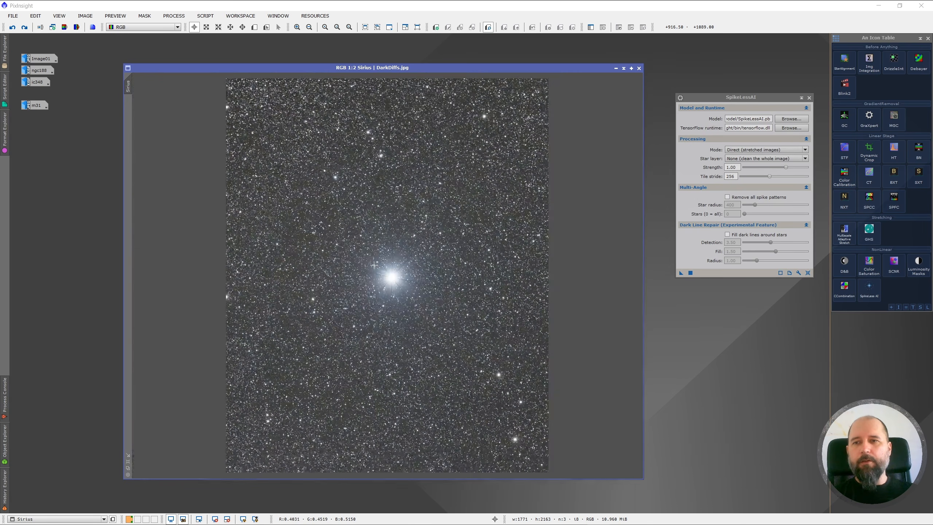
scroll(391, 277, "up", 1)
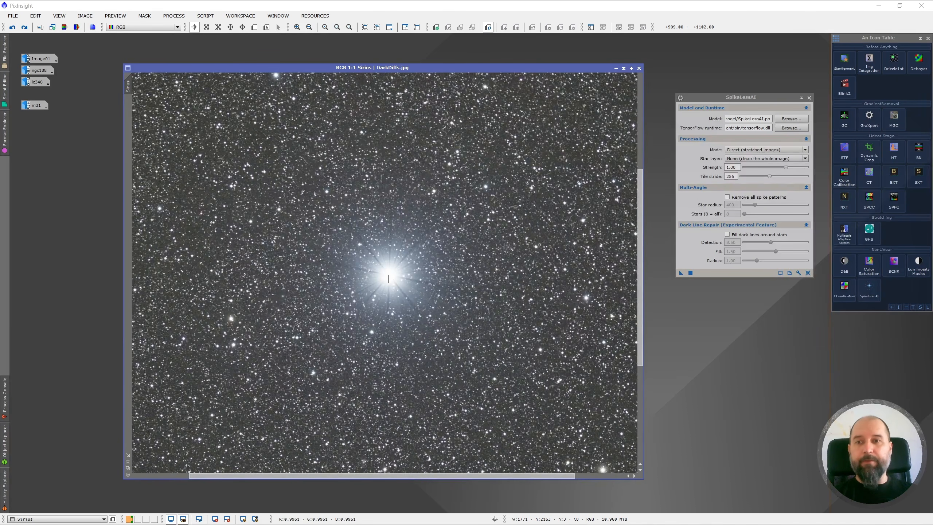
scroll(391, 277, "up", 1)
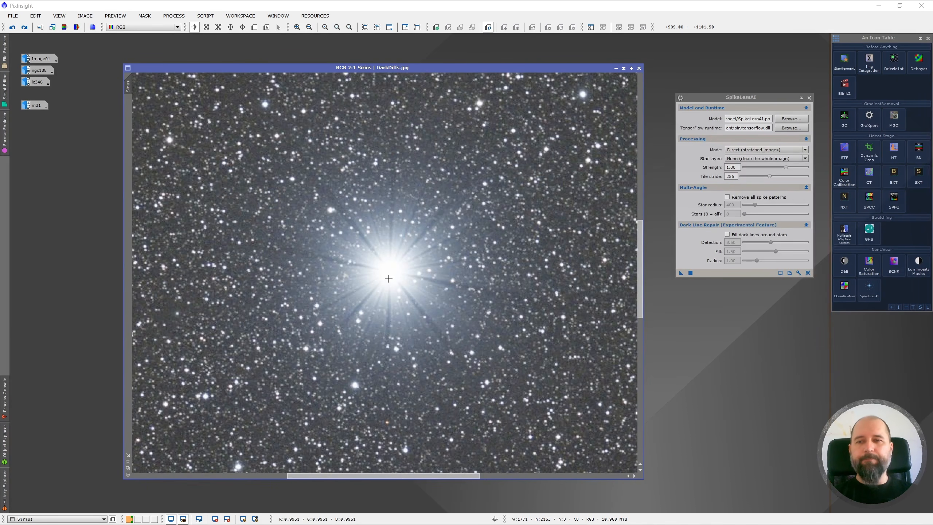
left_click(756, 99)
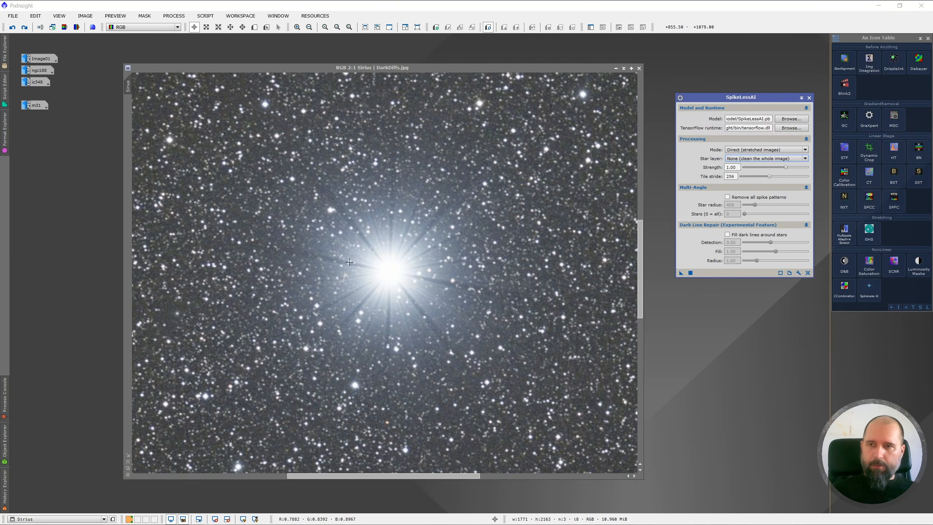
left_click(385, 277)
scroll(385, 278, "up", 1)
scroll(385, 278, "down", 1)
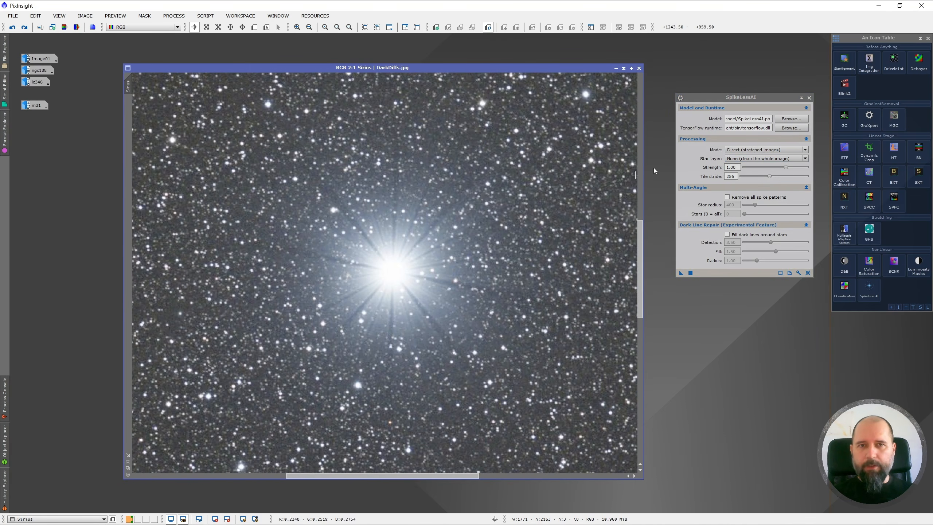
- Enable Fill dark lines around stars in SpikeLessAI and apply the process to the Sirius image
left_click(735, 235)
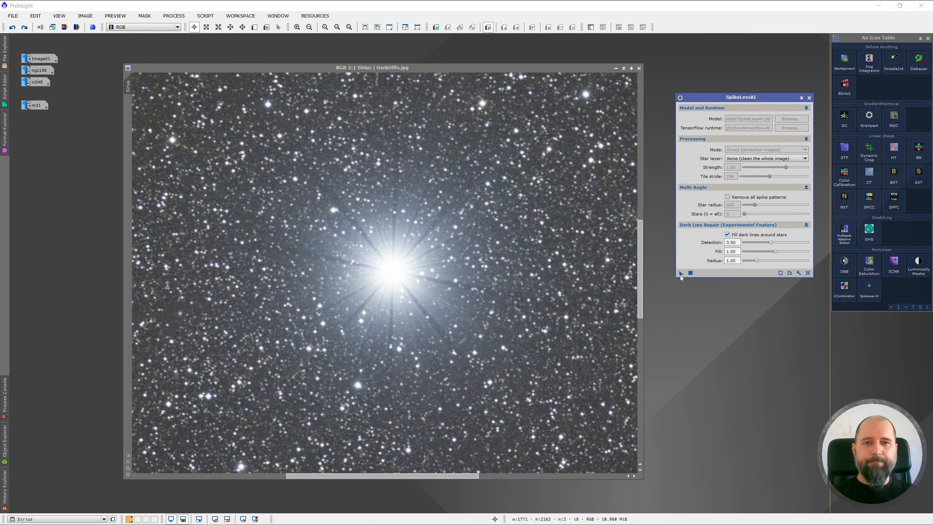
left_click_drag(680, 274, 387, 271)
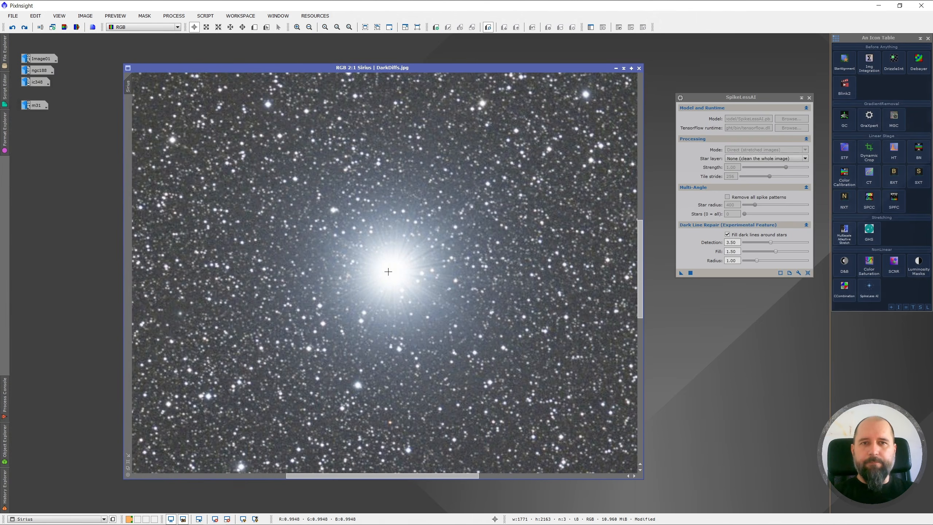
scroll(384, 260, "up", 1)
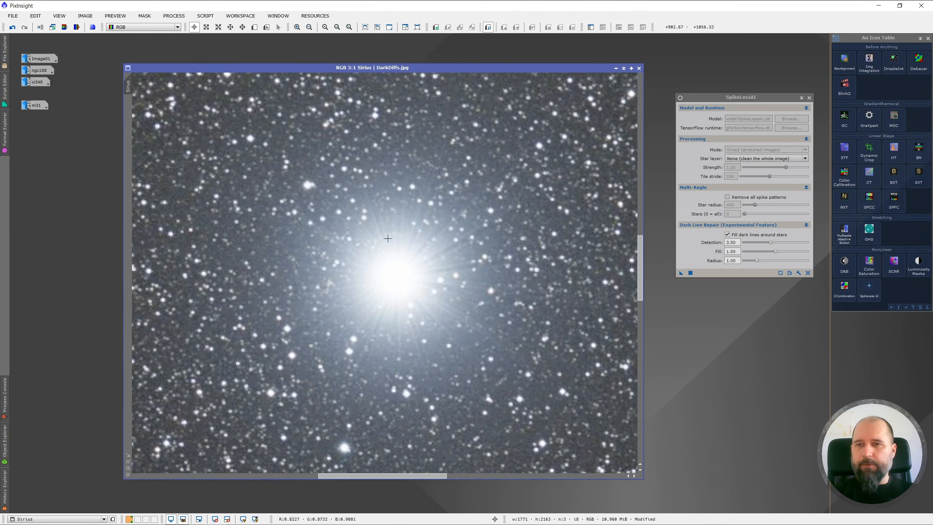
- Compare the central star of the Sirius image with and without the dark line repair, and undo the repair
left_click(12, 28)
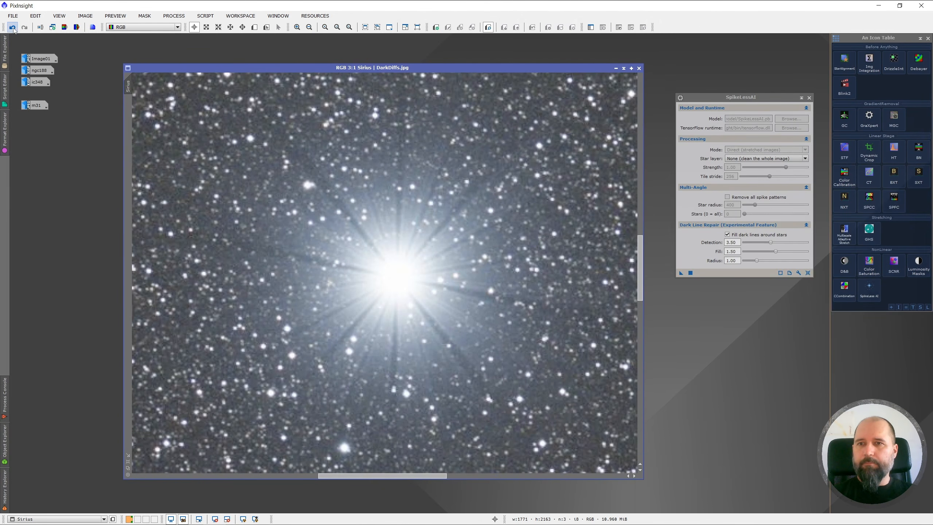
left_click(25, 27)
scroll(271, 269, "down", 3)
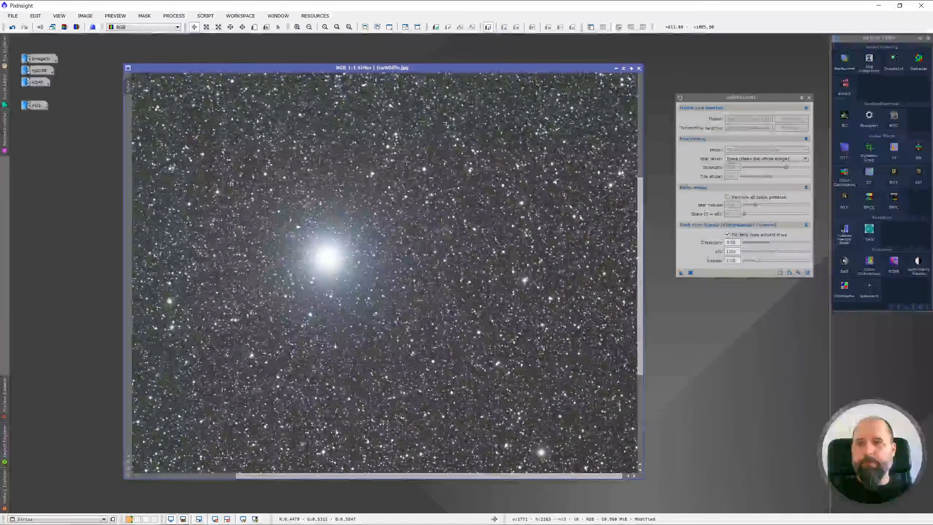
scroll(389, 272, "up", 3)
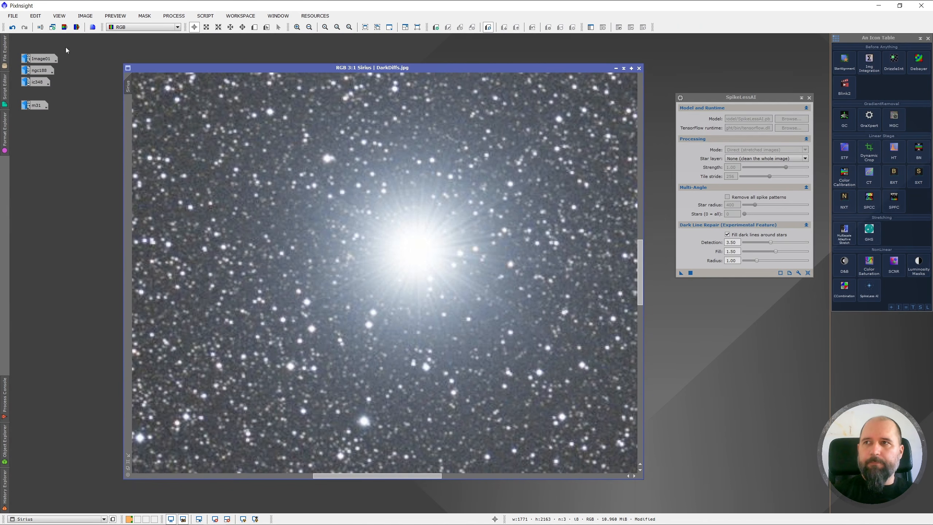
left_click(12, 27)
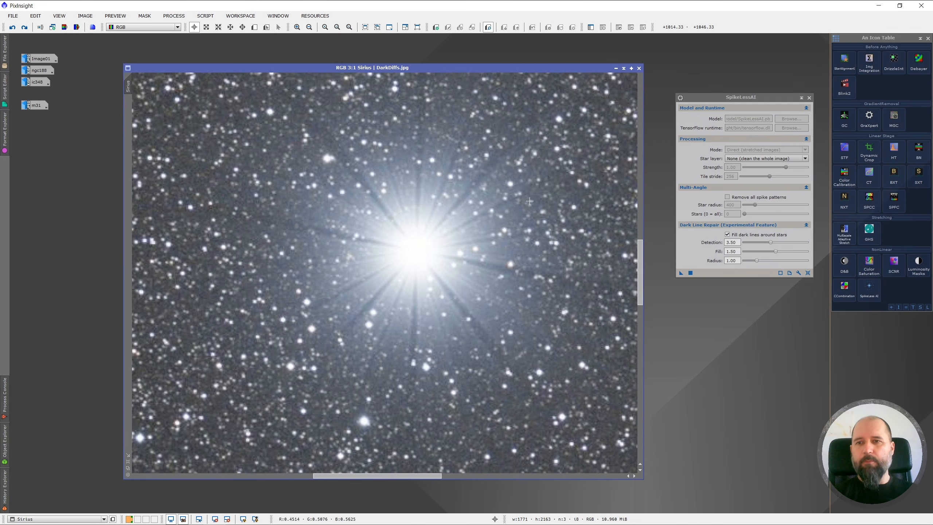
- Turn off Fill dark lines around stars and apply SpikeLessAI's basic spike removal to the Sirius image
left_click(728, 98)
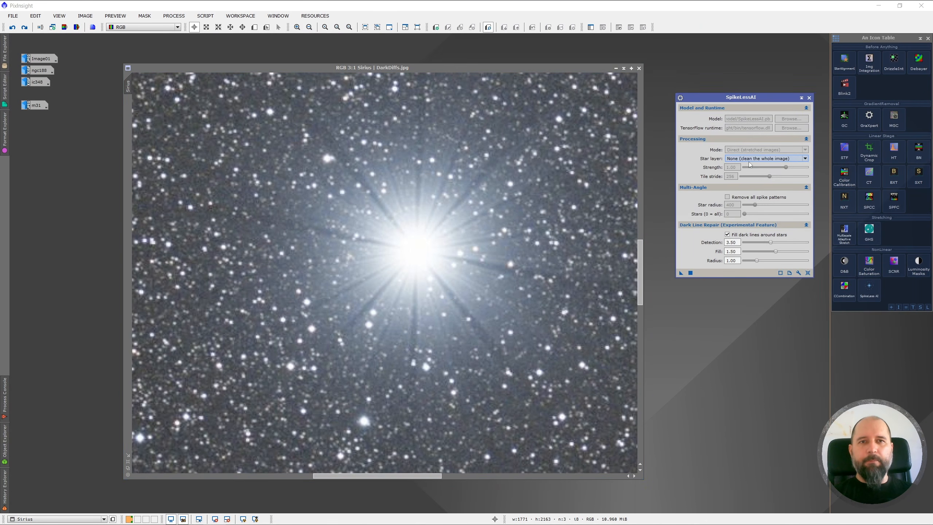
left_click(727, 234)
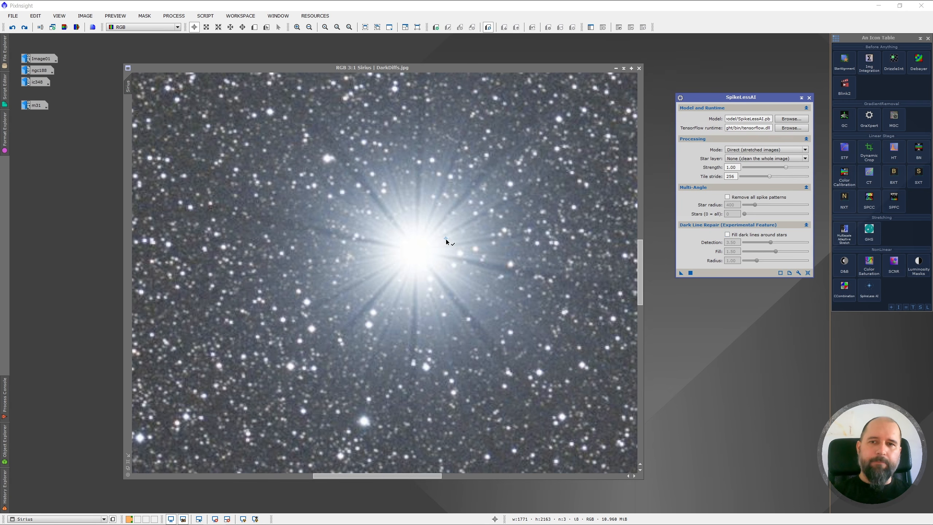
left_click_drag(446, 239, 446, 238)
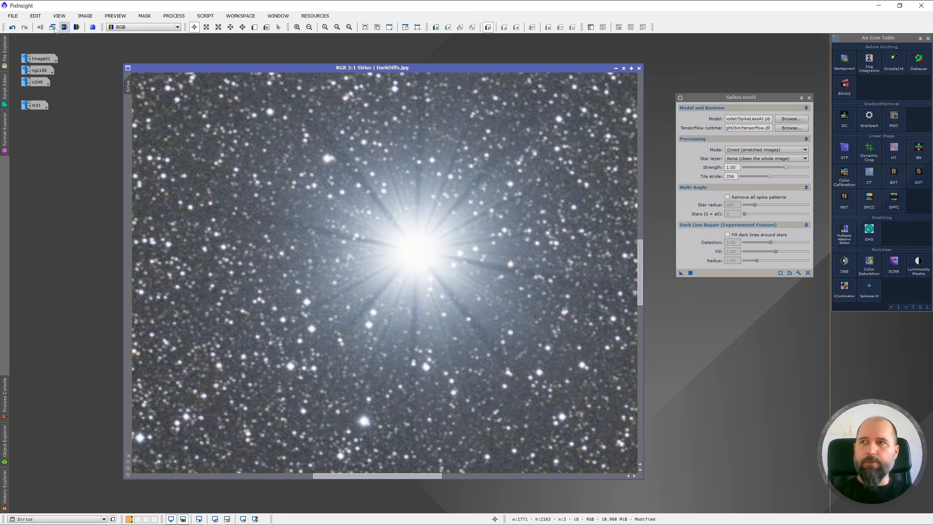
- Compare the Sirius image before and after the basic spike removal, and leave that removal undone
left_click(12, 27)
left_click(24, 28)
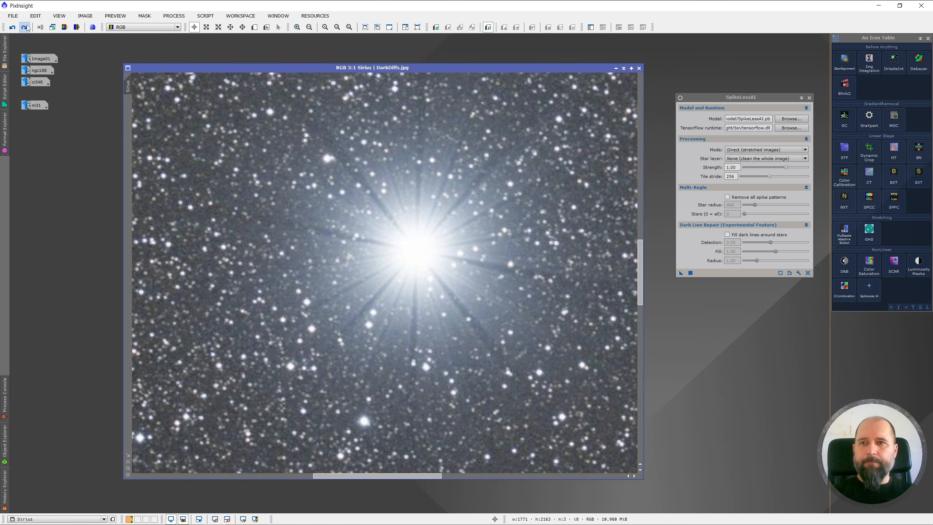
left_click(12, 27)
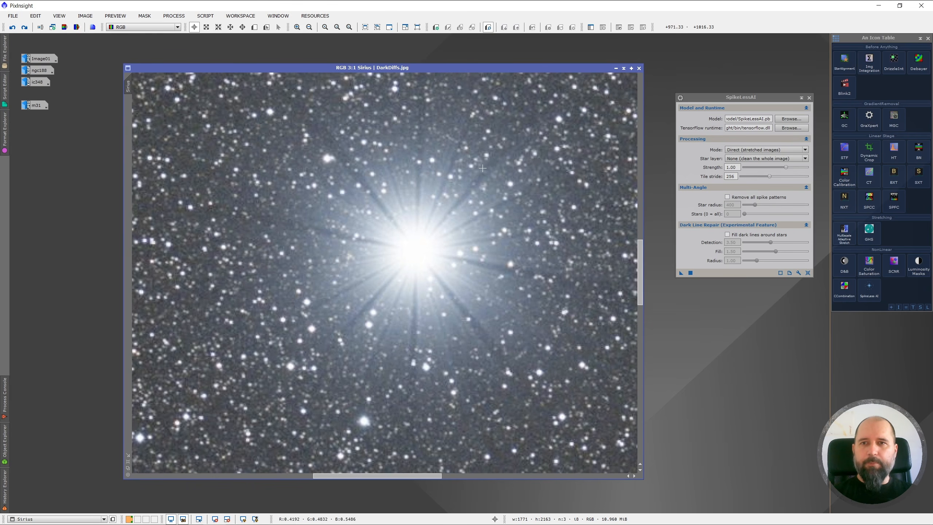
left_click(25, 31)
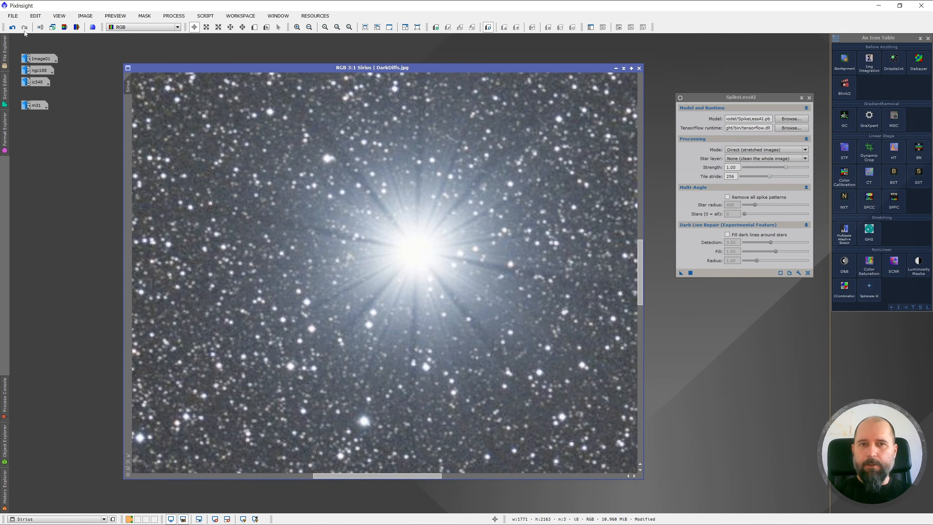
left_click(12, 27)
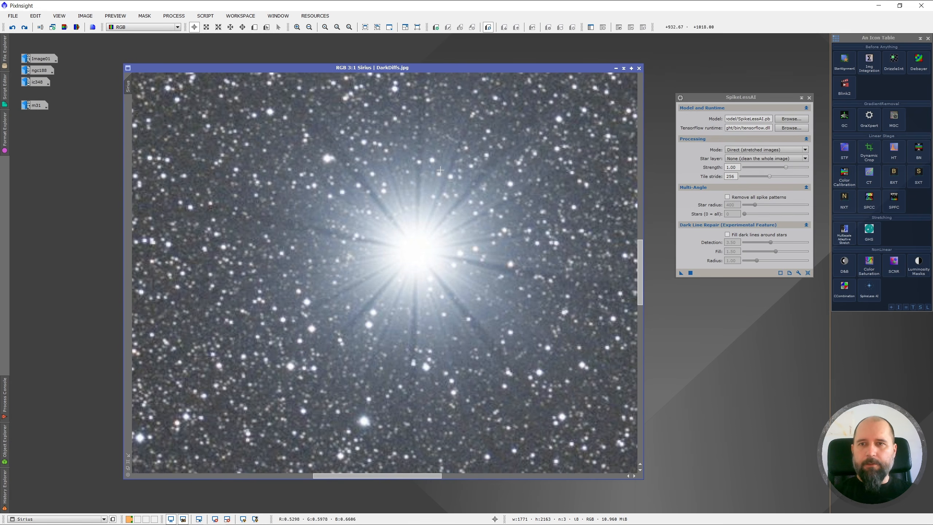
- Apply SpikeLessAI to the Sirius image with Remove all spike patterns enabled, and compare the central star before and after
left_click(728, 197)
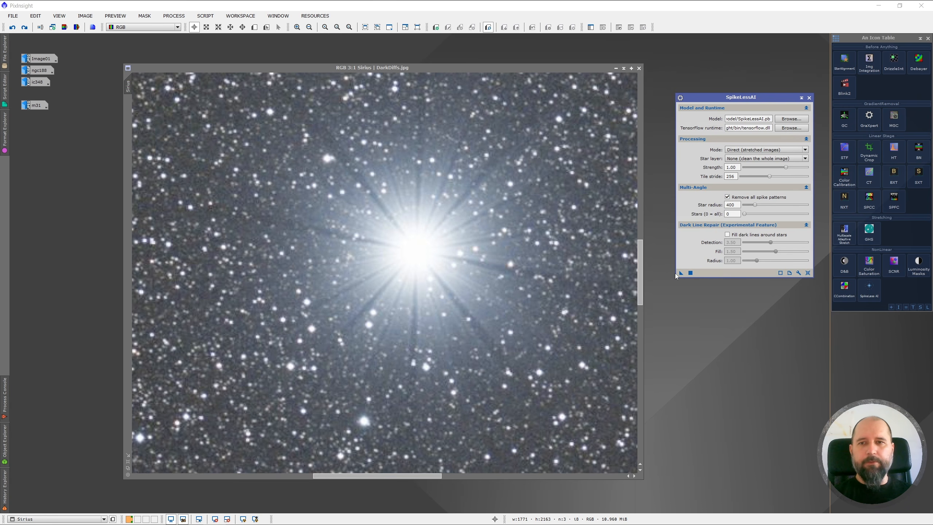
left_click_drag(449, 272, 449, 271)
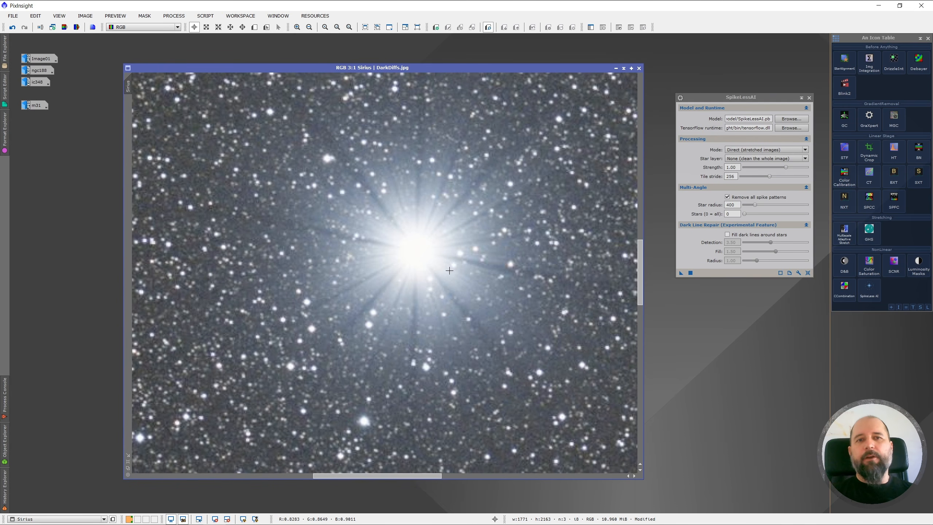
left_click(12, 27)
left_click(24, 28)
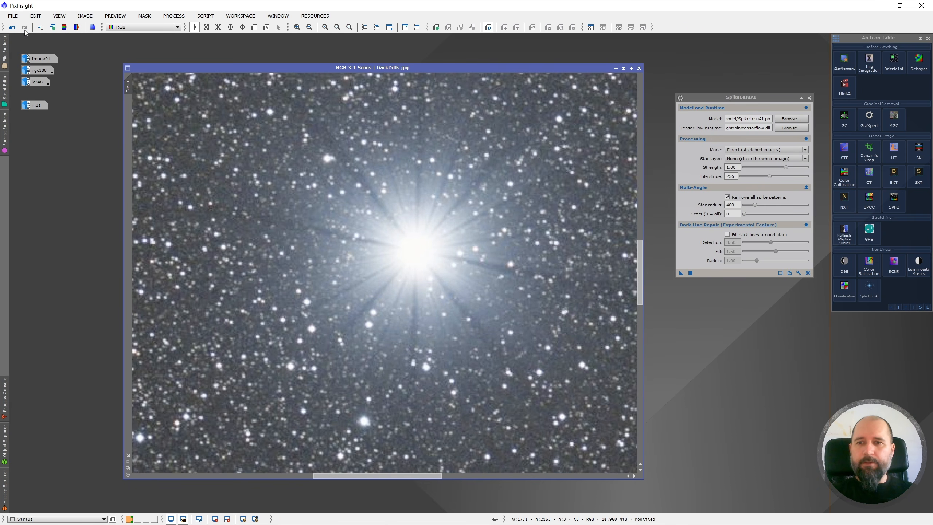
left_click(12, 30)
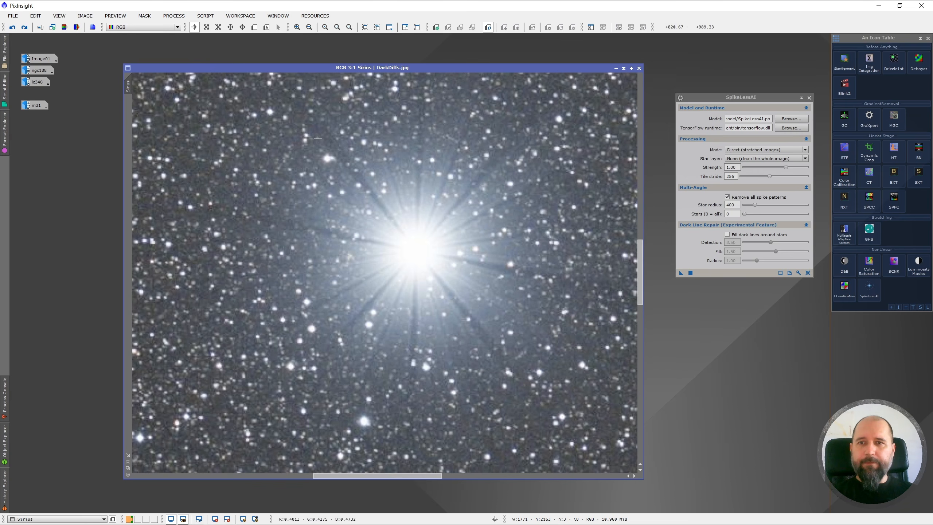
left_click(25, 29)
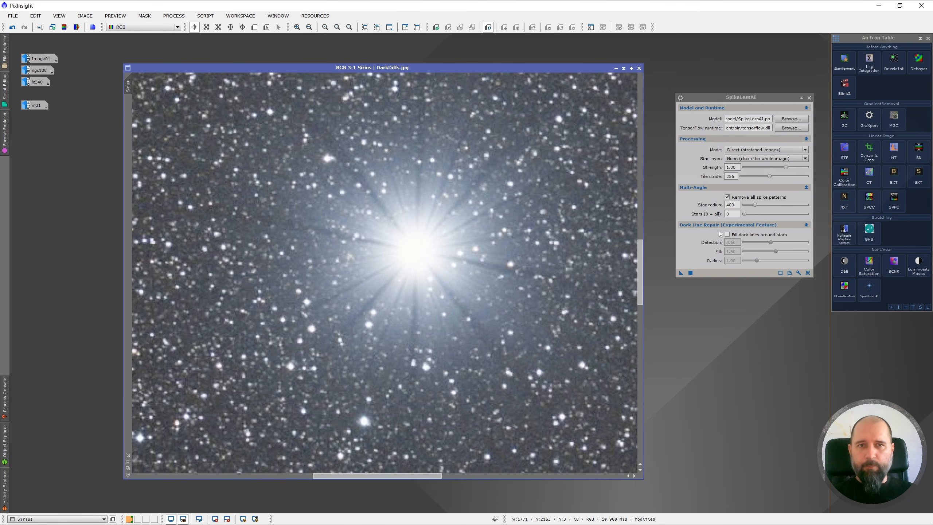
- Enable Fill dark lines around stars and apply the dark line repair to the cleaned Sirius image
left_click(747, 234)
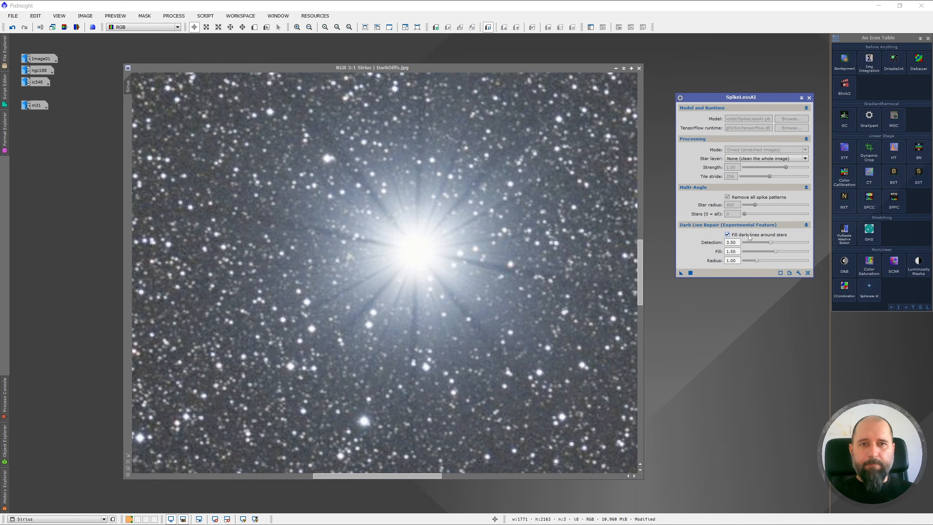
left_click(689, 273)
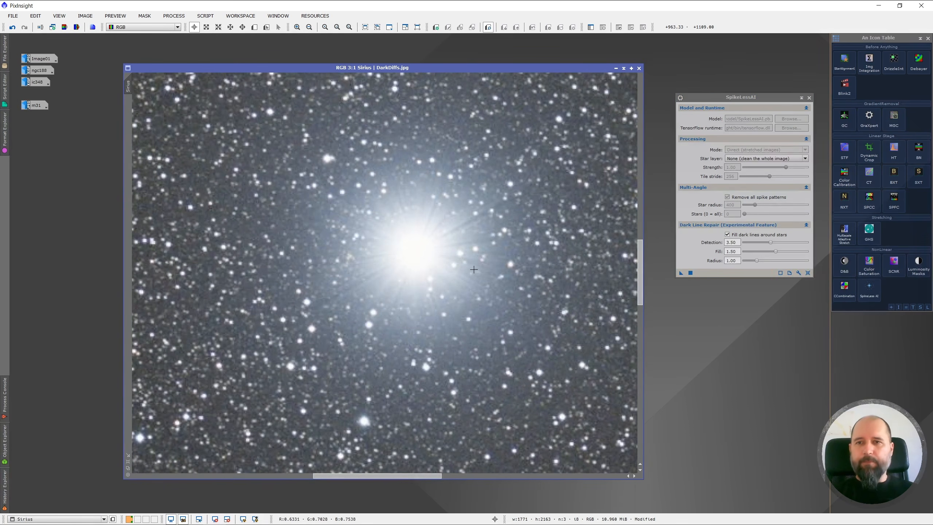
scroll(469, 268, "down", 2)
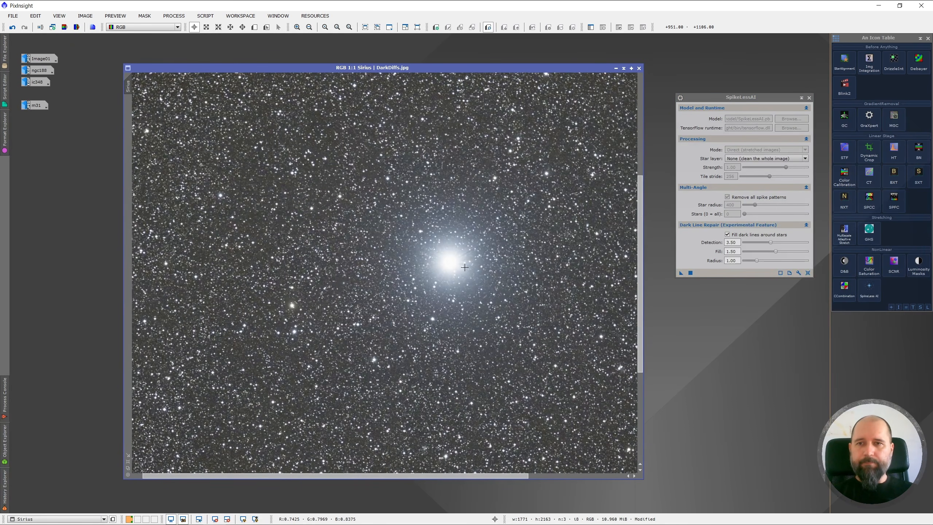
- Compare the bright central star in Sirius before and after the dark line repair, leaving the repair applied
scroll(464, 265, "up", 1)
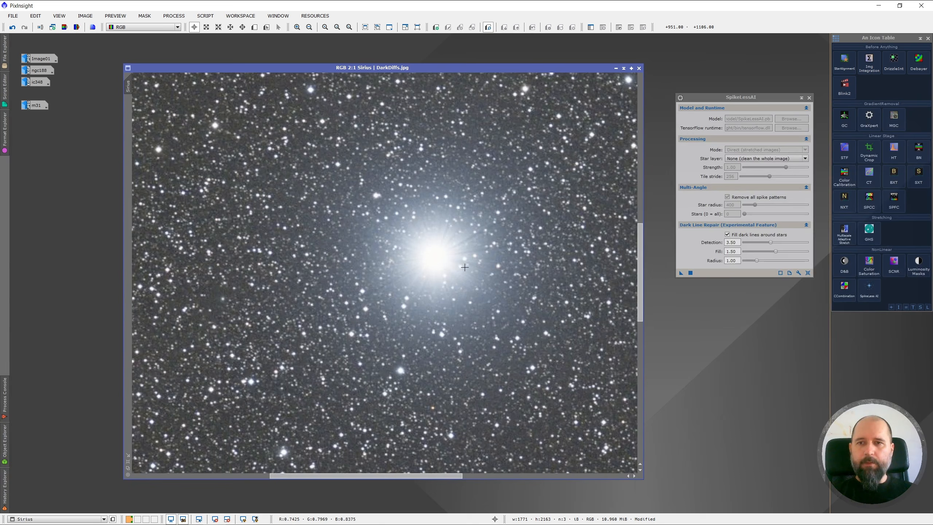
left_click(12, 28)
key("ctrl+y")
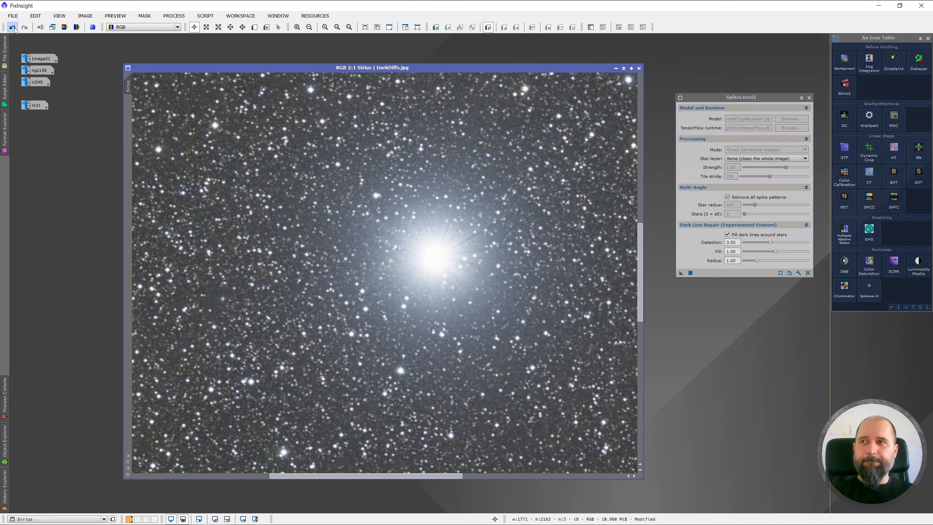
left_click(13, 29)
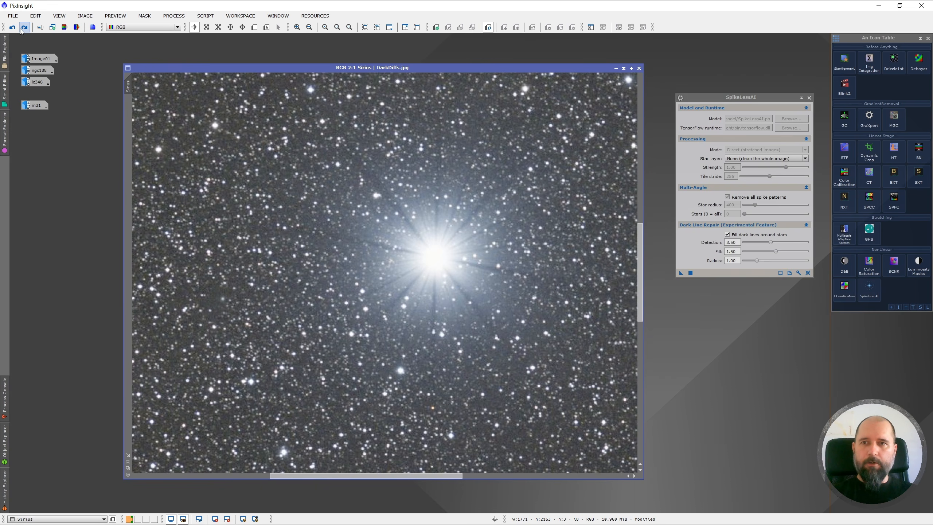
left_click(24, 28)
scroll(402, 296, "down", 2)
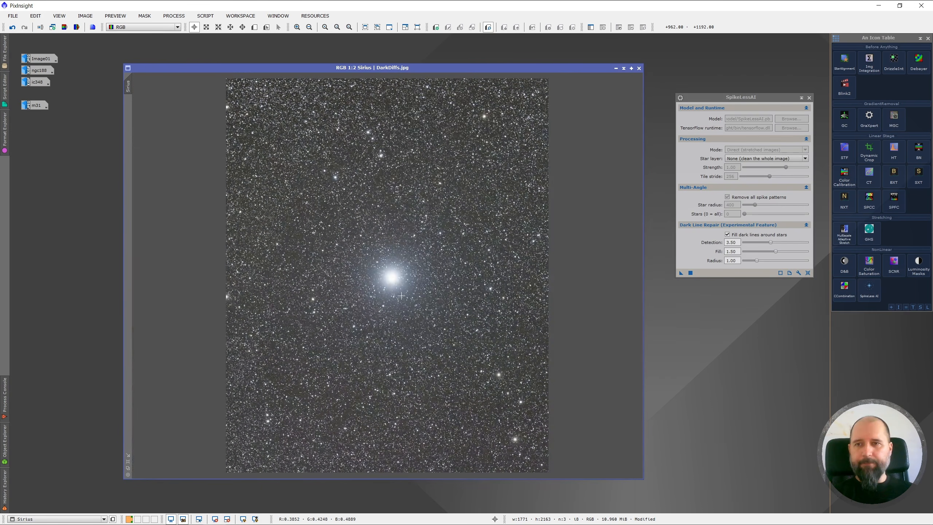
- Examine the repaired halo around the bright star in Sirius up close, and compare the whole image with its unrepaired version
scroll(403, 278, "up", 2)
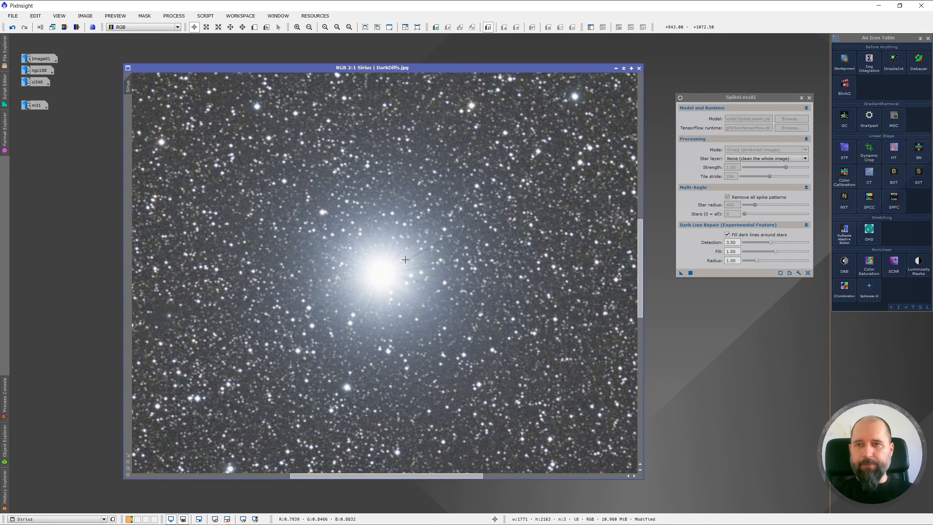
scroll(401, 275, "up", 1)
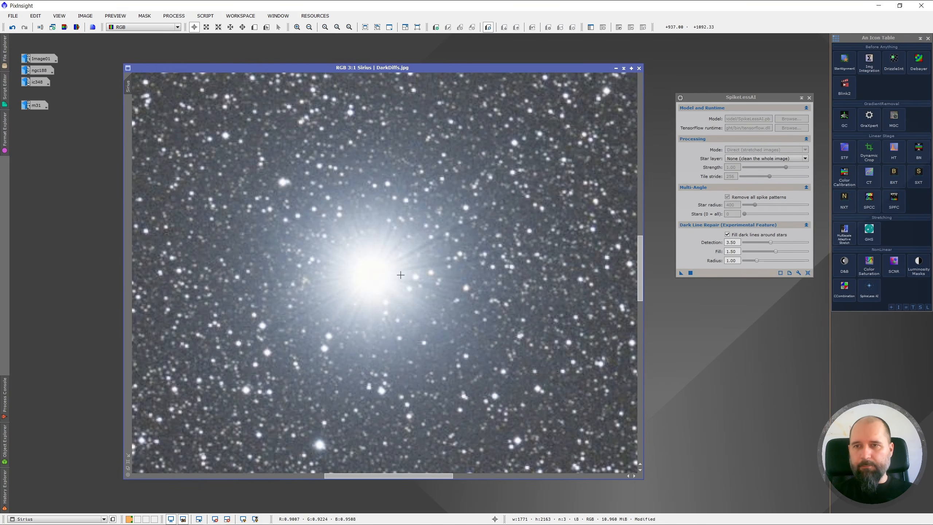
scroll(349, 285, "down", 3)
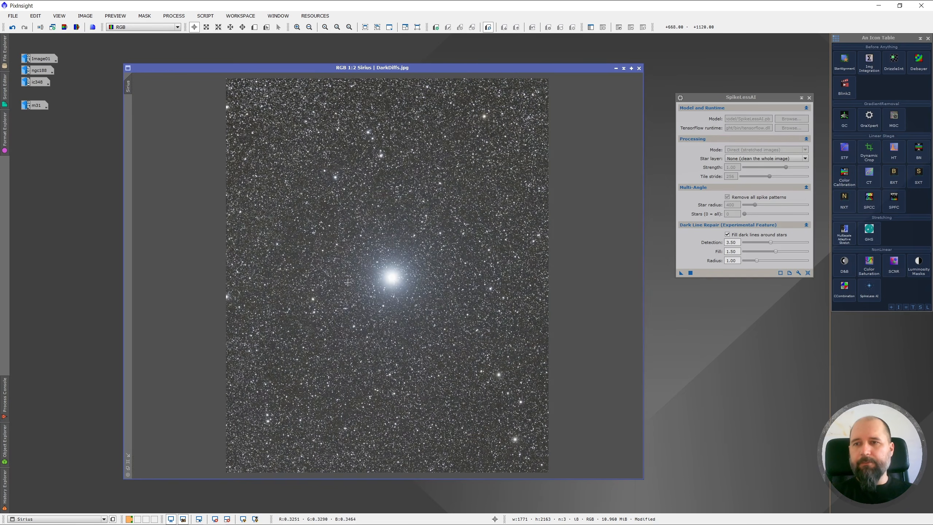
left_click(12, 29)
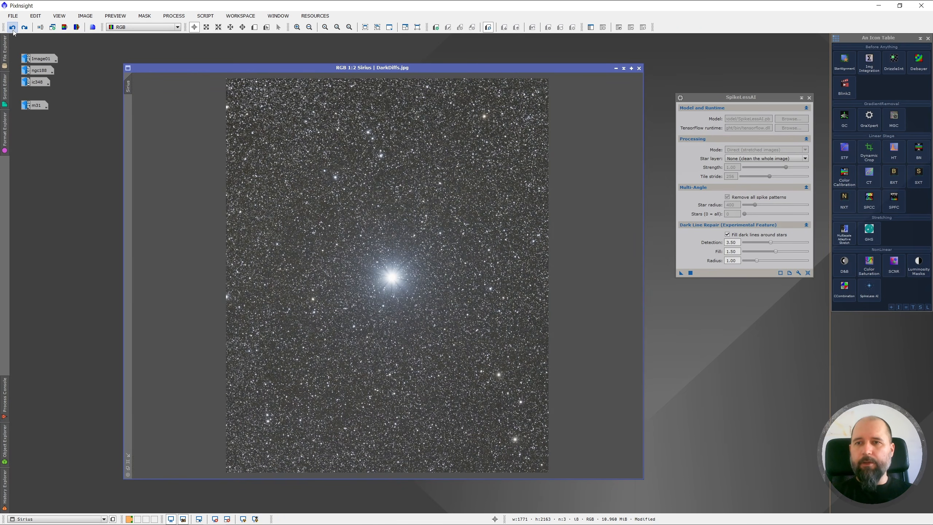
left_click(26, 29)
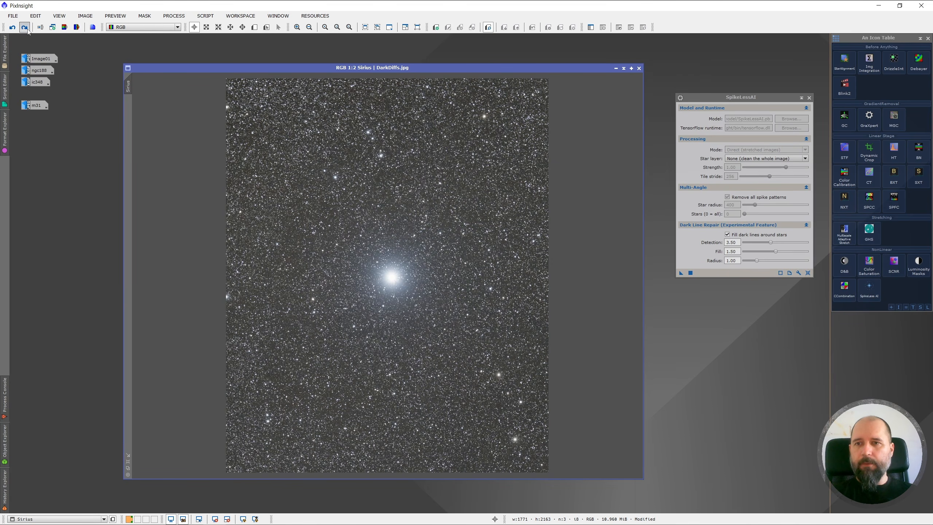
scroll(397, 293, "up", 2)
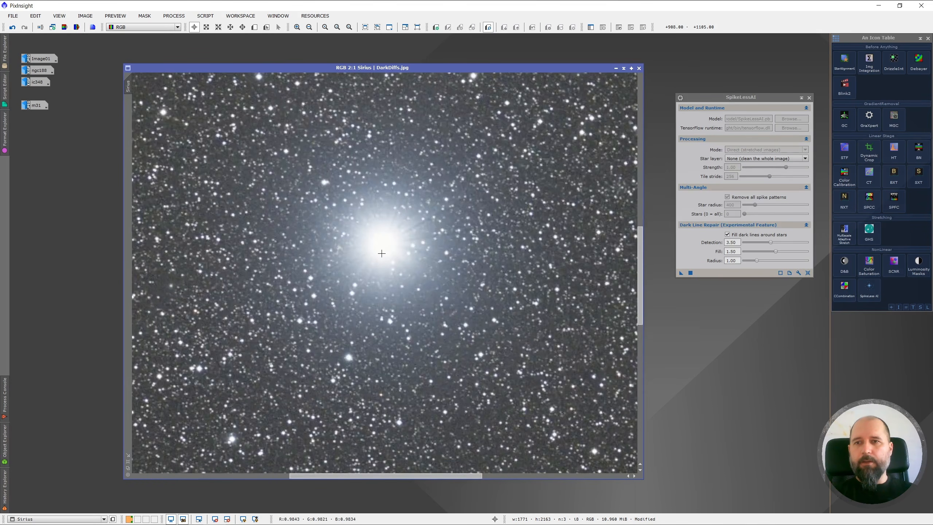
scroll(381, 254, "up", 1)
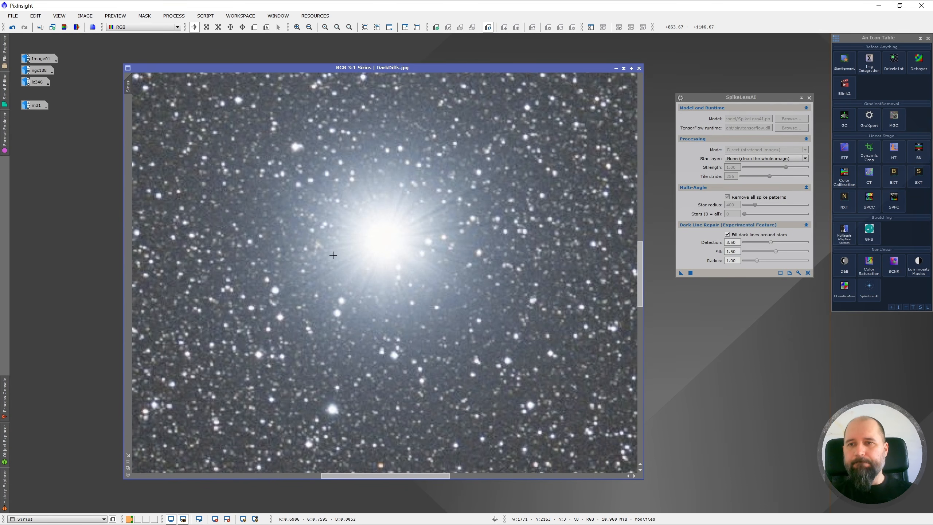
scroll(298, 248, "down", 1)
scroll(283, 249, "down", 1)
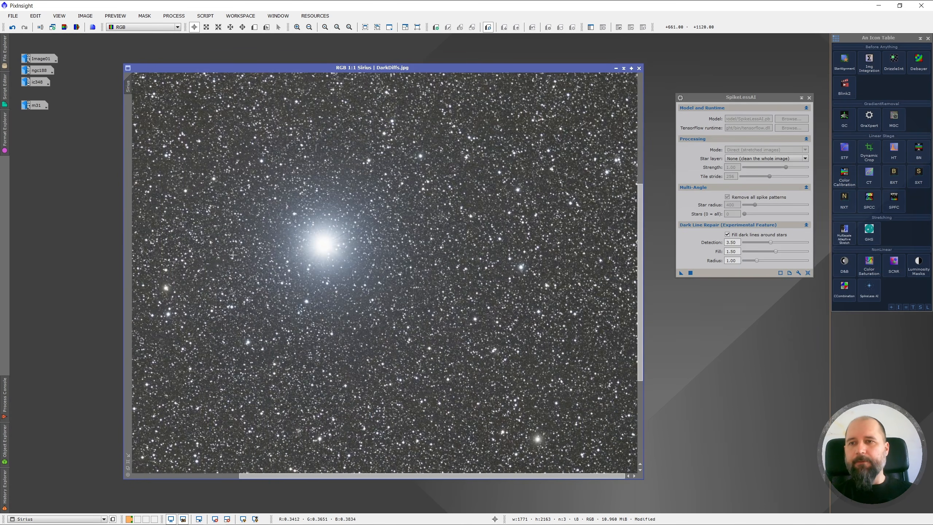
scroll(245, 250, "down", 1)
scroll(358, 279, "up", 1)
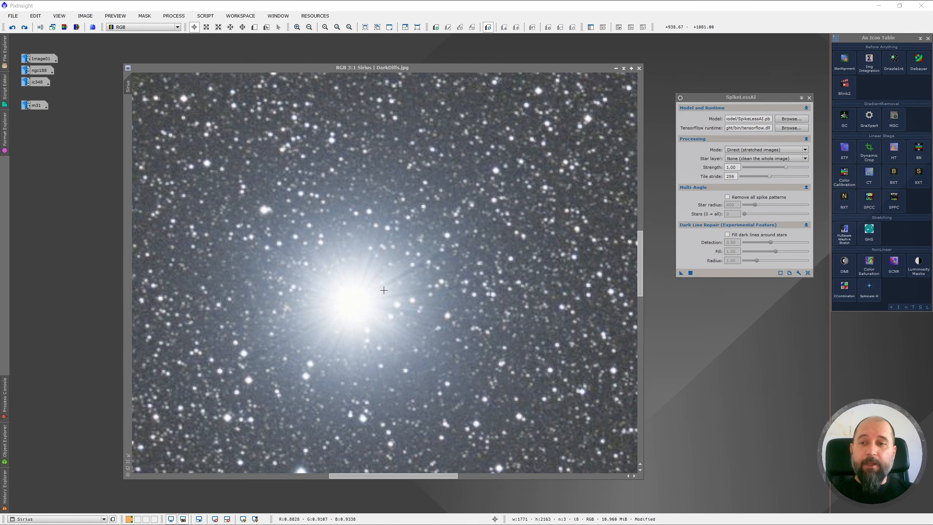
- Try SpikeLessAI's basic spike removal on the Sirius image with spike pattern removal and dark line filling off, and undo it
left_click(747, 100)
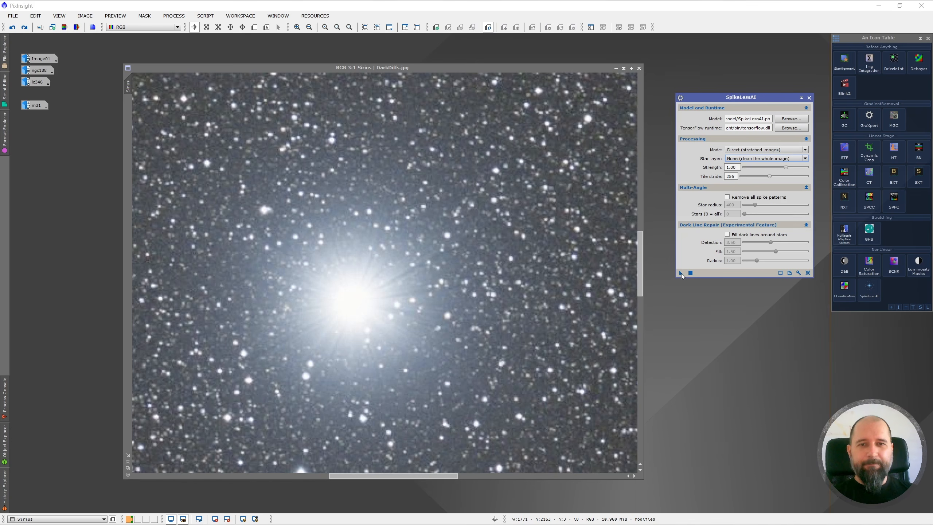
left_click_drag(680, 272, 349, 304)
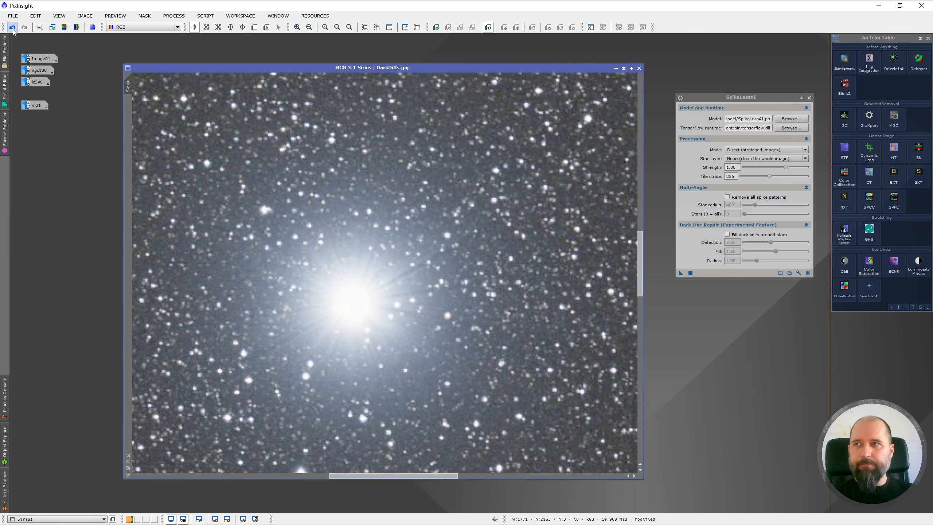
left_click(12, 31)
- Enable Remove all spike patterns and apply SpikeLessAI to Sirius, comparing the star with its previous state
left_click(757, 196)
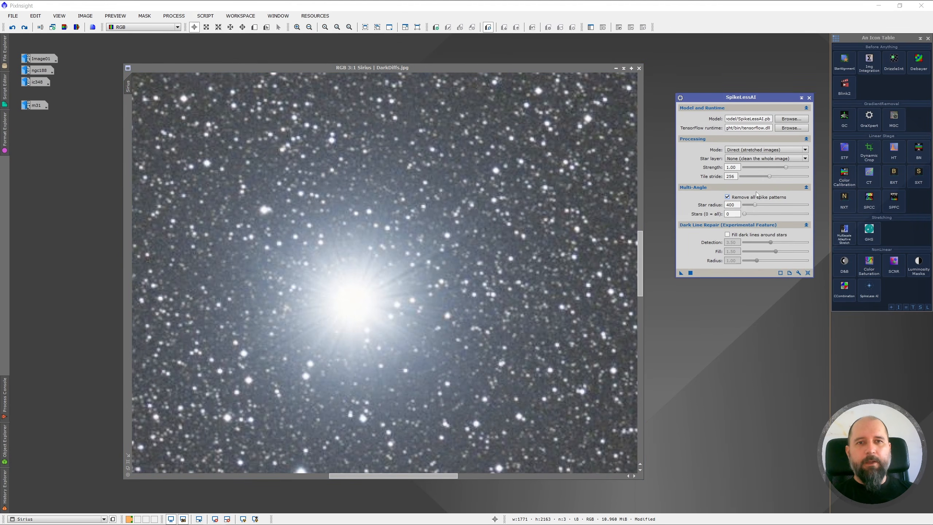
left_click_drag(387, 291, 387, 292)
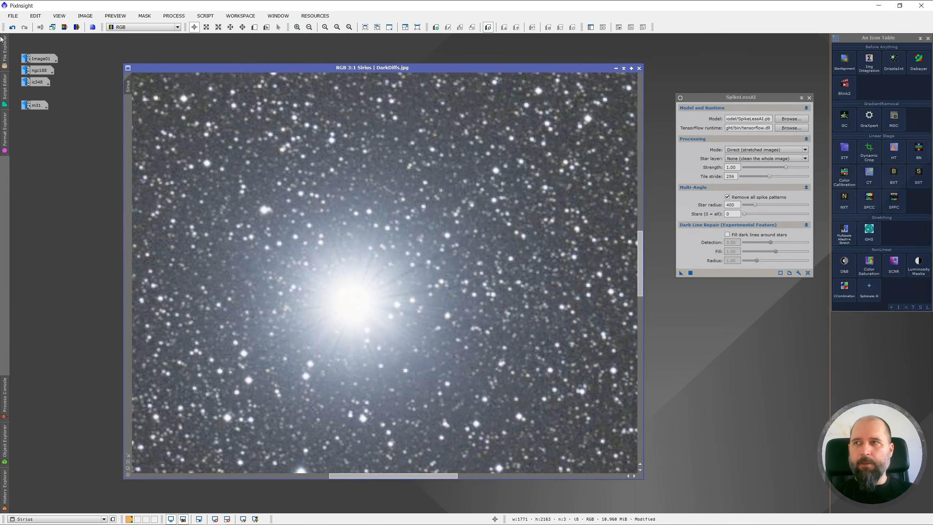
left_click(25, 27)
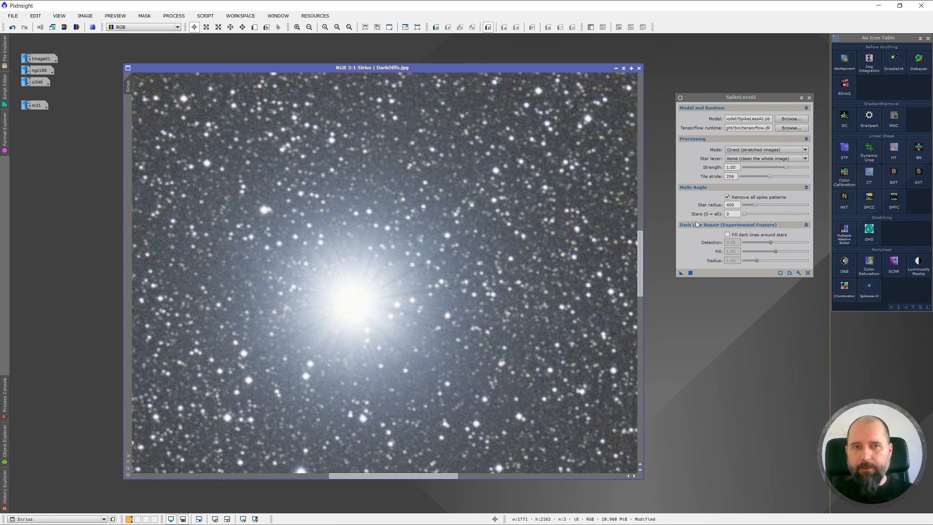
- Enable Fill dark lines around stars, try the dark line repair on the Sirius image, and undo it
left_click(741, 235)
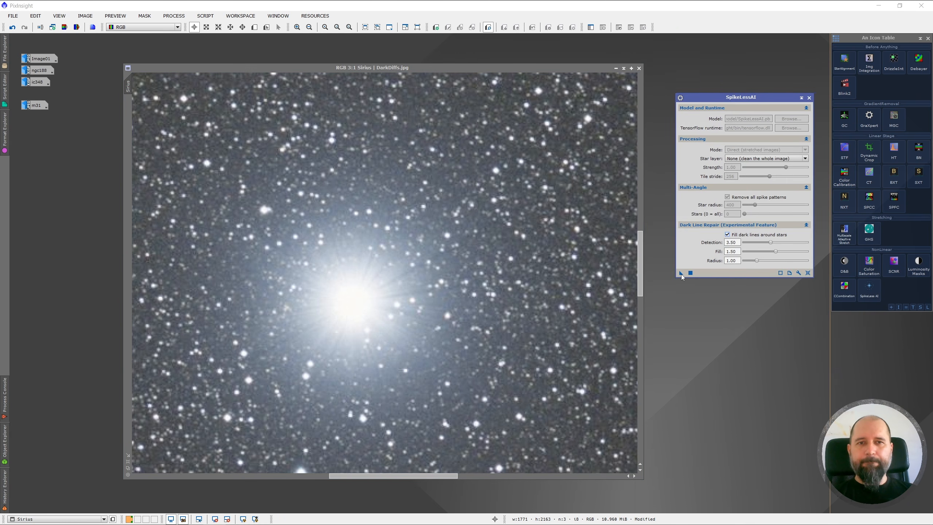
left_click_drag(379, 287, 379, 287)
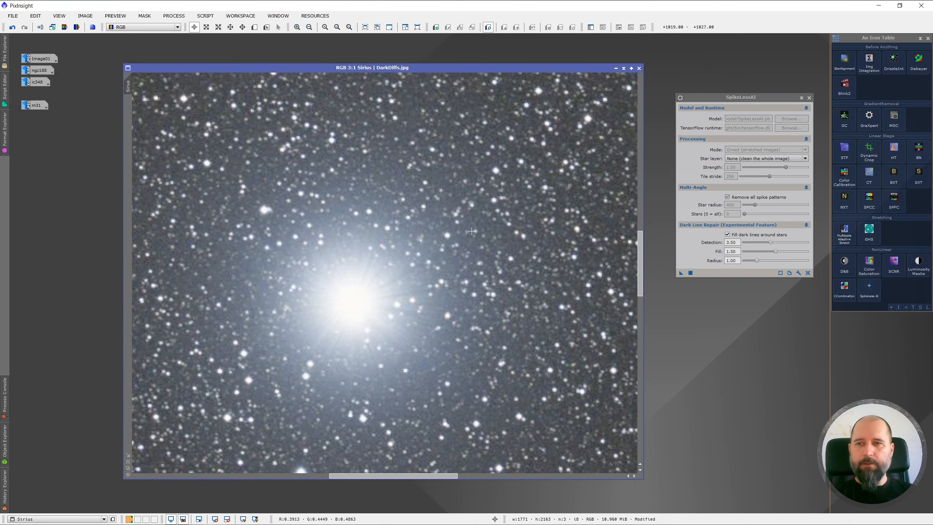
left_click(11, 27)
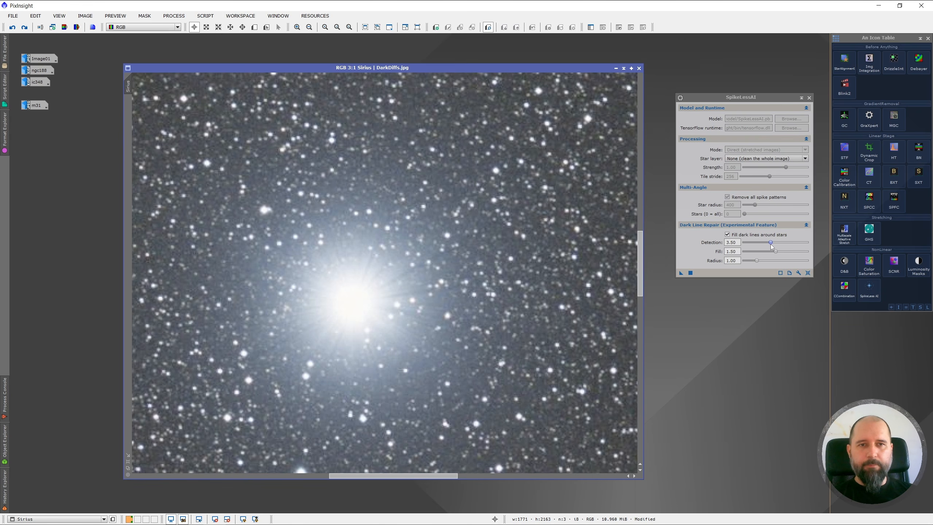
- Set the dark line Detection to 8.00 and test the repair on Sirius against the unrepaired star, leaving it undone
left_click_drag(770, 244, 810, 255)
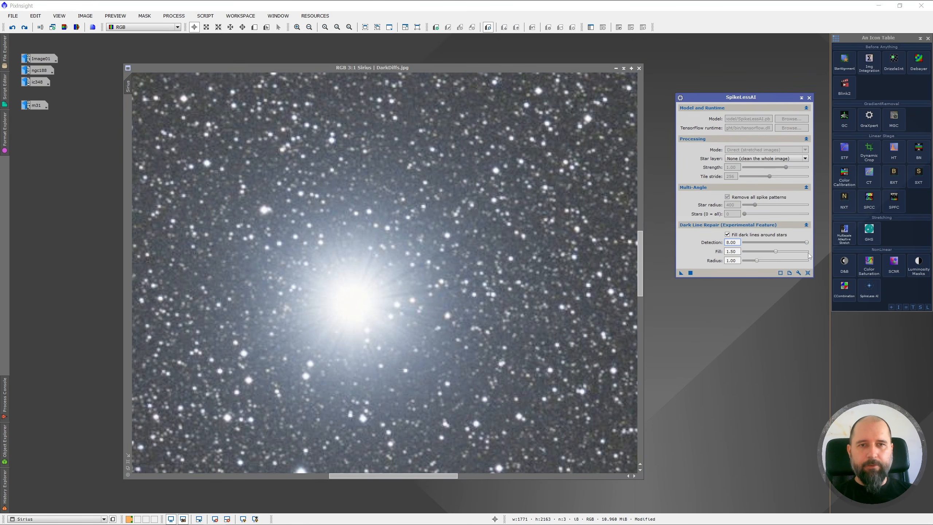
left_click(680, 274)
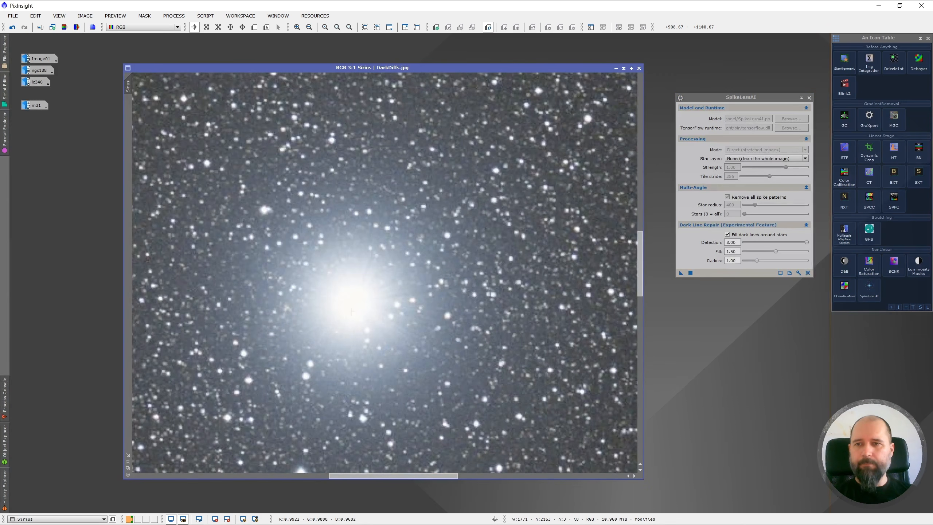
scroll(349, 315, "up", 1)
scroll(341, 324, "down", 1)
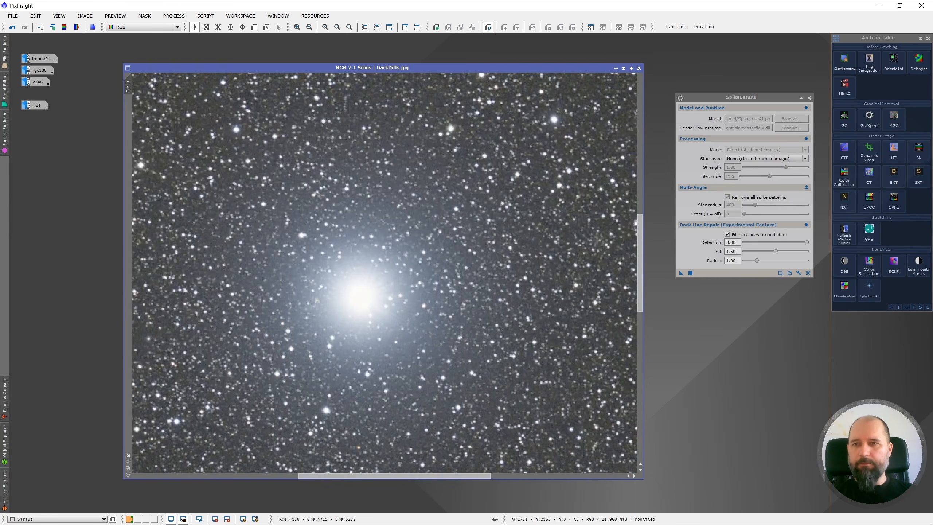
left_click(12, 28)
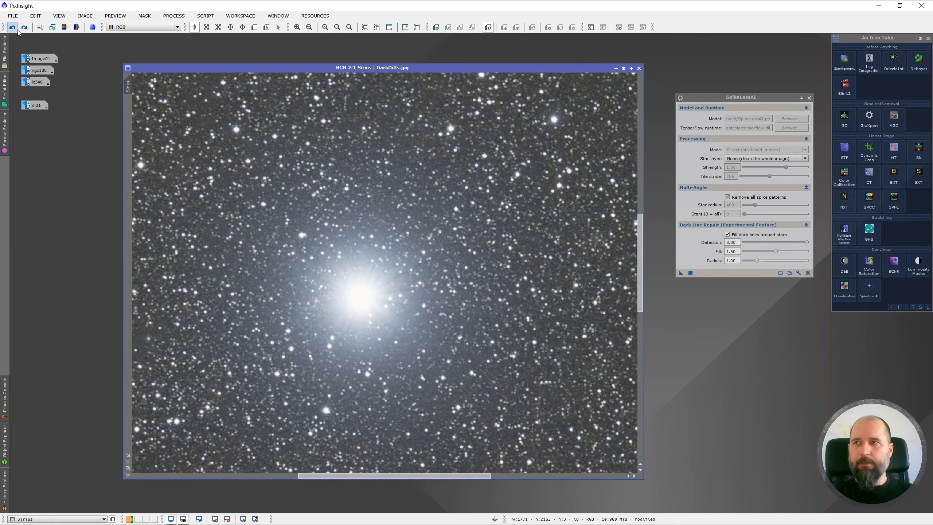
left_click(24, 28)
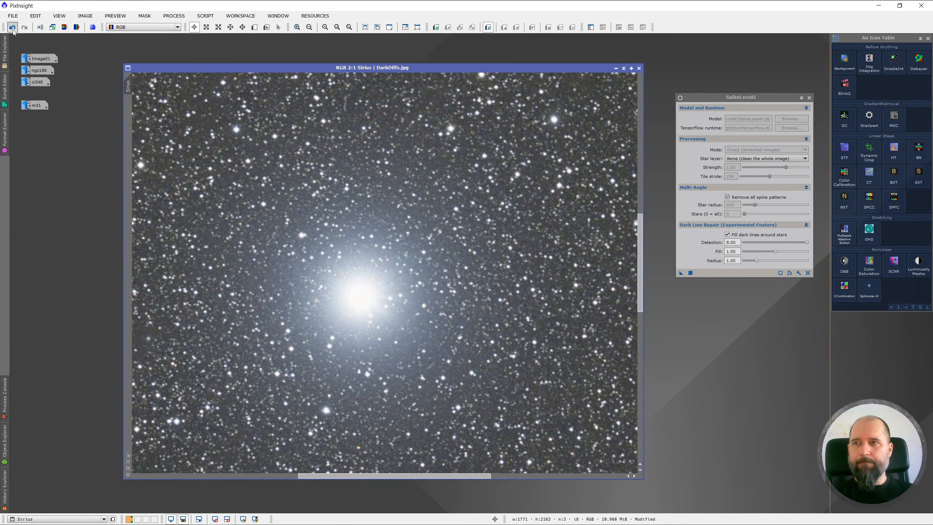
left_click(12, 28)
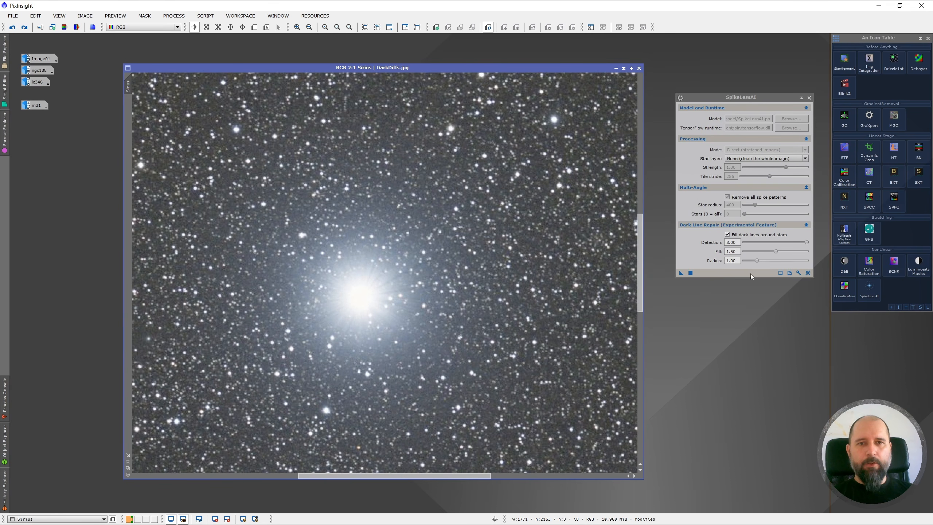
- Set the dark line repair Radius to 0.82 and apply the repair to Sirius, checking it against the unrepaired image
left_click_drag(756, 262, 754, 264)
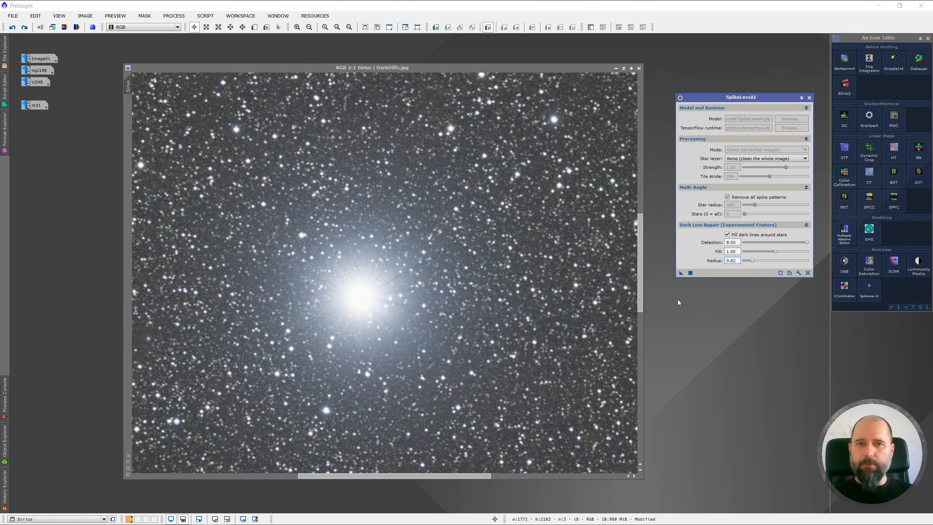
left_click_drag(363, 299, 365, 301)
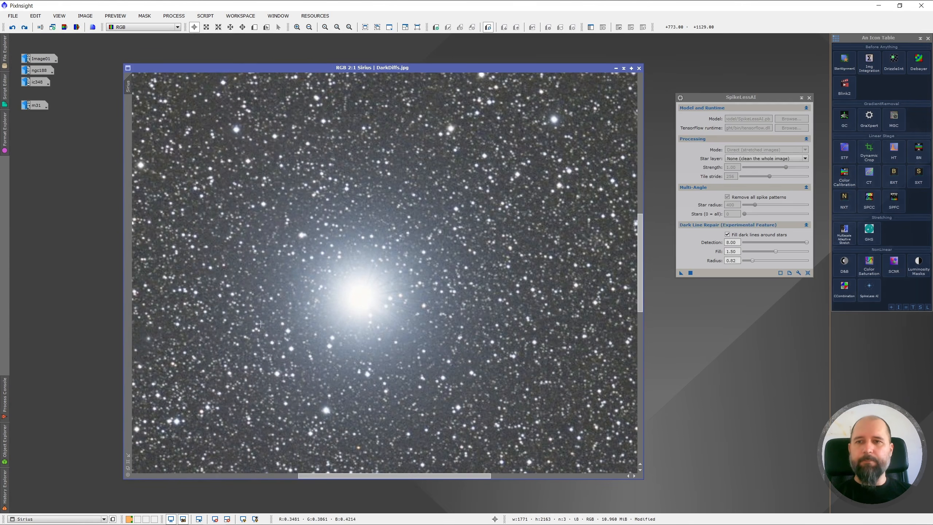
left_click(12, 27)
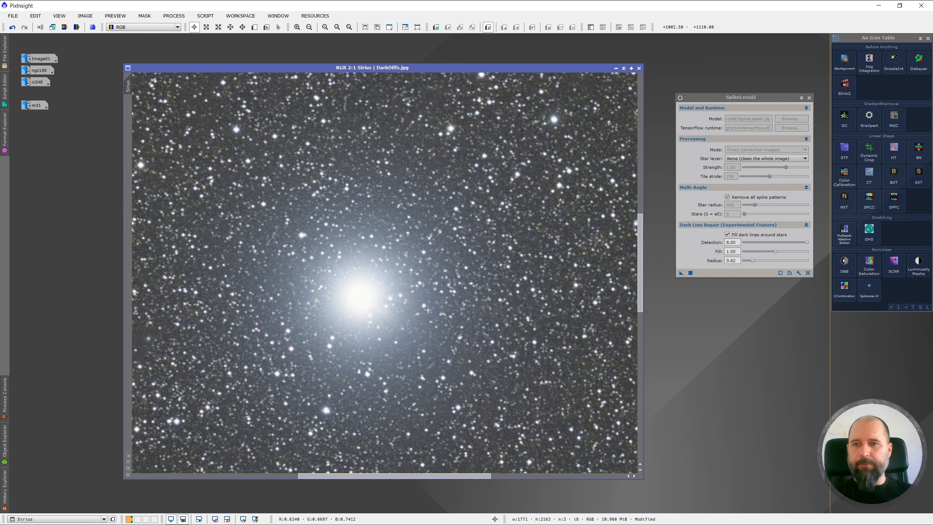
- Compare Sirius with and without the 0.82 radius repair at several magnifications, and examine the bright star's halo
scroll(390, 335, "down", 1)
scroll(391, 335, "down", 1)
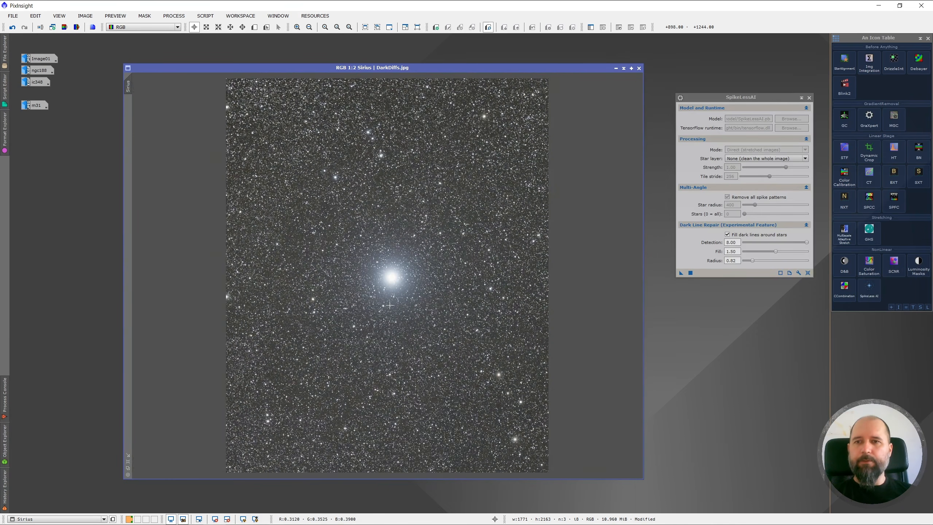
scroll(389, 305, "up", 1)
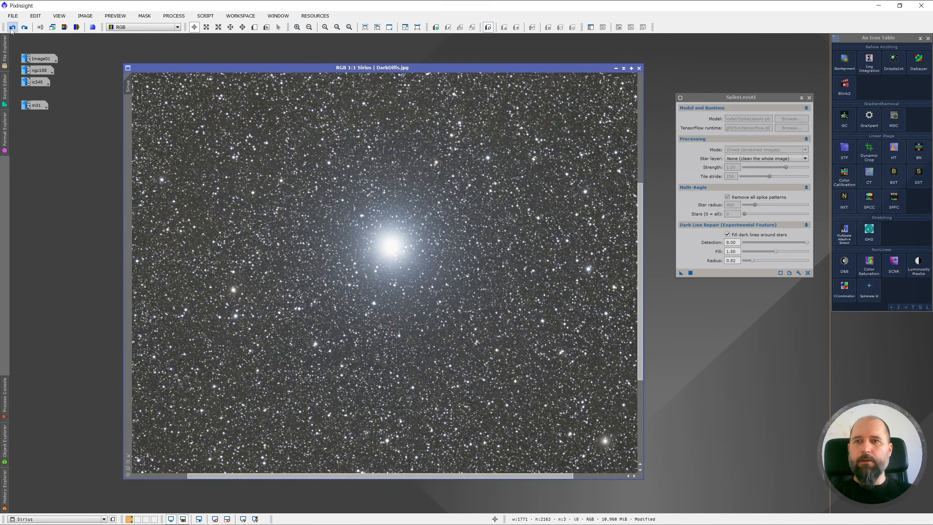
left_click(24, 28)
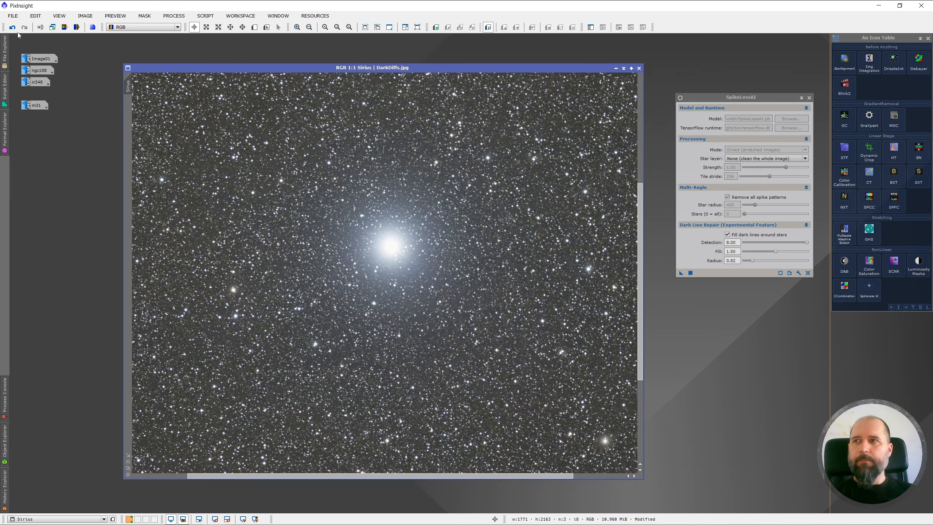
left_click(14, 29)
left_click(23, 31)
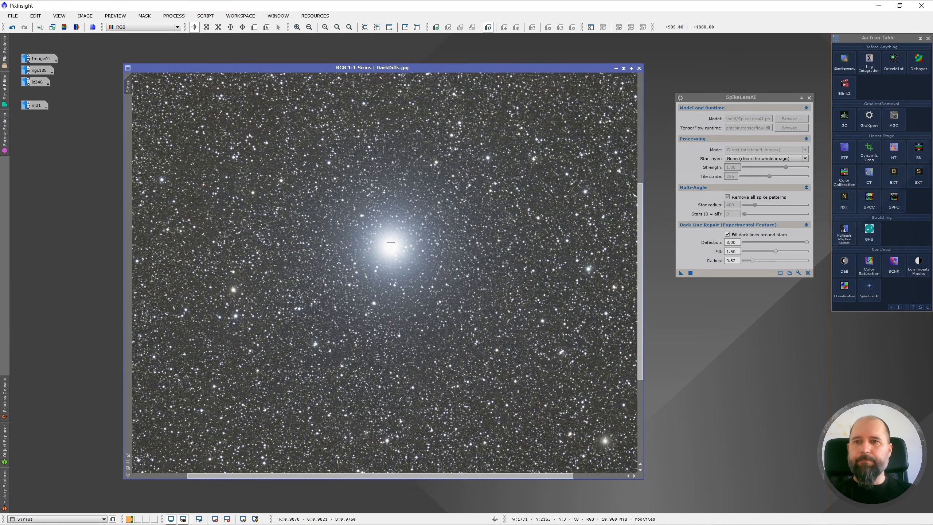
scroll(367, 238, "up", 1)
scroll(354, 231, "up", 1)
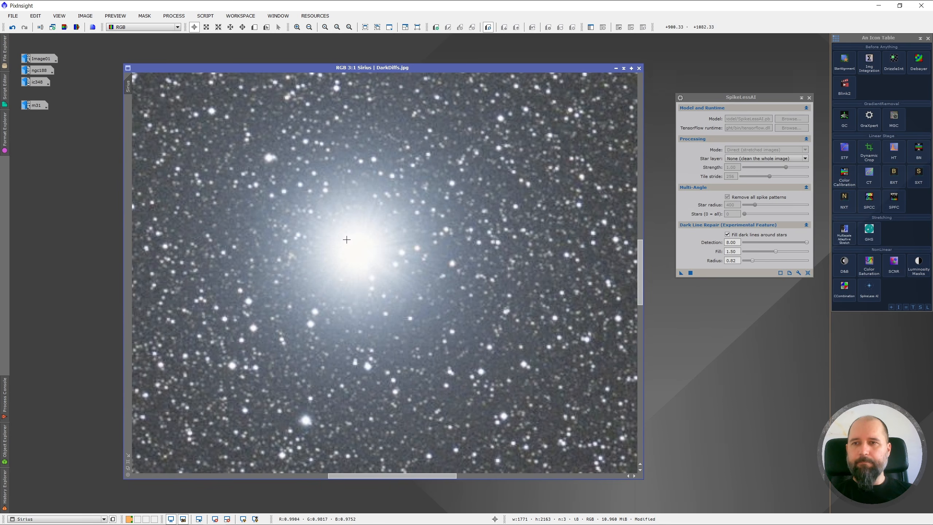
- Switch from Sirius to the m31 image and examine the spikes on the bright blue star beside the galaxy
scroll(297, 259, "down", 2)
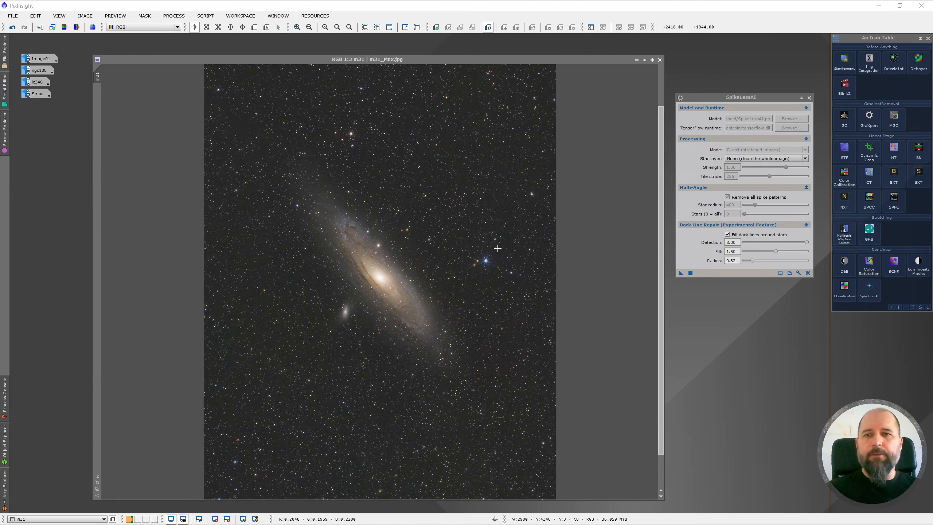
left_click_drag(507, 58, 505, 51)
scroll(506, 259, "up", 1)
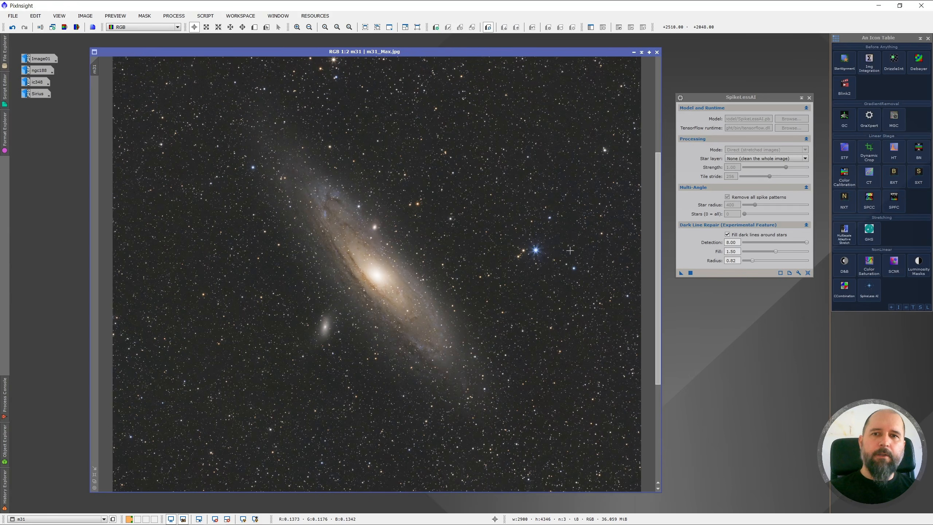
scroll(554, 249, "up", 1)
scroll(546, 239, "up", 1)
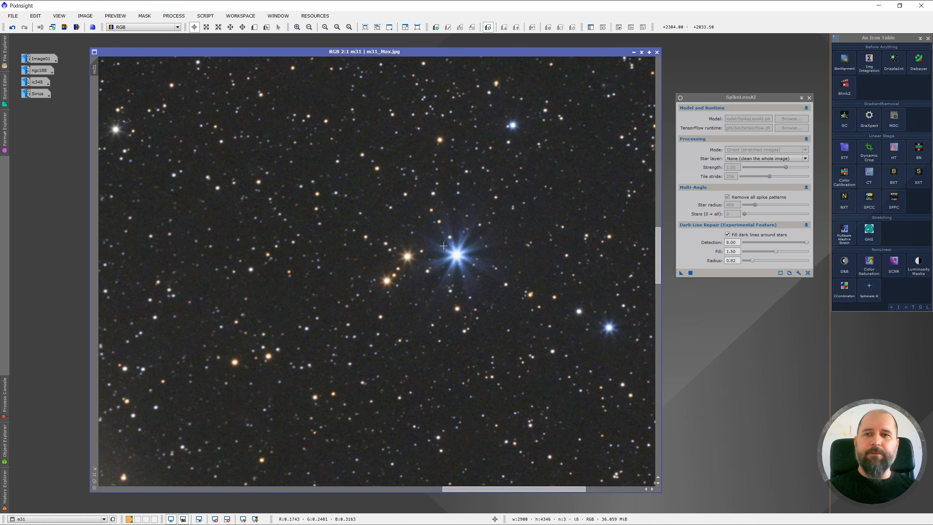
scroll(473, 267, "down", 1)
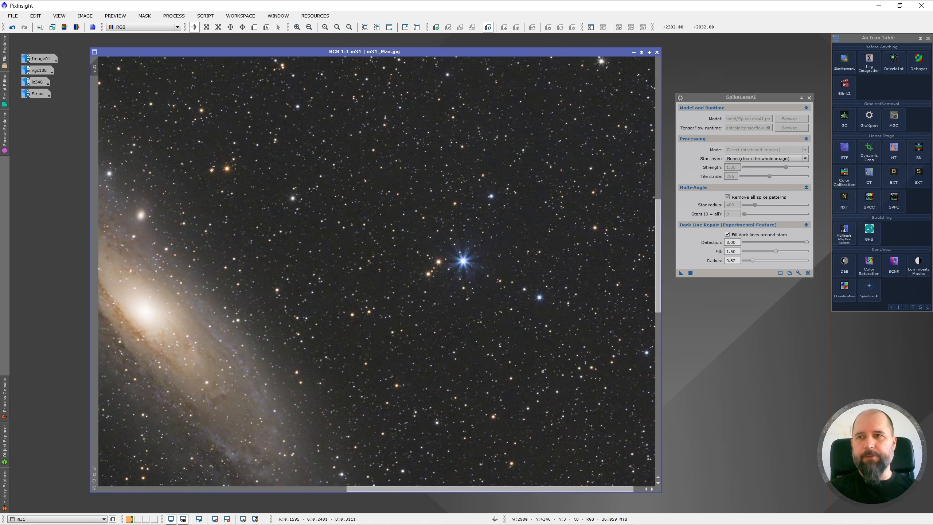
scroll(472, 266, "down", 1)
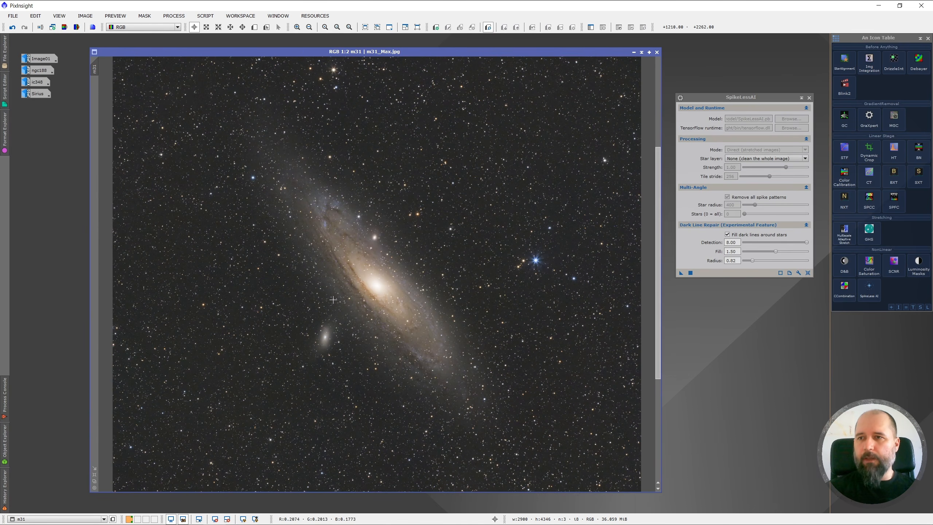
scroll(547, 235, "down", 1)
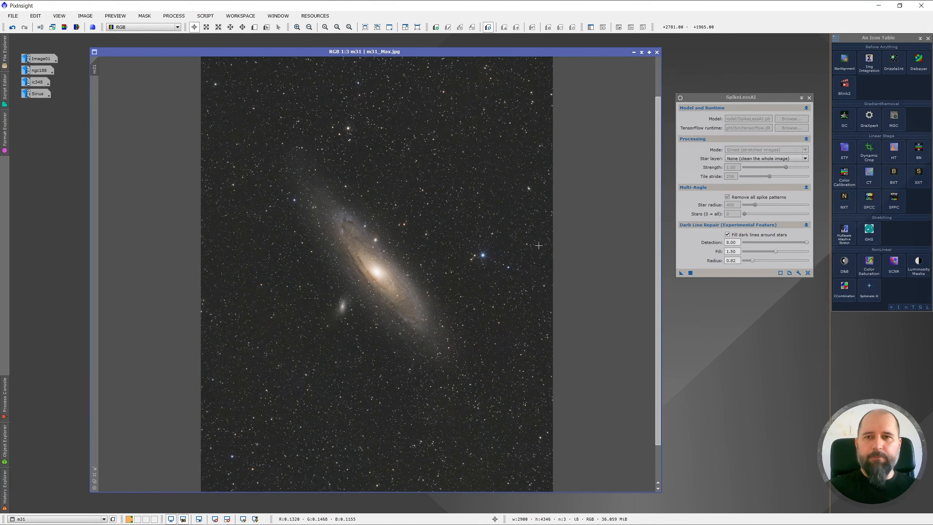
scroll(523, 245, "down", 1)
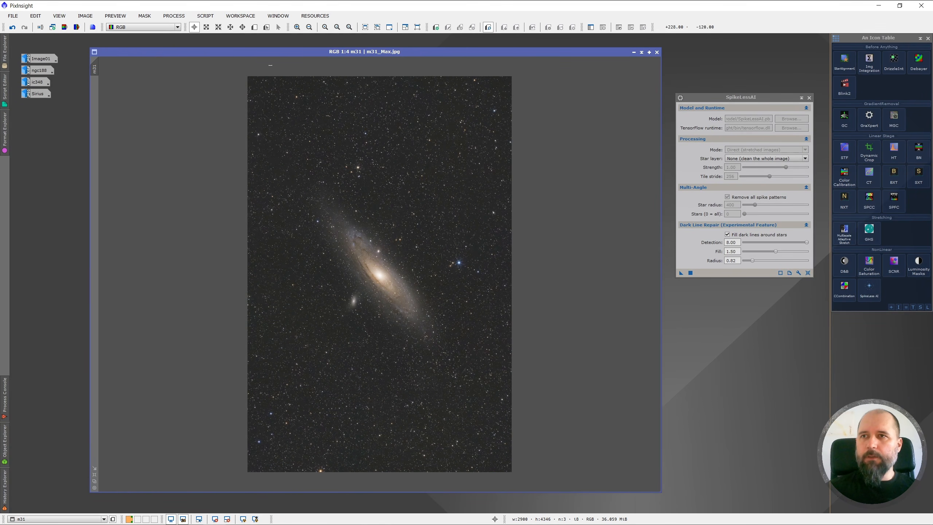
- Define a preview of about 880 × 1248 px around m31's bright blue star, extract it as a separate image, and minimize the original
key("alt+n")
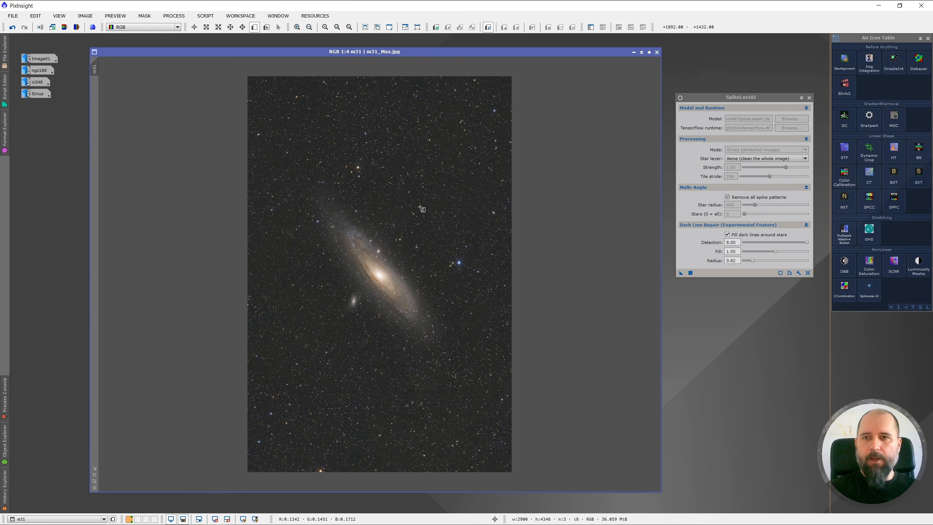
left_click_drag(418, 205, 499, 319)
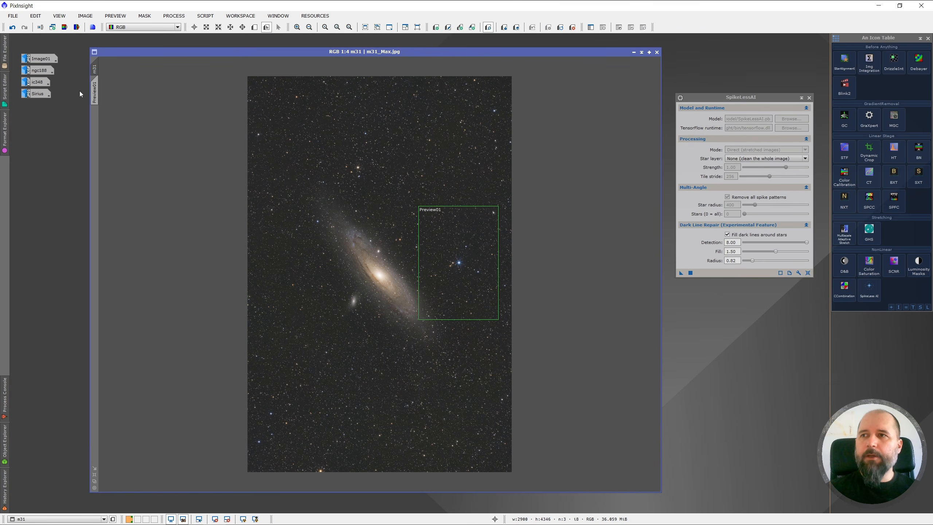
left_click(95, 92)
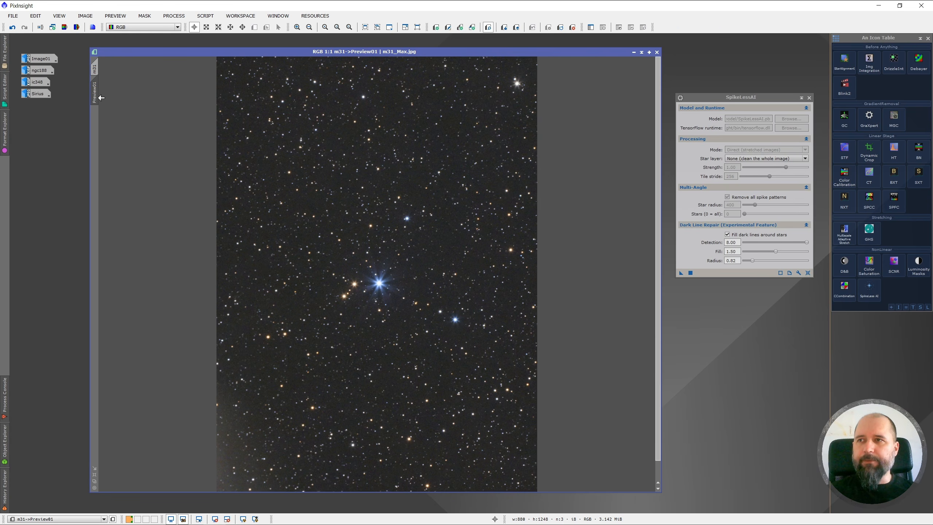
left_click_drag(94, 92, 58, 178)
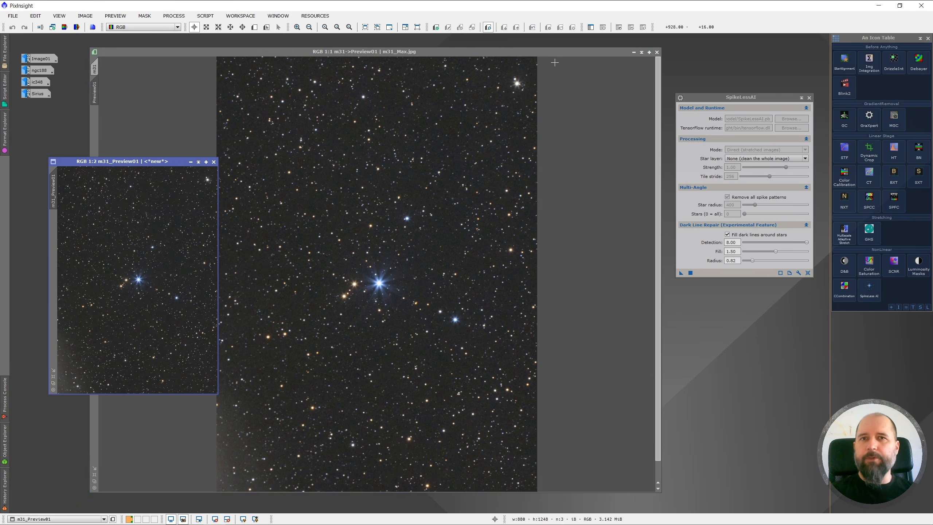
left_click(633, 53)
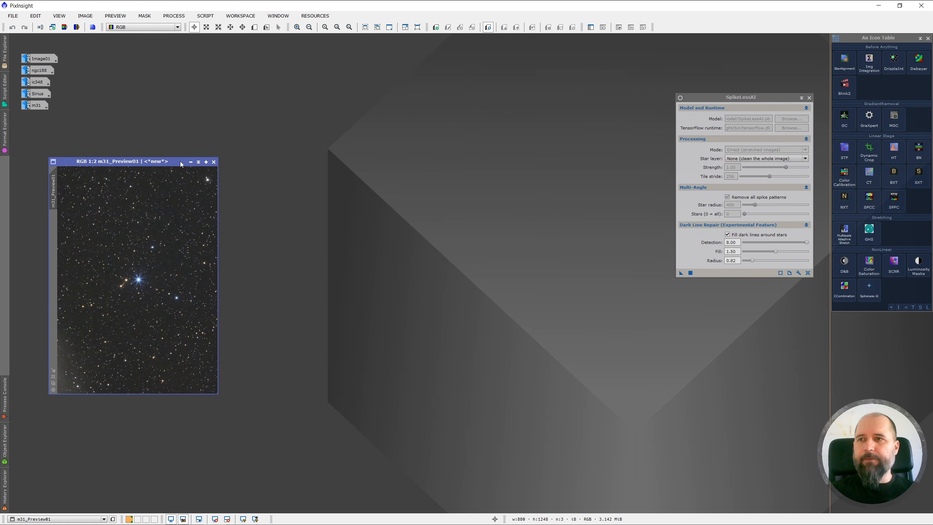
- Reposition and enlarge the extracted preview's window, and frame the bright blue star at 3:1
left_click_drag(150, 162, 301, 74)
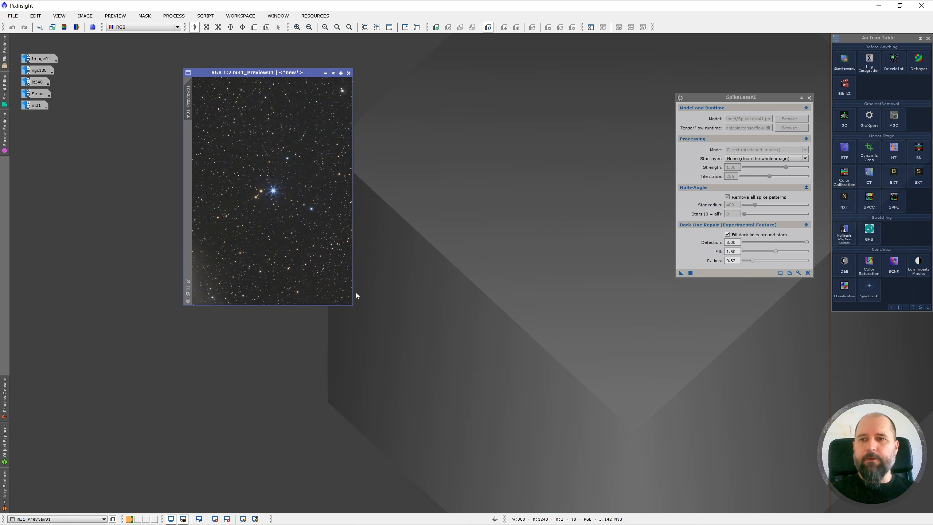
left_click_drag(354, 307, 602, 451)
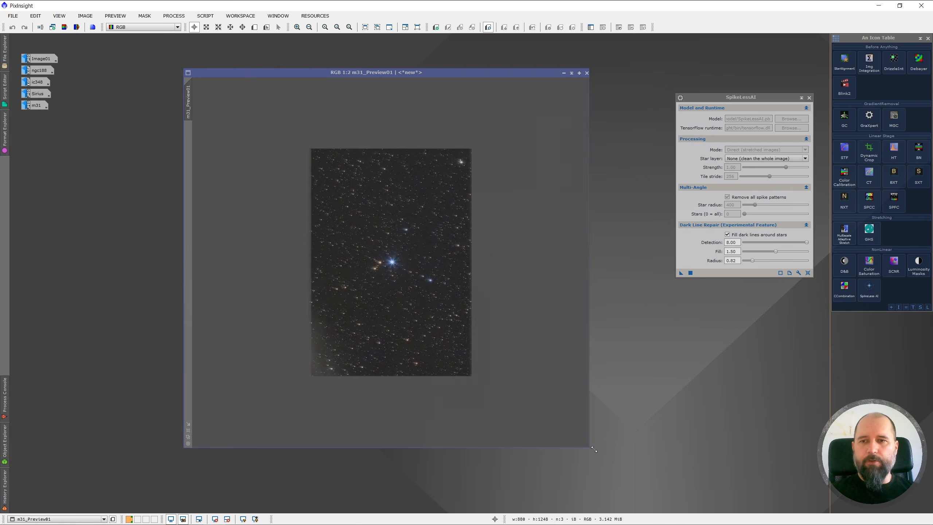
left_click_drag(442, 75, 462, 67)
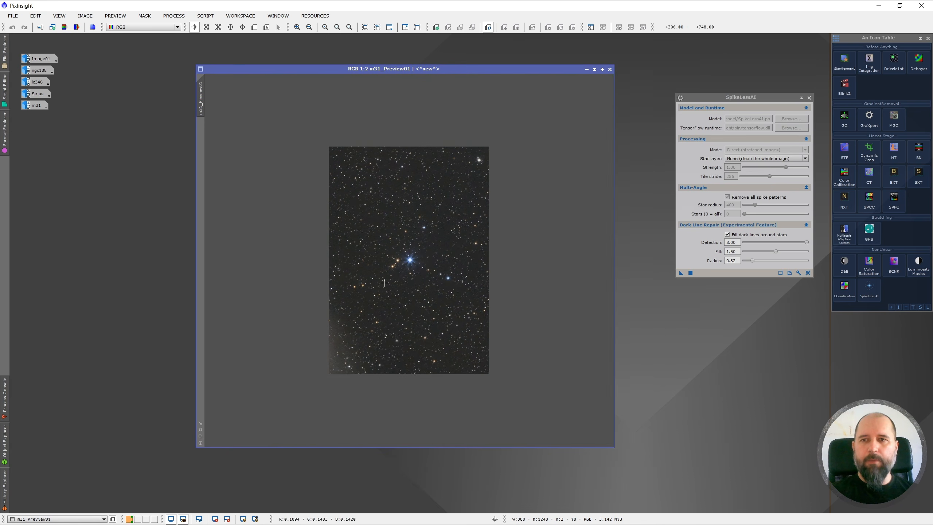
scroll(406, 256, "up", 1)
scroll(403, 265, "up", 1)
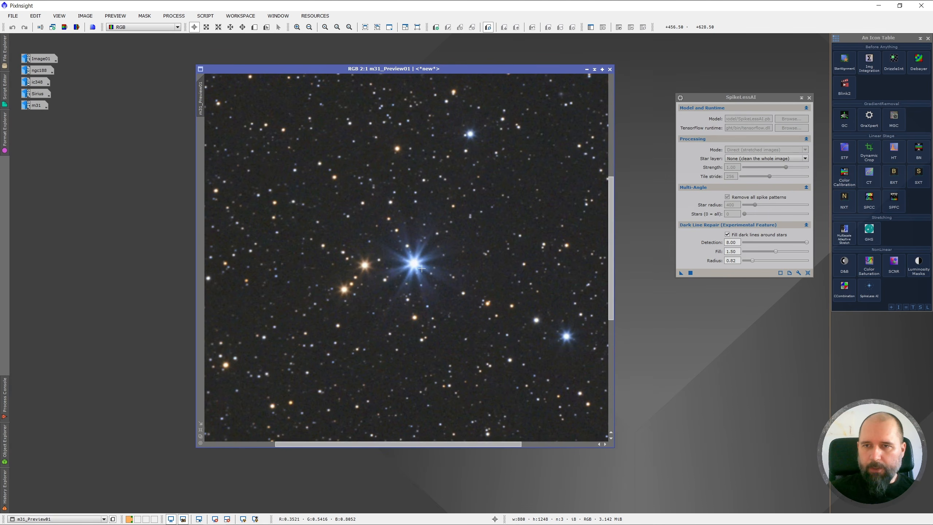
scroll(411, 264, "up", 1)
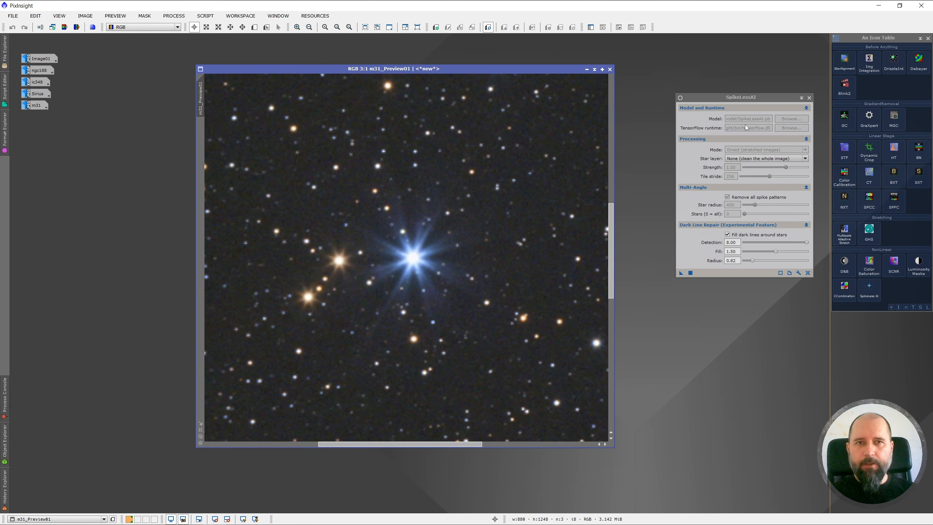
- Turn off Fill dark lines around stars and reset SpikeLessAI to its default settings
left_click(750, 98)
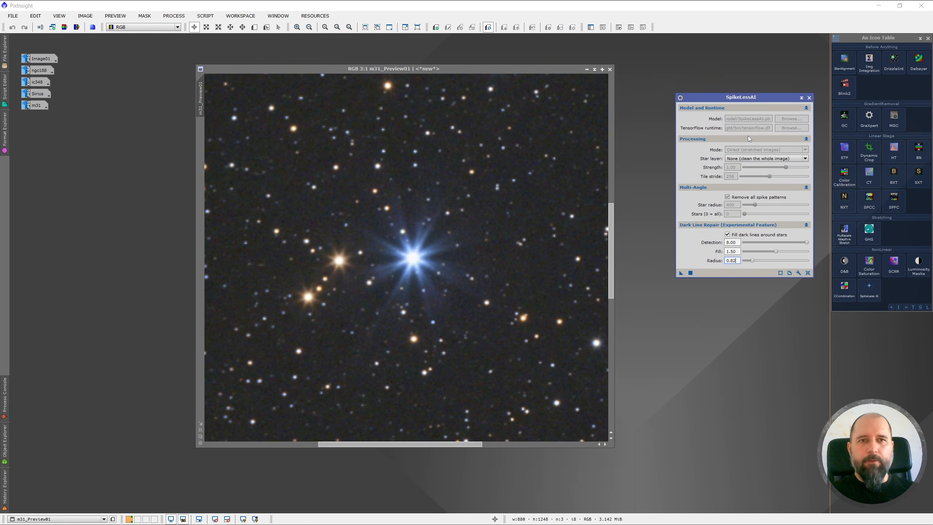
left_click(727, 234)
left_click(807, 273)
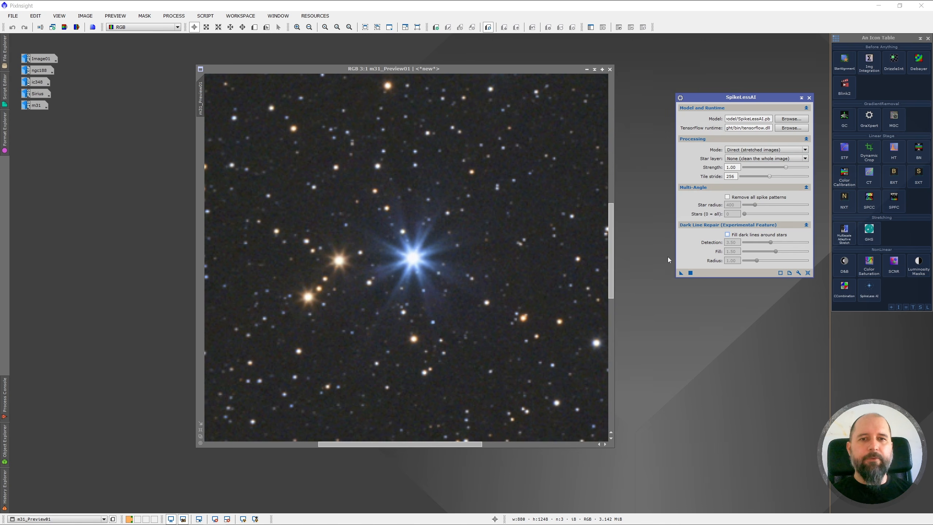
- Try SpikeLessAI with default settings on the extracted m31 image, compare it with the original, and undo it
left_click_drag(681, 273, 444, 258)
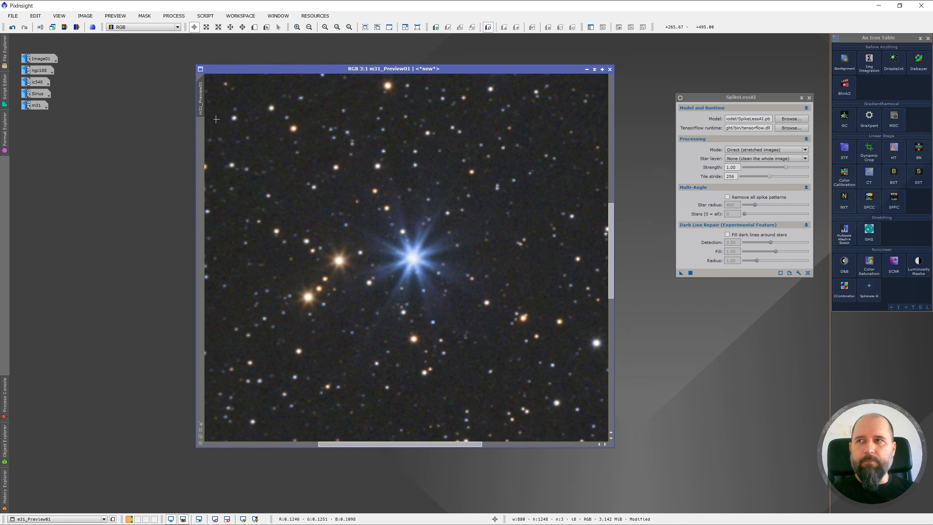
left_click(12, 27)
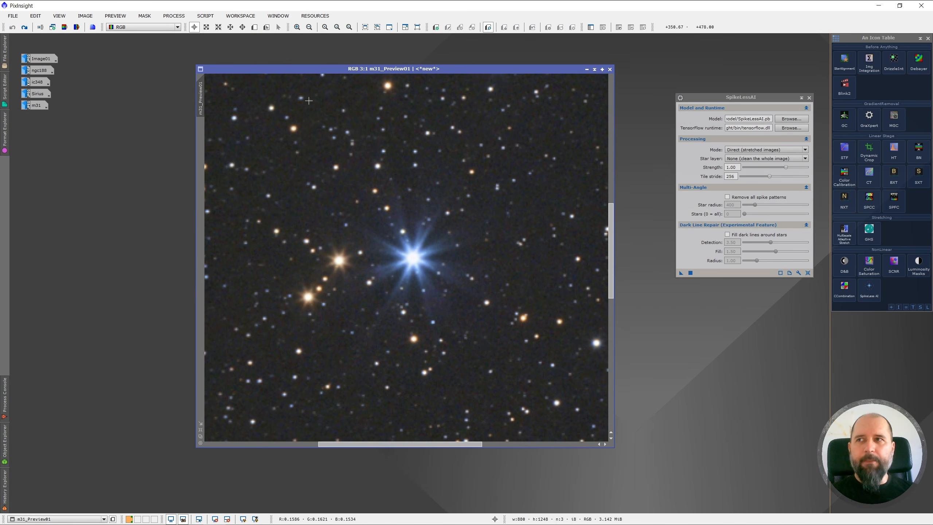
left_click(24, 28)
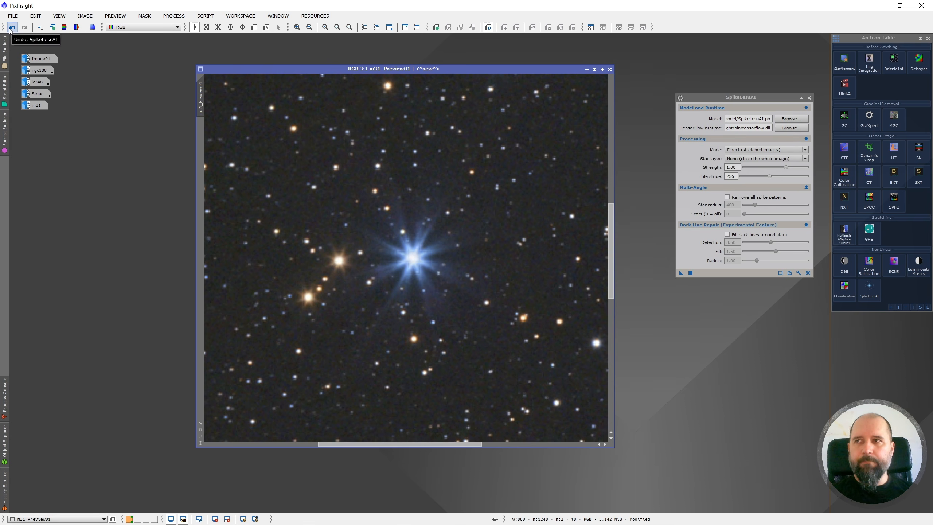
left_click(12, 28)
- Enable Remove all spike patterns, apply SpikeLessAI to the extracted m31 image, and check it against the unprocessed star
left_click(727, 198)
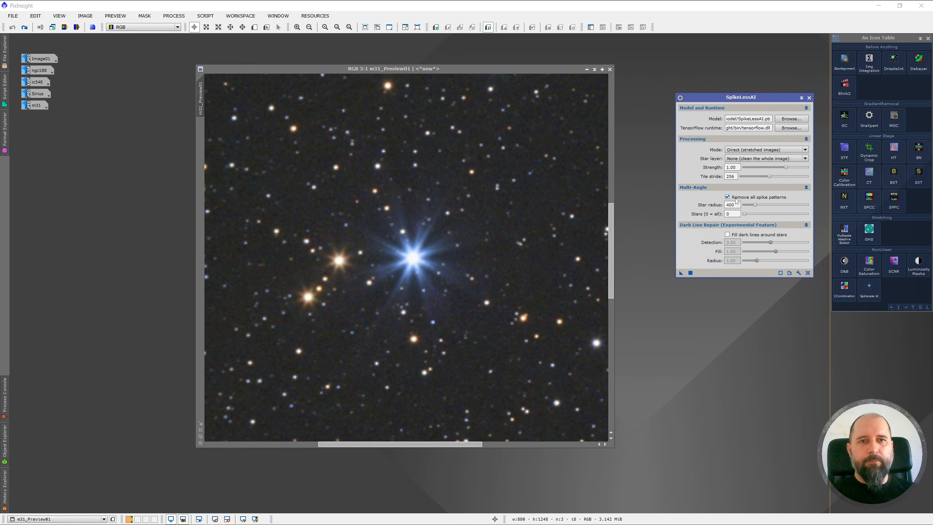
left_click(680, 273)
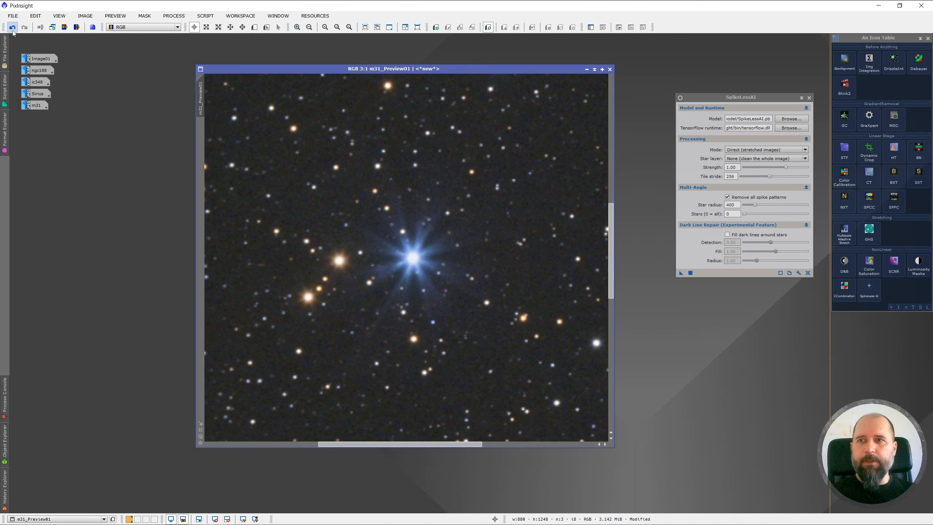
left_click(12, 30)
left_click(21, 30)
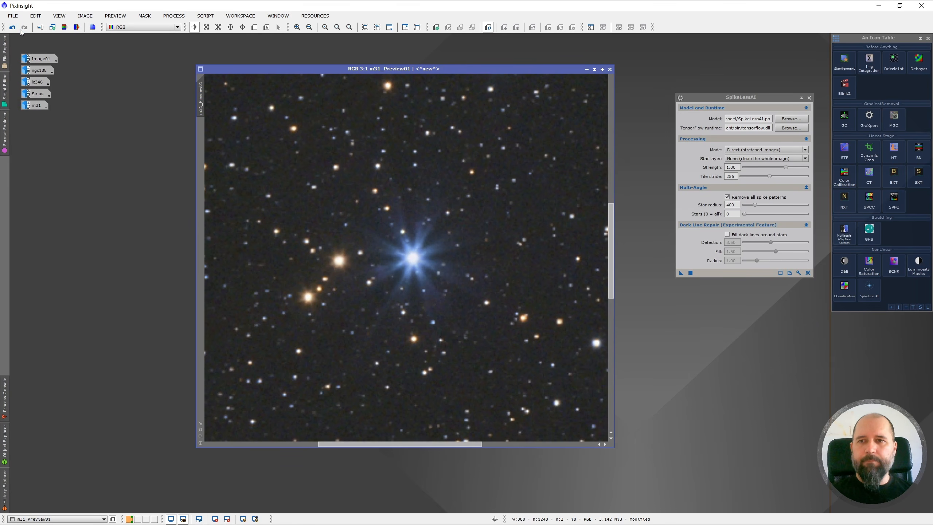
left_click(12, 30)
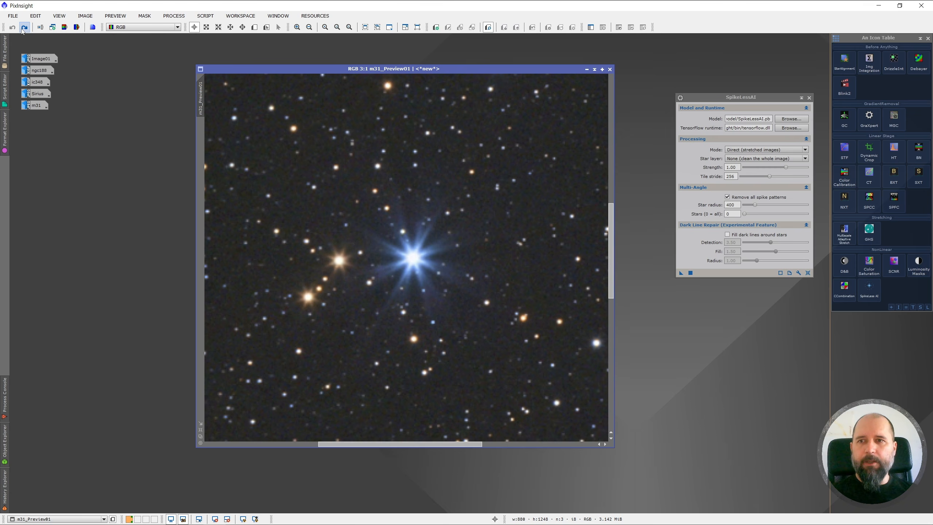
left_click(23, 29)
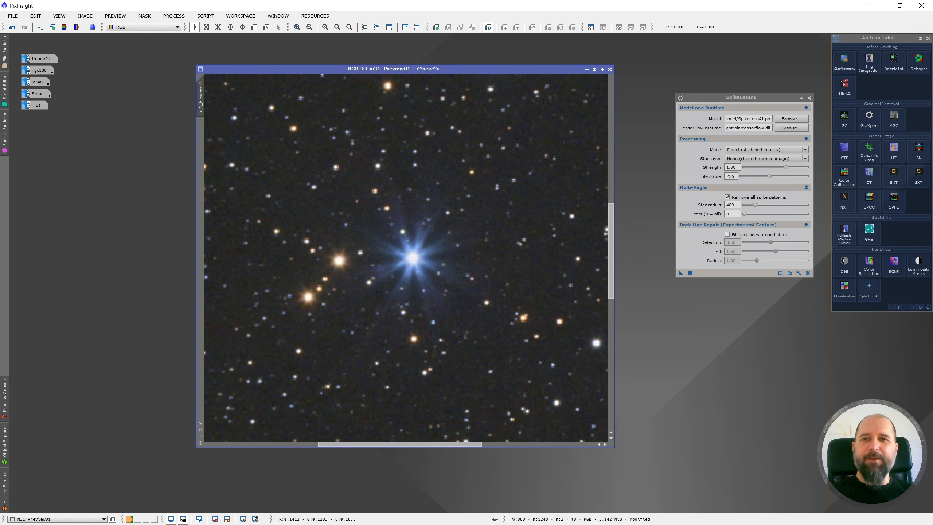
- Compare the bright blue star with and without the multi-angle spike removal again, leaving the removal undone
key("ctrl+z")
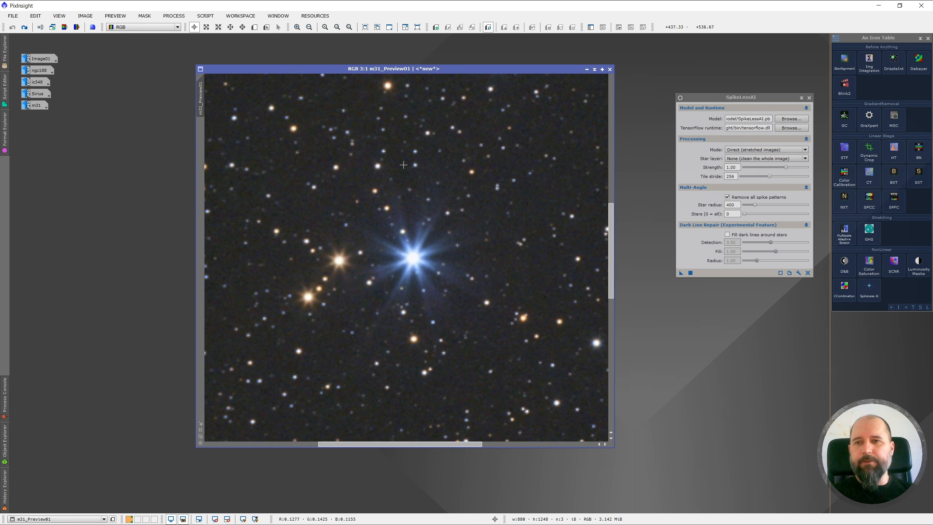
left_click(24, 27)
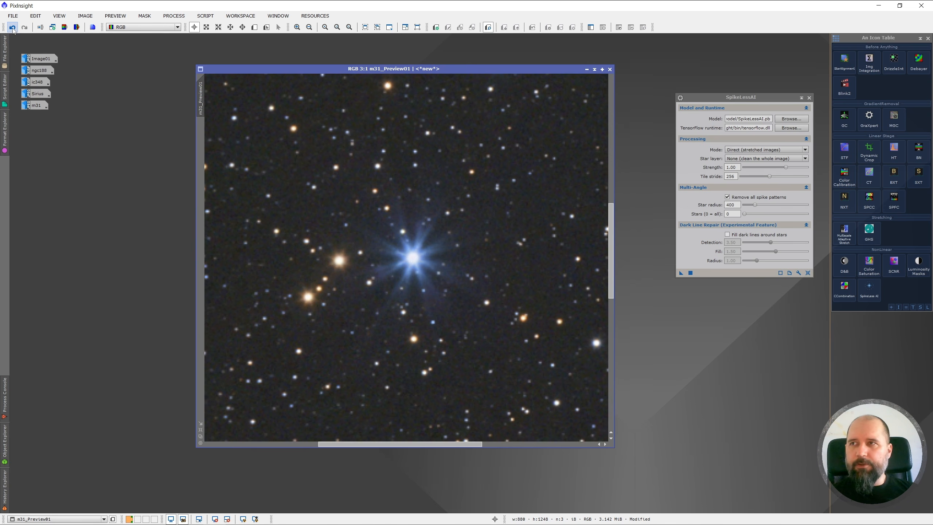
left_click(12, 27)
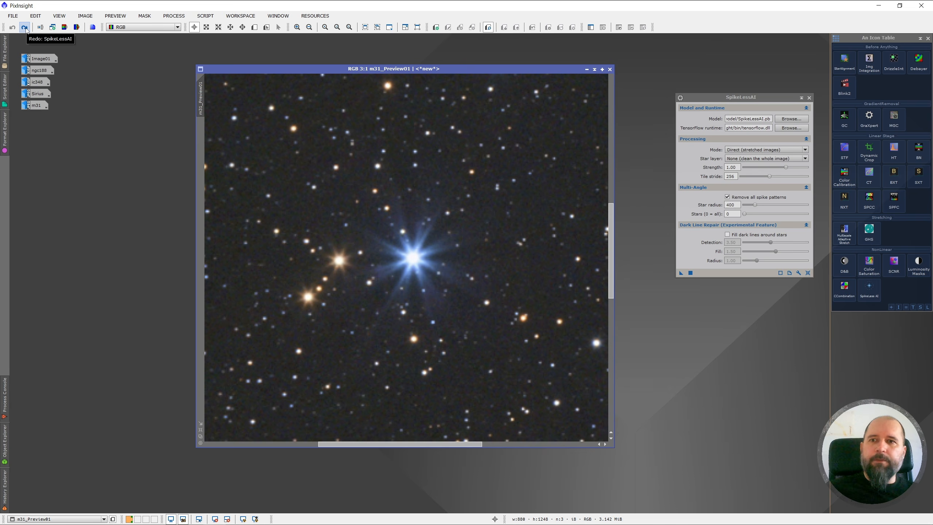
left_click(24, 28)
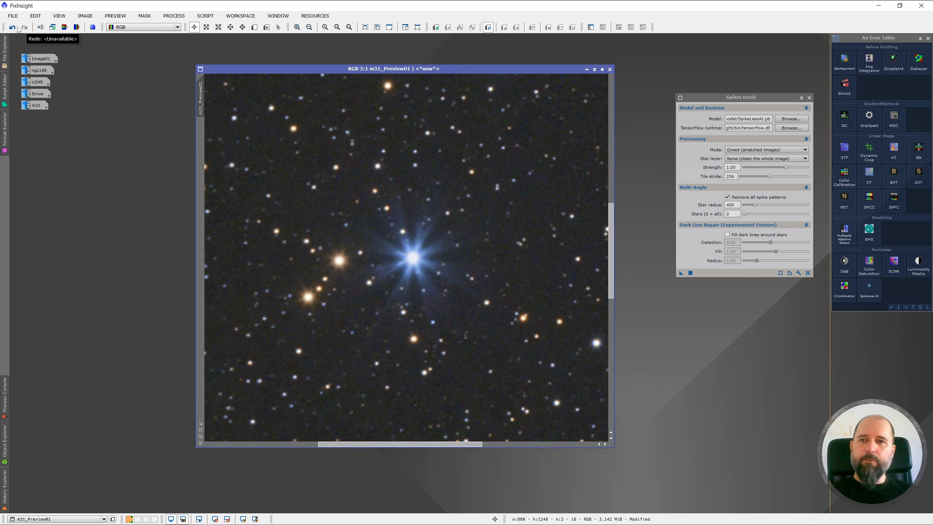
left_click(13, 27)
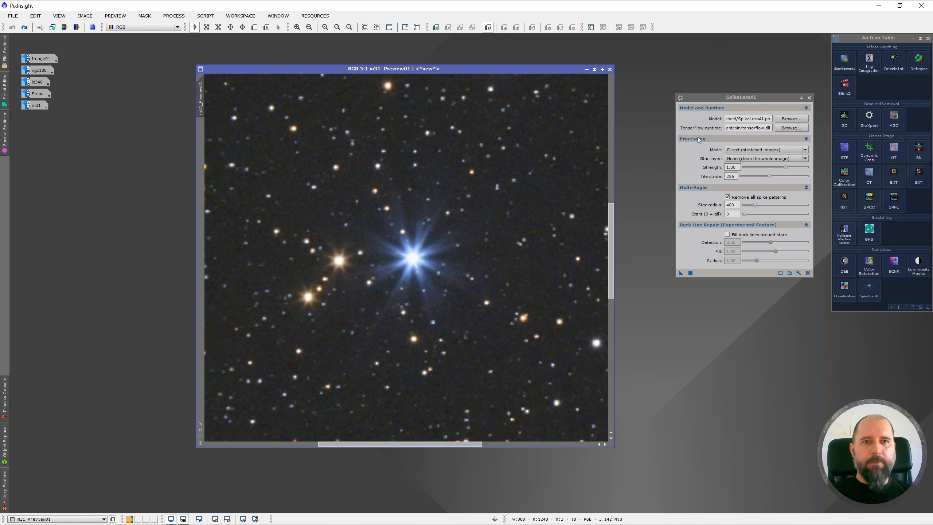
- Set the star layer to StarXTerminator and the strength to 1.11, and apply SpikeLessAI to the extracted m31 image
left_click(747, 160)
left_click(751, 178)
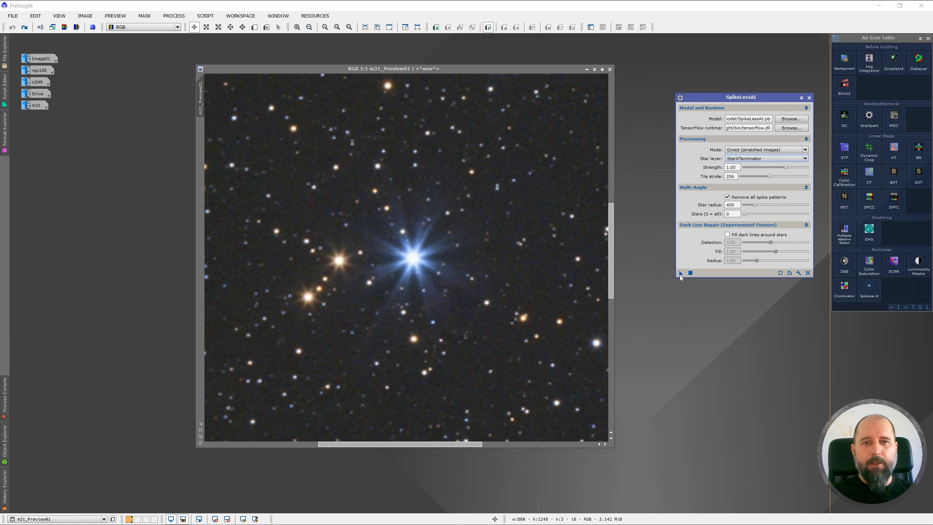
left_click_drag(785, 168, 790, 167)
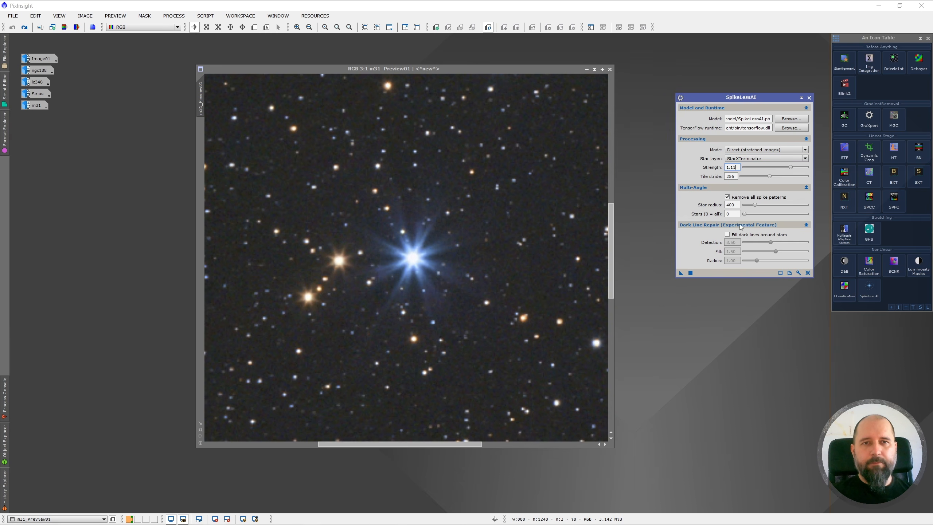
left_click(680, 273)
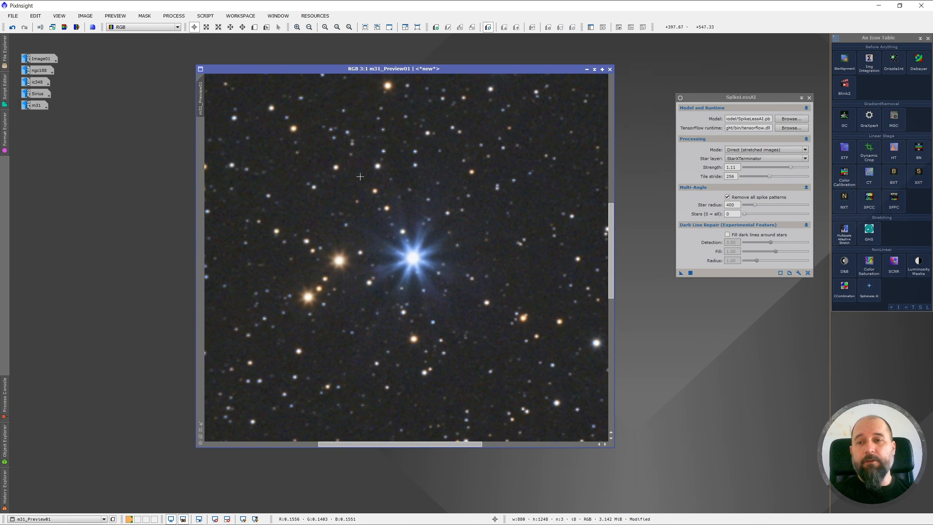
- Compare the bright blue star before and after the StarXTerminator-based spike removal at strength 1.11
left_click(13, 27)
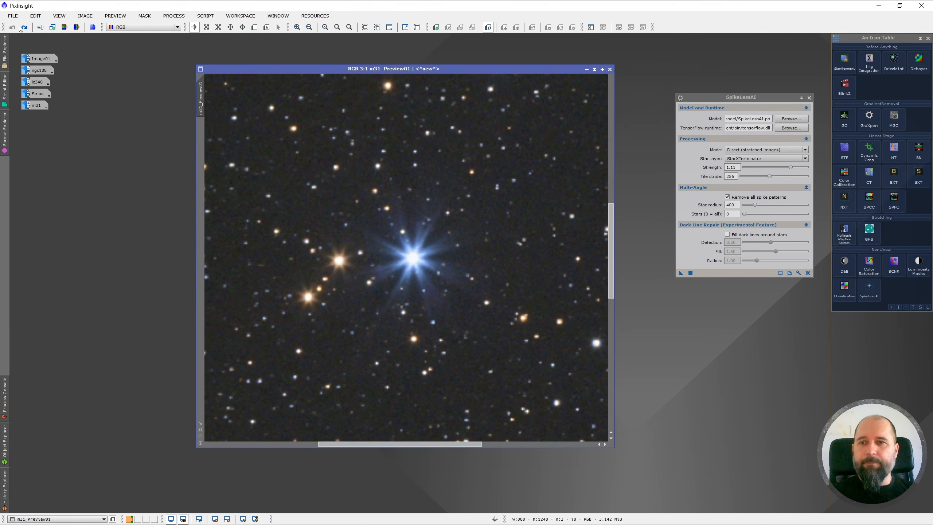
left_click(23, 28)
left_click(13, 28)
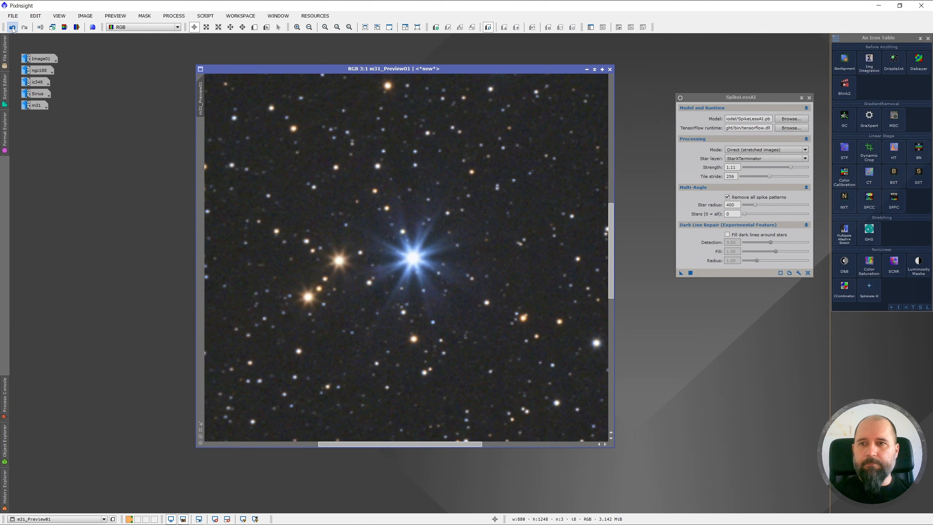
left_click(24, 28)
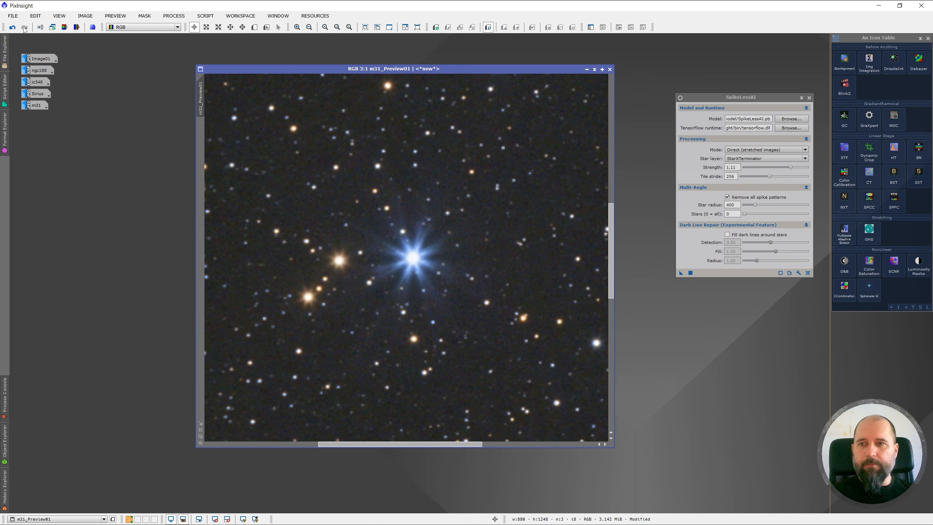
left_click(13, 27)
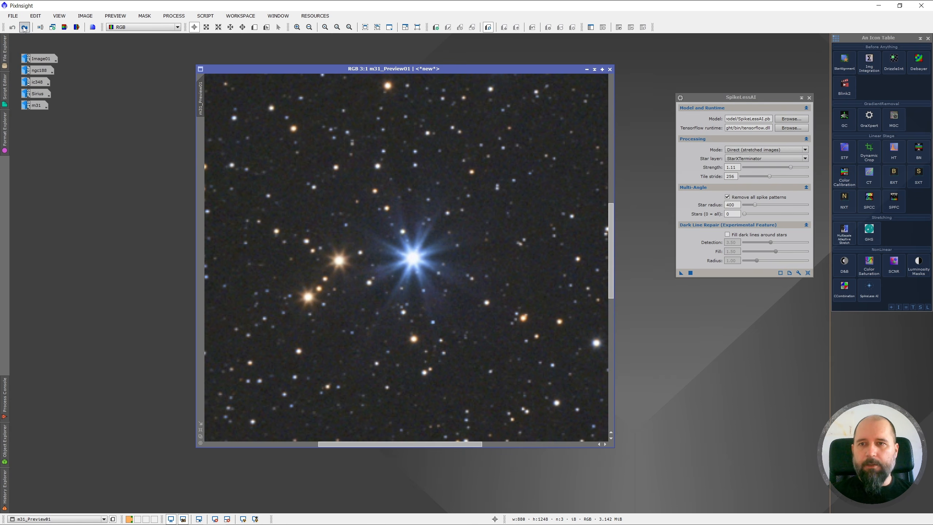
left_click(25, 28)
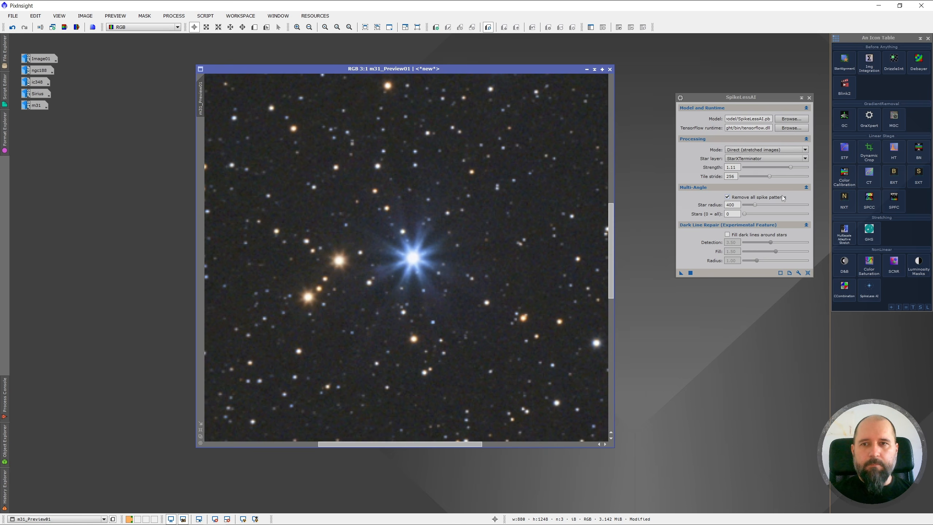
- Try SpikeLessAI at strength 1.50 on the extracted m31 image, compare it with the original, and undo it
left_click_drag(790, 168, 800, 168)
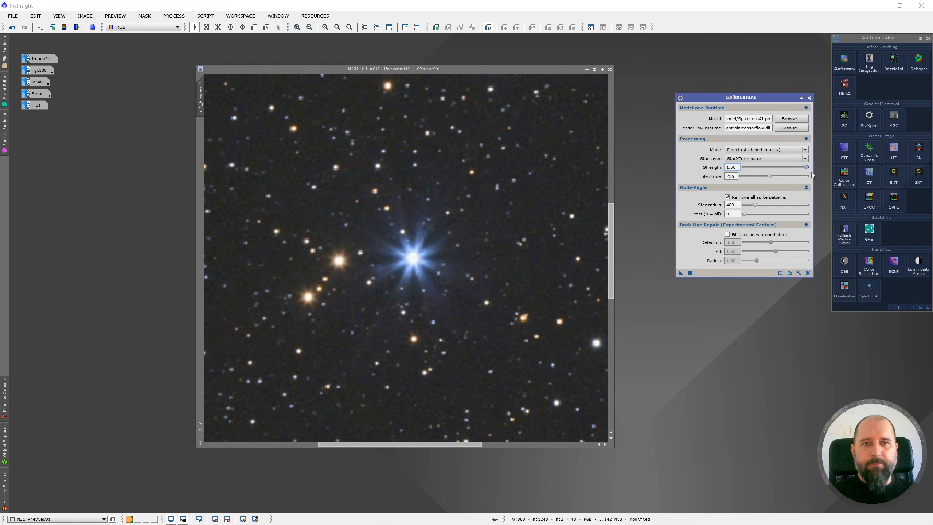
left_click(13, 27)
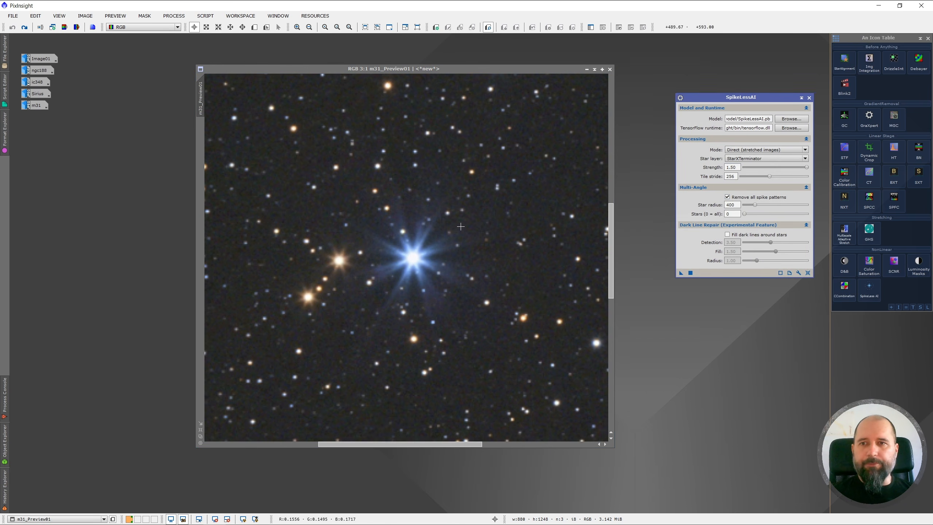
left_click(463, 263)
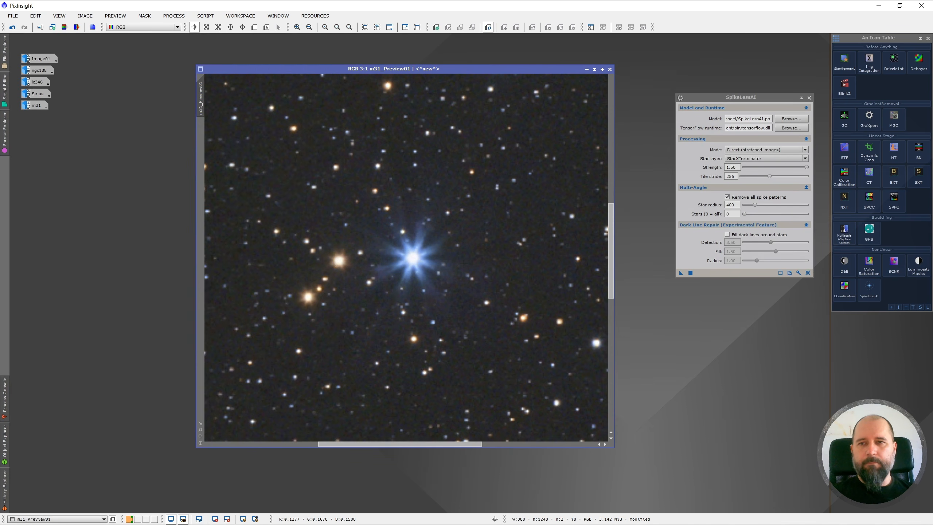
left_click(14, 29)
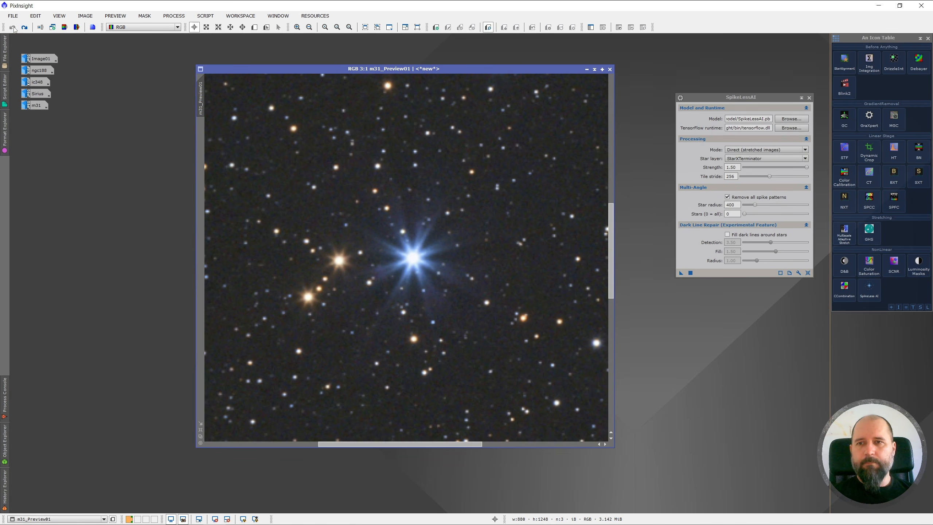
left_click(25, 27)
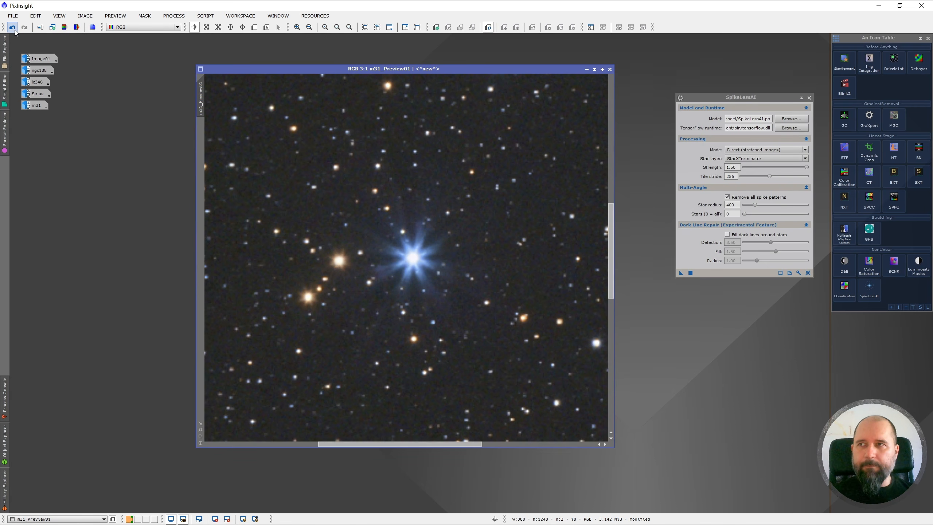
left_click(13, 29)
left_click(23, 29)
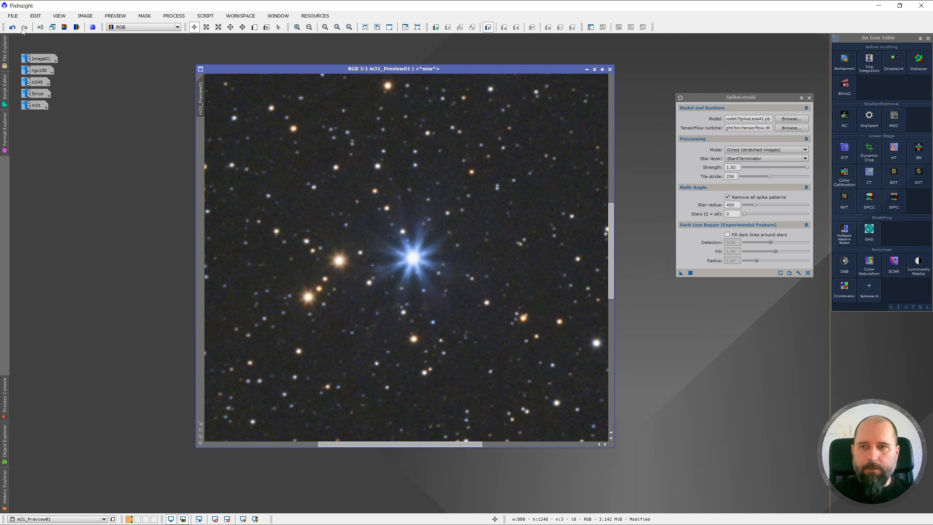
left_click(13, 28)
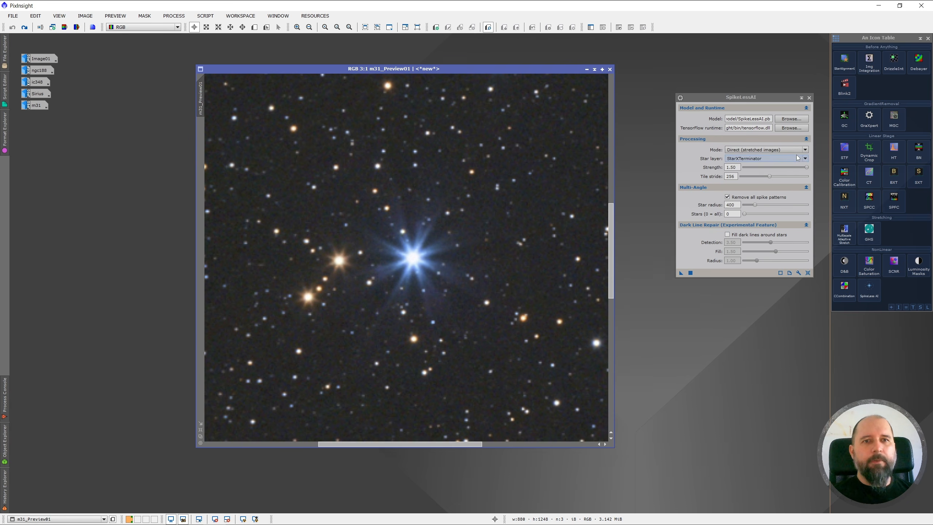
- Set the strength to 1.00 and the star layer to None (clean the whole image), and apply SpikeLessAI to the extracted m31 image
left_click_drag(806, 167, 786, 175)
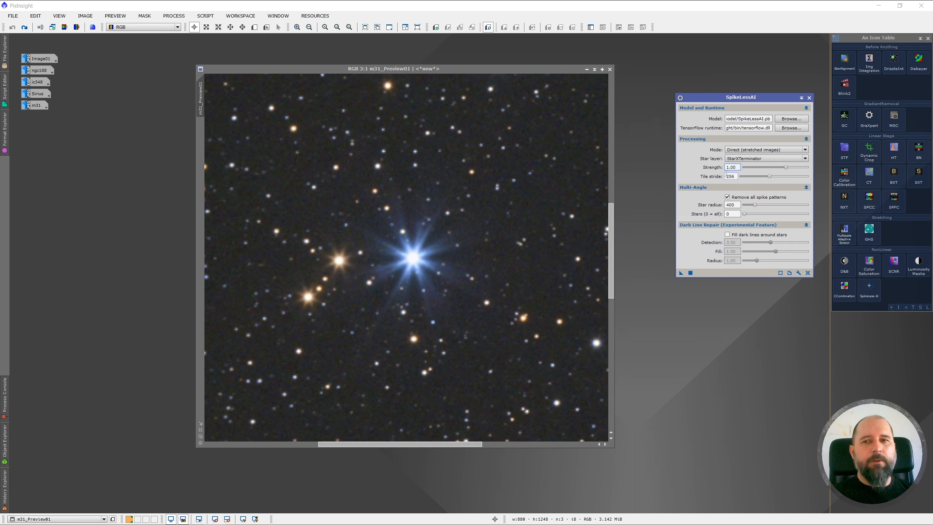
left_click(743, 158)
left_click(745, 177)
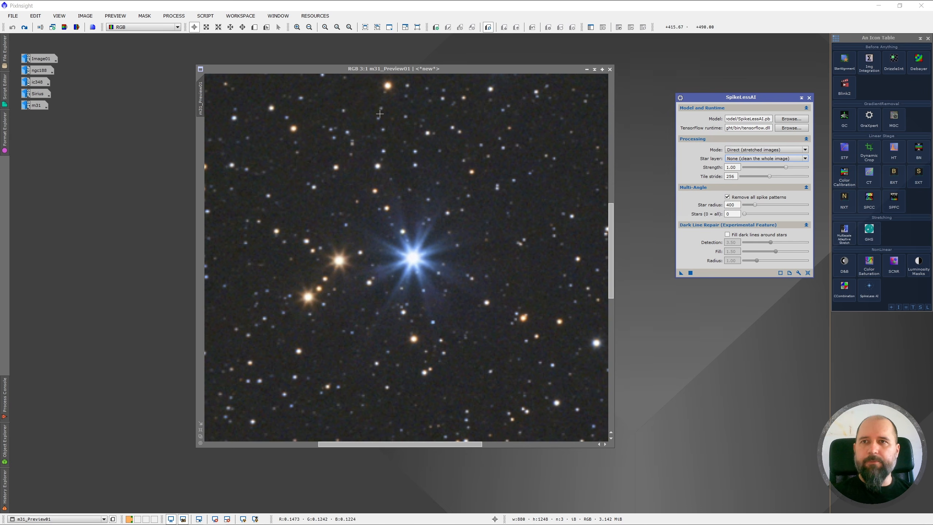
left_click(393, 69)
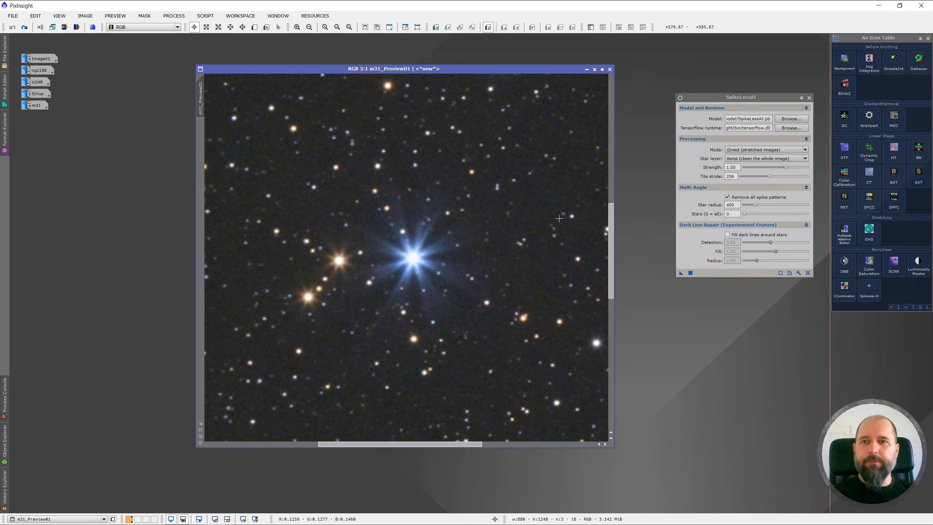
left_click(680, 273)
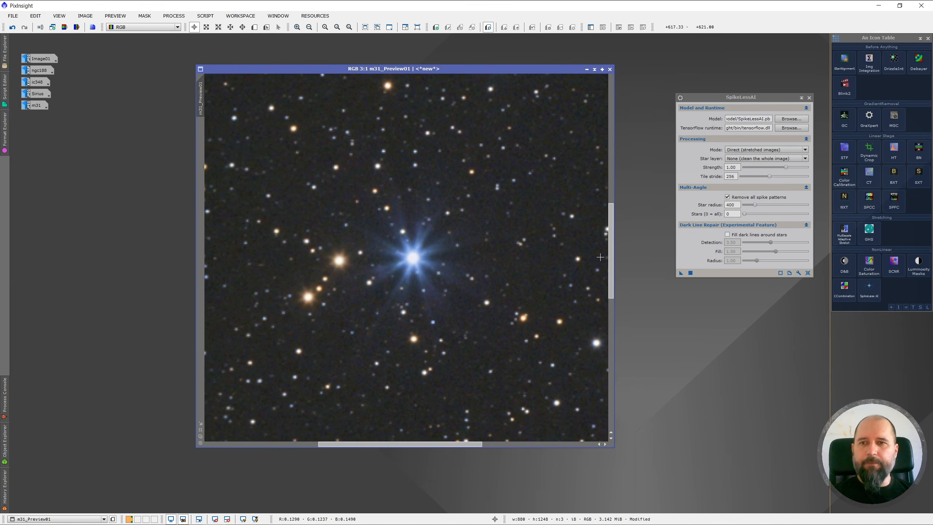
- Enable Fill dark lines around stars, try the repair with its default values on the bright blue star, and undo the repair
left_click(729, 235)
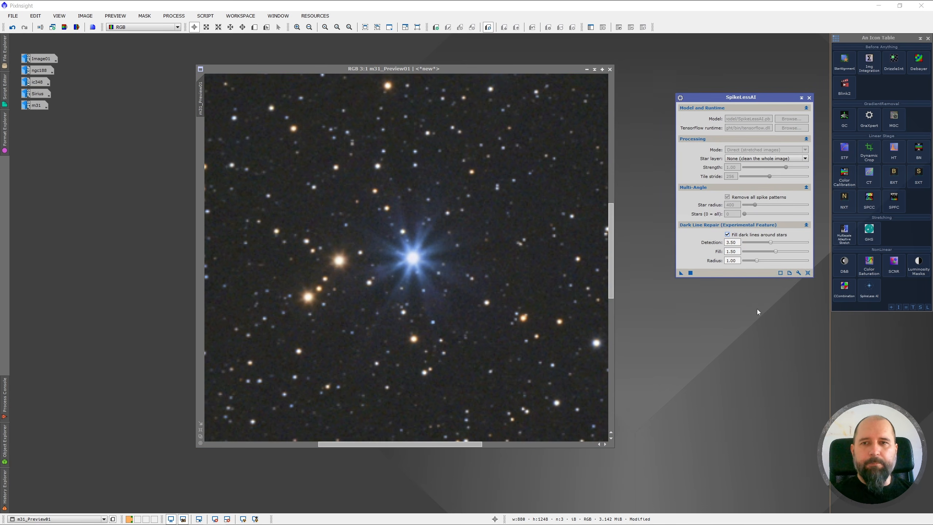
left_click_drag(680, 272, 426, 285)
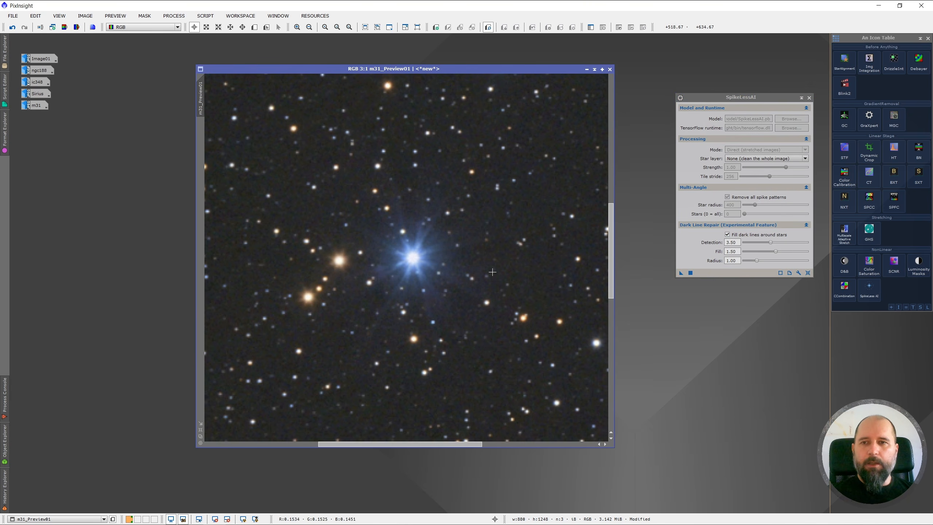
scroll(428, 269, "up", 1)
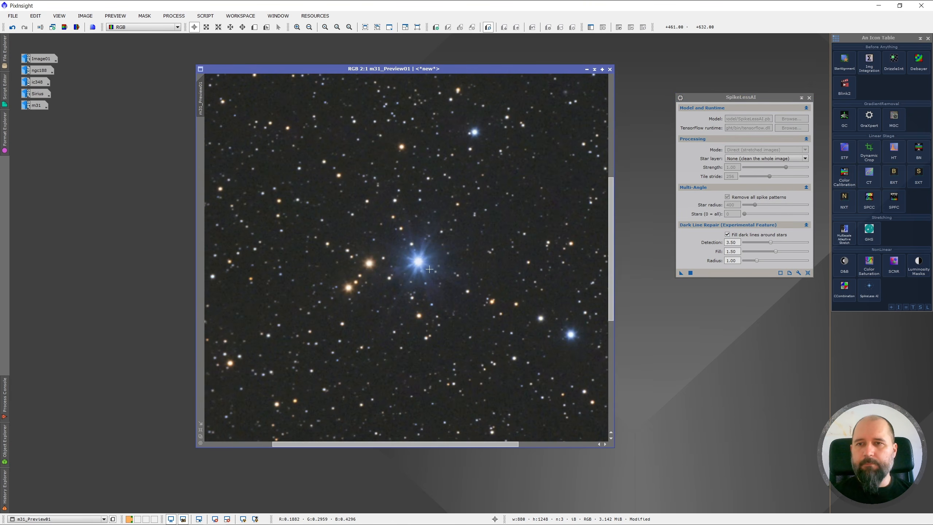
scroll(429, 268, "up", 2)
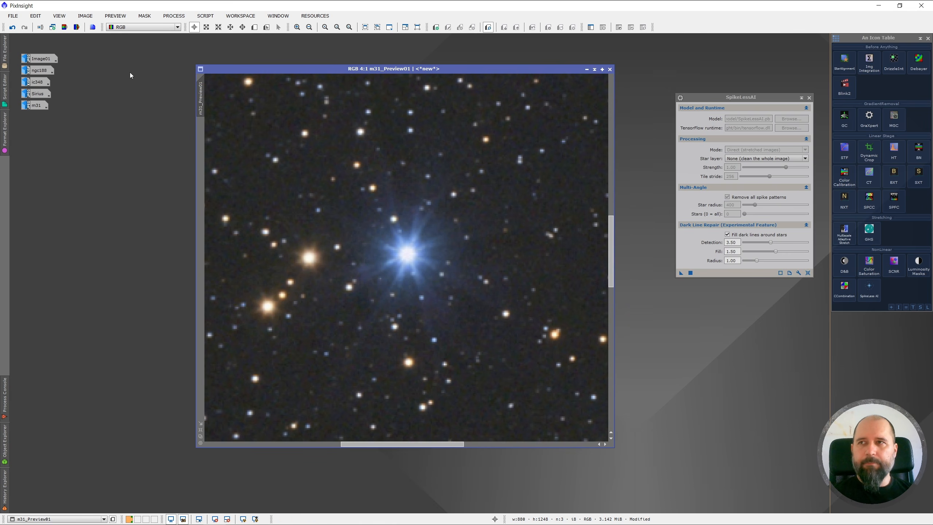
left_click(12, 28)
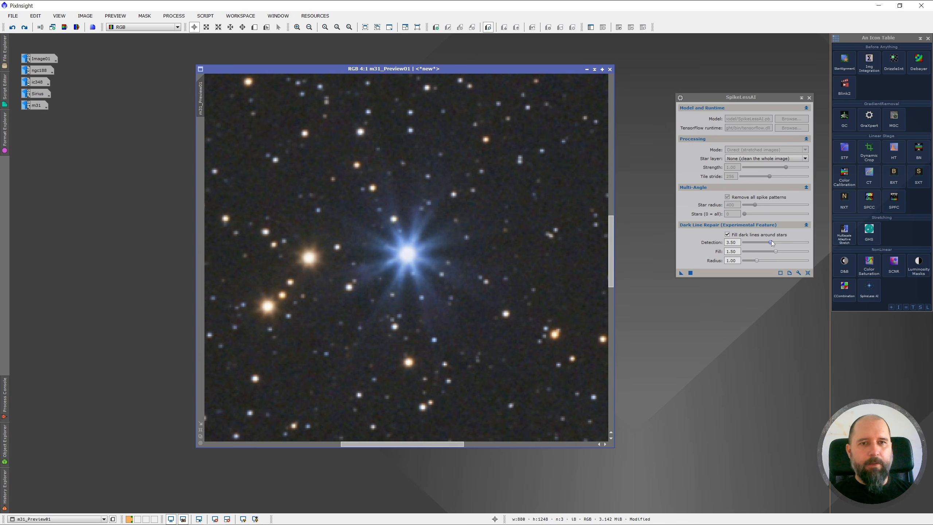
- Try the dark line repair on the star image with Fill at 1.88, and undo it
left_click_drag(775, 253, 783, 254)
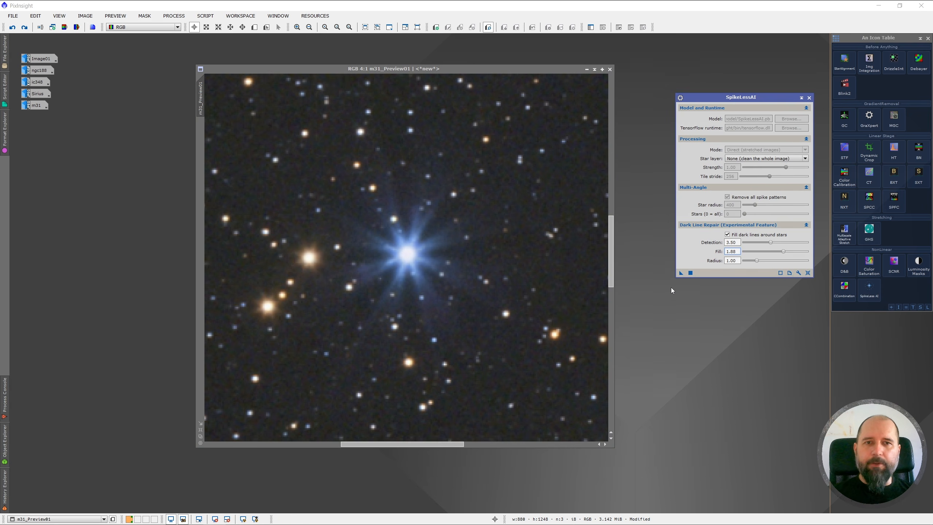
left_click_drag(680, 274, 484, 276)
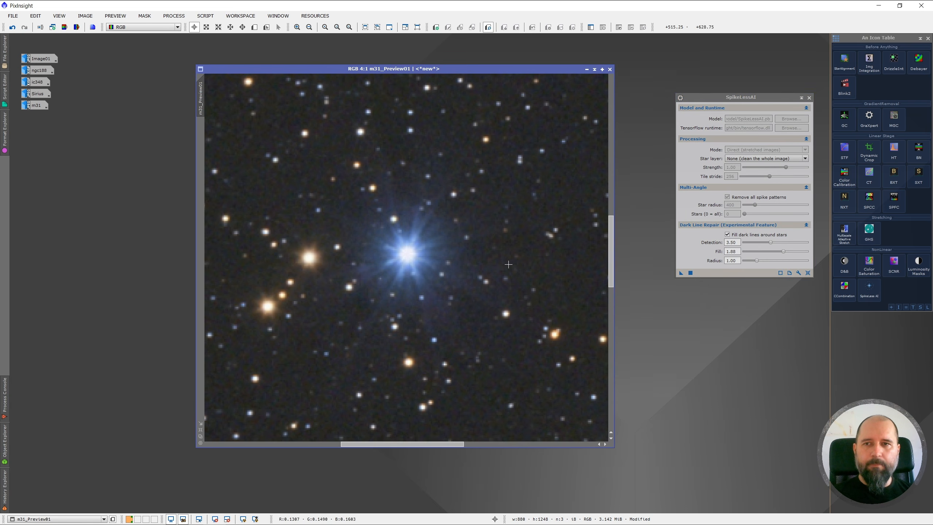
left_click(12, 27)
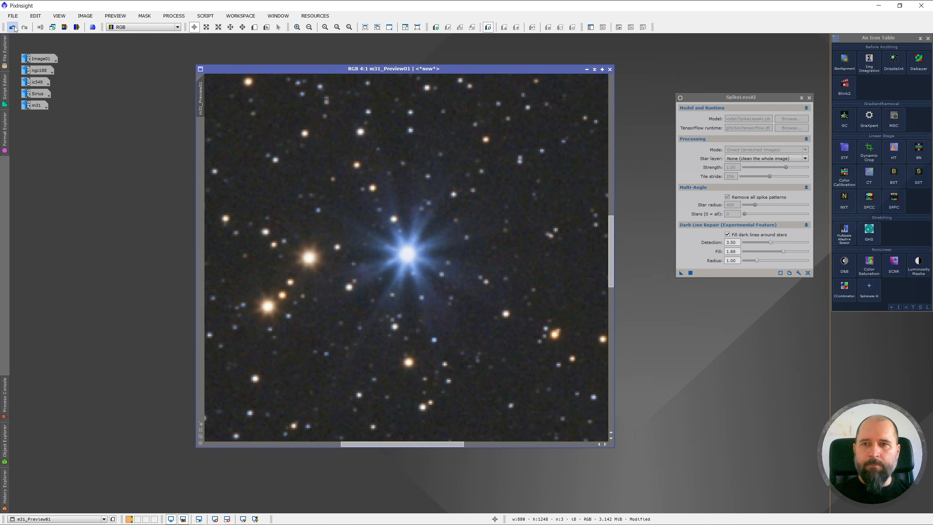
- Set the dark line Fill to 2.54, apply the repair to the extracted m31 image, and inspect the bright blue star
left_click_drag(784, 252, 796, 251)
left_click(680, 272)
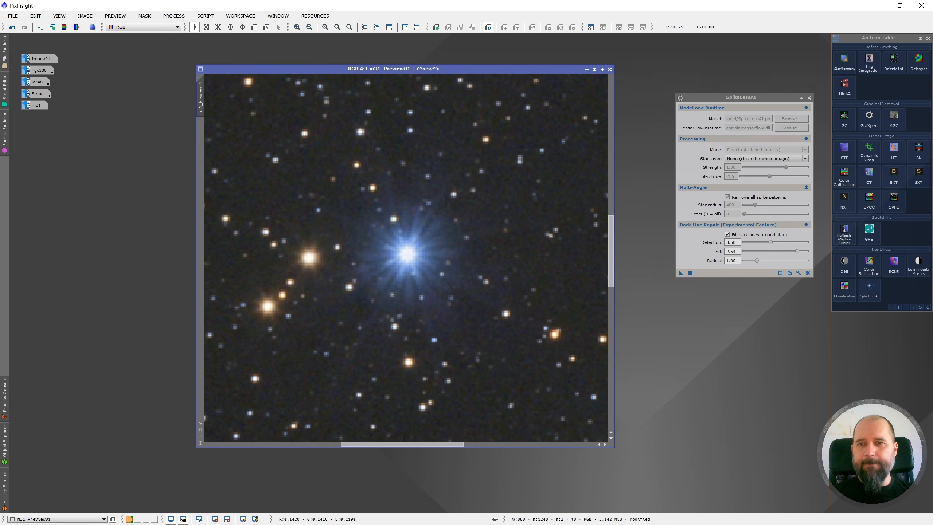
scroll(483, 231, "down", 1)
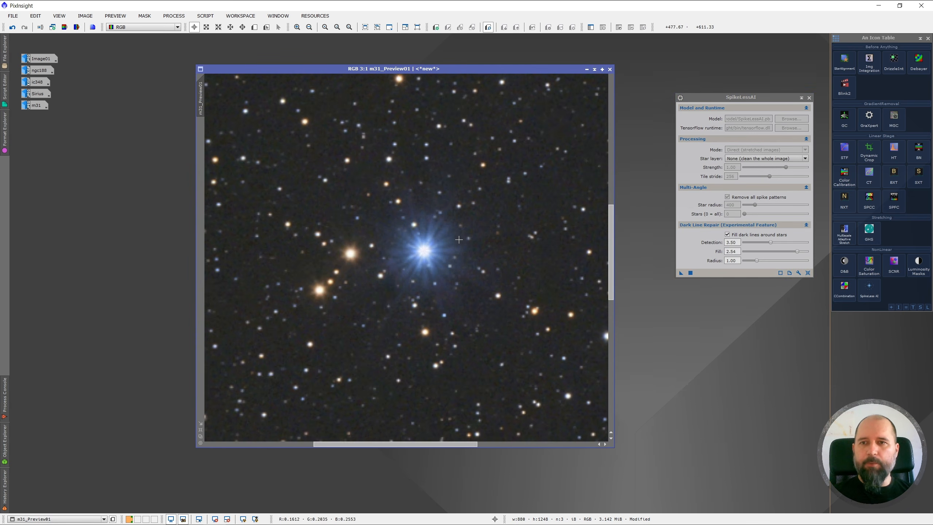
key("ctrl+shift+z")
key("ctrl+shift+z")
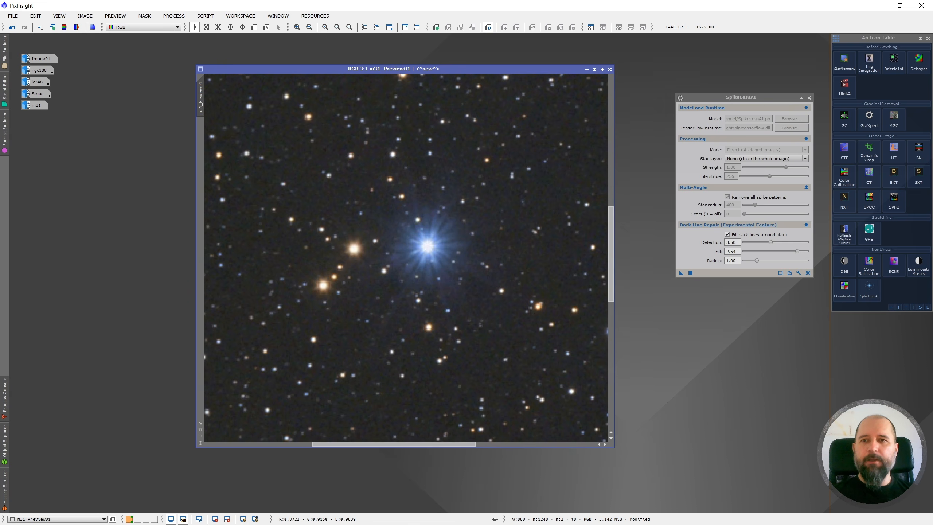
scroll(428, 249, "up", 1)
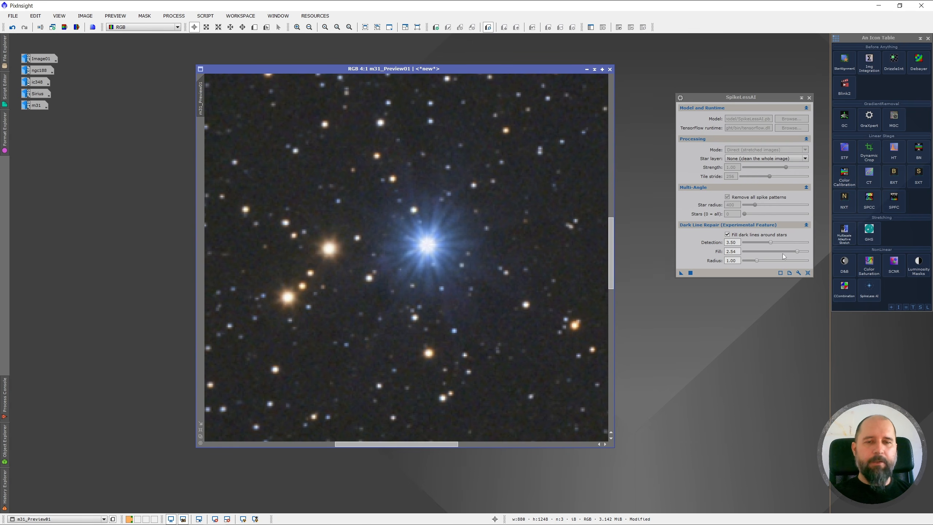
- Try a further dark line repair on the star image with Detection 5.82 and Fill 1.53, and undo it
mouse_move(771, 246)
left_mouse_down()
mouse_move(790, 253)
mouse_move(770, 253)
mouse_move(777, 251)
left_mouse_up()
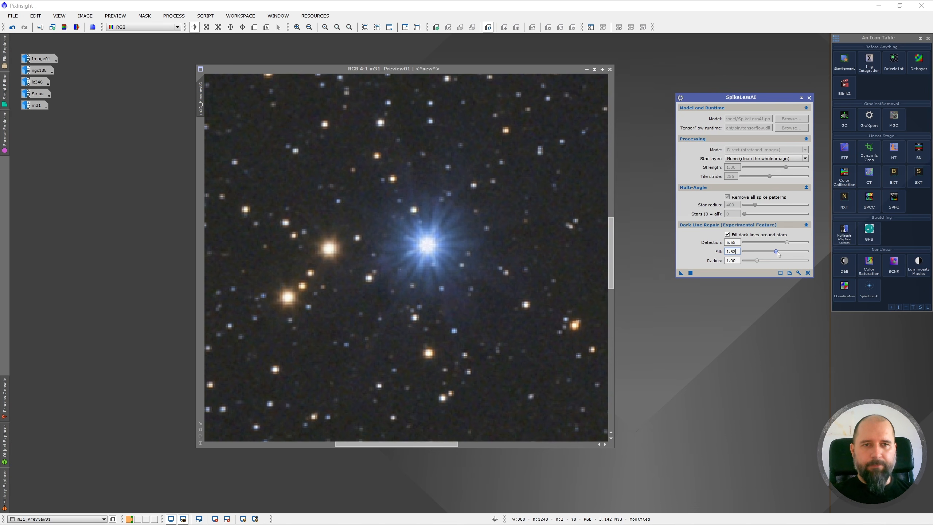
left_click_drag(787, 244, 790, 246)
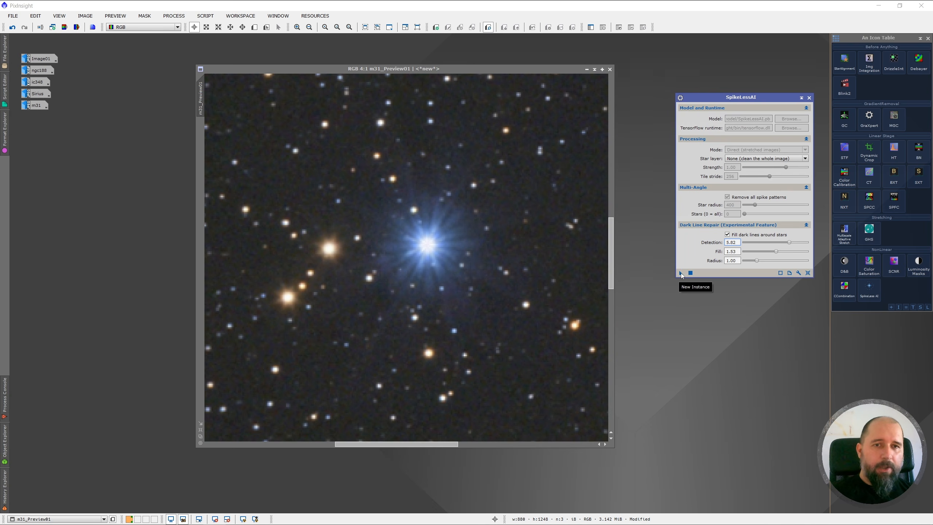
left_click_drag(681, 272, 428, 248)
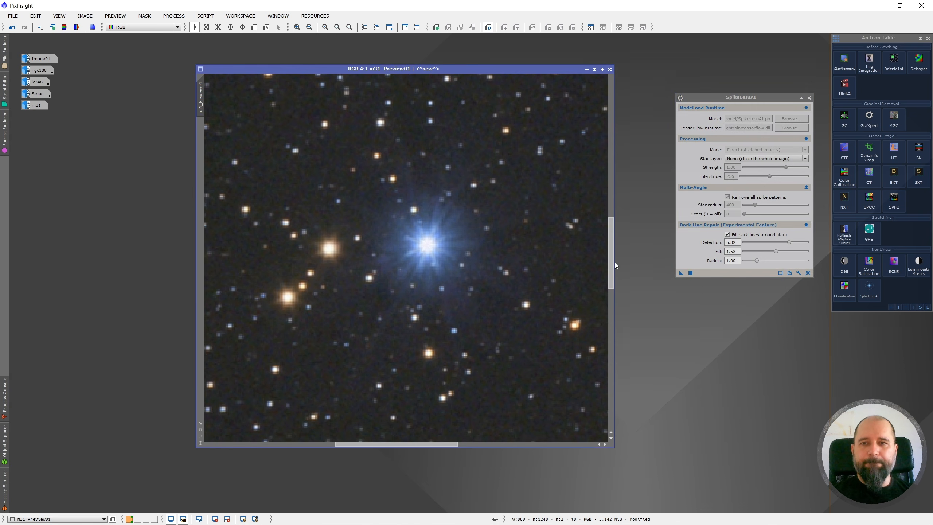
left_click(14, 28)
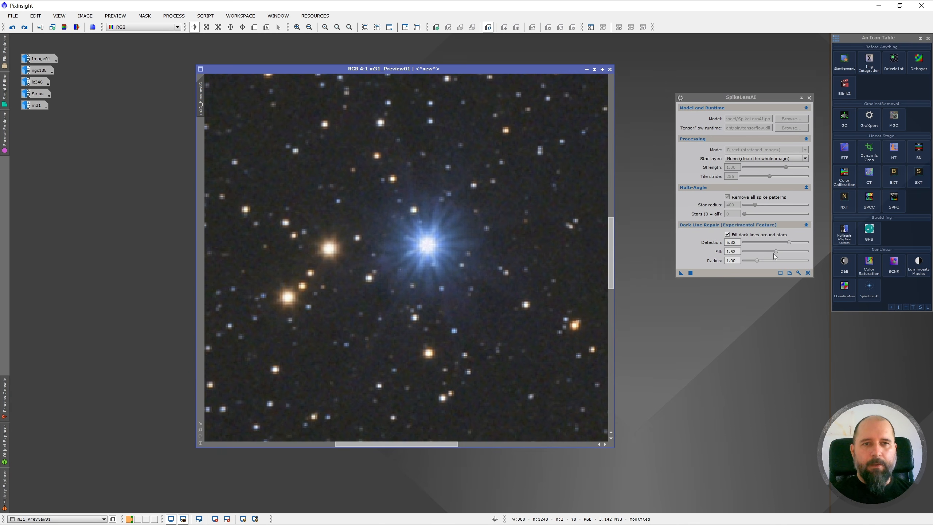
- Try the dark line repair on the star image with Detection 7.09 and Fill 2.35, comparing the star before and after
left_click_drag(774, 253, 799, 243)
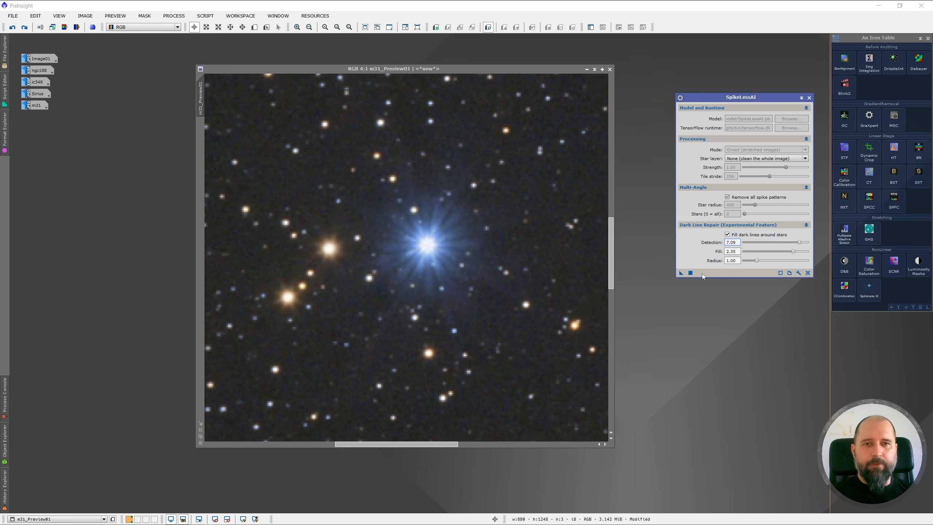
left_click(680, 272)
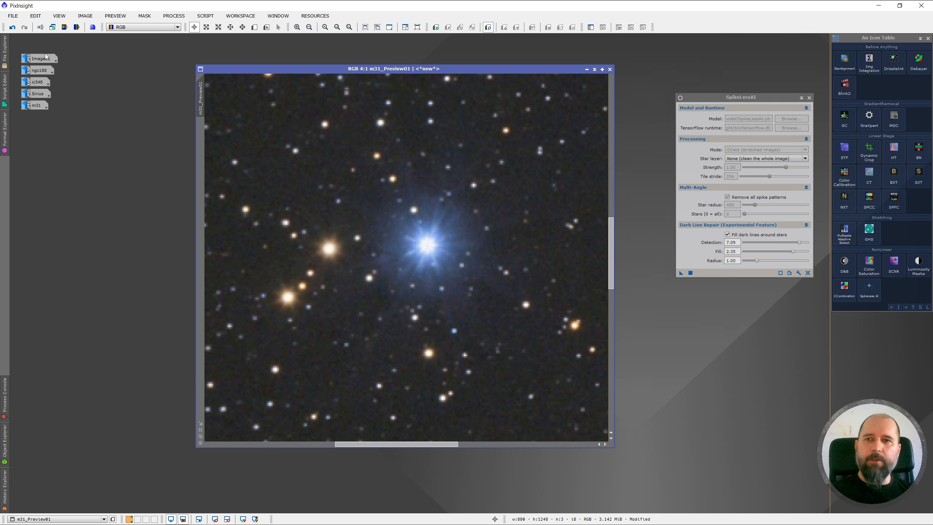
left_click(13, 29)
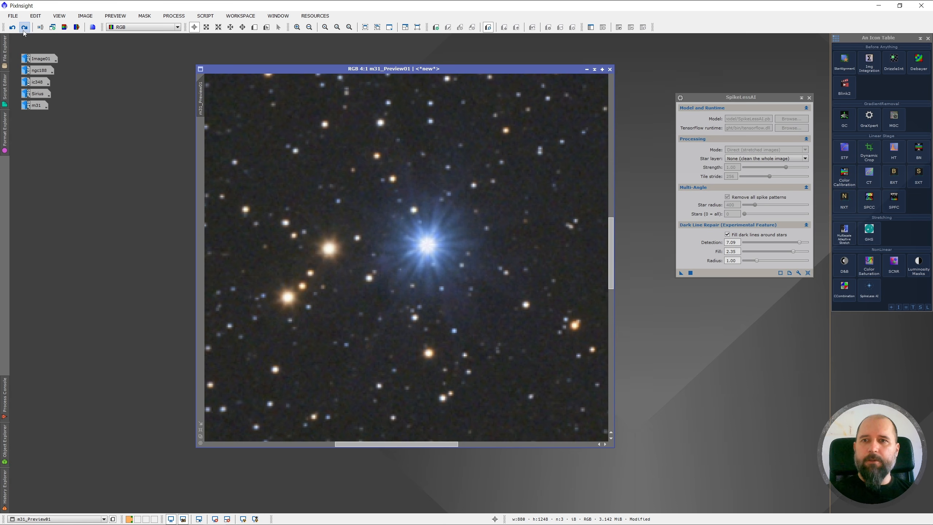
scroll(442, 281, "down", 3)
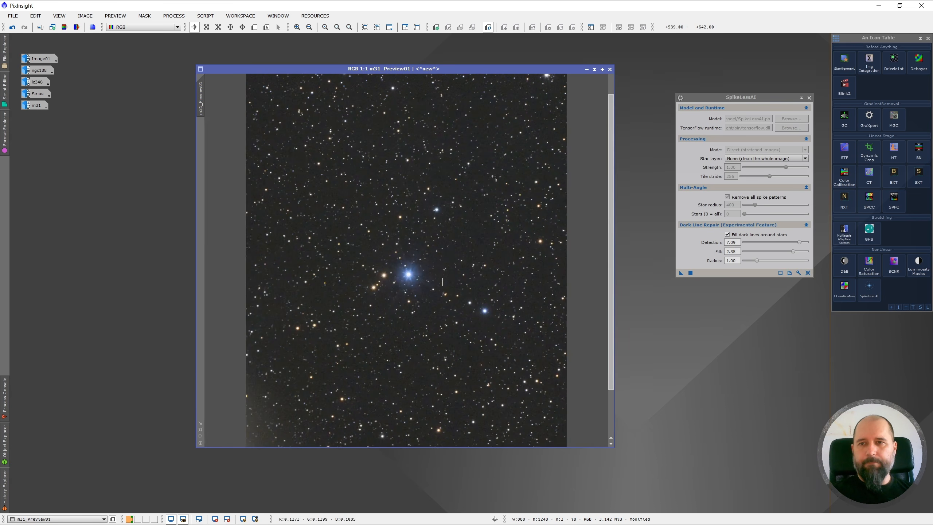
scroll(409, 284, "up", 3)
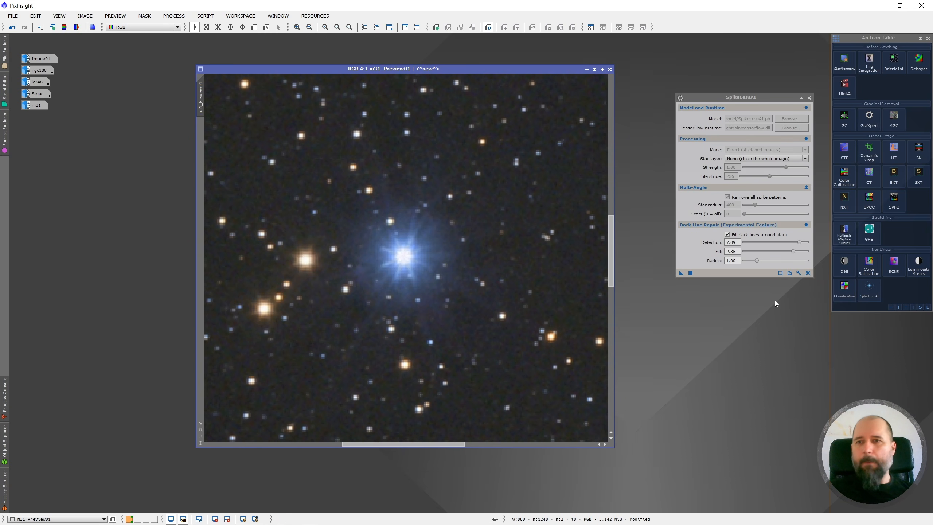
- Turn off Fill dark lines around stars, try StarXTerminator as the star layer, and return the star layer to None (clean the whole image)
left_click(727, 235)
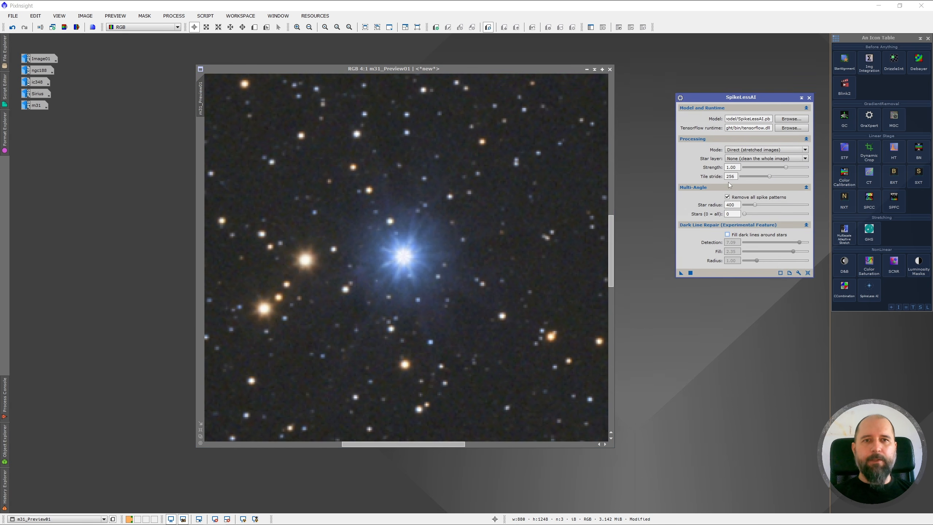
left_click(736, 159)
left_click(738, 178)
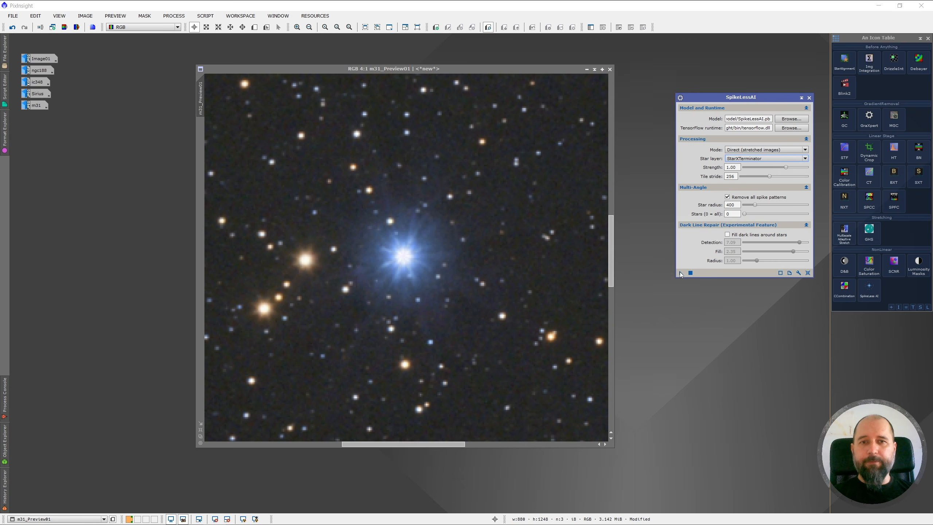
left_click(403, 257)
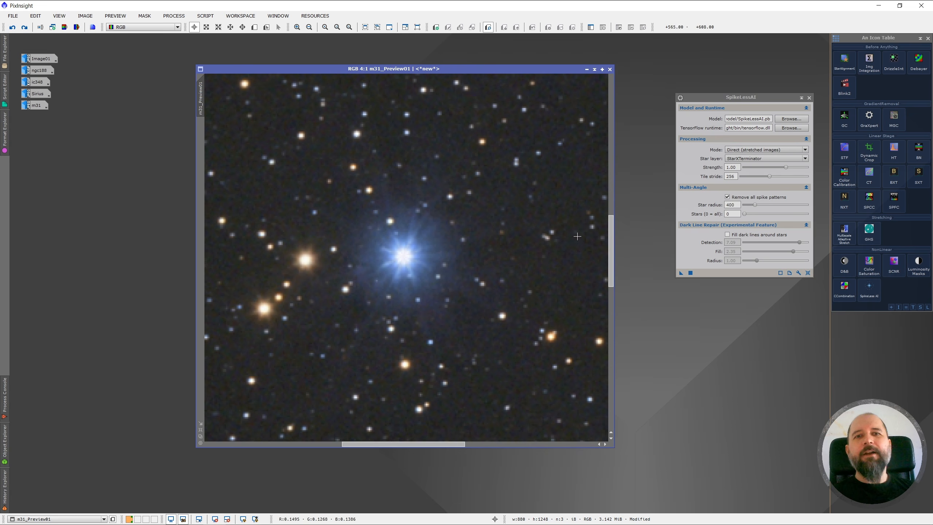
left_click(754, 101)
left_click(753, 159)
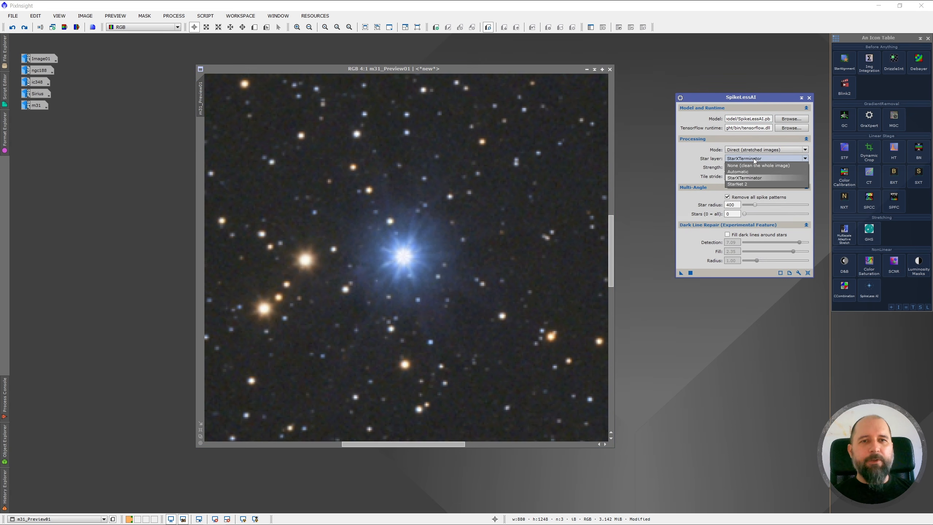
left_click(755, 165)
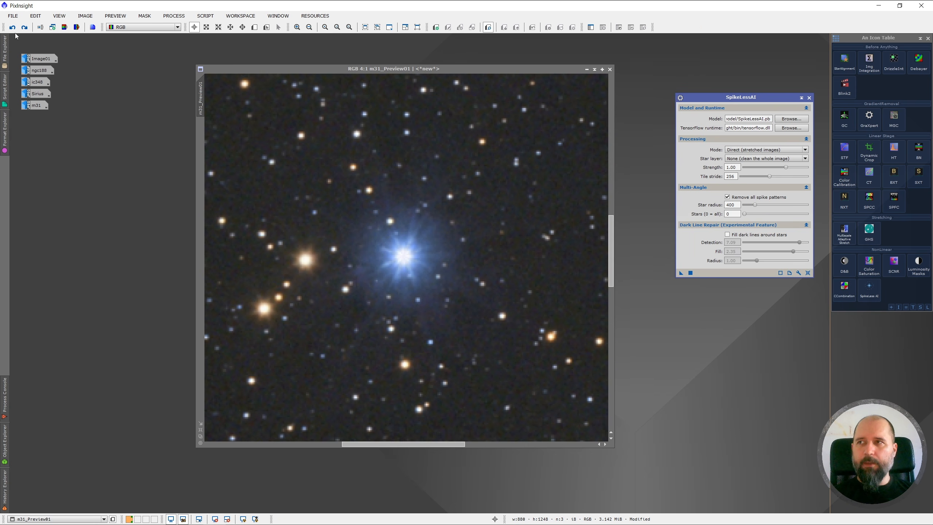
- Enable Fill dark lines around stars with Detection 8.00, Fill 3.00 and Radius 1.22, and apply the repair to the m31 star image
left_click(736, 234)
mouse_move(799, 242)
left_mouse_down()
mouse_move(820, 242)
mouse_move(804, 251)
mouse_move(814, 250)
left_mouse_up()
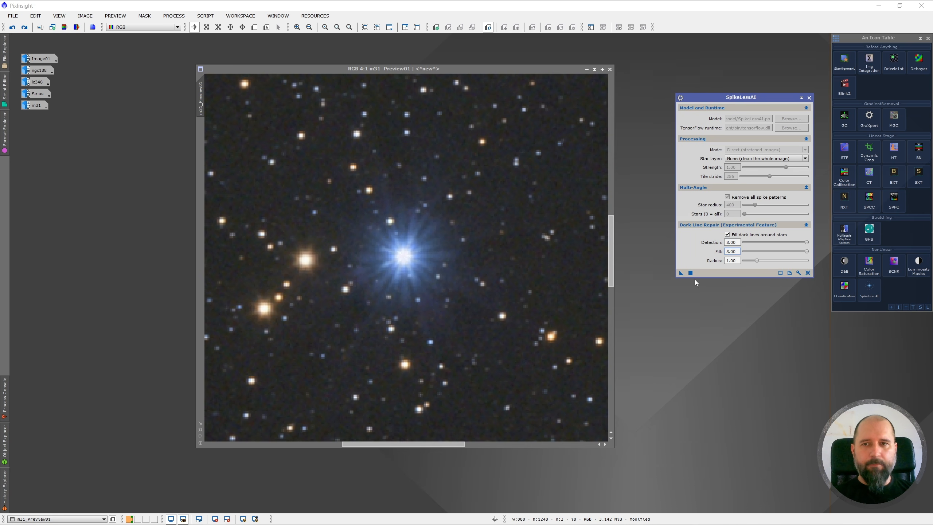
left_click_drag(754, 261, 762, 260)
left_click_drag(680, 273, 386, 274)
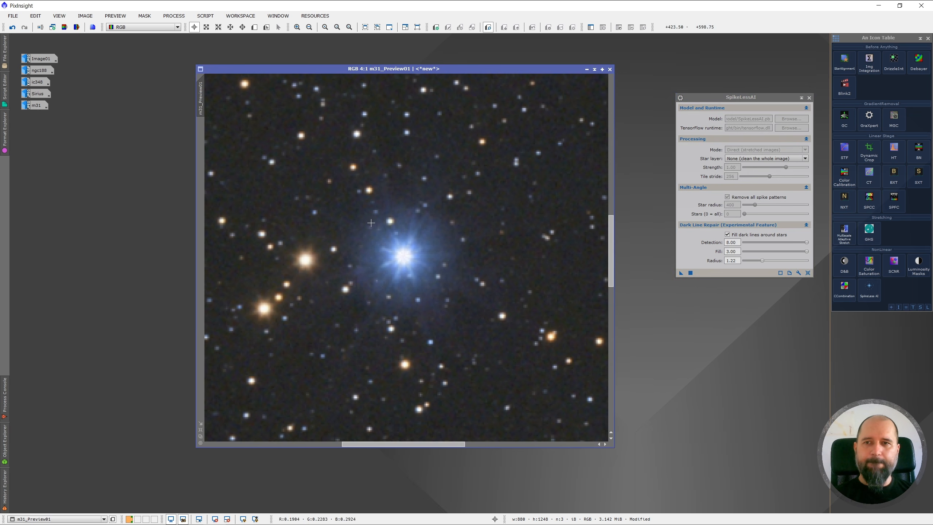
- Compare the bright blue star and its surroundings with and without the dark line repair at several magnifications
left_click(12, 27)
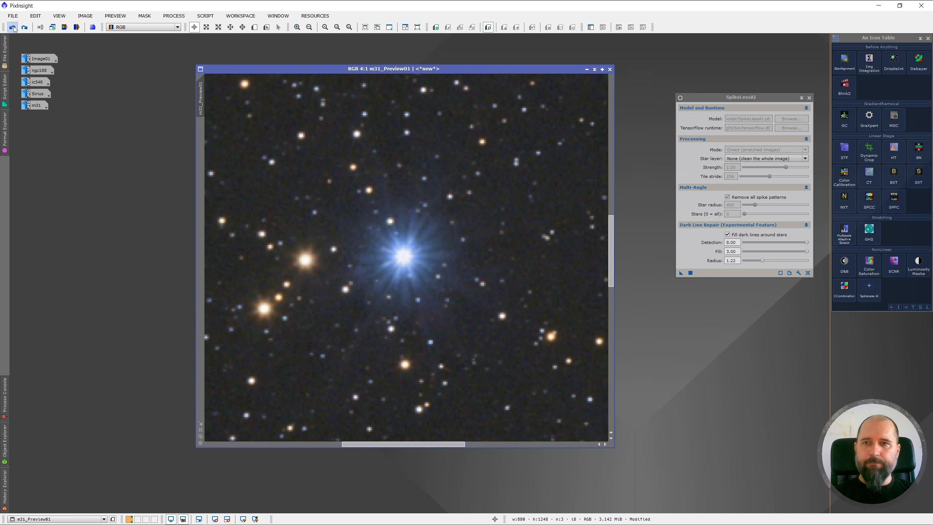
left_click(24, 28)
scroll(380, 276, "down", 3)
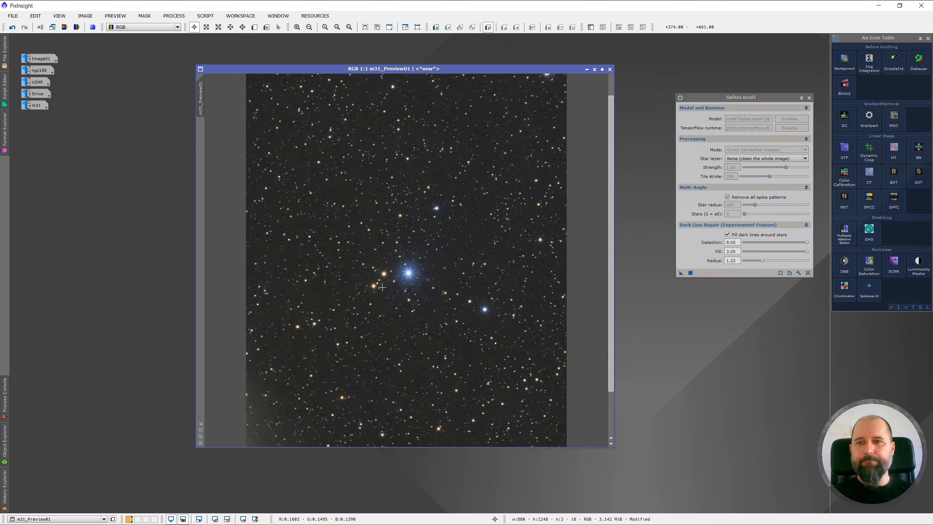
scroll(382, 285, "up", 1)
scroll(544, 302, "down", 1)
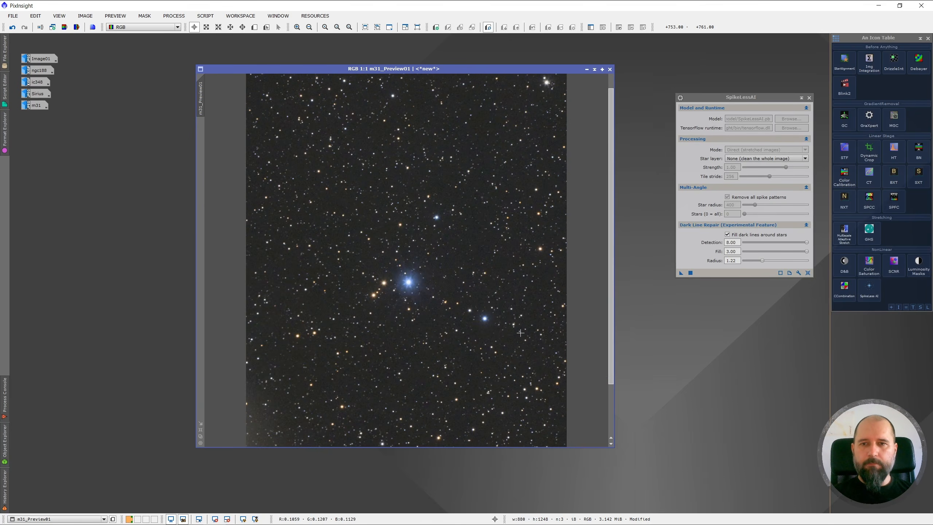
scroll(503, 335, "up", 2)
scroll(378, 300, "down", 2)
scroll(363, 272, "up", 2)
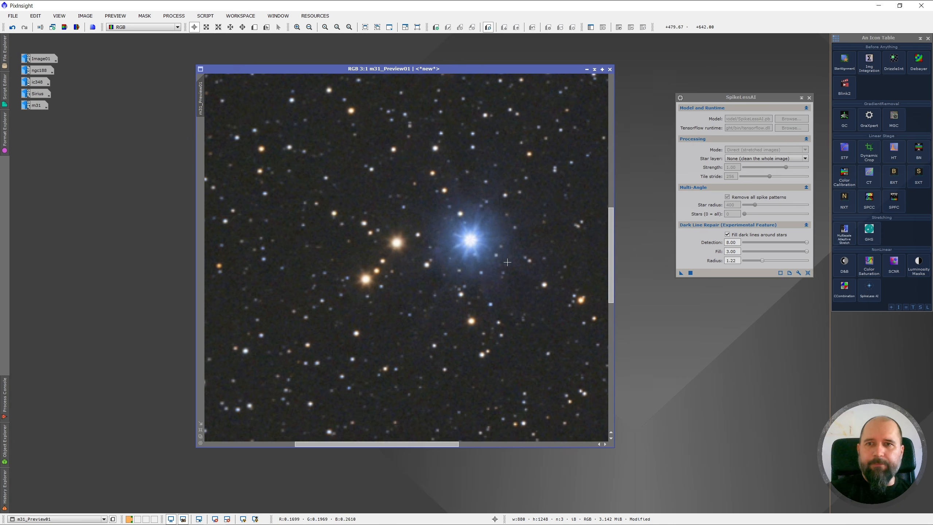
scroll(503, 233, "up", 2)
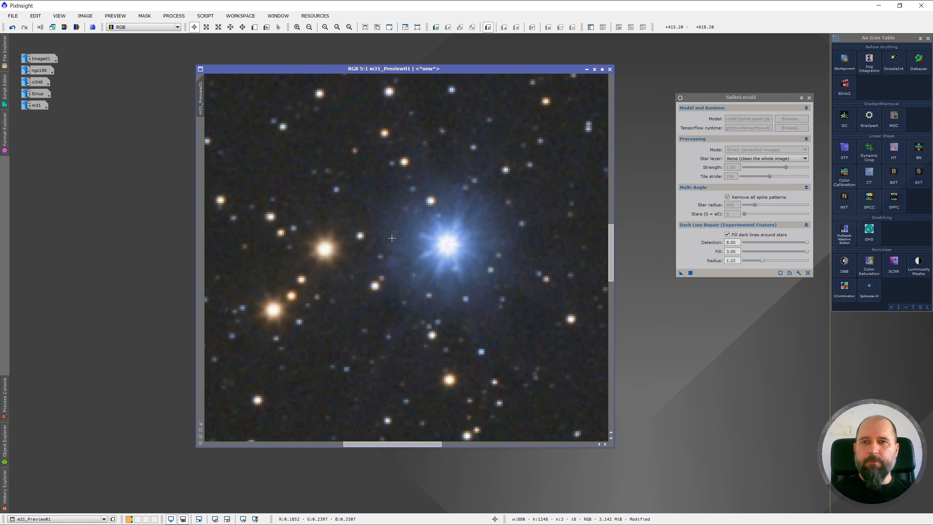
left_click(16, 28)
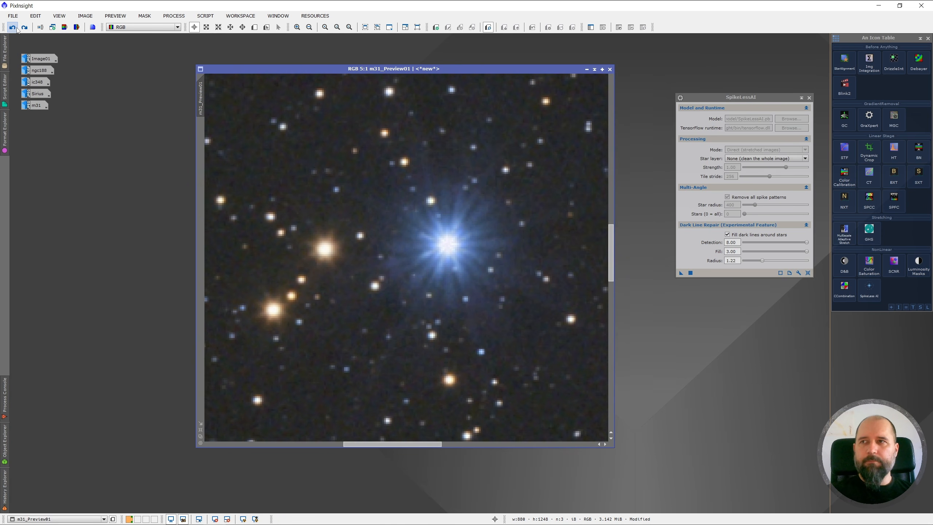
left_click(23, 30)
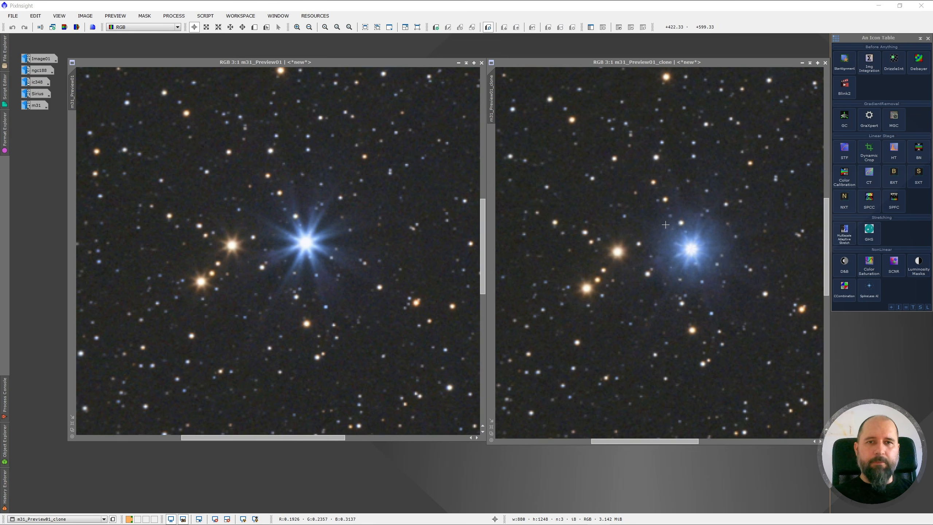
- Compare m31_Preview01 and m31_Preview01_clone side by side with both images at 2:1
scroll(691, 263, "down", 1)
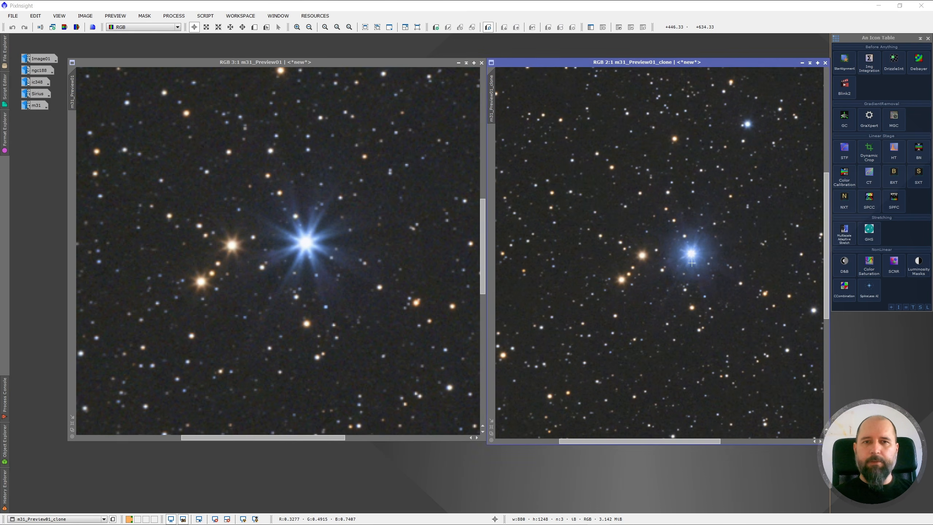
left_click(305, 242)
scroll(305, 243, "down", 1)
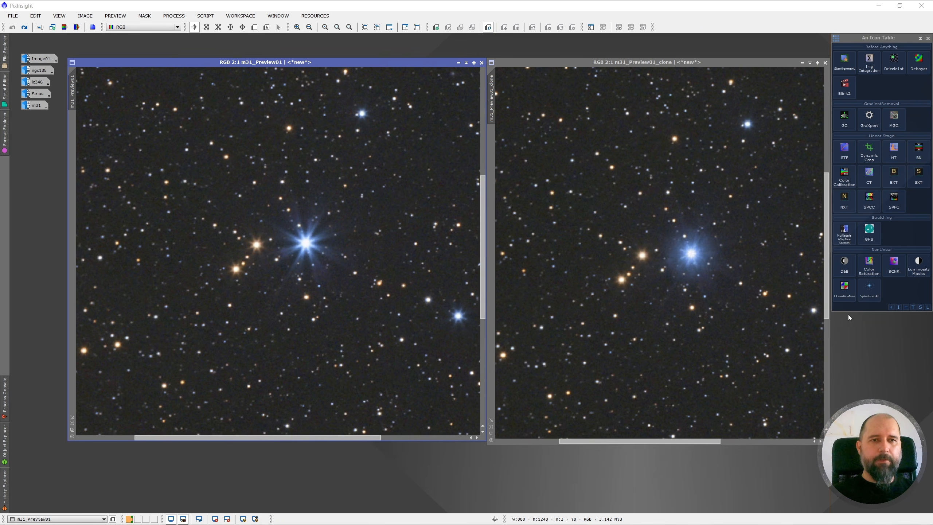
- Open SpikeLessAI and examine the bright spiked star and the nebula beside it in the Abell12 image
double_click(869, 288)
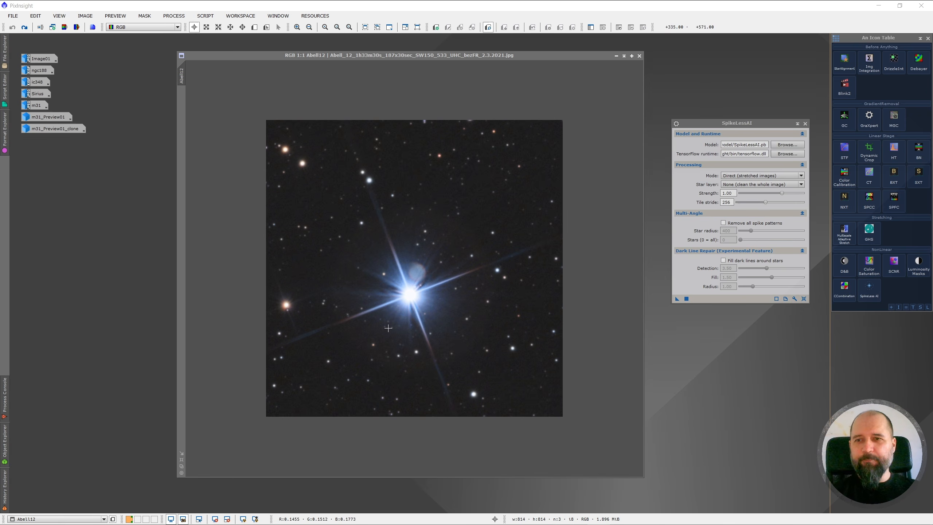
scroll(409, 284, "up", 1)
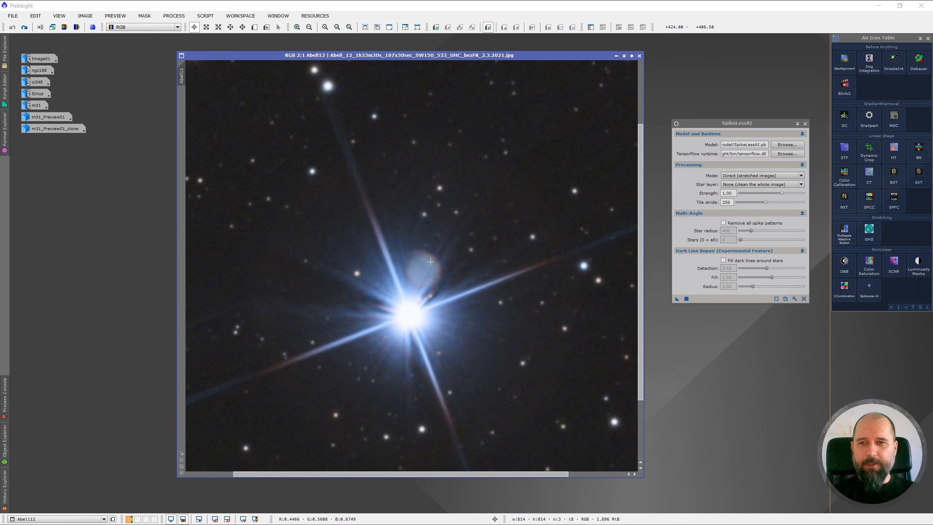
scroll(381, 340, "down", 1)
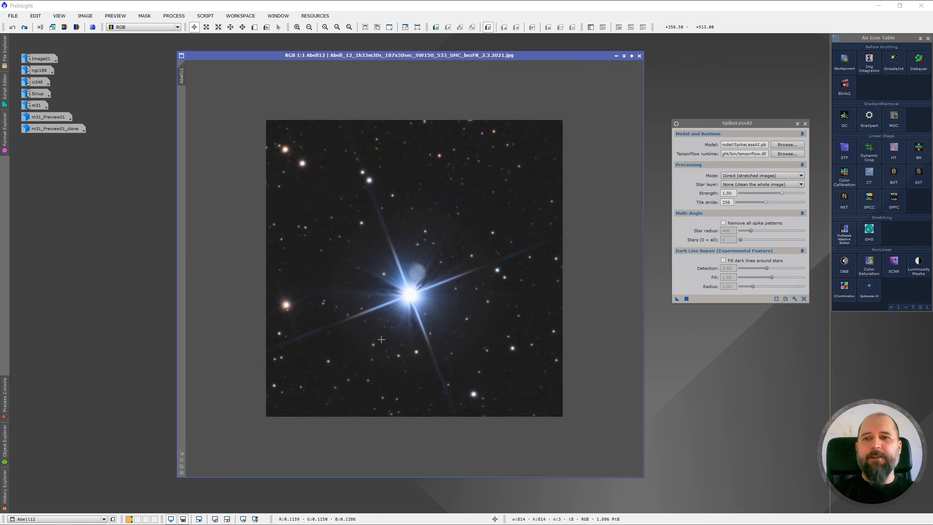
scroll(384, 320, "up", 1)
scroll(418, 299, "down", 1)
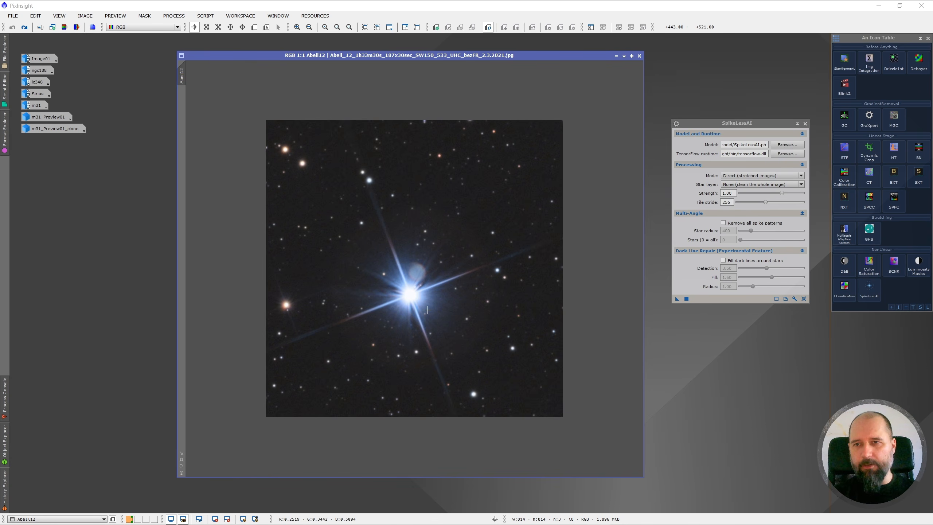
scroll(412, 290, "up", 1)
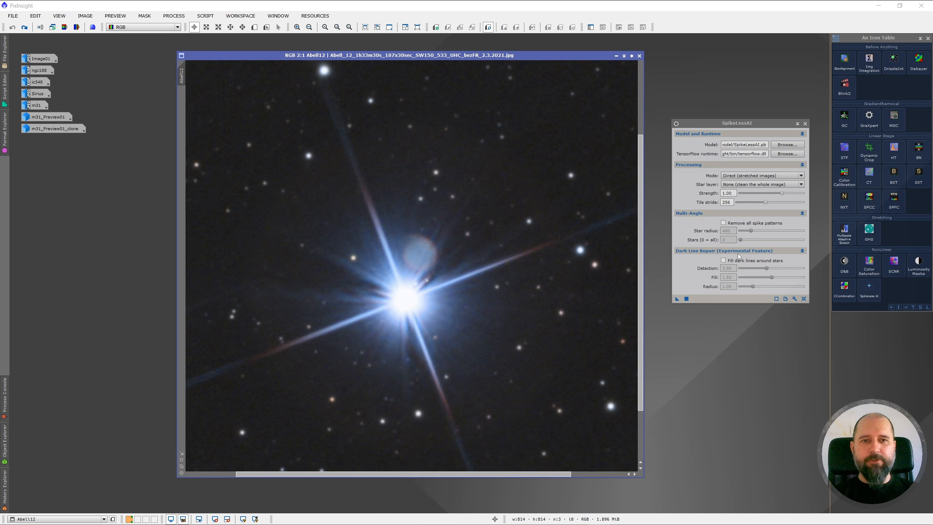
- Enable Fill dark lines around stars, try the repair on Abell12 with Detection 3.50, Fill 1.50 and Radius 1.00, and undo the repair
left_click(743, 261)
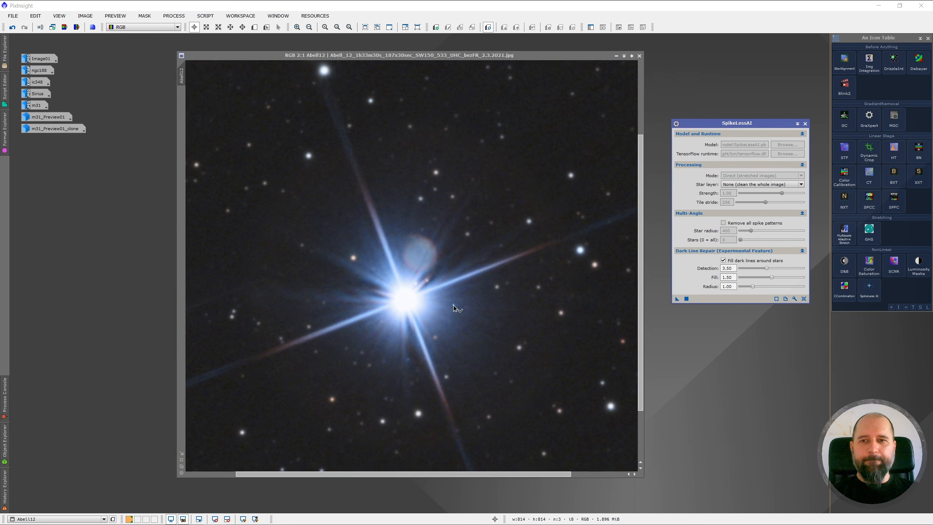
left_click_drag(453, 304, 454, 305)
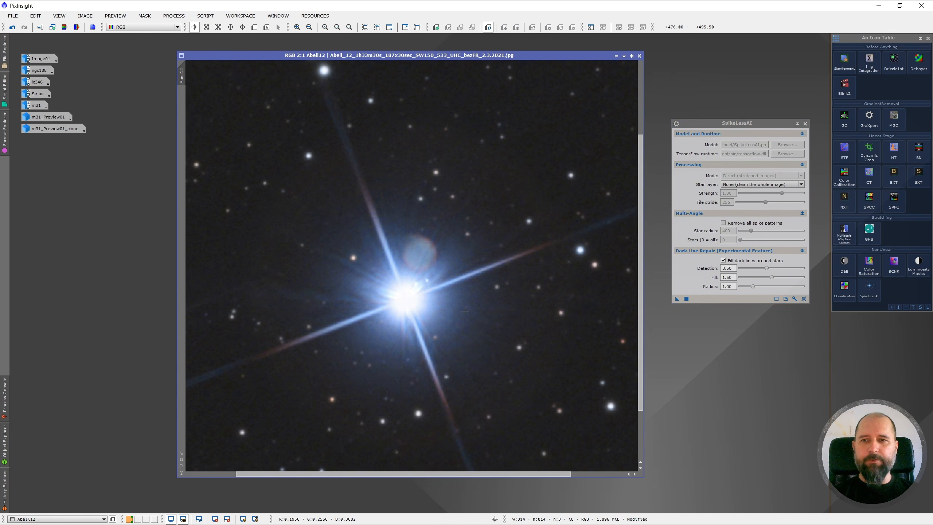
scroll(464, 311, "down", 1)
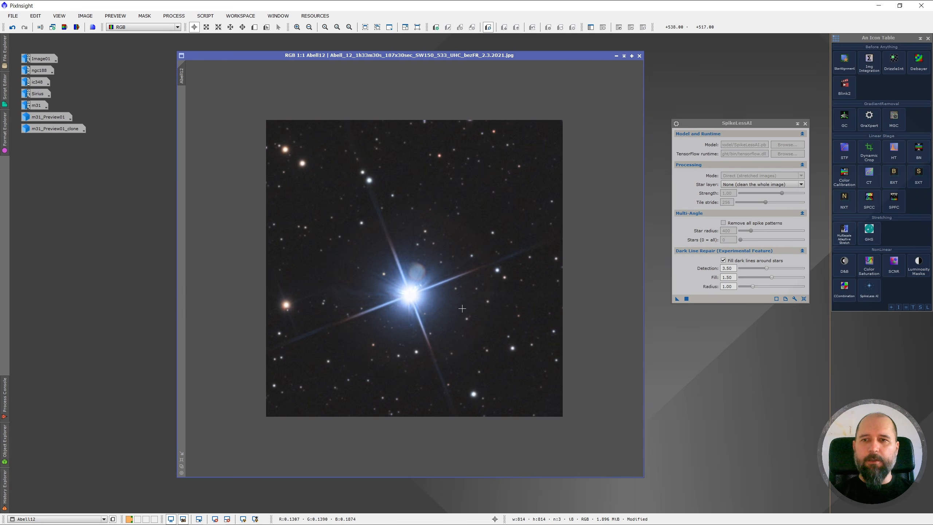
scroll(391, 299, "up", 1)
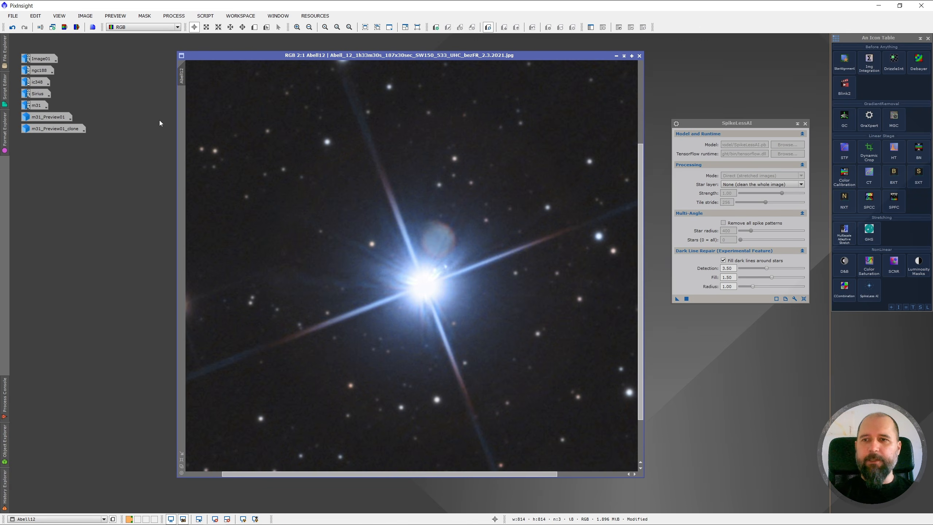
left_click(15, 31)
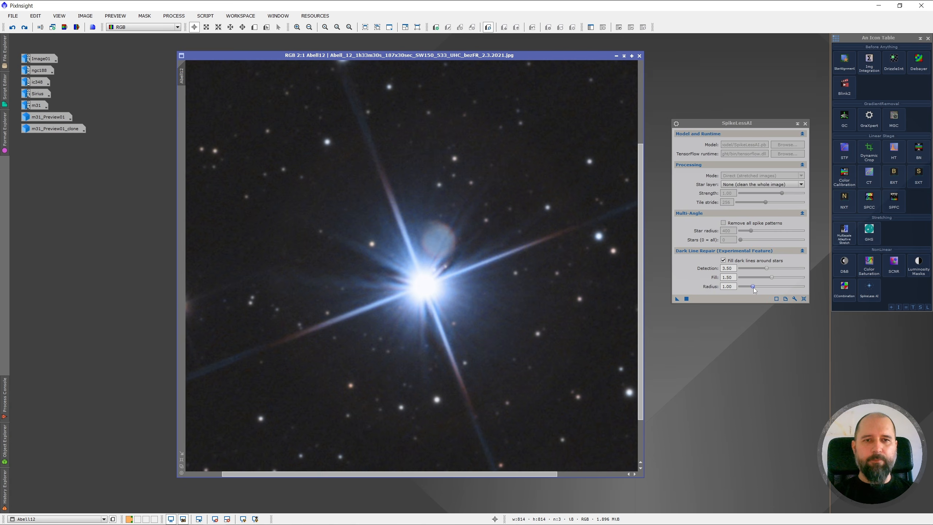
- Set the dark line Radius to 1.27, apply the repair to Abell12, and inspect the area around the bright star
left_click_drag(754, 287, 760, 289)
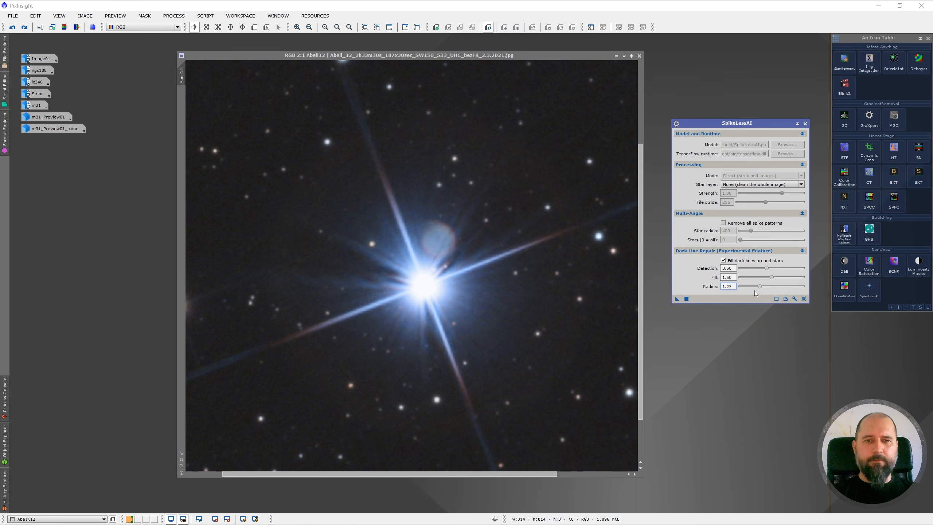
left_click(677, 299)
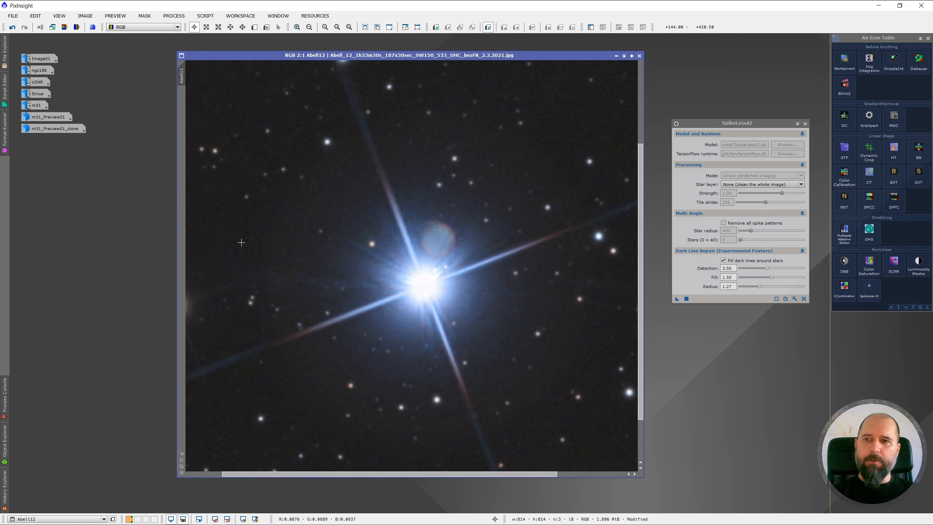
scroll(485, 309, "down", 1)
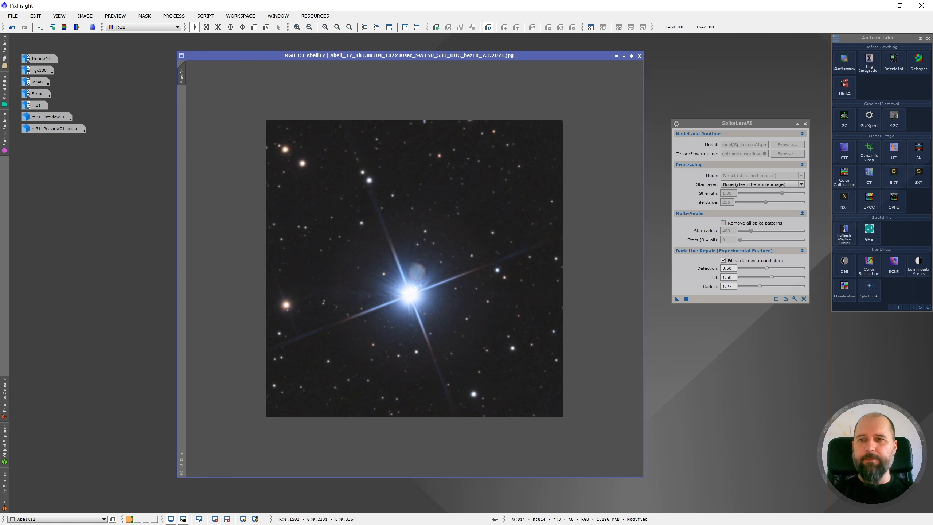
scroll(376, 285, "up", 1)
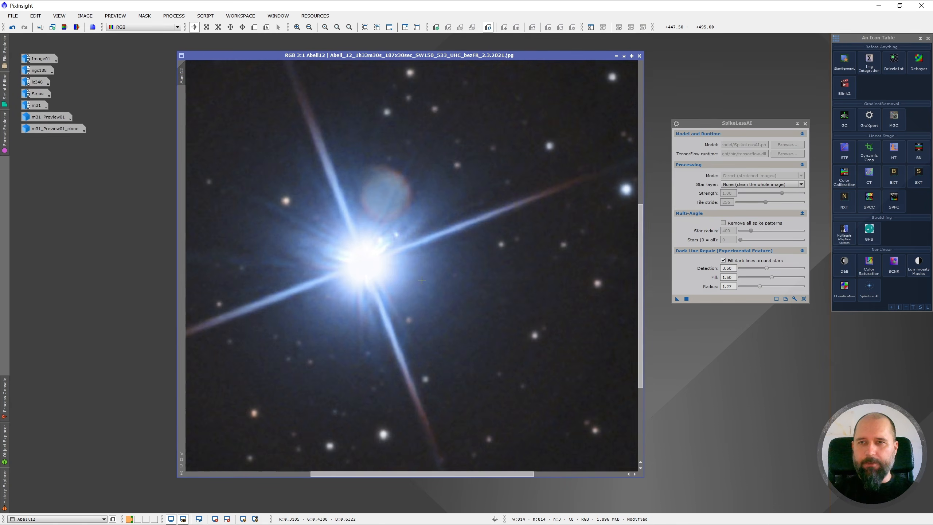
- Compare Abell12 before and after the dark line repair by repeatedly undoing and redoing it, viewing the image at 2:1 and 1:1
scroll(425, 281, "down", 1)
scroll(394, 299, "up", 1)
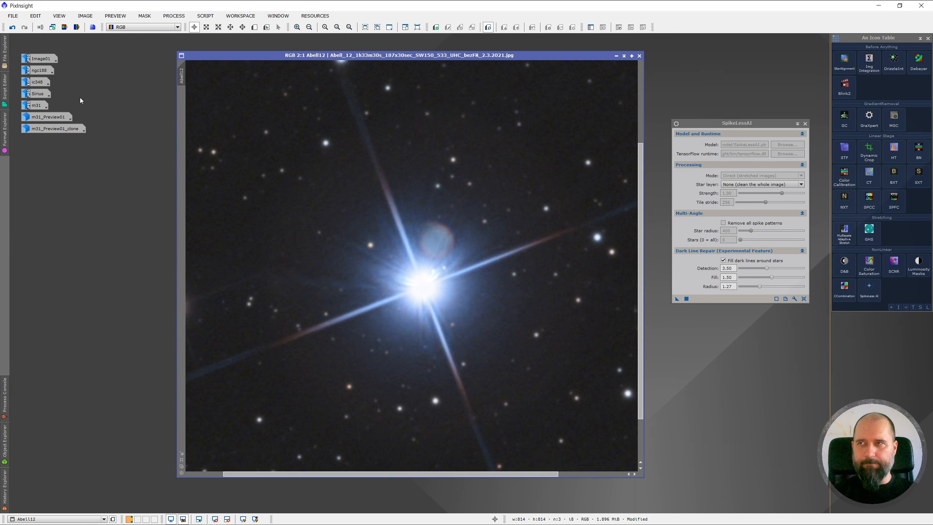
left_click(12, 28)
left_click(24, 27)
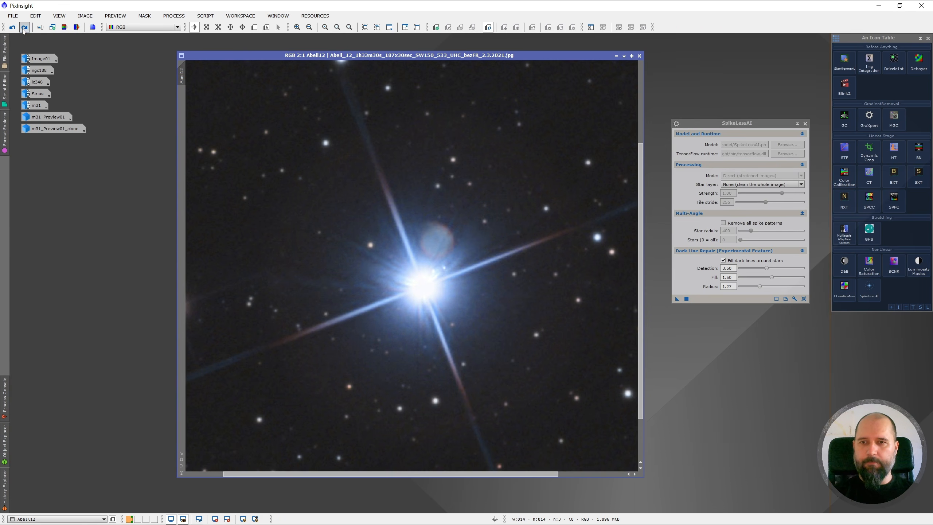
scroll(376, 291, "down", 1)
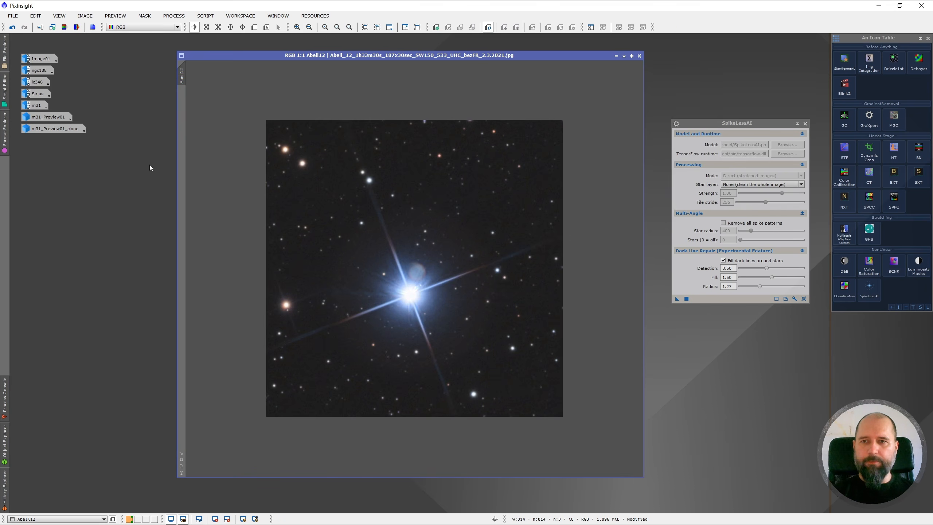
left_click(12, 28)
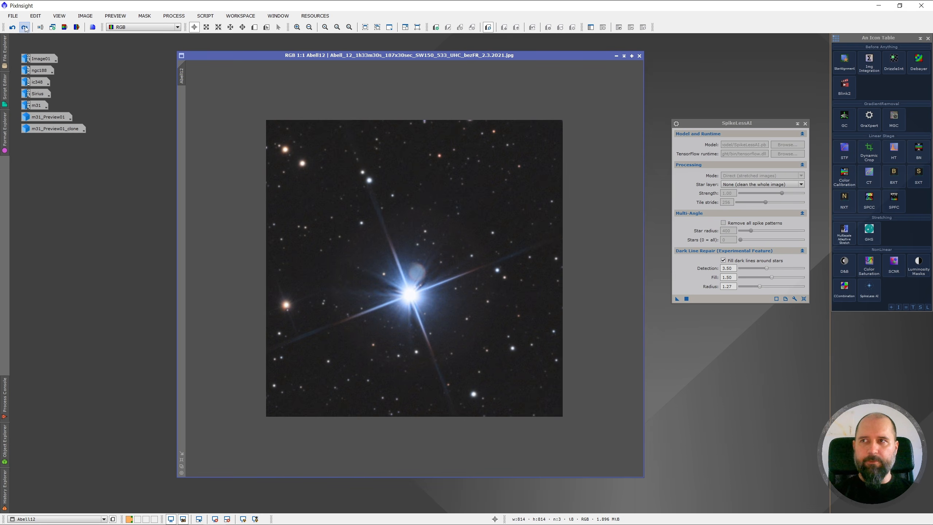
left_click(24, 27)
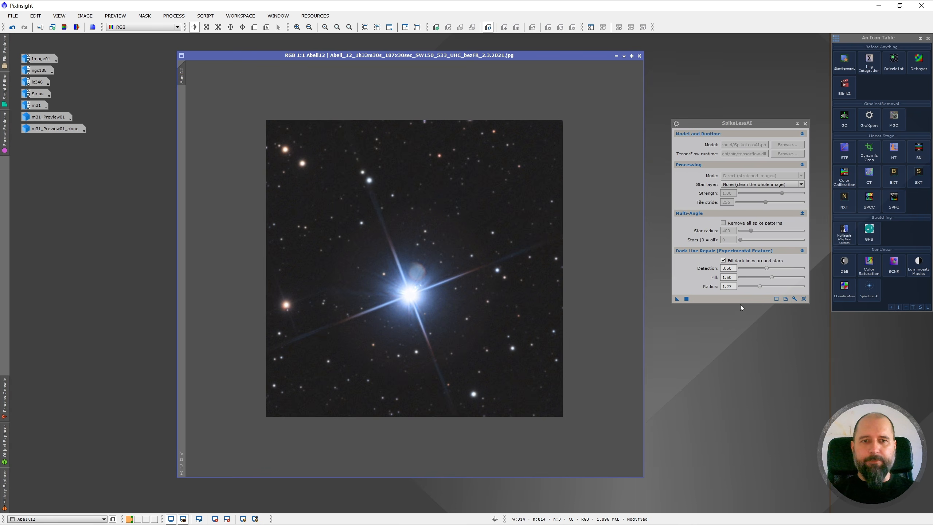
left_click(12, 28)
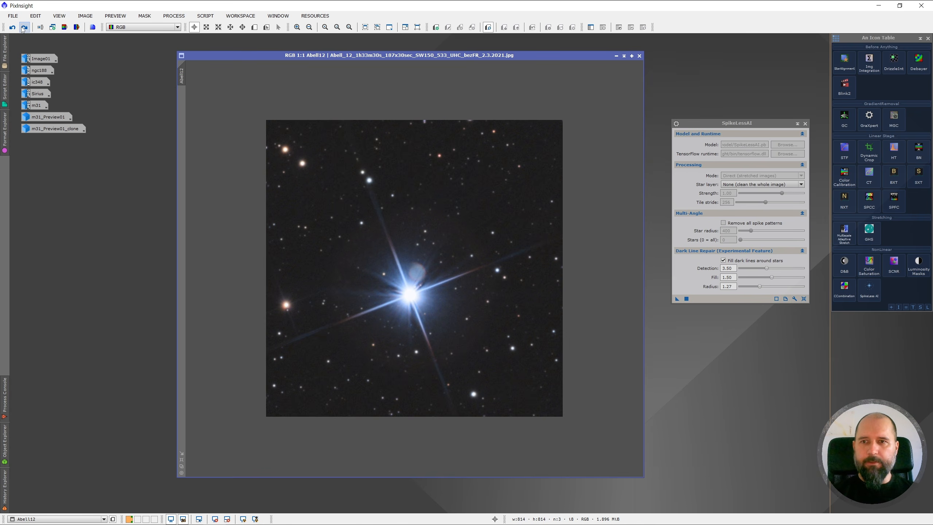
left_click(23, 28)
left_click(13, 29)
left_click(24, 32)
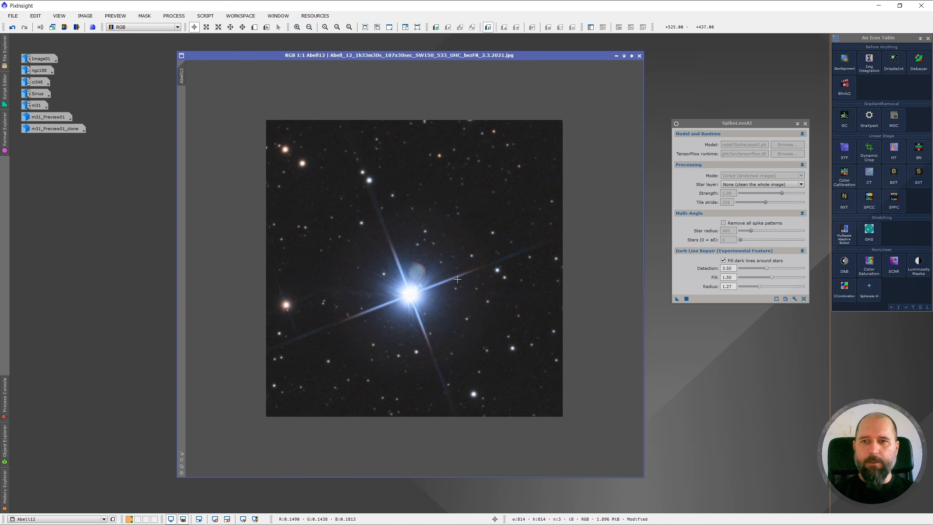
scroll(425, 290, "up", 1)
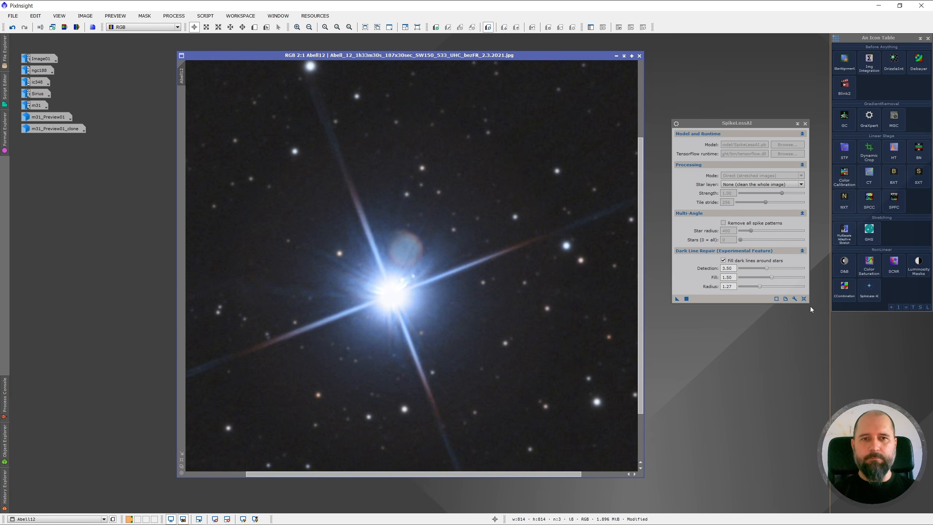
- Set Star layer to StarXTerminator, dark line Detection to 8.00, Fill to 2.02 and Radius to 0.94, and apply SpikeLessAI to Abell12
left_click(735, 183)
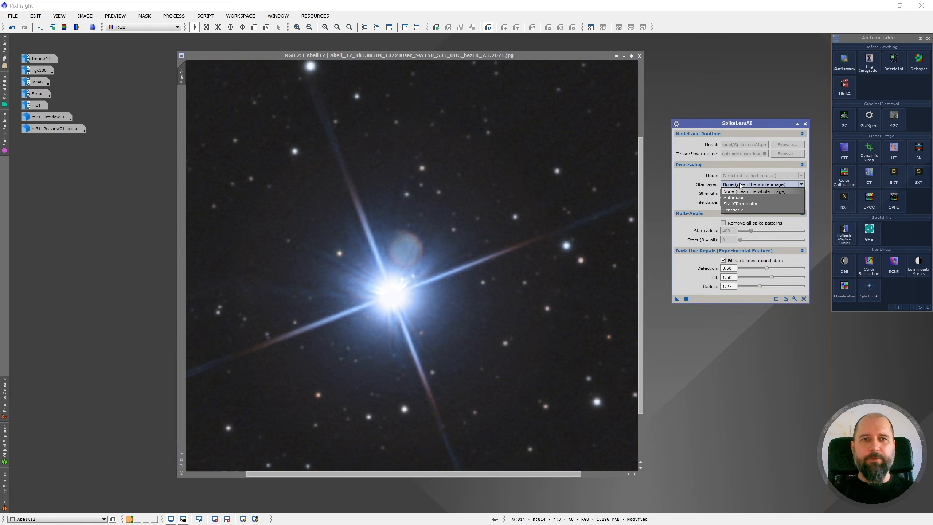
left_click(745, 204)
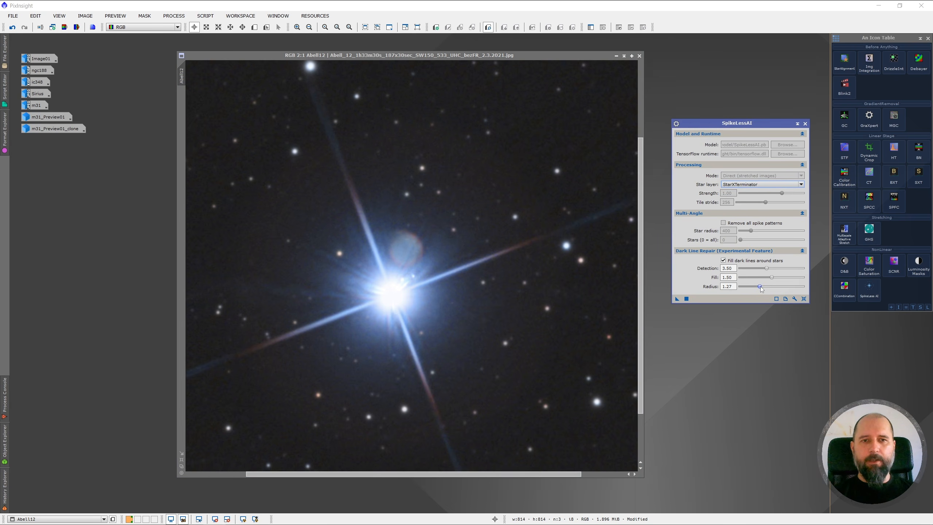
left_click_drag(761, 289, 753, 292)
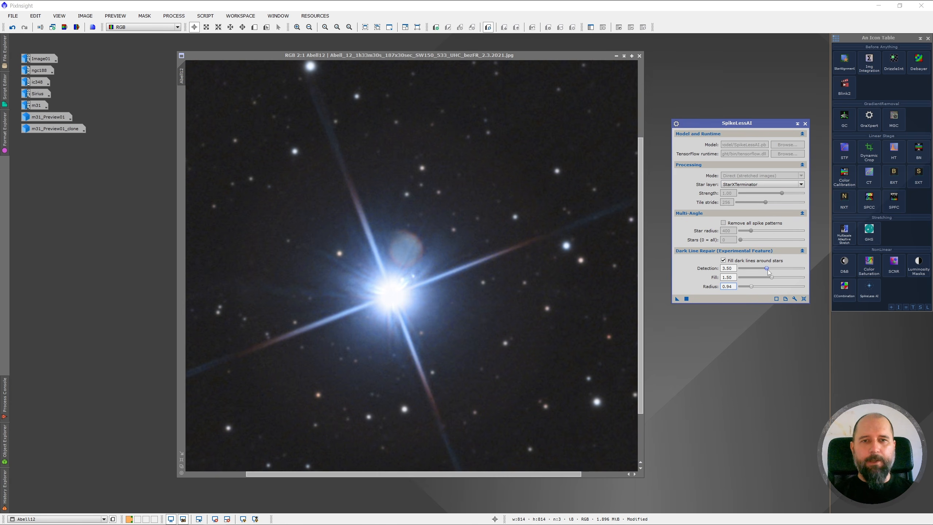
left_click_drag(766, 268, 804, 275)
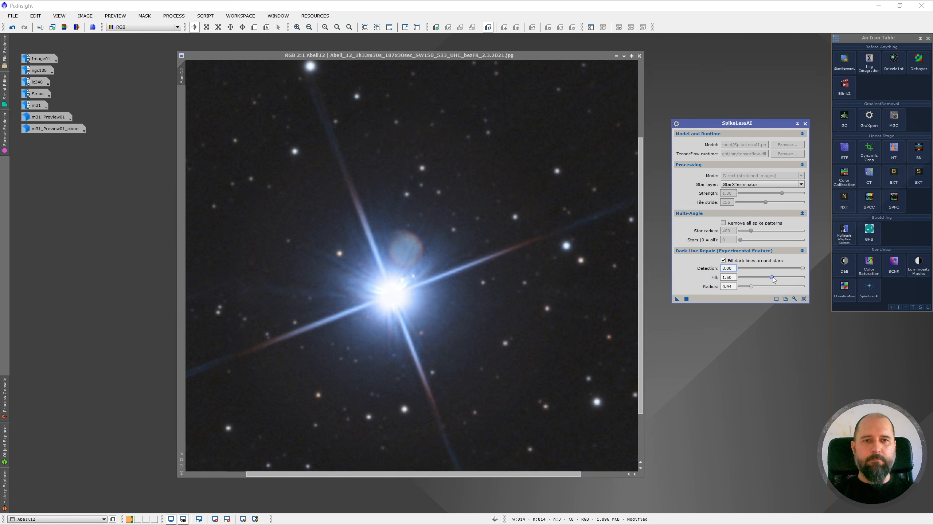
left_click_drag(772, 278, 780, 278)
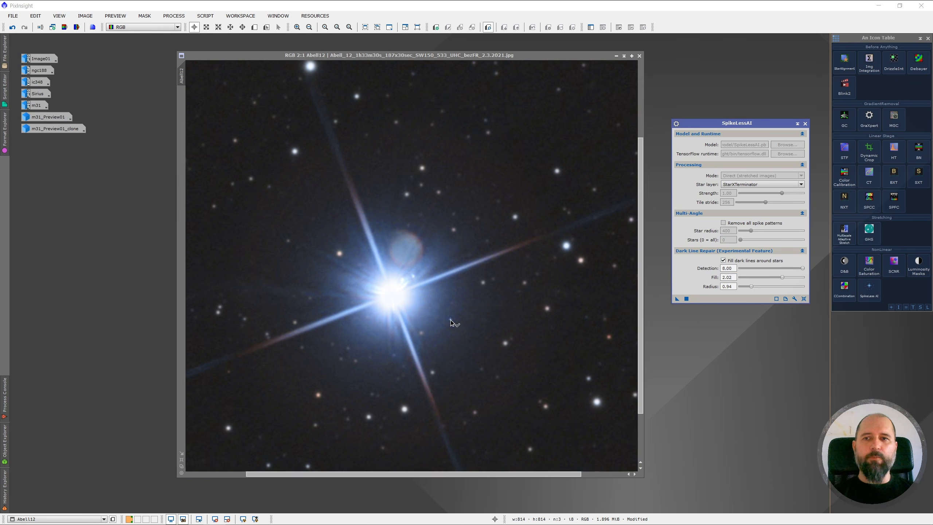
left_click_drag(450, 321, 451, 323)
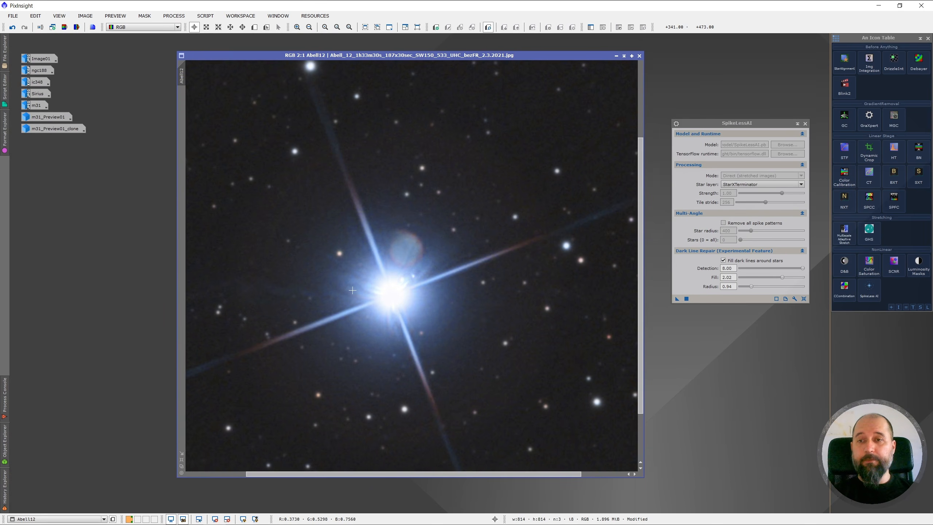
- Toggle the StarXTerminator-based repair off and on to compare the bright star in Abell12 before and after at 2:1, 3:1 and 1:1
left_click(12, 27)
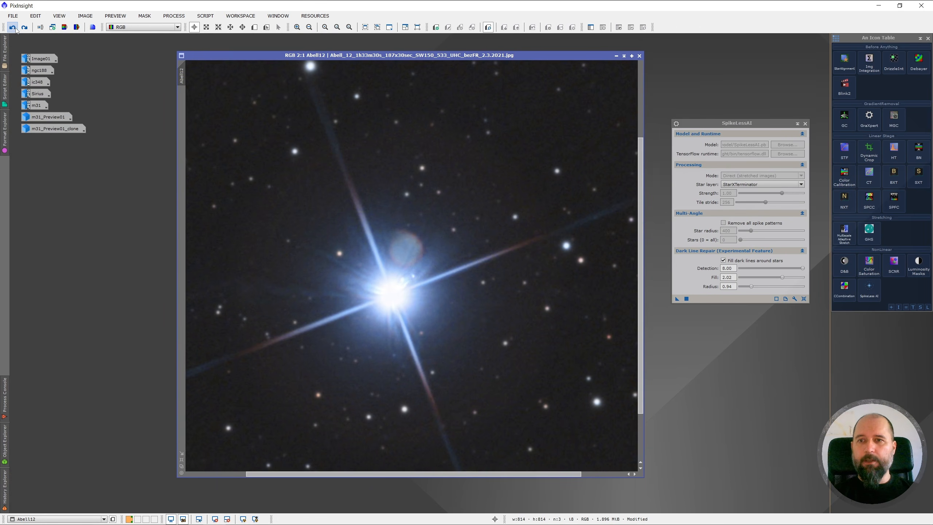
left_click(24, 27)
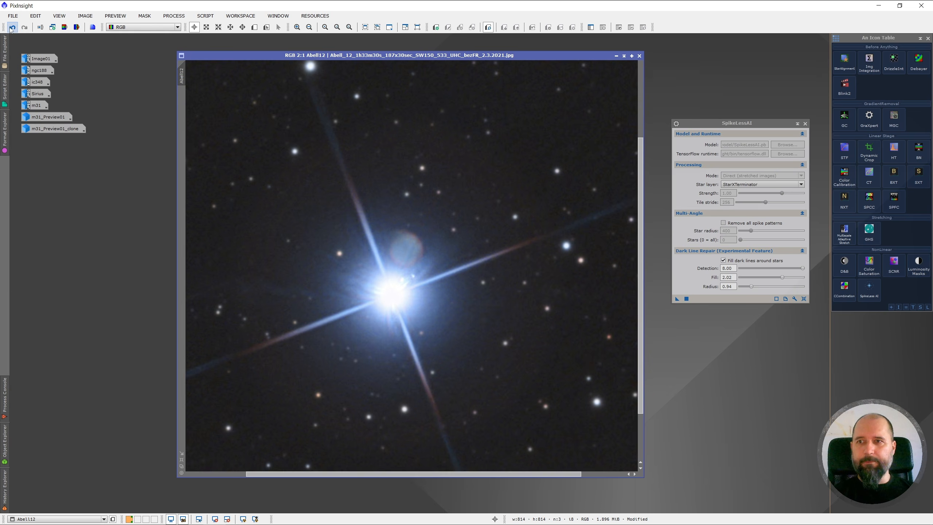
left_click(12, 28)
left_click(25, 29)
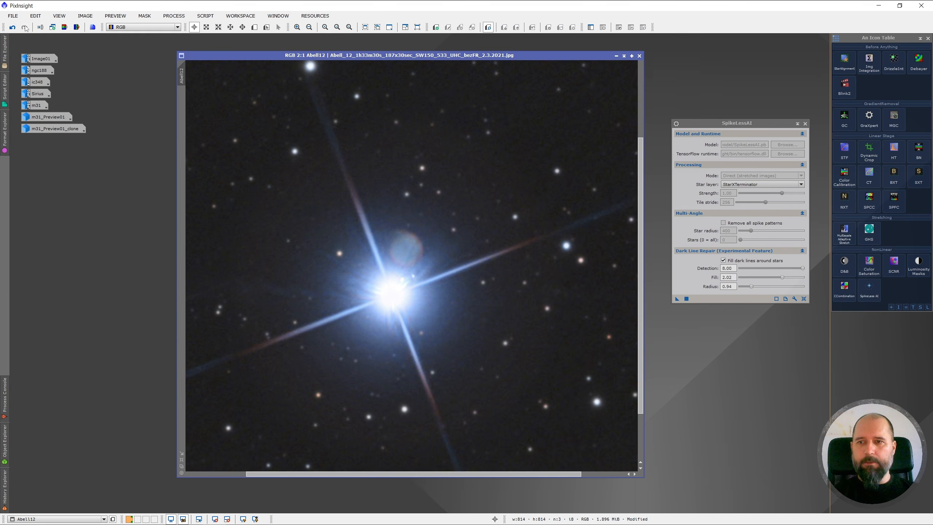
left_click(14, 28)
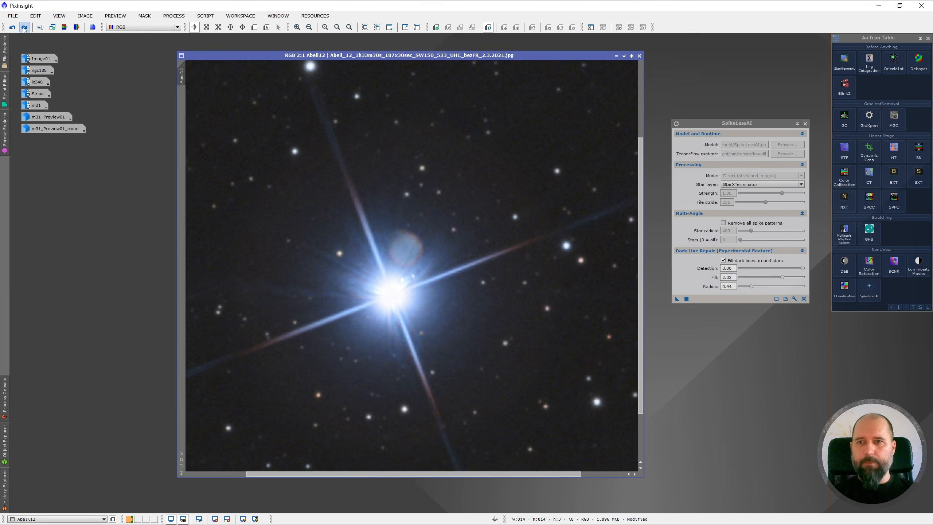
left_click(23, 27)
scroll(415, 323, "up", 1)
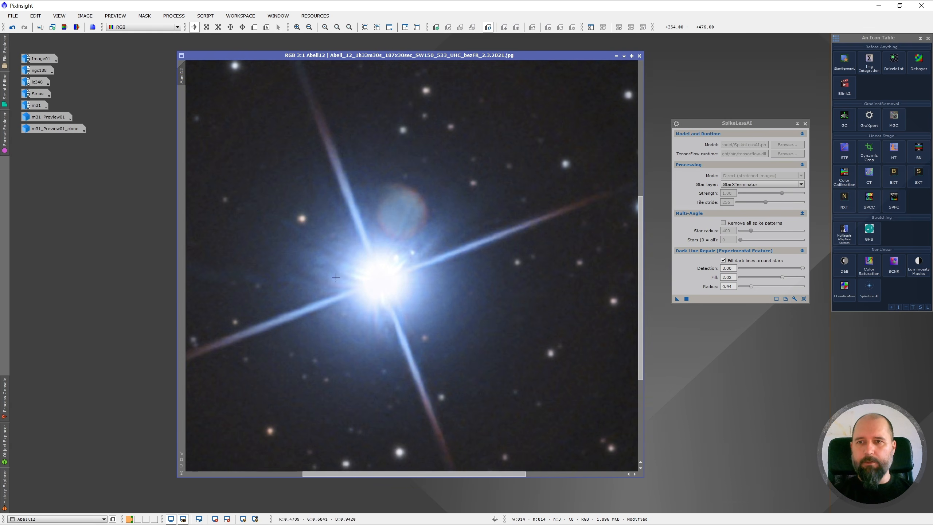
left_click(12, 29)
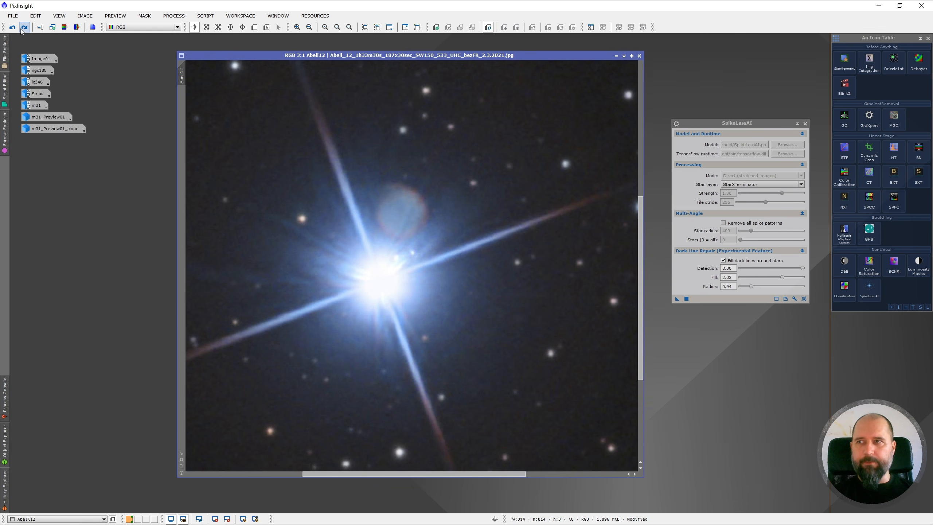
left_click(22, 29)
scroll(397, 296, "down", 2)
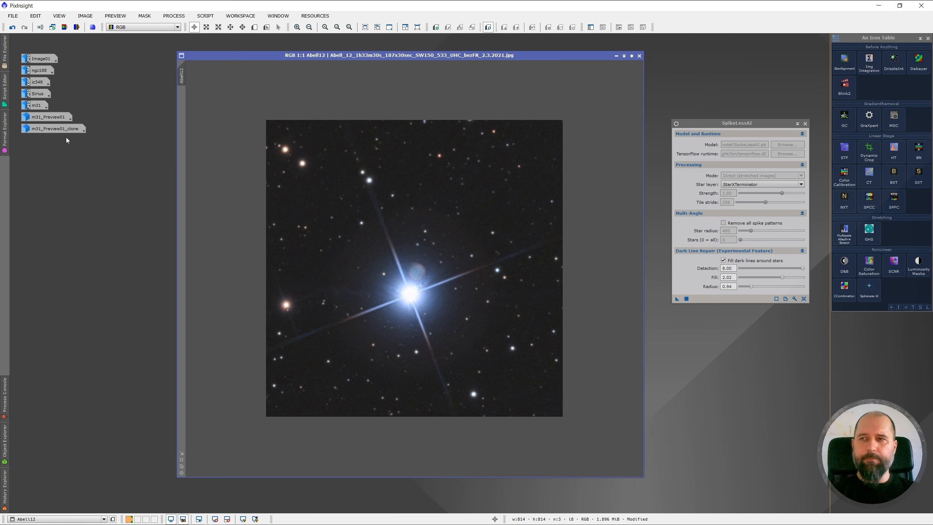
left_click(12, 28)
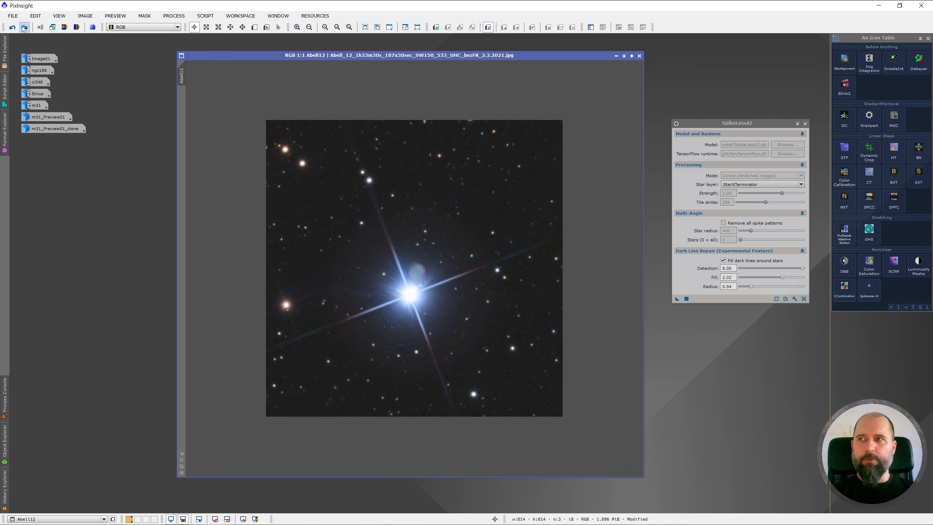
left_click(24, 27)
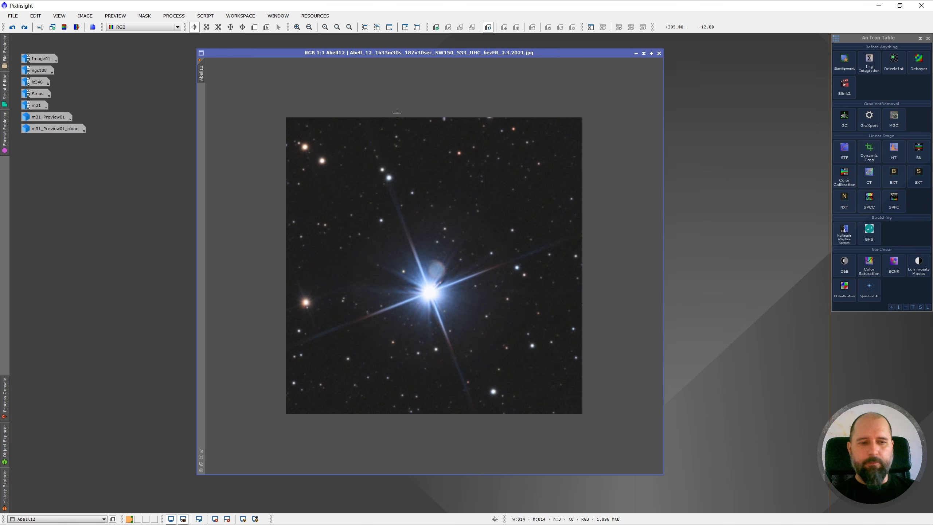
- Switch back and forth between Abell12 and Abell12_clone to compare the bright star's surroundings at 1:1 and 3:1
key("ctrl+Page_Down")
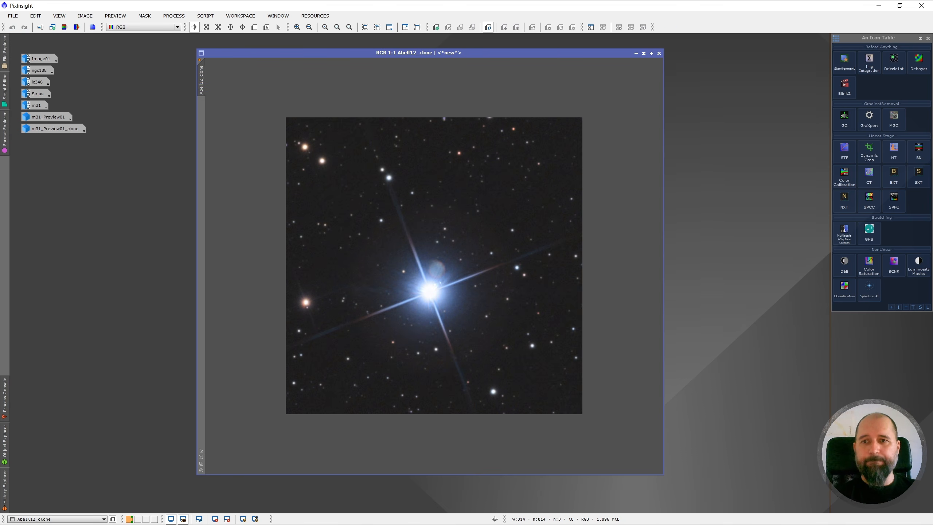
key("ctrl+Page_Up")
key("ctrl+Page_Down")
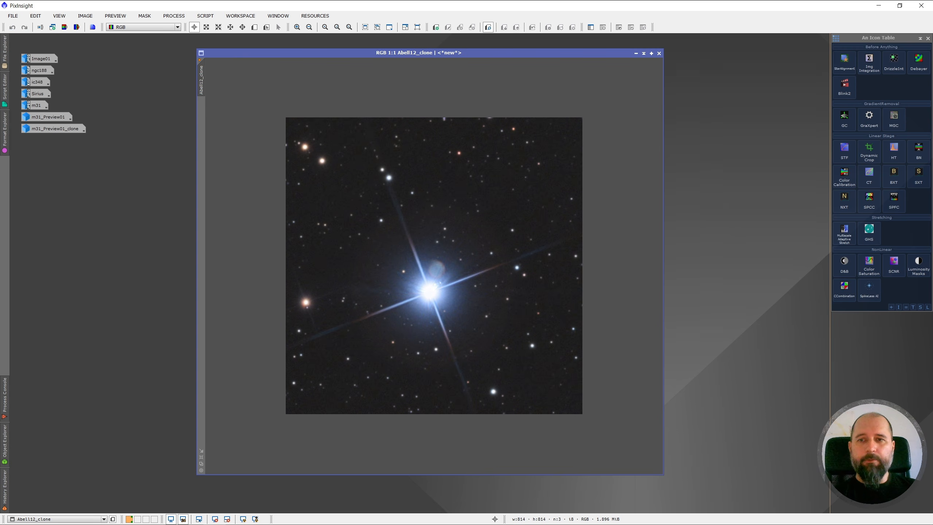
key("ctrl+Page_Up")
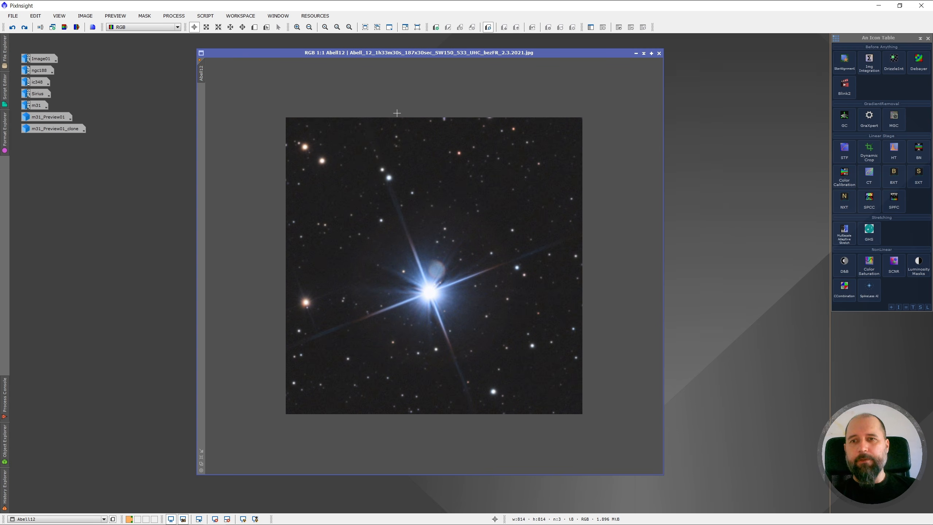
key("ctrl+Page_Down")
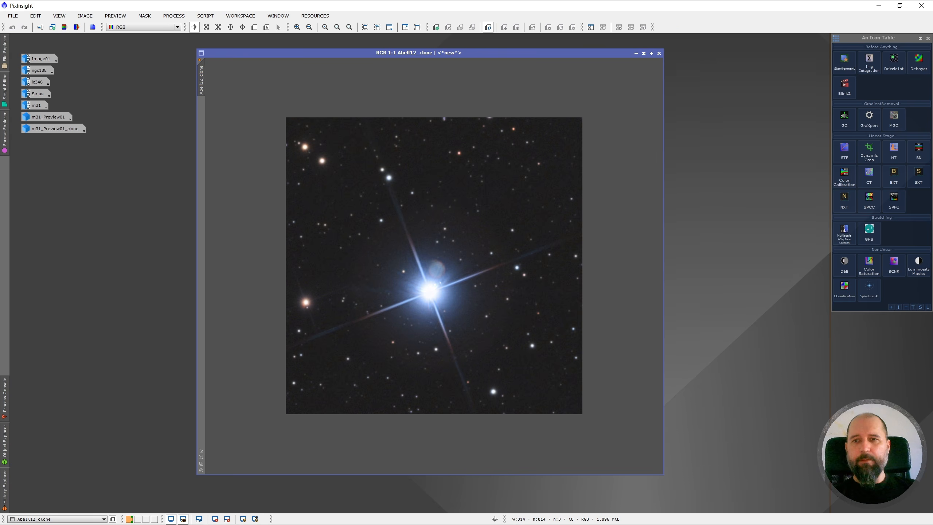
key("ctrl+Page_Up")
key("ctrl+Page_Down")
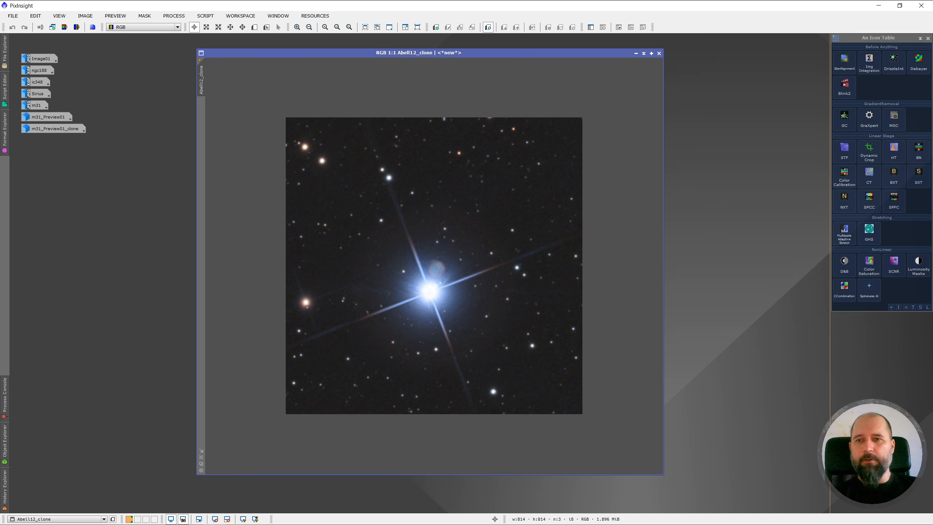
key("ctrl+Page_Up")
key("ctrl+Page_Down")
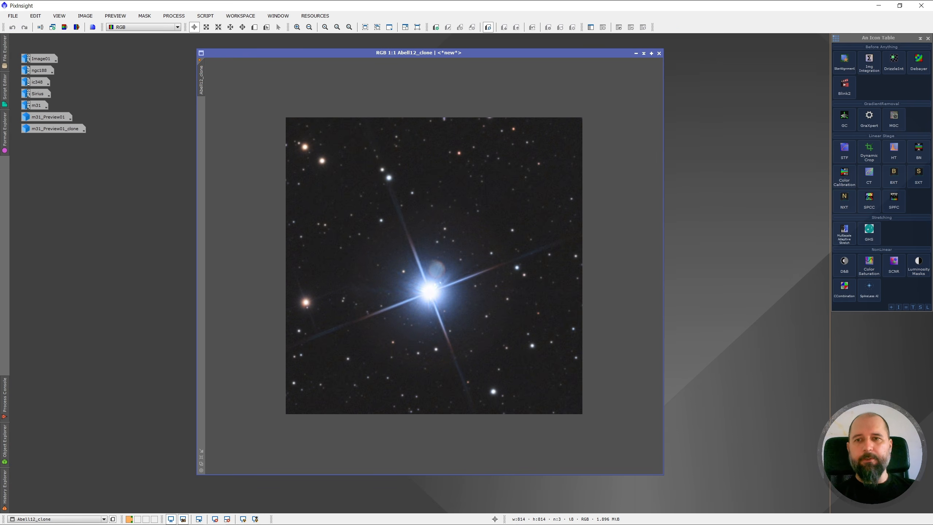
scroll(427, 270, "up", 2)
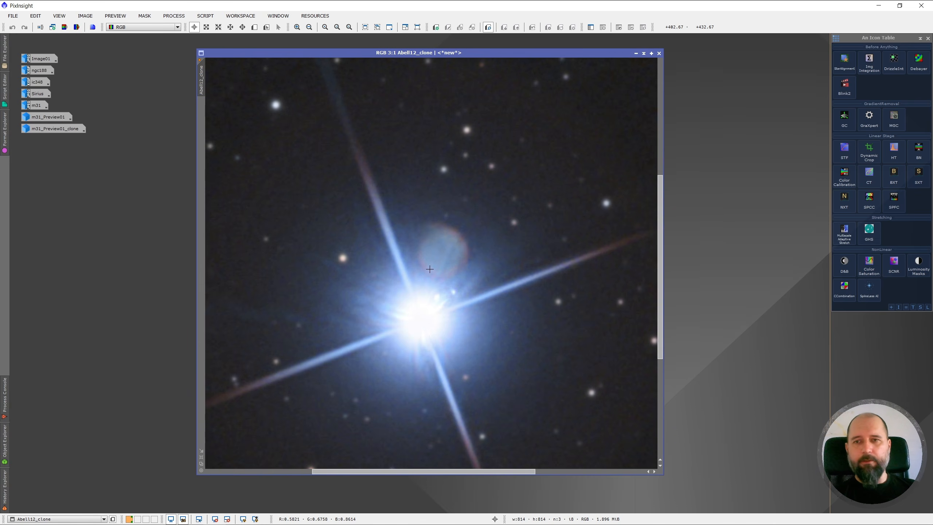
key("ctrl+Page_Up")
key("ctrl+Page_Down")
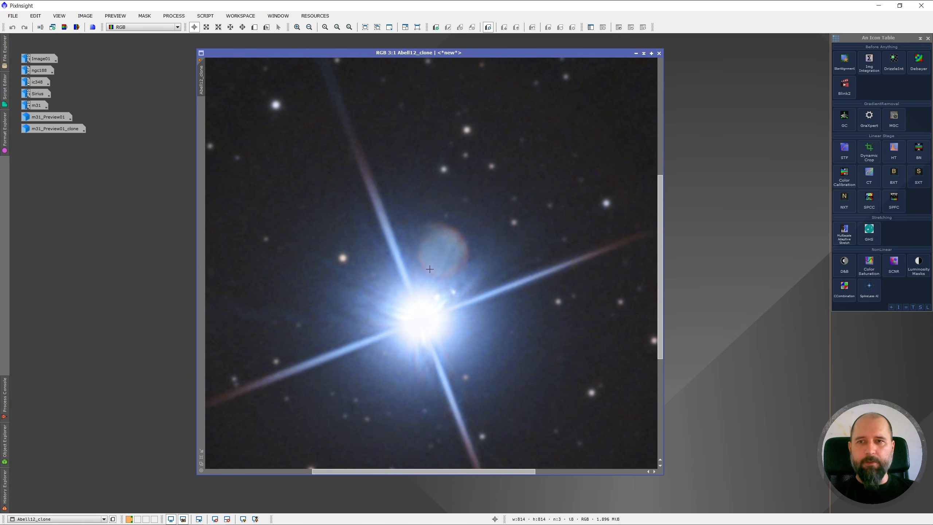
key("ctrl+Page_Up")
key("ctrl+Page_Down")
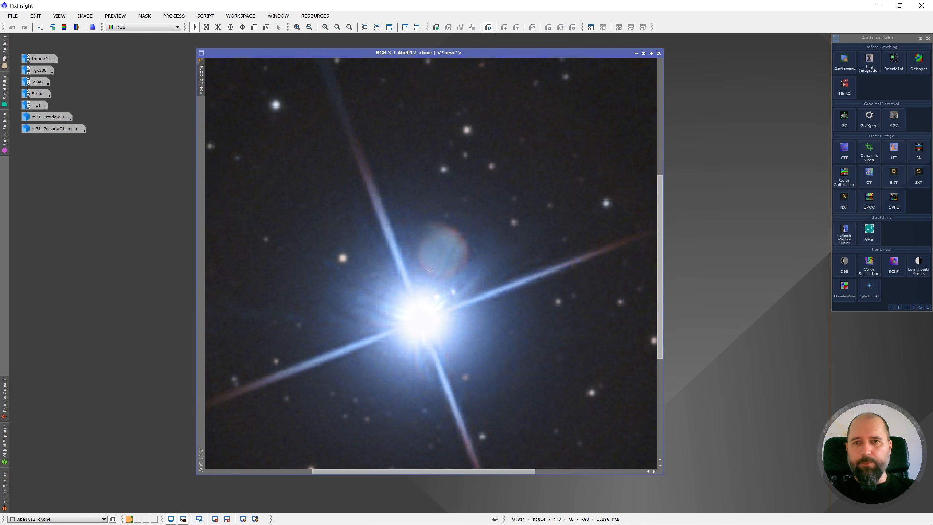